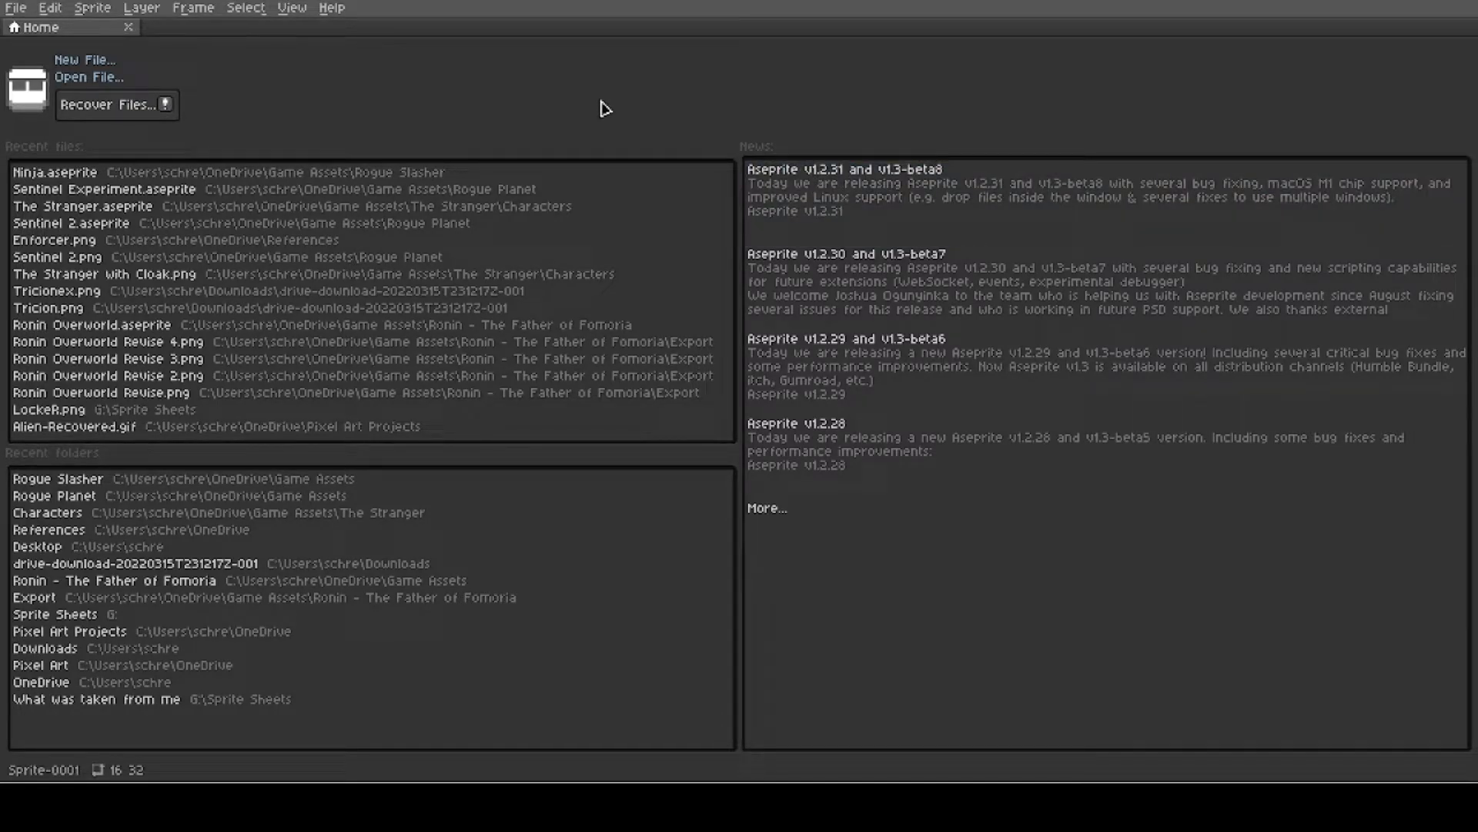
# View the list of recoverable files from crashed and previous sessions, and close it again.
pyautogui.click(15, 9)
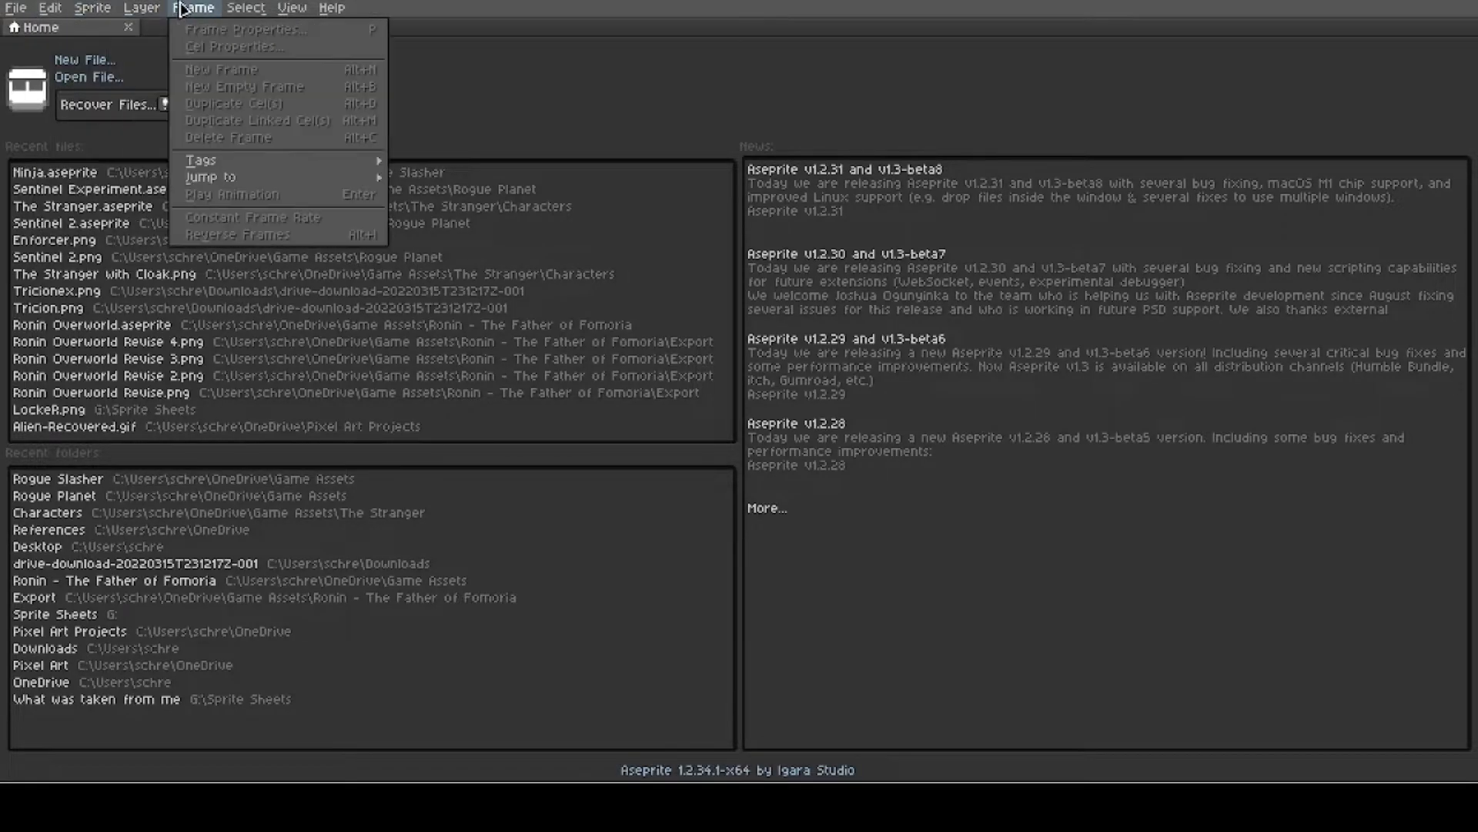
pyautogui.click(404, 2)
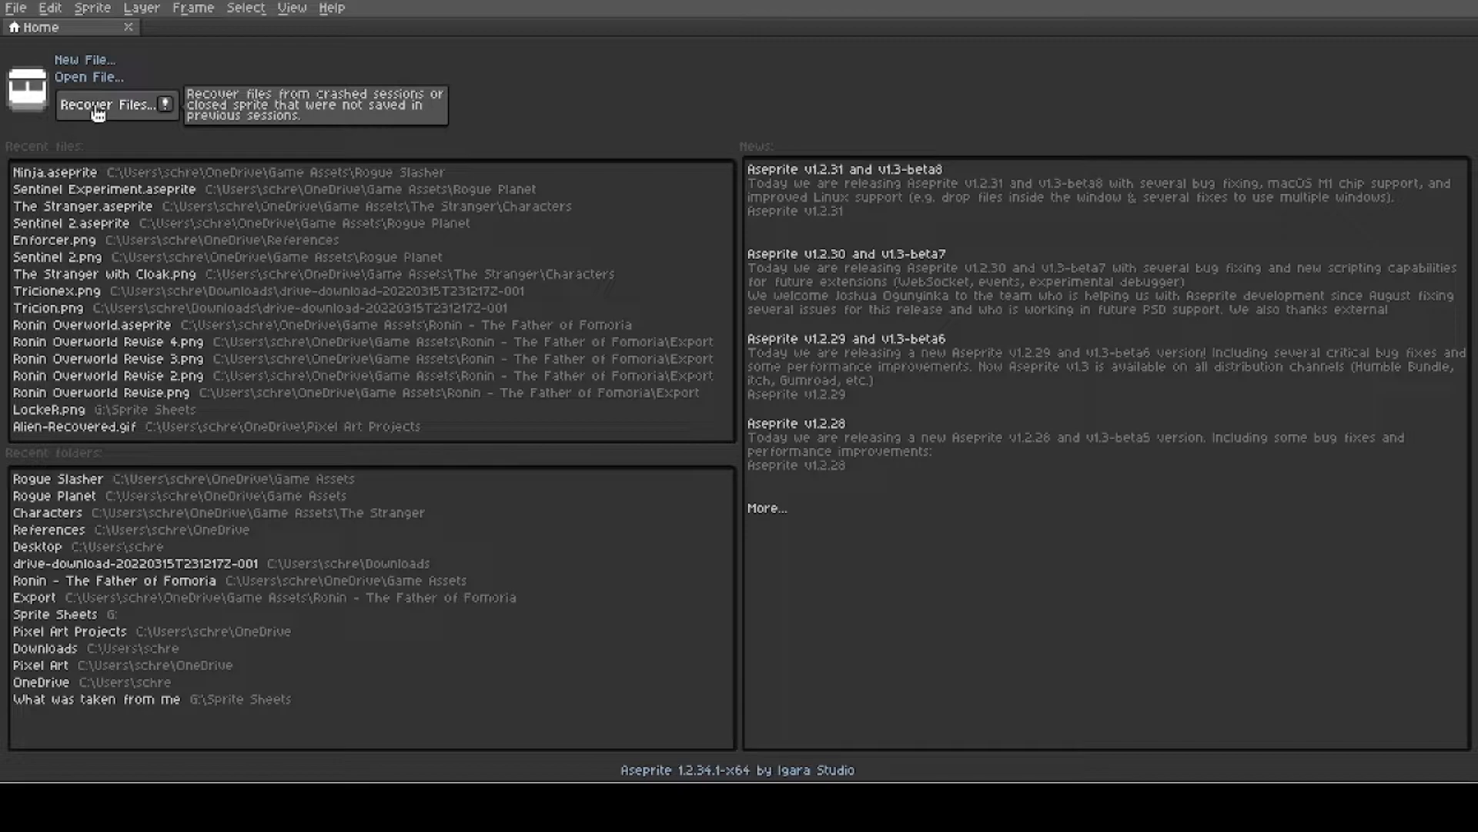
pyautogui.click(120, 109)
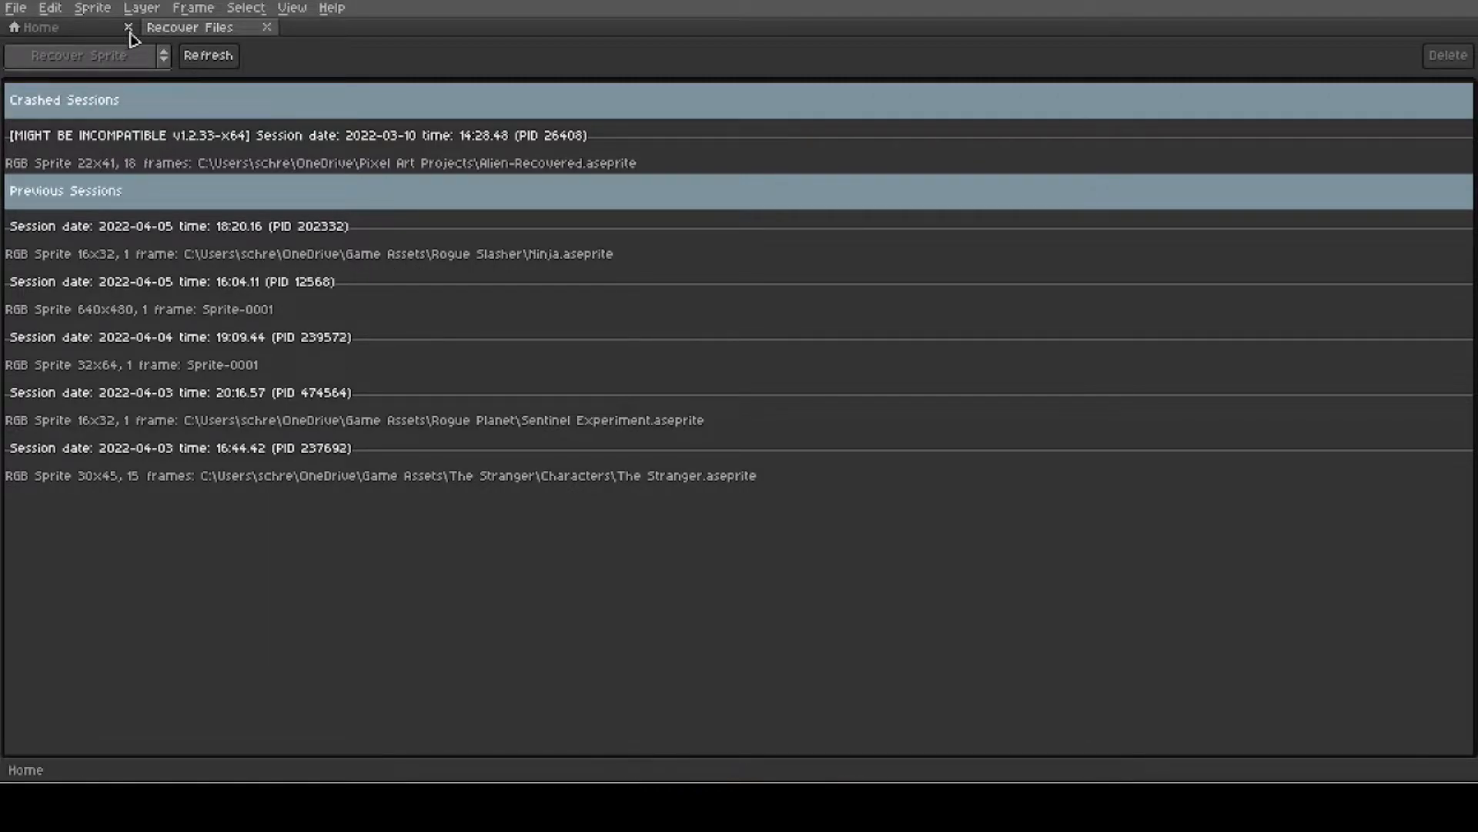
pyautogui.click(267, 27)
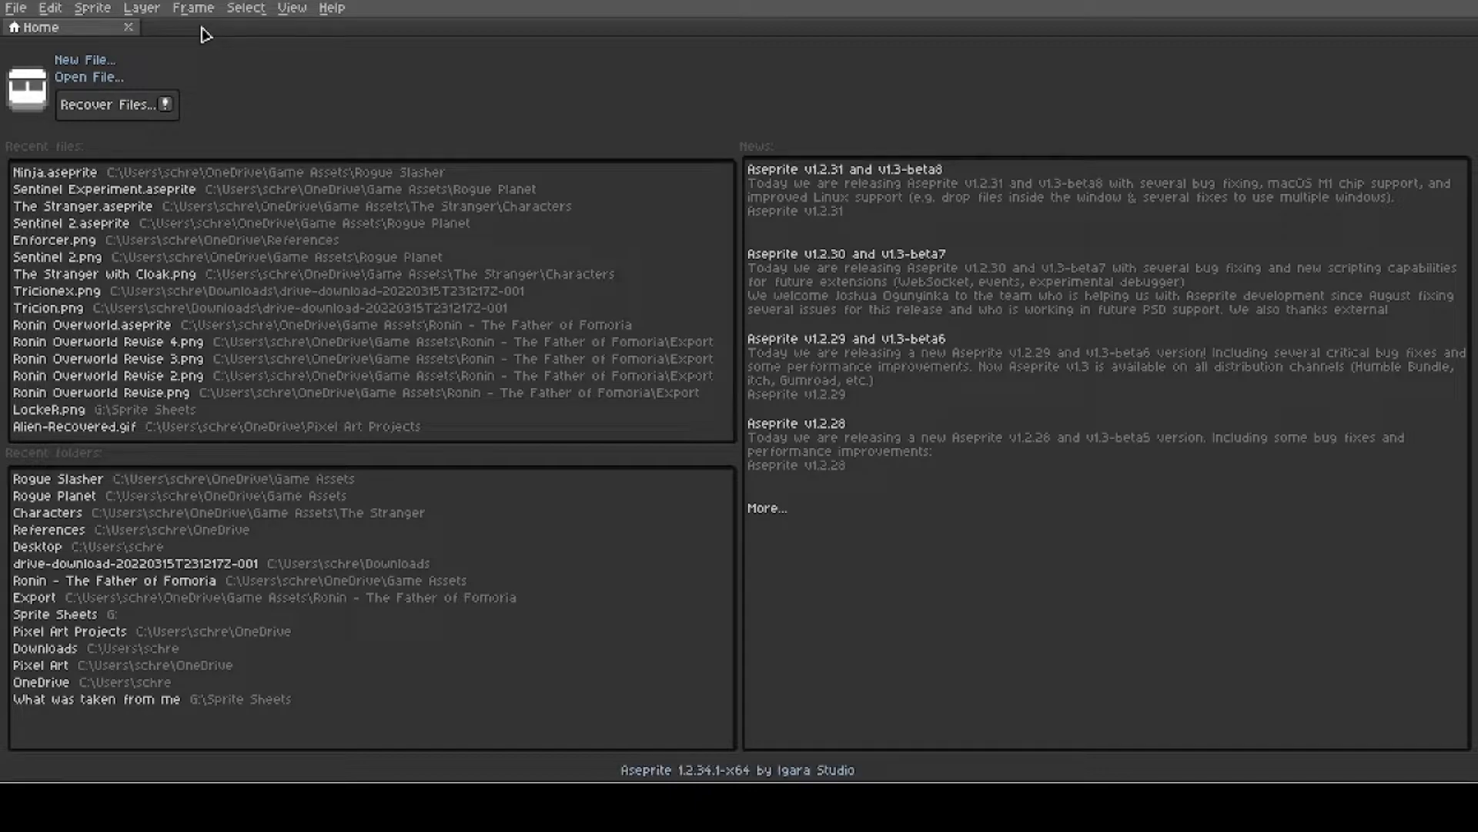
# Create a new 16 x 32 px RGBA sprite with a transparent background and square pixels (1:1).
pyautogui.click(76, 64)
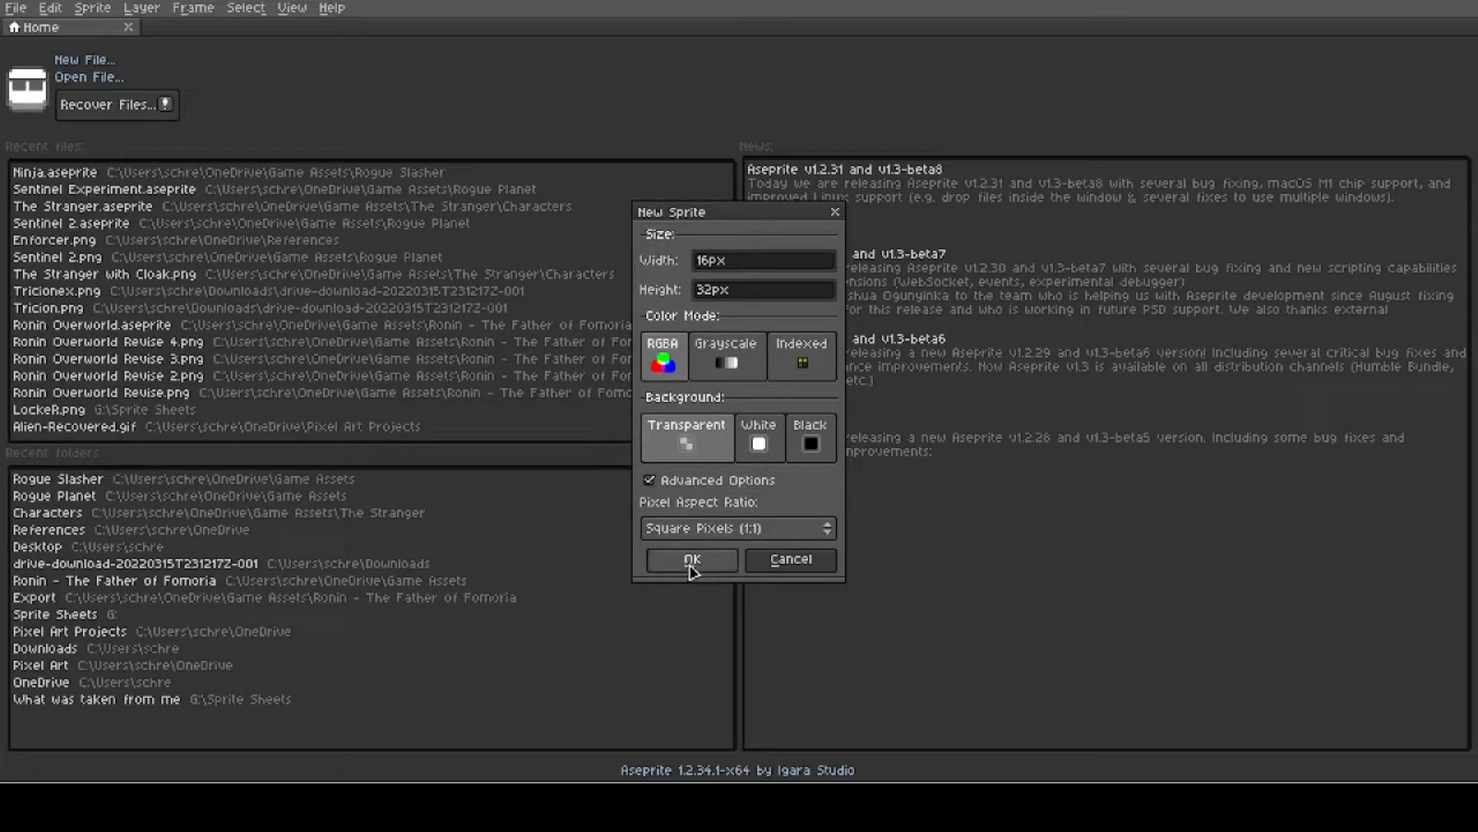
pyautogui.click(723, 529)
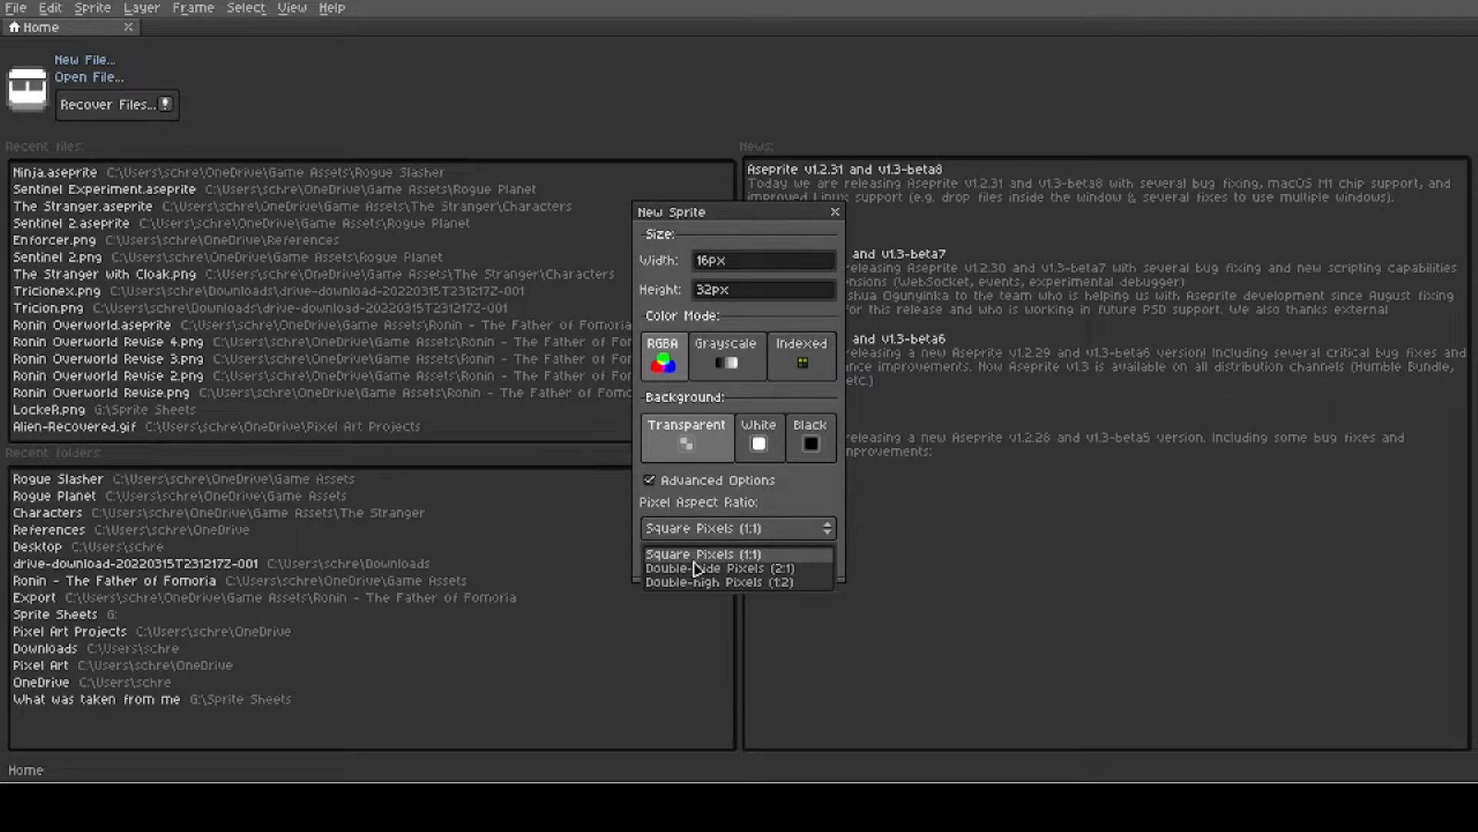
pyautogui.click(824, 524)
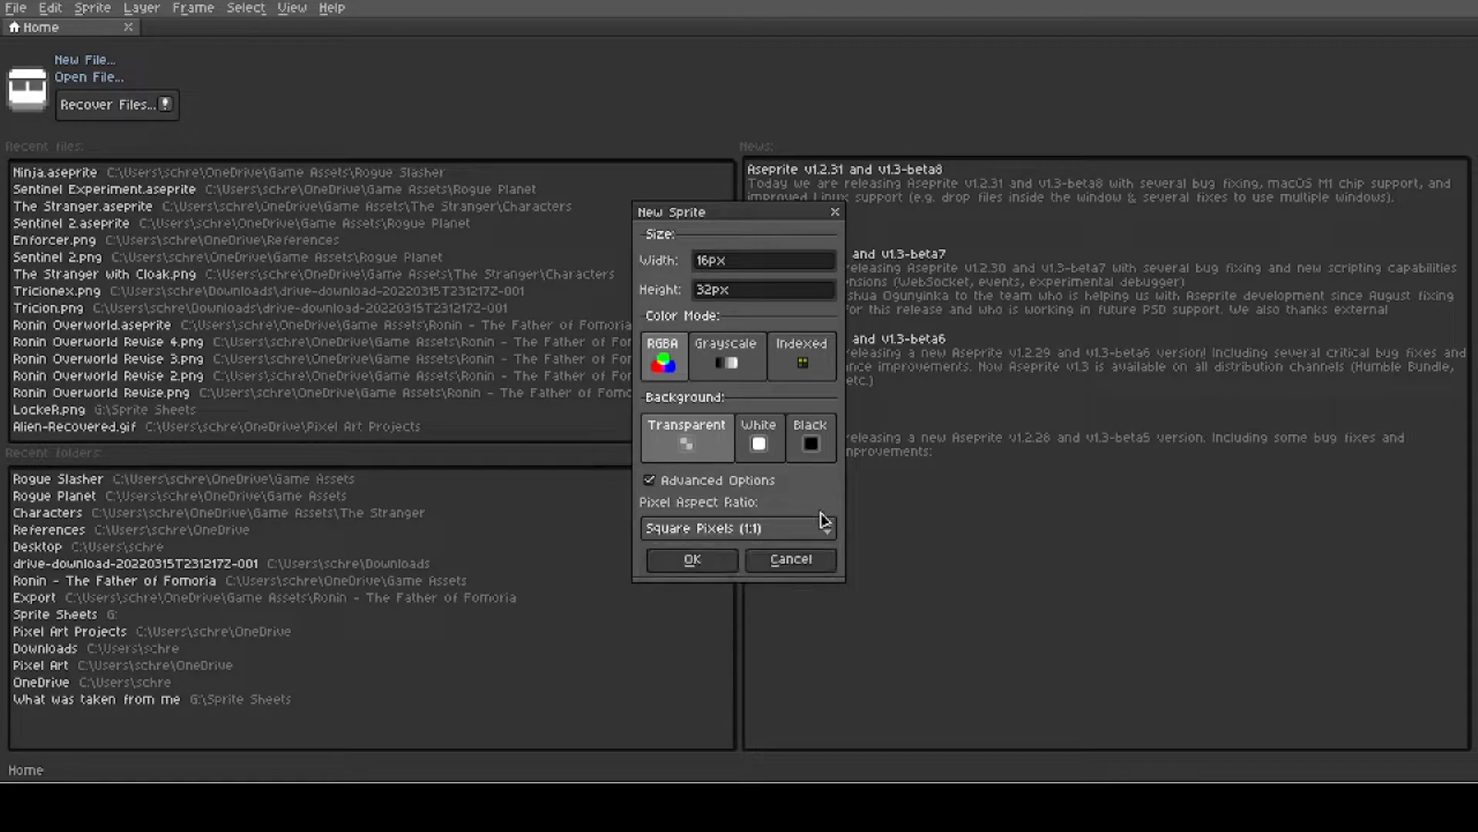
pyautogui.click(691, 560)
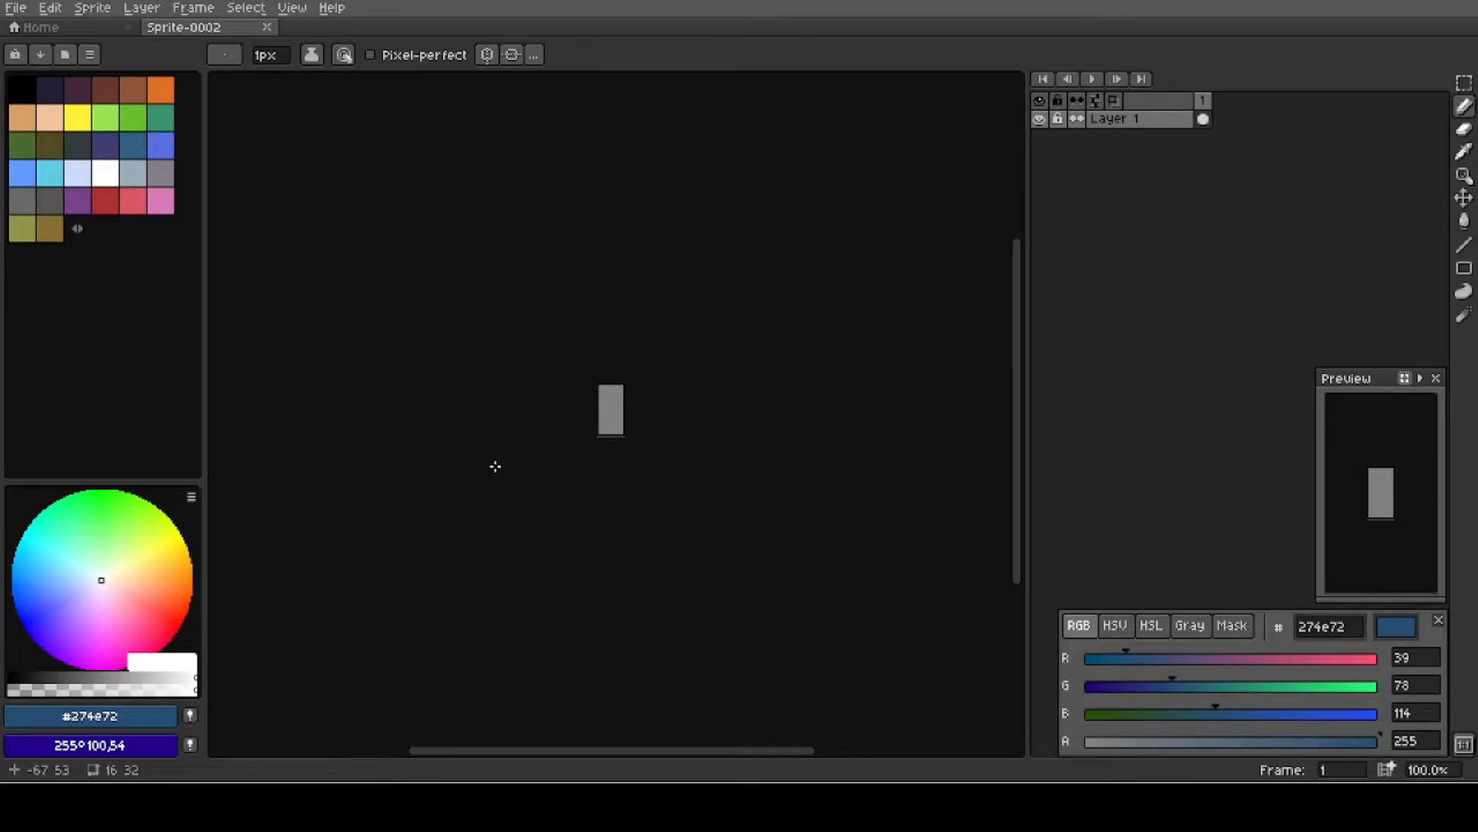
# Hide the timeline, the colour editor and the preview window to clear the workspace around the canvas.
pyautogui.press('Tab')
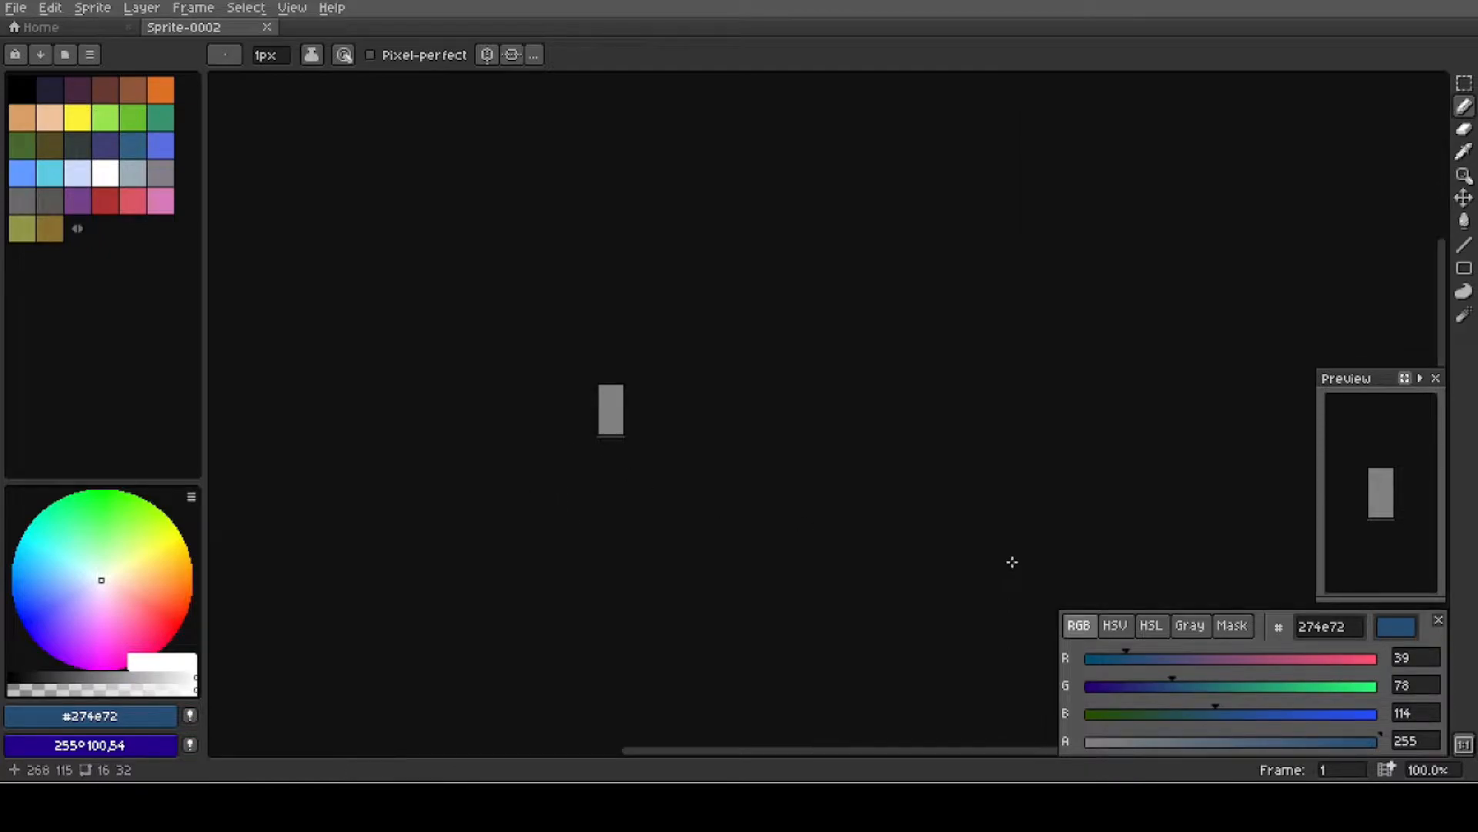
pyautogui.click(1438, 621)
pyautogui.click(1435, 378)
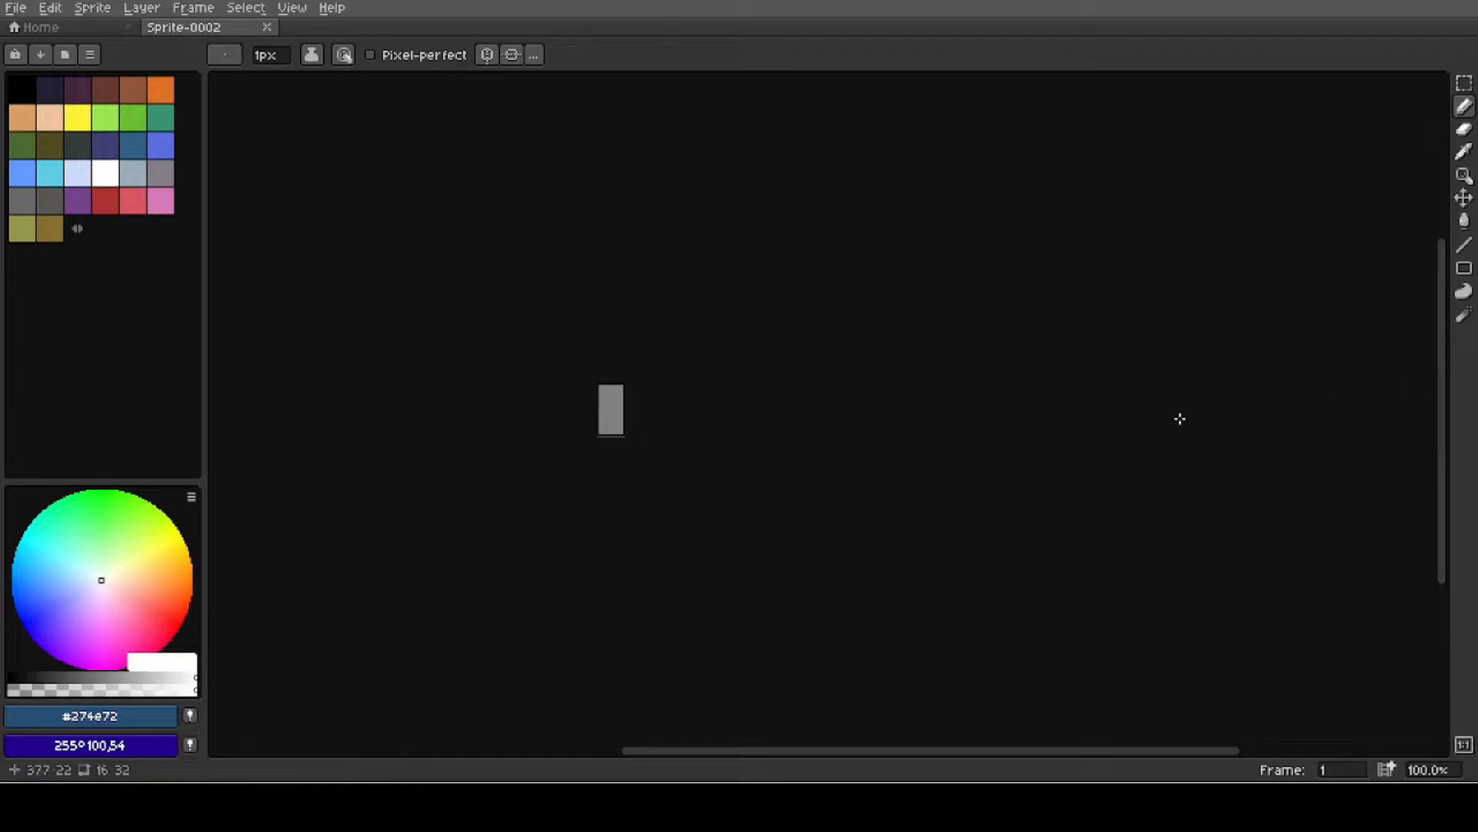
pyautogui.scroll(2, 643, 412)
pyautogui.scroll(7, 643, 412)
pyautogui.scroll(-1, 512, 385)
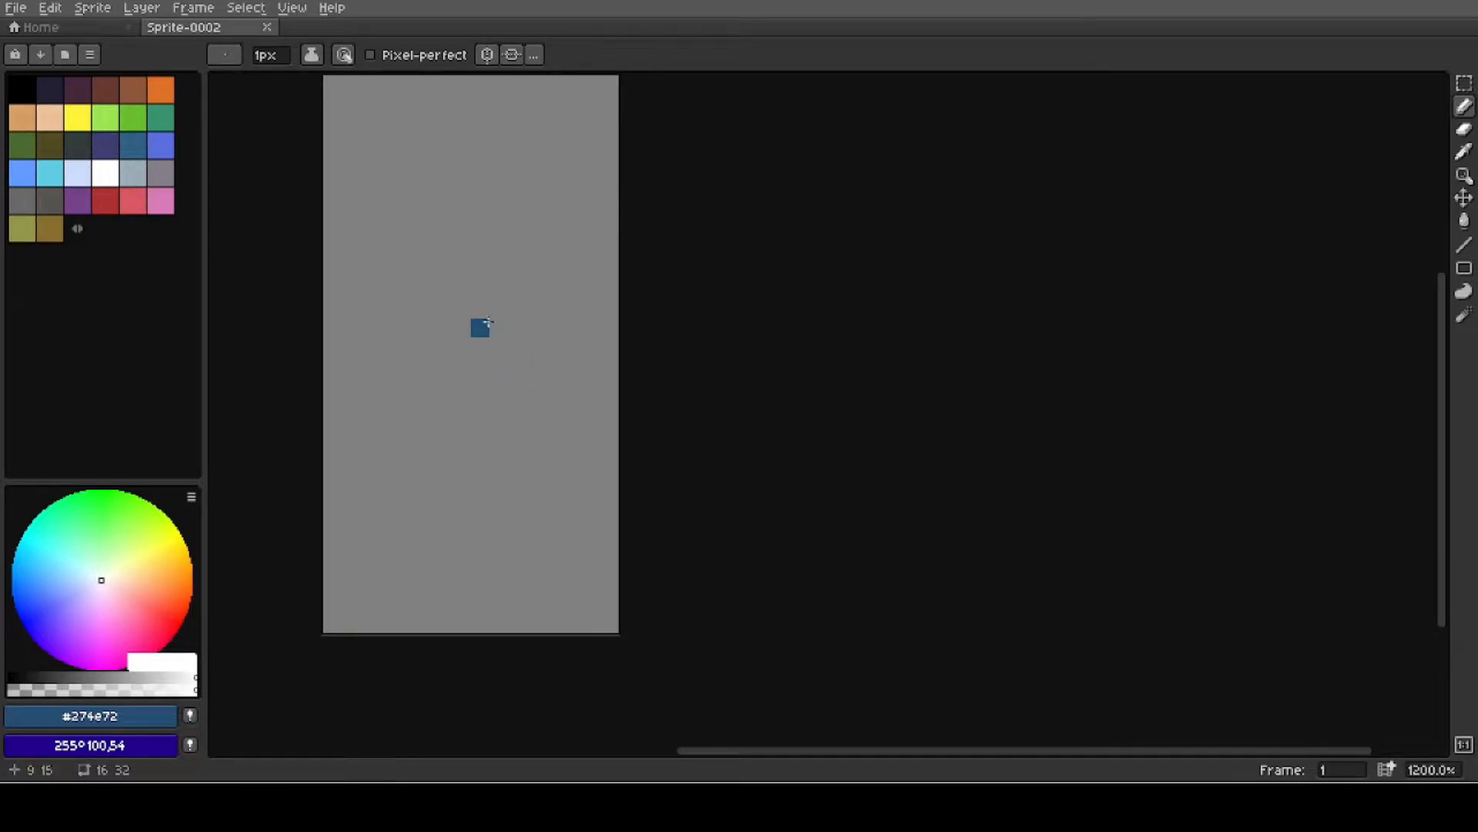
pyautogui.moveTo(484, 262)
pyautogui.mouseDown()
pyautogui.moveTo(630, 389)
pyautogui.moveTo(640, 337)
pyautogui.mouseUp()
pyautogui.click(638, 363)
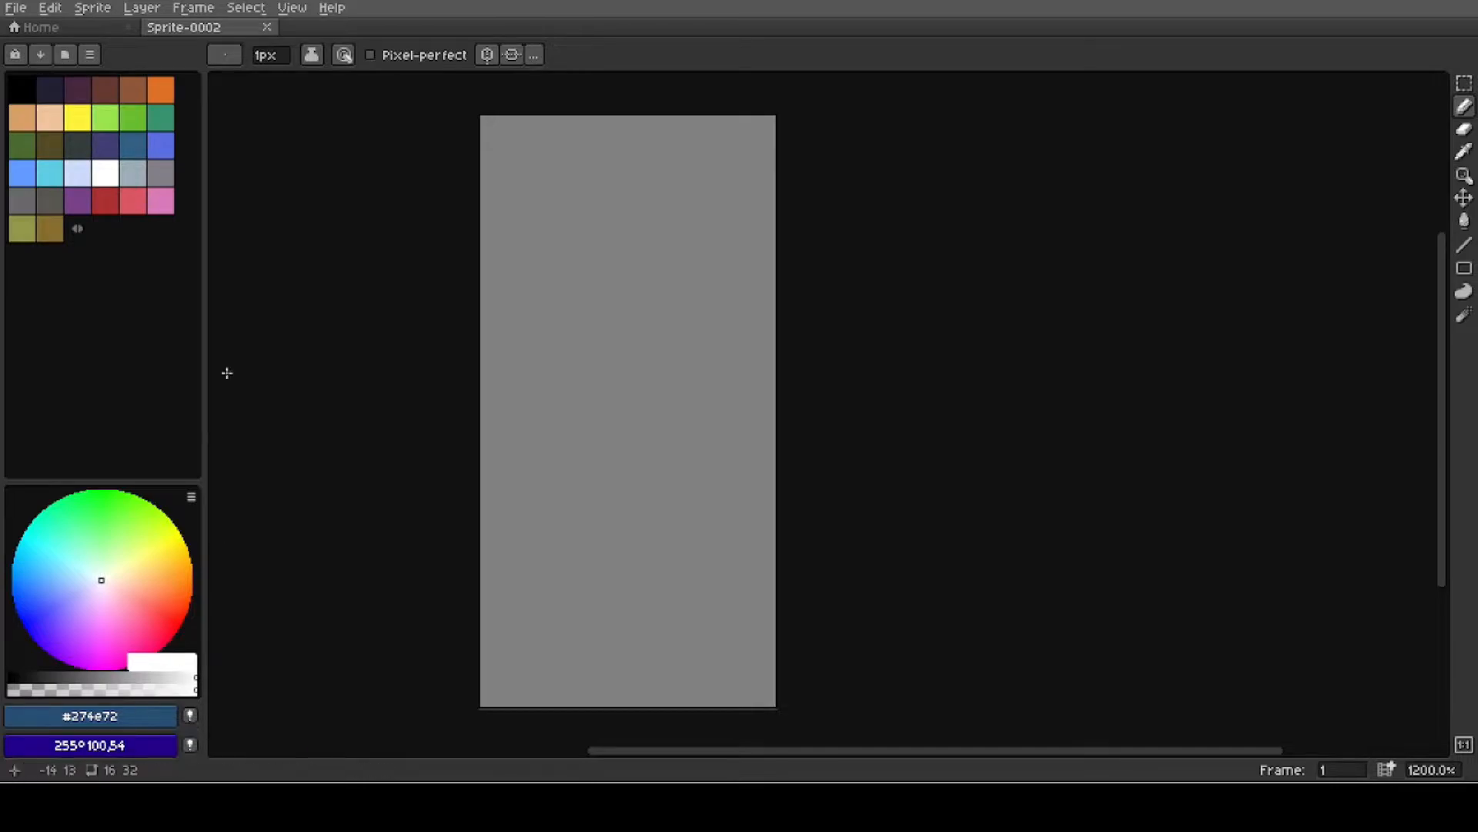
# Check the right-click behaviour in the Editor preferences and leave without changing anything.
pyautogui.click(50, 8)
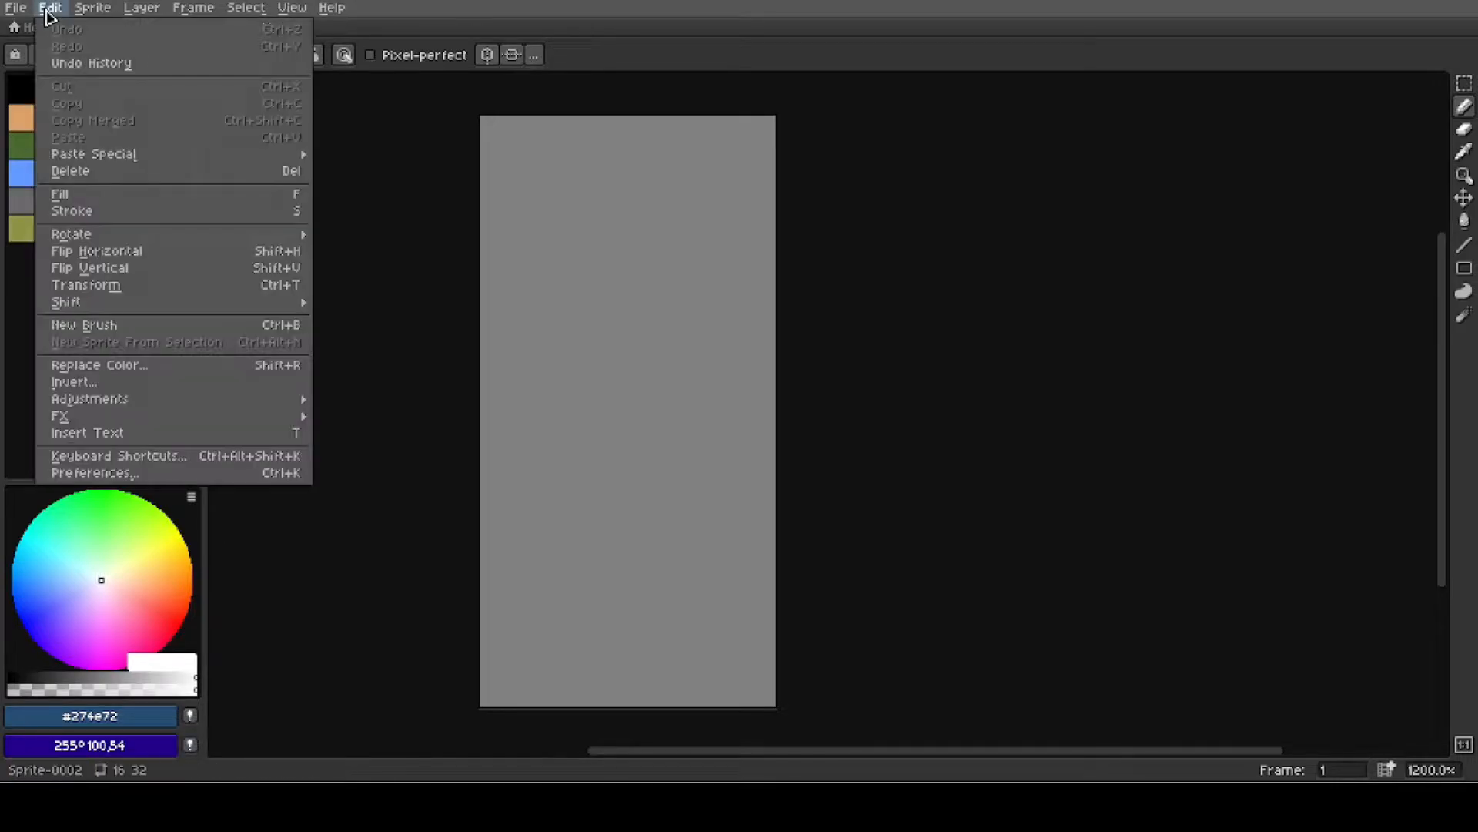
pyautogui.click(96, 473)
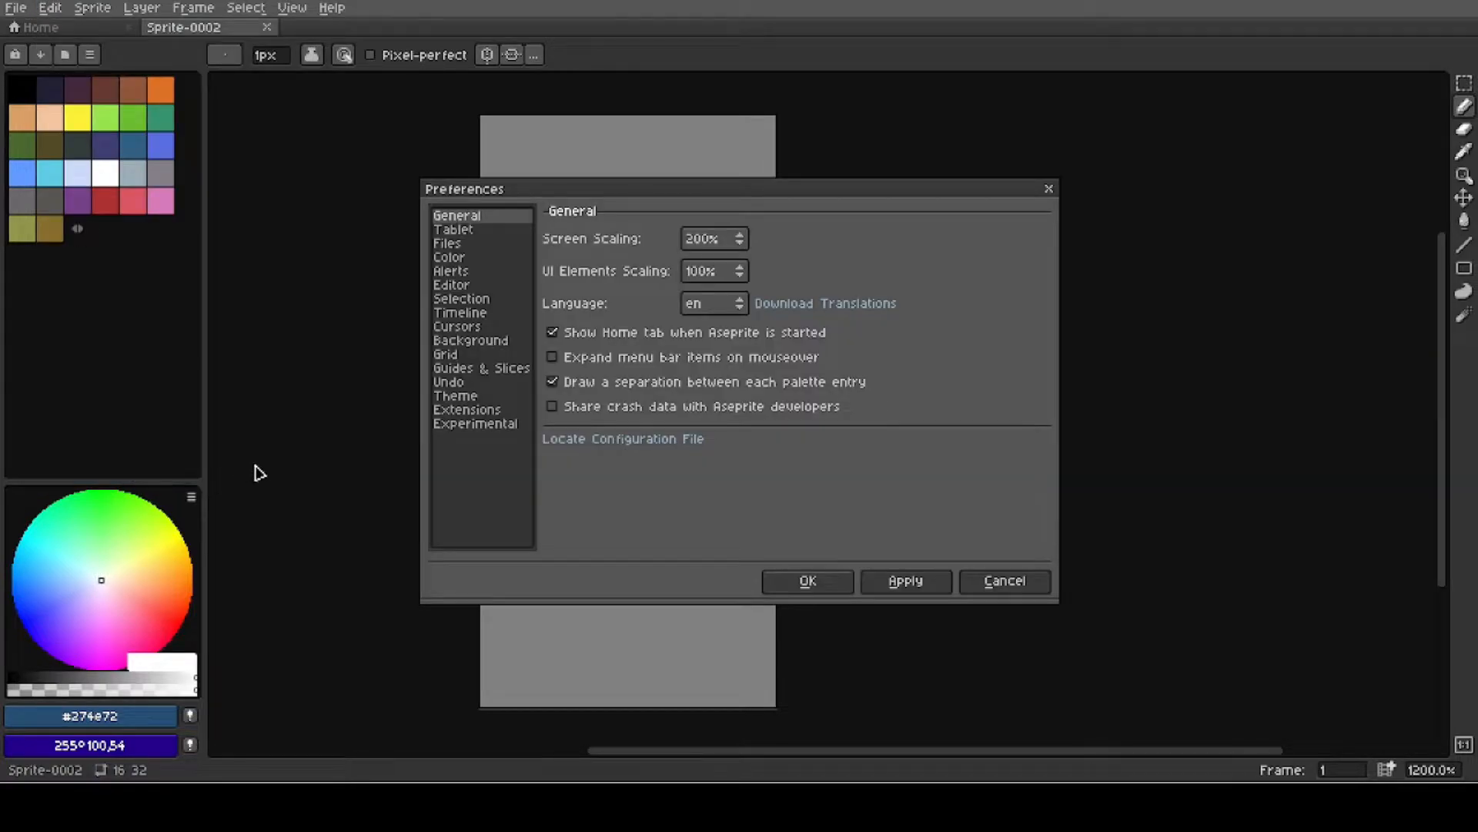
pyautogui.click(455, 285)
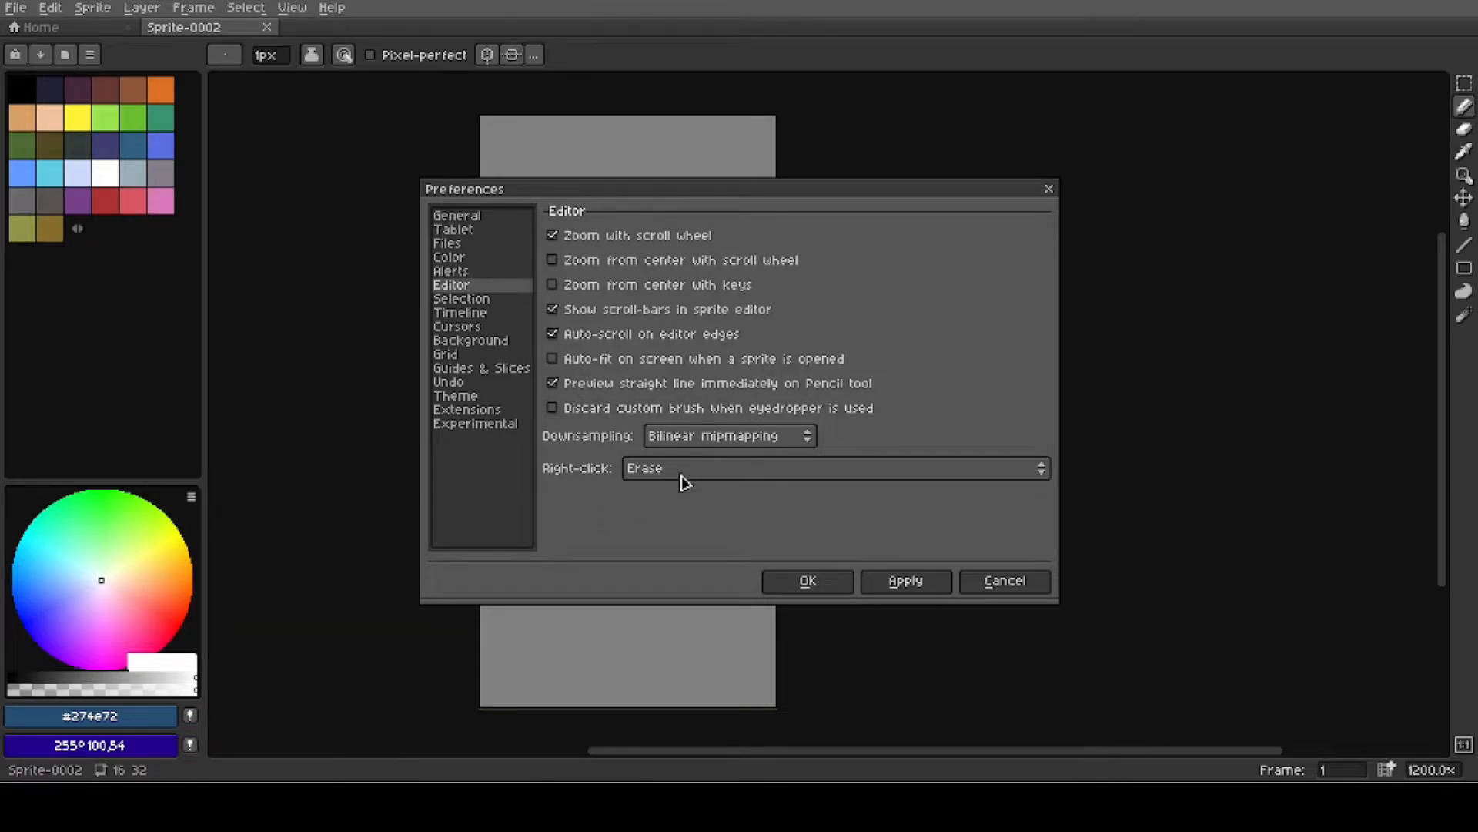
pyautogui.click(1026, 587)
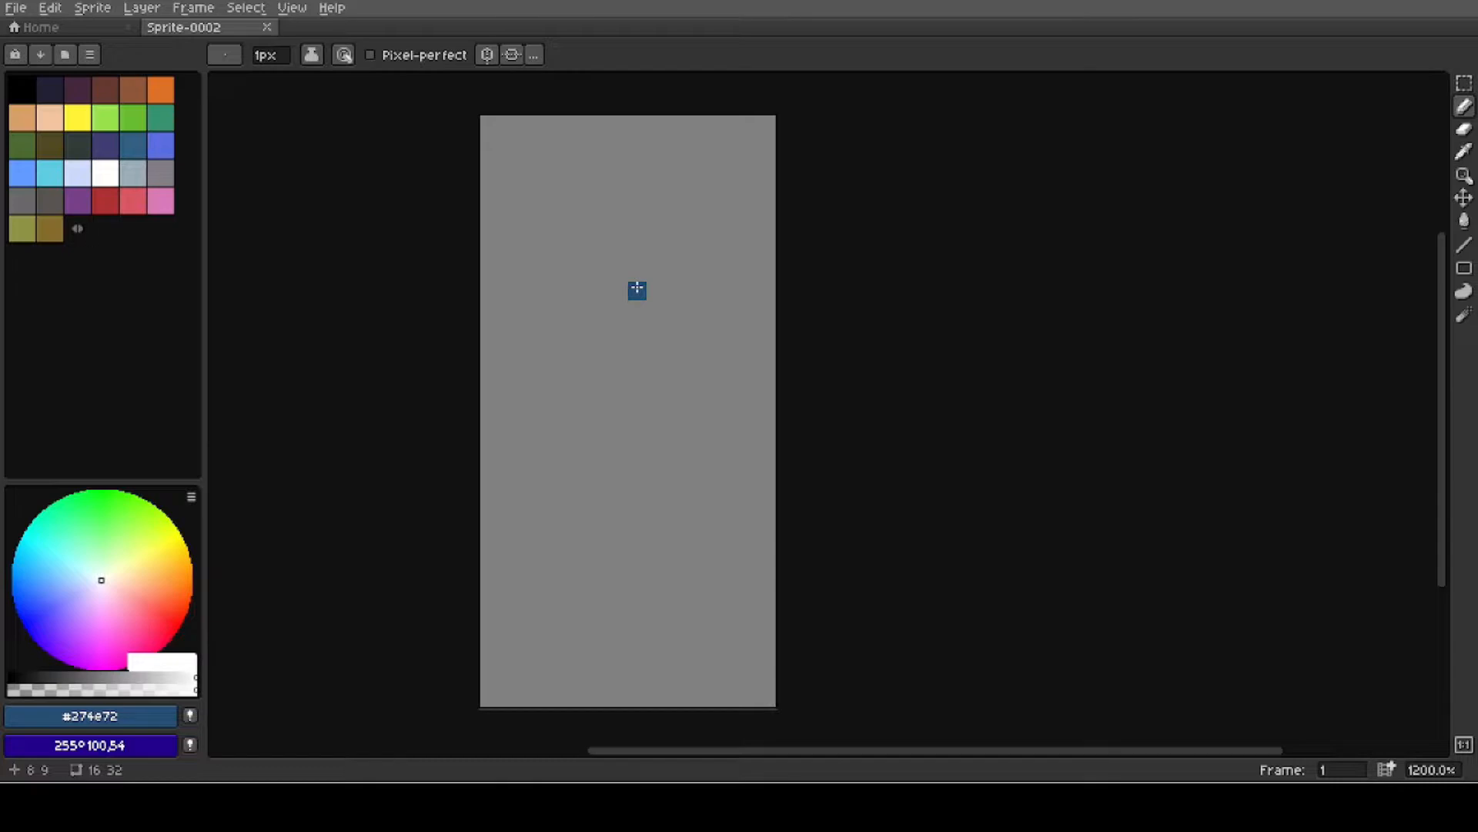
# Try the Pencil and Eraser with blue #274e72 freehand strokes across the canvas, and clear the canvas.
pyautogui.moveTo(636, 290)
pyautogui.mouseDown()
pyautogui.moveTo(726, 392)
pyautogui.moveTo(613, 320)
pyautogui.moveTo(591, 225)
pyautogui.moveTo(626, 401)
pyautogui.moveTo(583, 400)
pyautogui.moveTo(694, 231)
pyautogui.moveTo(656, 377)
pyautogui.mouseUp()
pyautogui.press('e')
pyautogui.moveTo(601, 227)
pyautogui.mouseDown()
pyautogui.moveTo(656, 254)
pyautogui.moveTo(656, 328)
pyautogui.moveTo(675, 236)
pyautogui.moveTo(527, 291)
pyautogui.moveTo(582, 383)
pyautogui.mouseUp()
pyautogui.press('b')
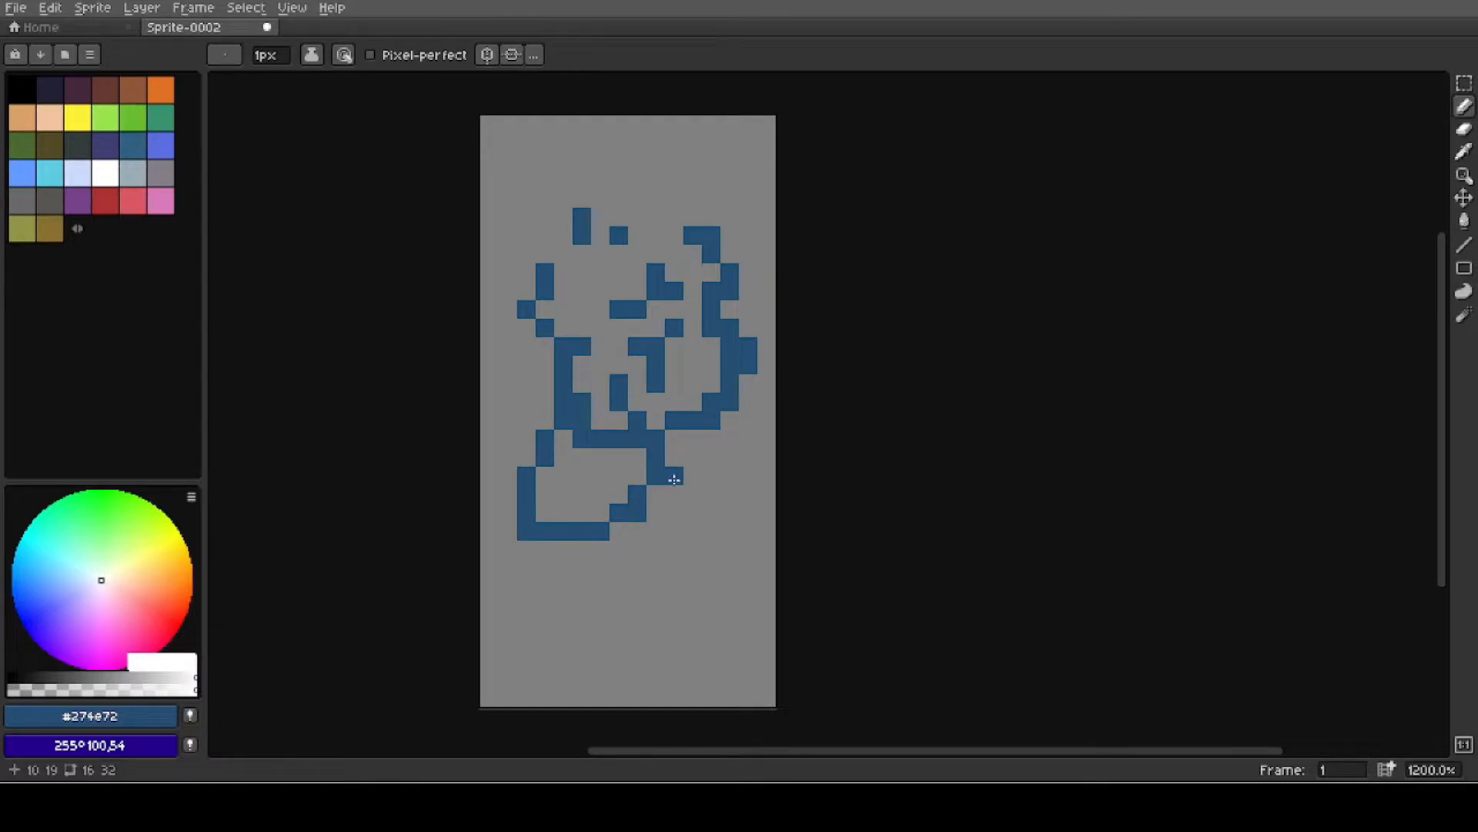
pyautogui.press('Delete')
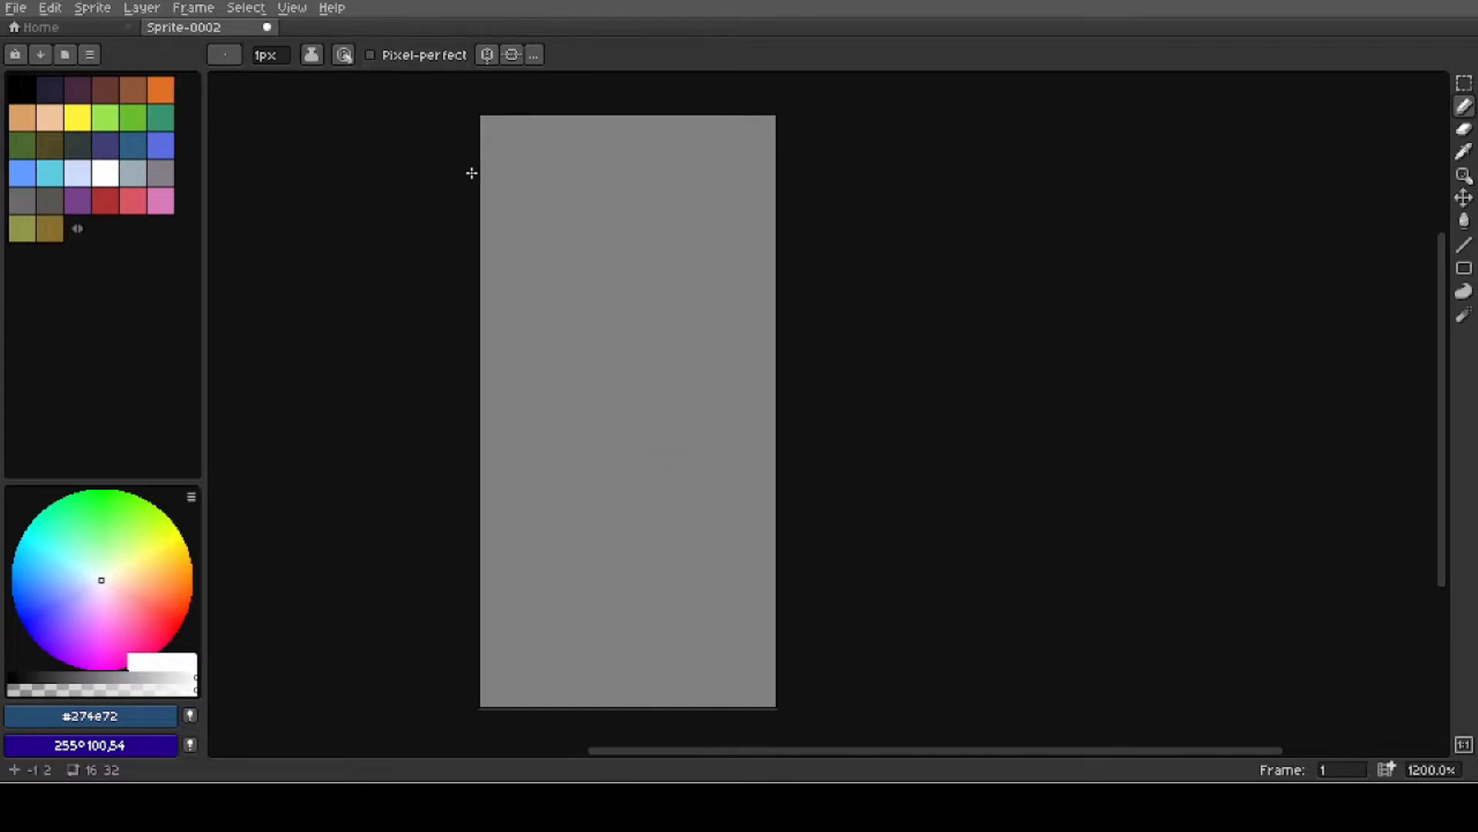
# Draw one freehand diagonal line without Pixel-perfect and two more with it enabled to compare them.
pyautogui.moveTo(541, 199); pyautogui.dragTo(754, 493)
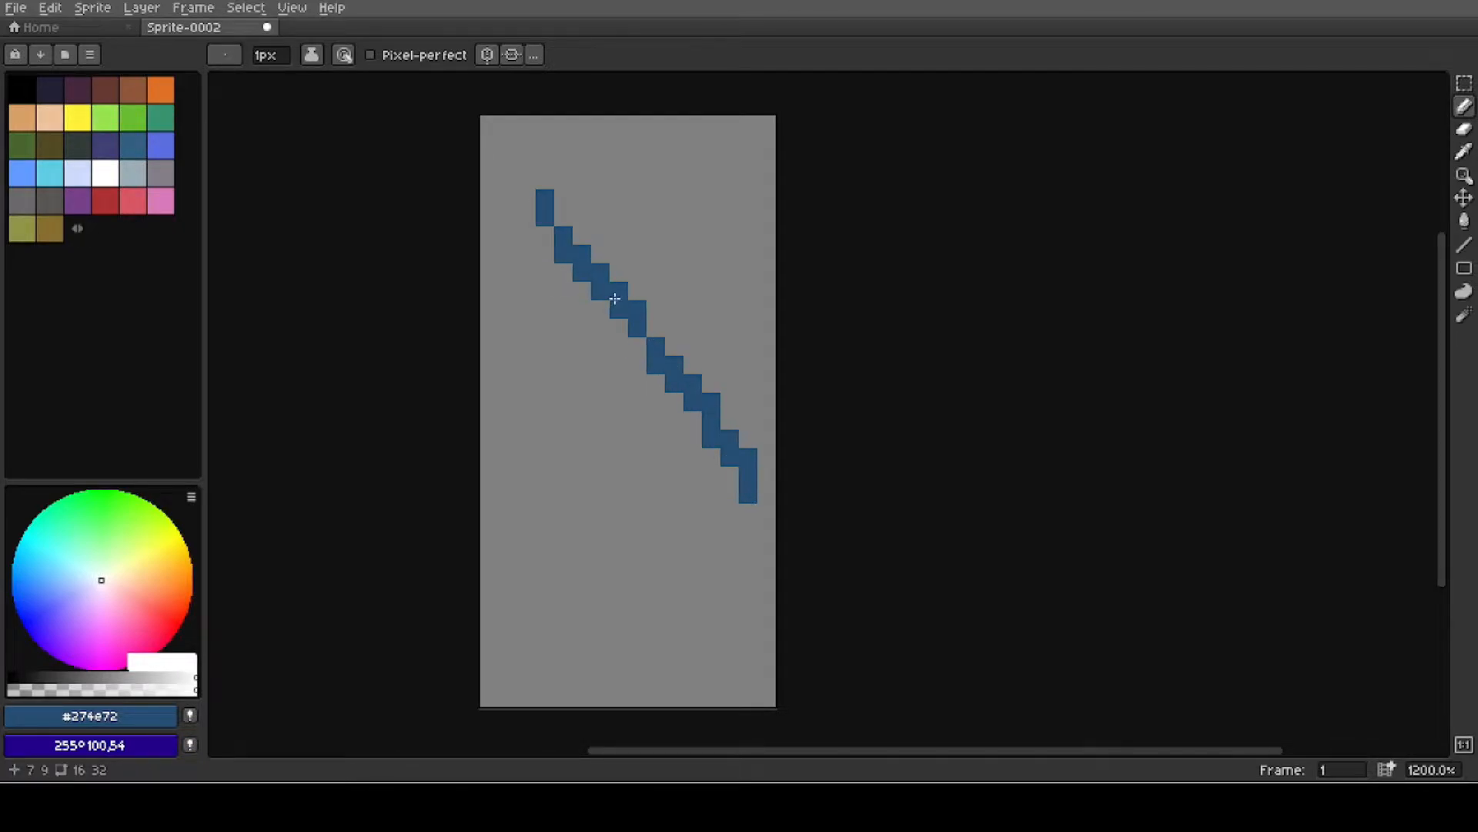
pyautogui.click(371, 55)
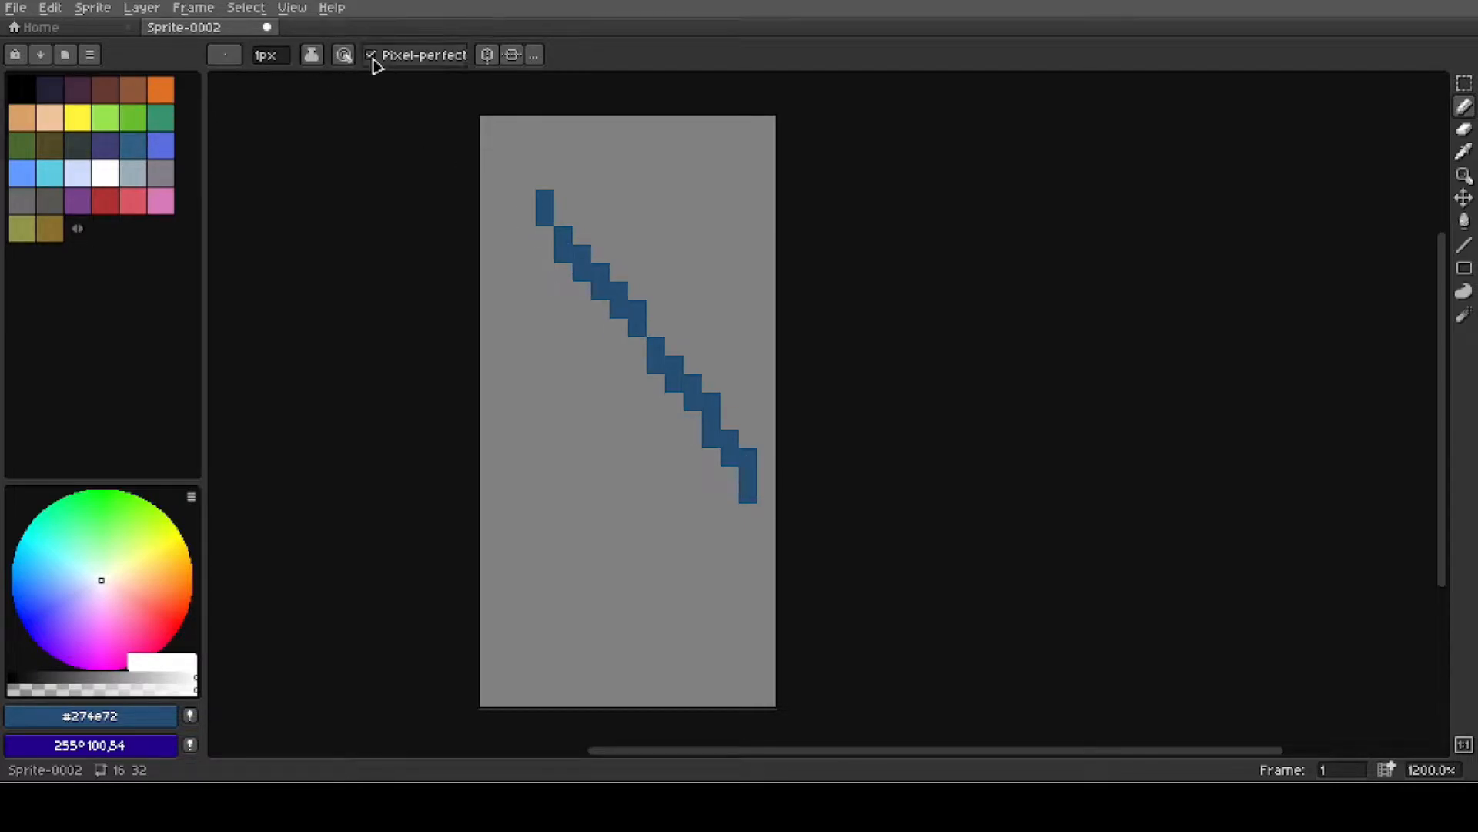
pyautogui.moveTo(501, 311); pyautogui.dragTo(729, 549)
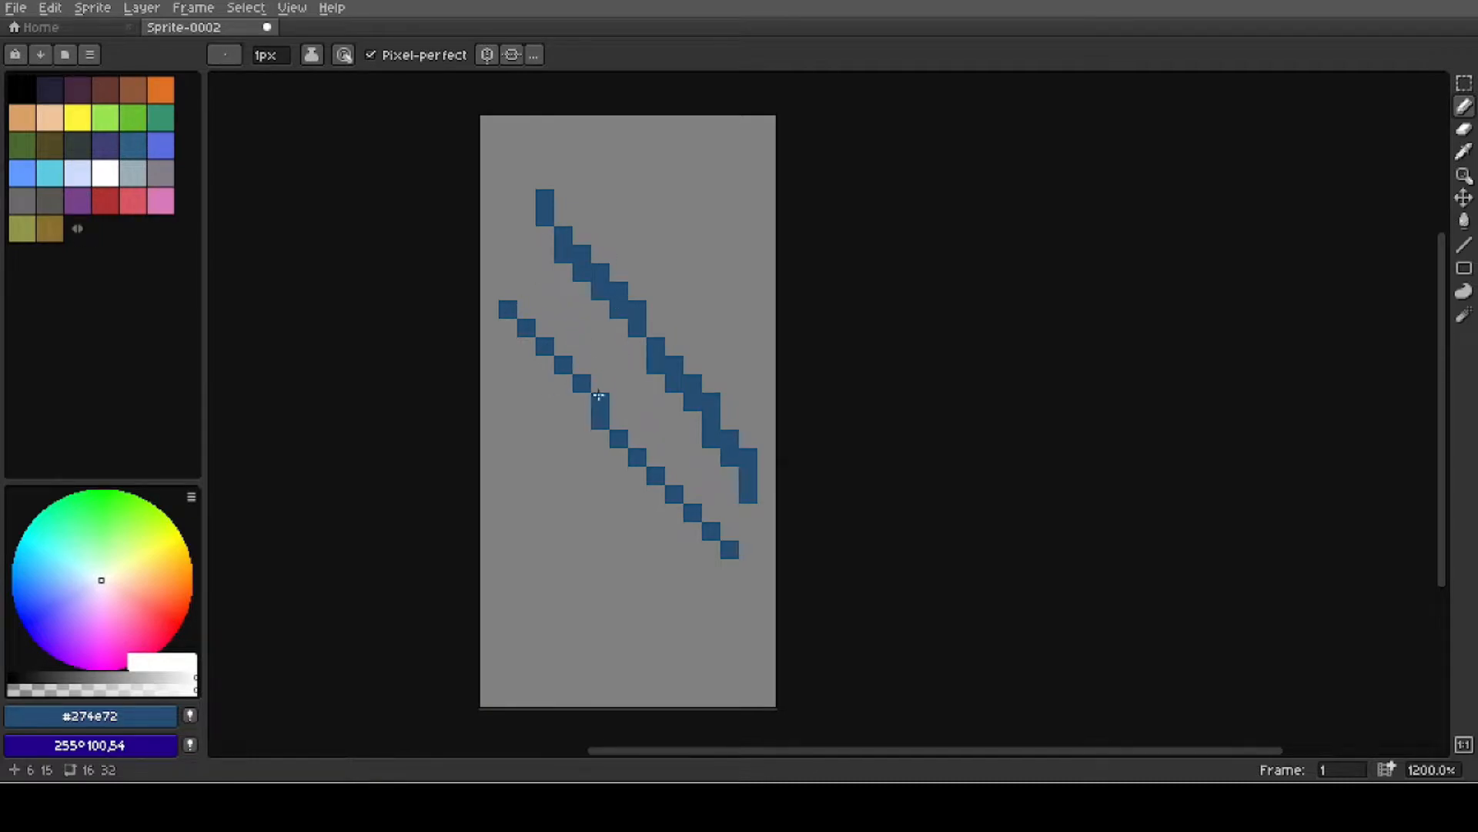
pyautogui.moveTo(526, 512); pyautogui.dragTo(733, 660)
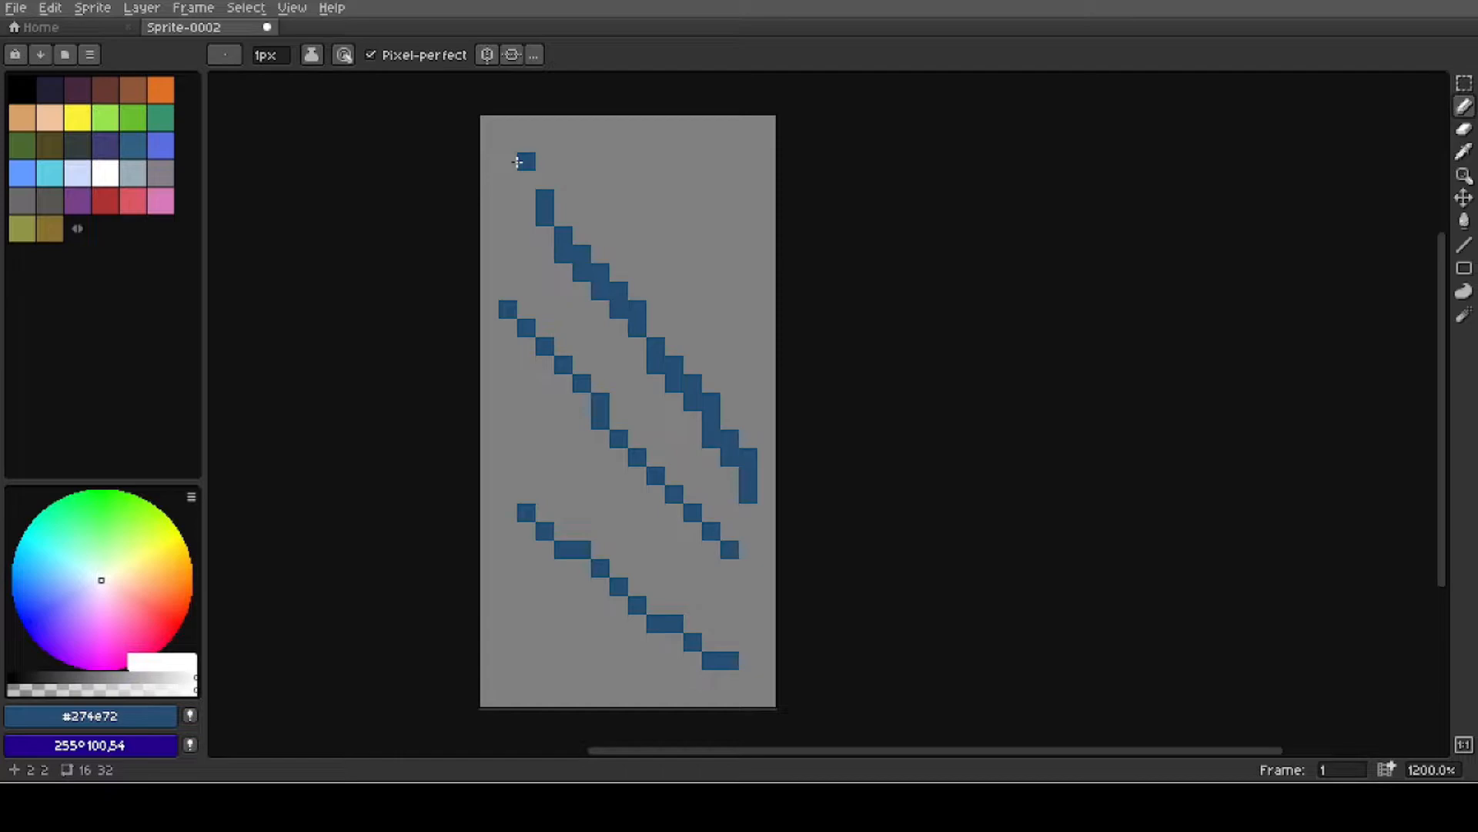
# Draw a solid blue block in the canvas's upper right with Pixel-perfect disabled, and clear the canvas.
pyautogui.moveTo(637, 217); pyautogui.dragTo(706, 221)
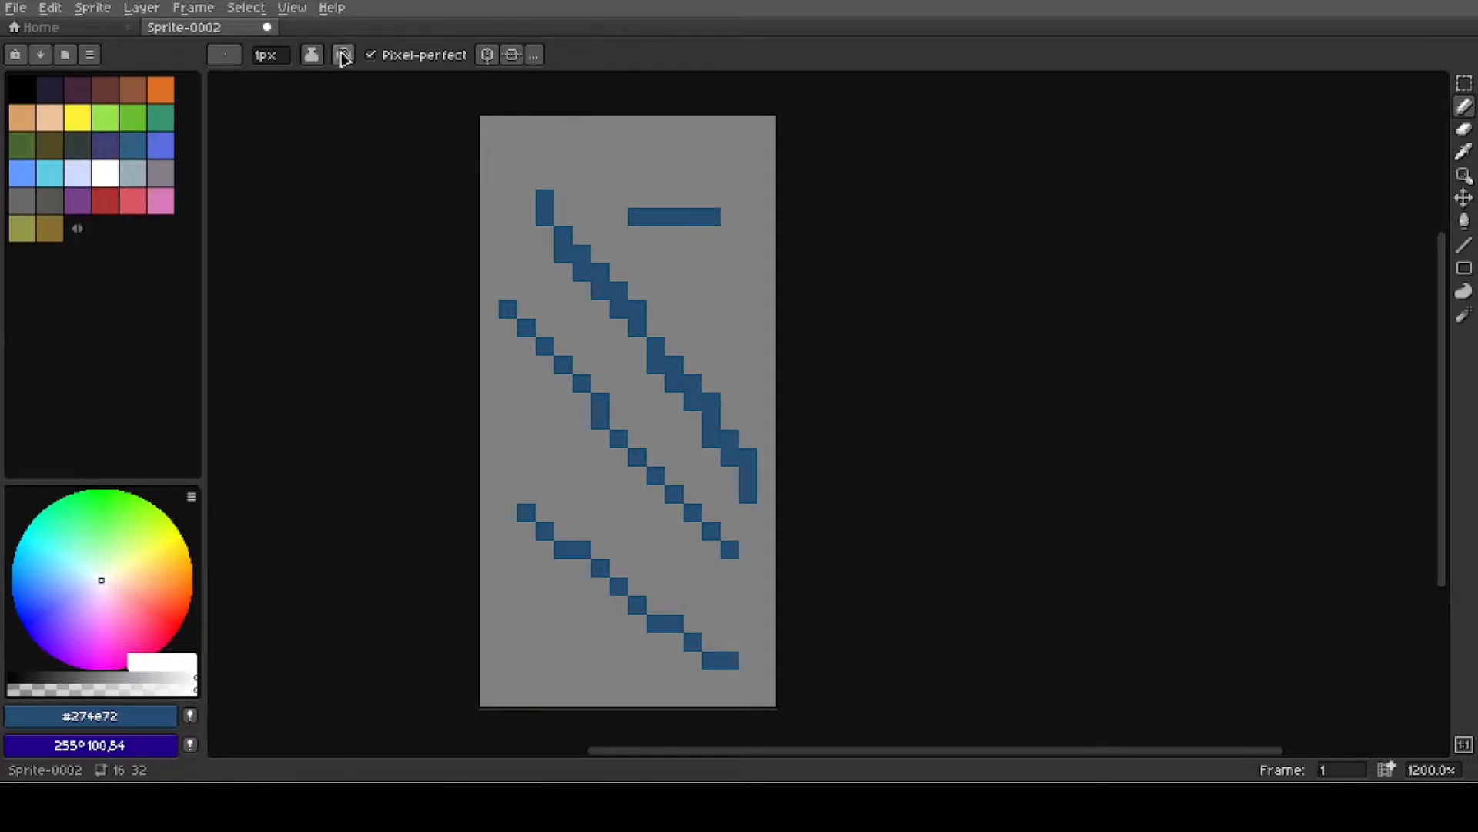
pyautogui.click(372, 55)
pyautogui.moveTo(711, 236)
pyautogui.mouseDown()
pyautogui.moveTo(643, 244)
pyautogui.moveTo(723, 264)
pyautogui.moveTo(638, 239)
pyautogui.moveTo(646, 261)
pyautogui.moveTo(722, 266)
pyautogui.moveTo(639, 285)
pyautogui.moveTo(746, 288)
pyautogui.mouseUp()
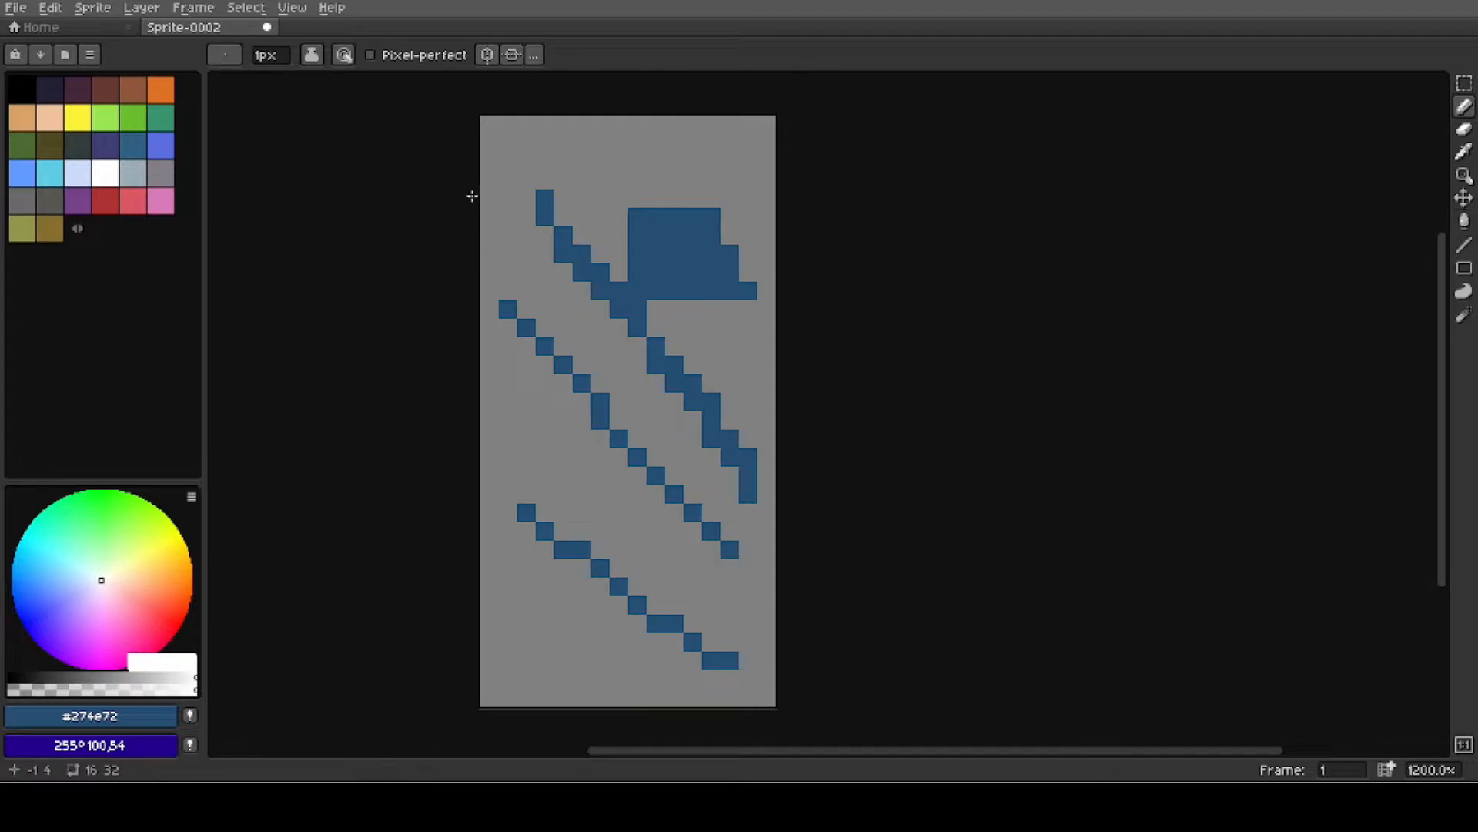
pyautogui.click(537, 246)
pyautogui.press('Delete')
# Draw two square outlines about 5 px wide, the upper with Pixel-perfect and the lower without, and clear the canvas.
pyautogui.click(370, 54)
pyautogui.moveTo(563, 180)
pyautogui.mouseDown()
pyautogui.moveTo(639, 180)
pyautogui.moveTo(640, 254)
pyautogui.moveTo(558, 249)
pyautogui.moveTo(558, 194)
pyautogui.mouseUp()
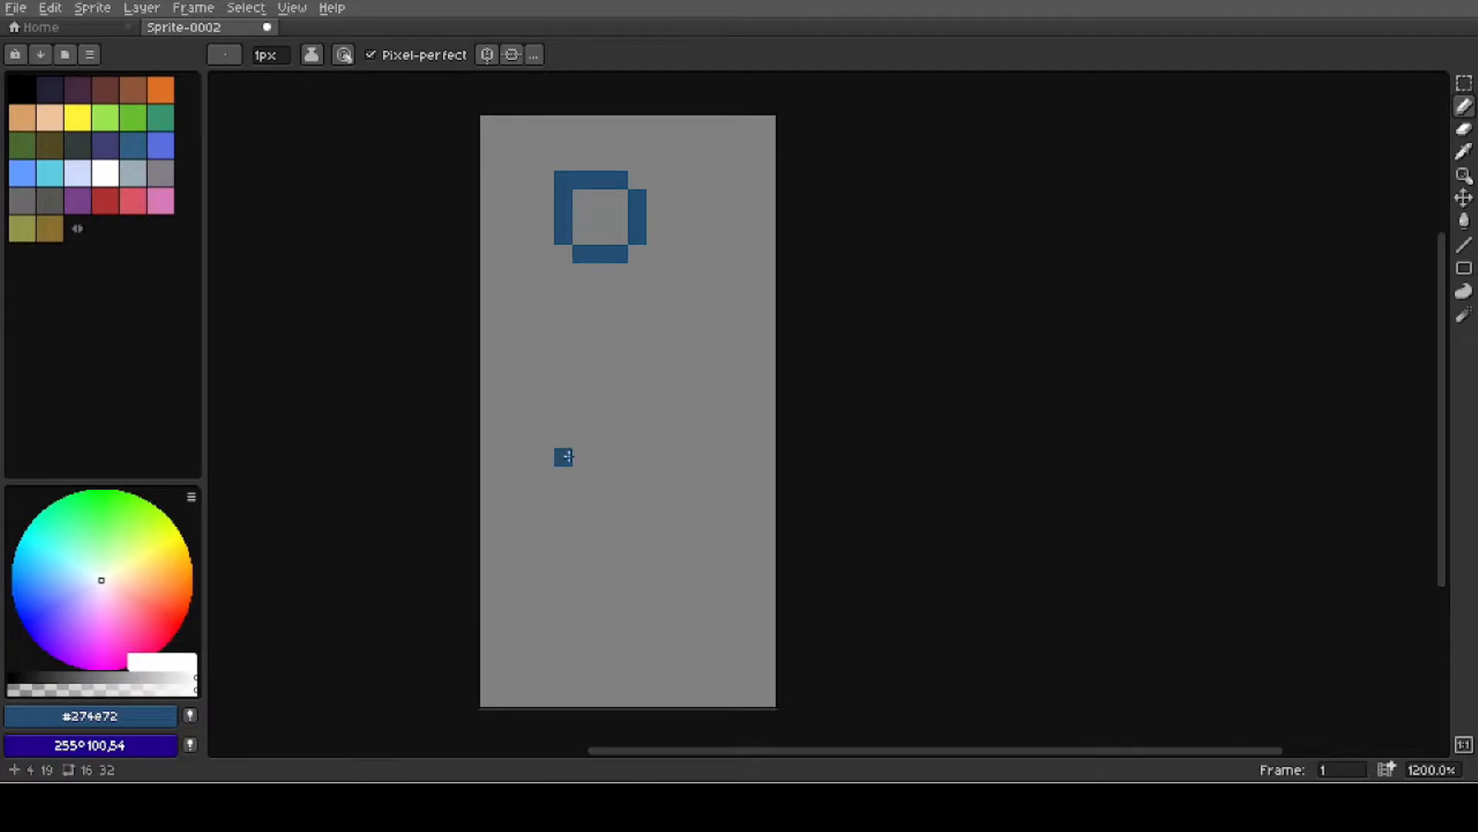
pyautogui.click(371, 55)
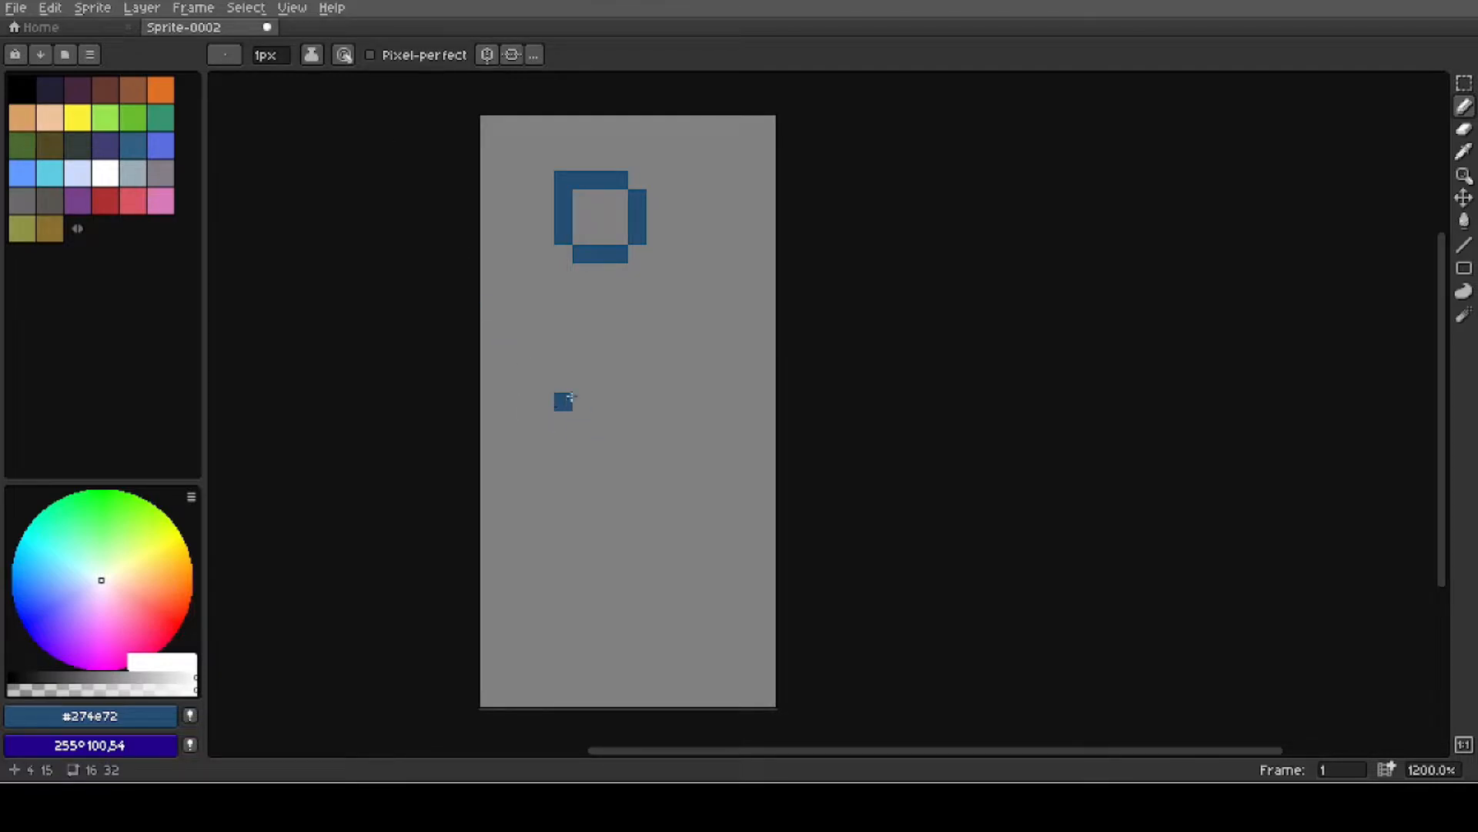
pyautogui.moveTo(559, 323)
pyautogui.mouseDown()
pyautogui.moveTo(634, 321)
pyautogui.moveTo(638, 396)
pyautogui.moveTo(566, 402)
pyautogui.moveTo(560, 338)
pyautogui.mouseUp()
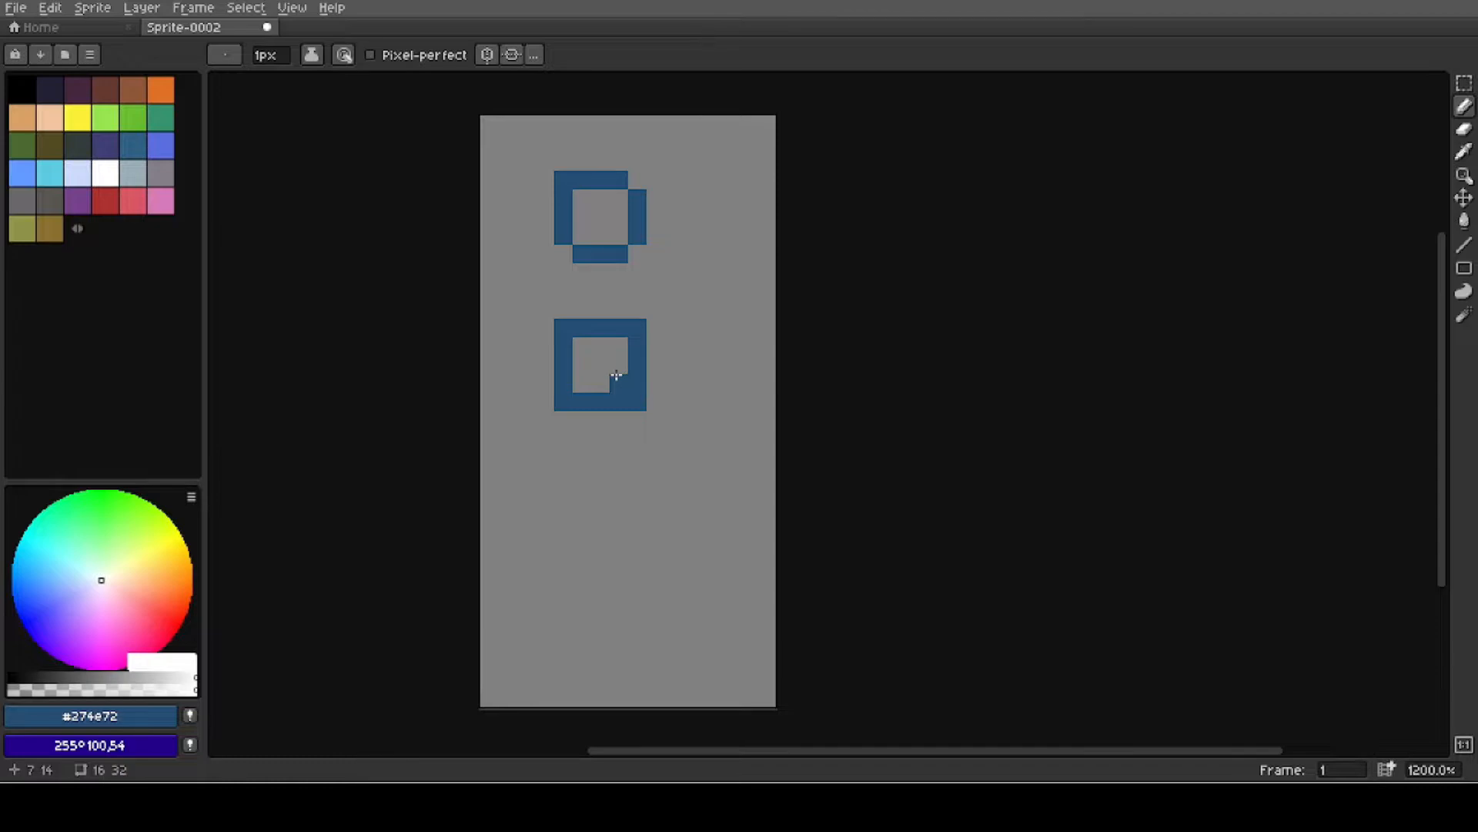
pyautogui.press('Delete')
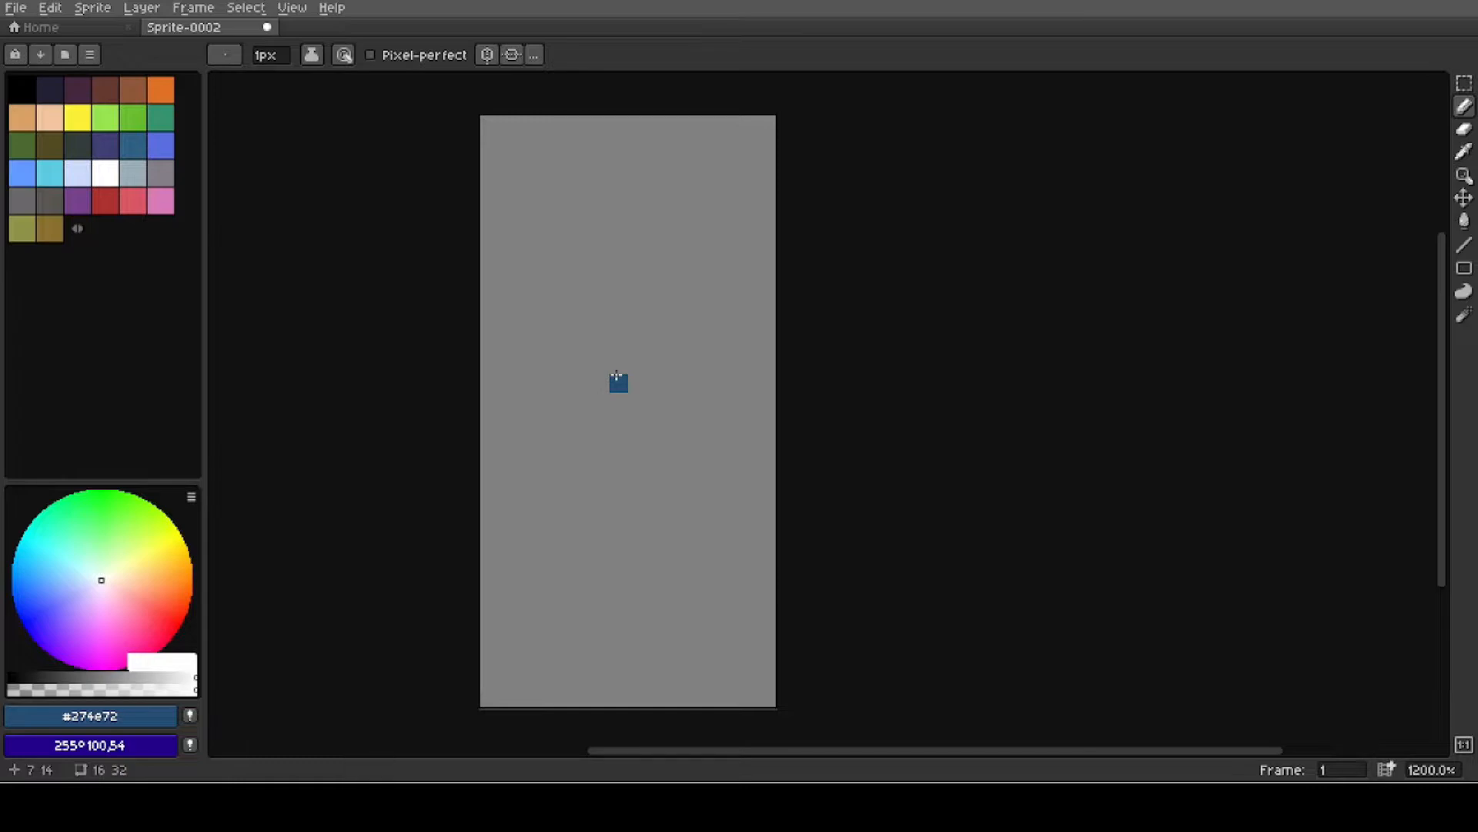
# Draw a freehand pencil stroke on the blank canvas and remove it with the Eraser.
pyautogui.moveTo(637, 199)
pyautogui.mouseDown()
pyautogui.moveTo(651, 352)
pyautogui.moveTo(643, 272)
pyautogui.moveTo(638, 399)
pyautogui.moveTo(564, 420)
pyautogui.mouseUp()
pyautogui.press('e')
pyautogui.moveTo(564, 402)
pyautogui.mouseDown()
pyautogui.moveTo(674, 272)
pyautogui.moveTo(563, 273)
pyautogui.moveTo(675, 384)
pyautogui.moveTo(508, 384)
pyautogui.moveTo(656, 253)
pyautogui.moveTo(582, 272)
pyautogui.moveTo(638, 384)
pyautogui.moveTo(526, 402)
pyautogui.moveTo(581, 365)
pyautogui.moveTo(563, 420)
pyautogui.moveTo(618, 384)
pyautogui.moveTo(655, 401)
pyautogui.moveTo(656, 365)
pyautogui.moveTo(563, 383)
pyautogui.moveTo(563, 327)
pyautogui.moveTo(618, 309)
pyautogui.moveTo(600, 254)
pyautogui.moveTo(637, 253)
pyautogui.moveTo(639, 199)
pyautogui.mouseUp()
pyautogui.press('b')
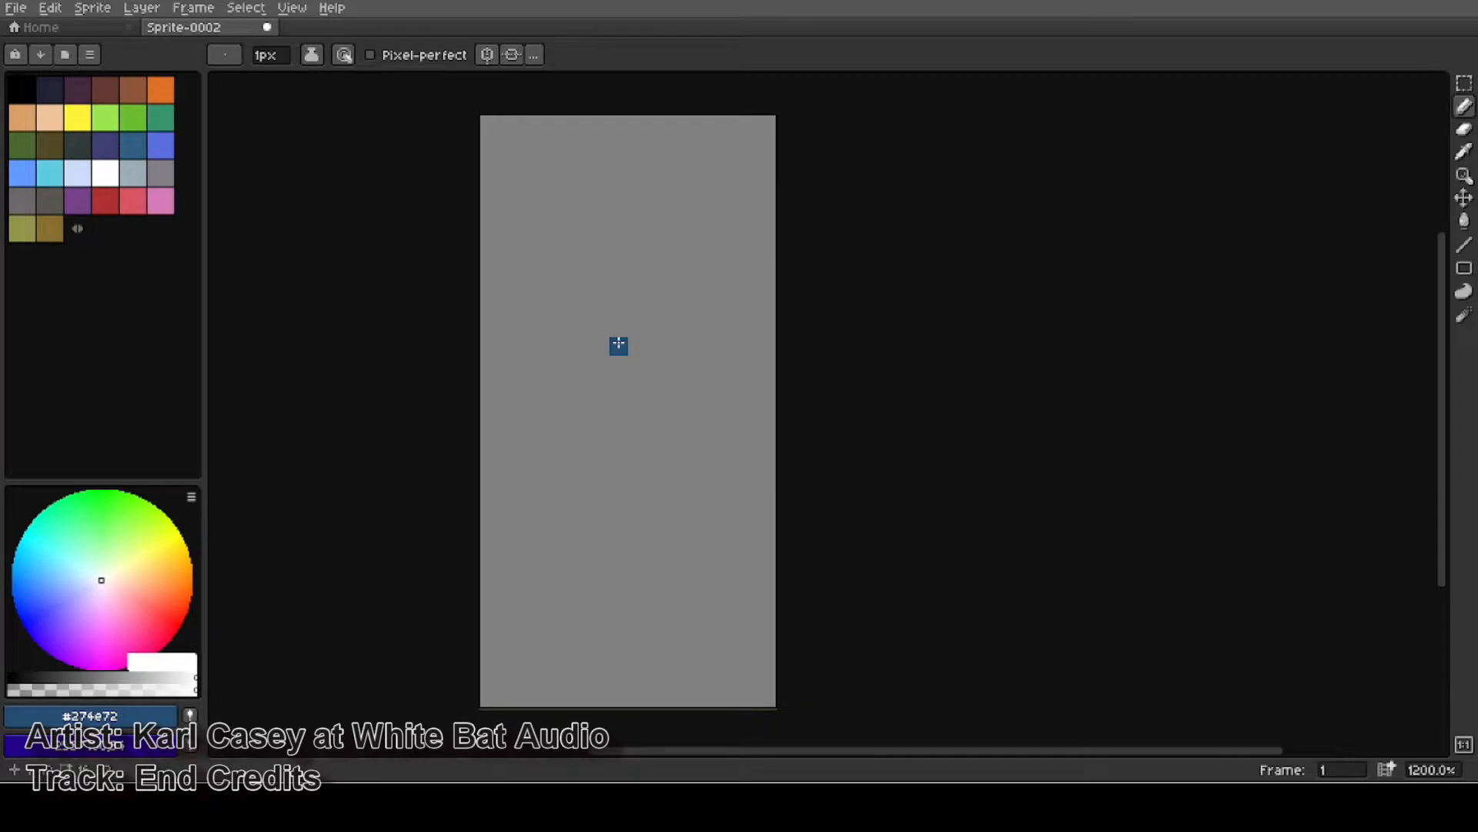
# Show the timeline and set its position to Bottom, trying Right for comparison.
pyautogui.press('Tab')
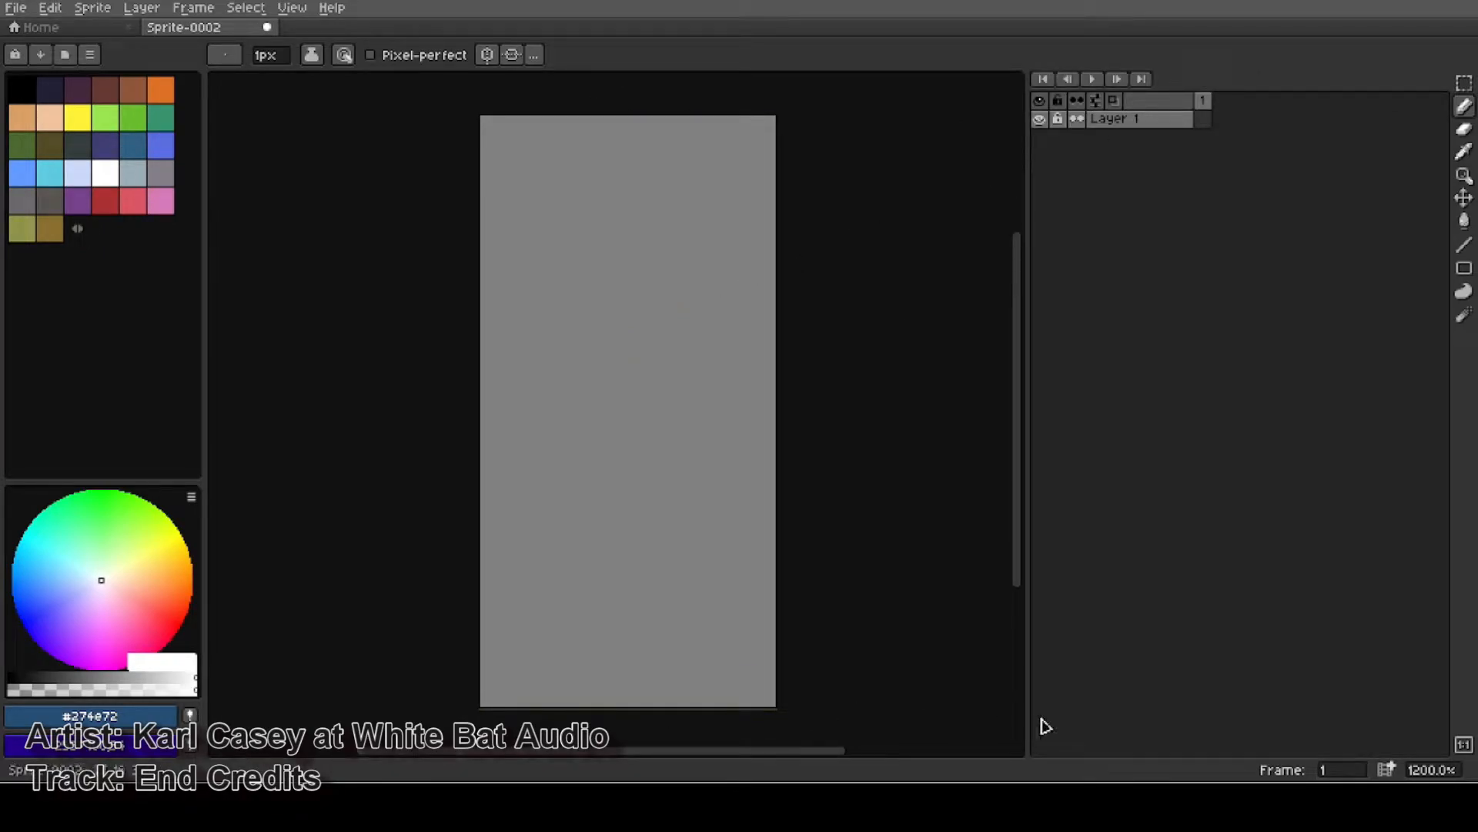
pyautogui.click(1095, 100)
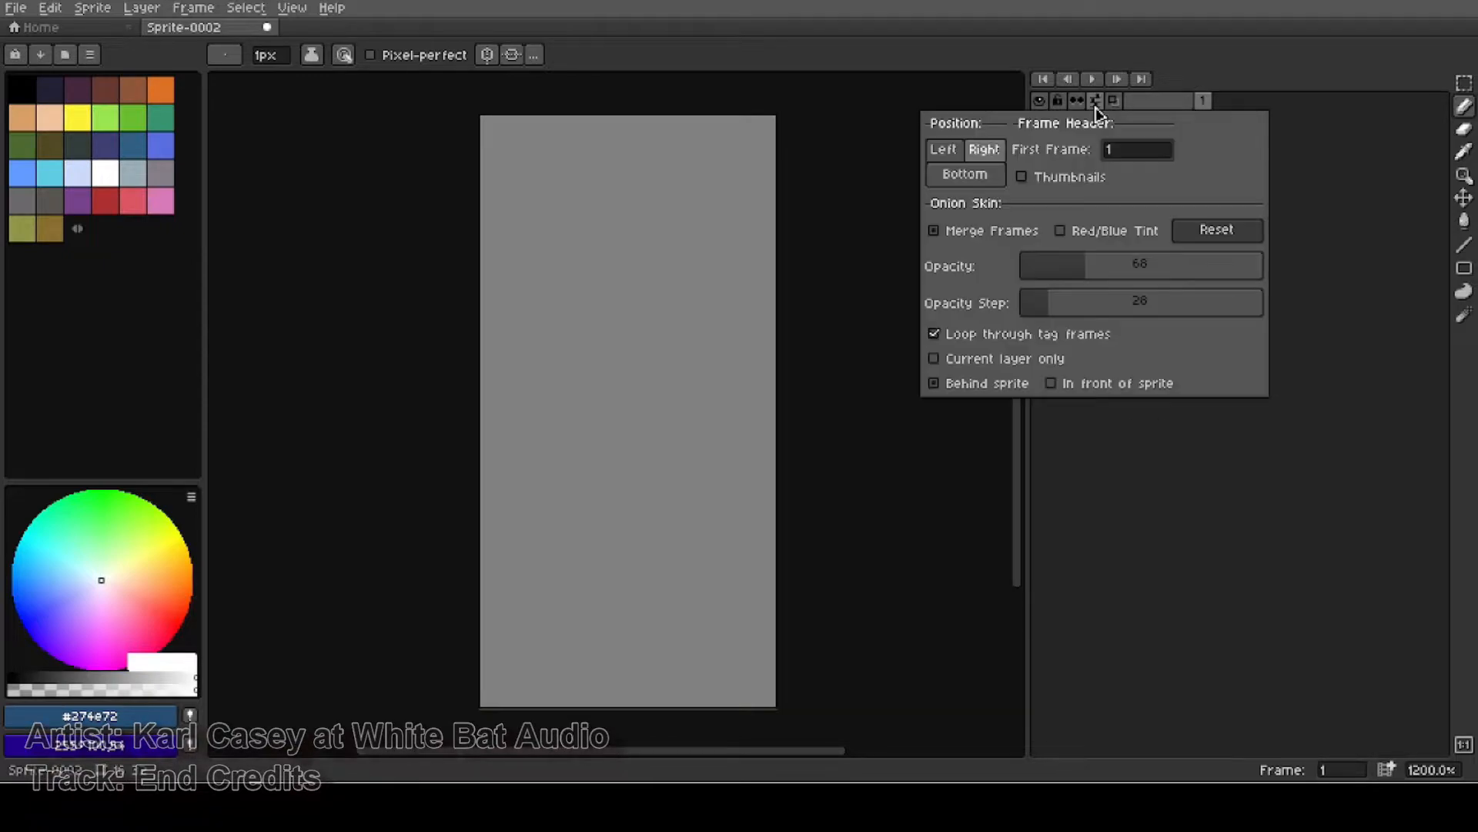
pyautogui.click(965, 174)
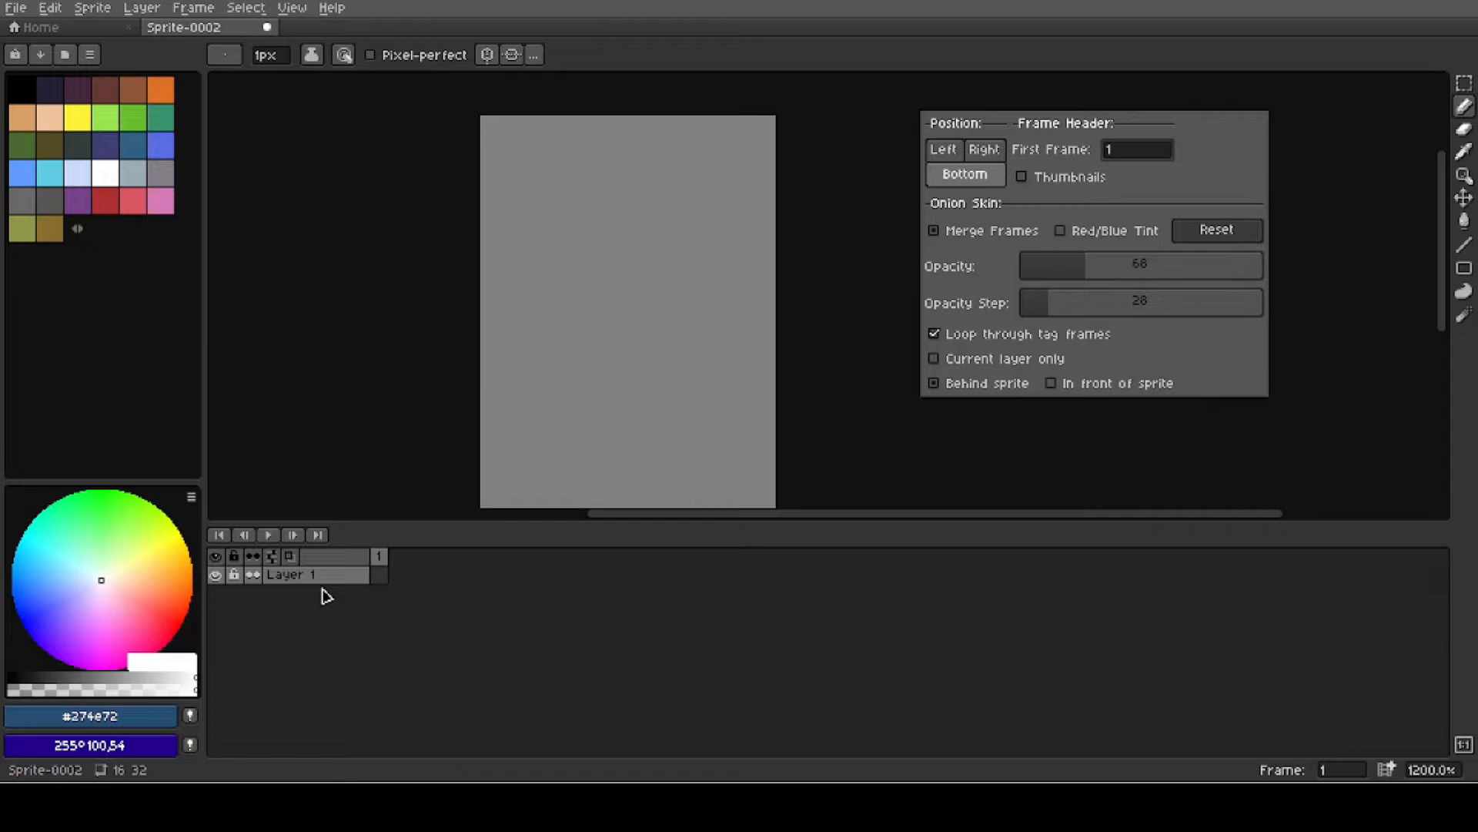
pyautogui.click(273, 561)
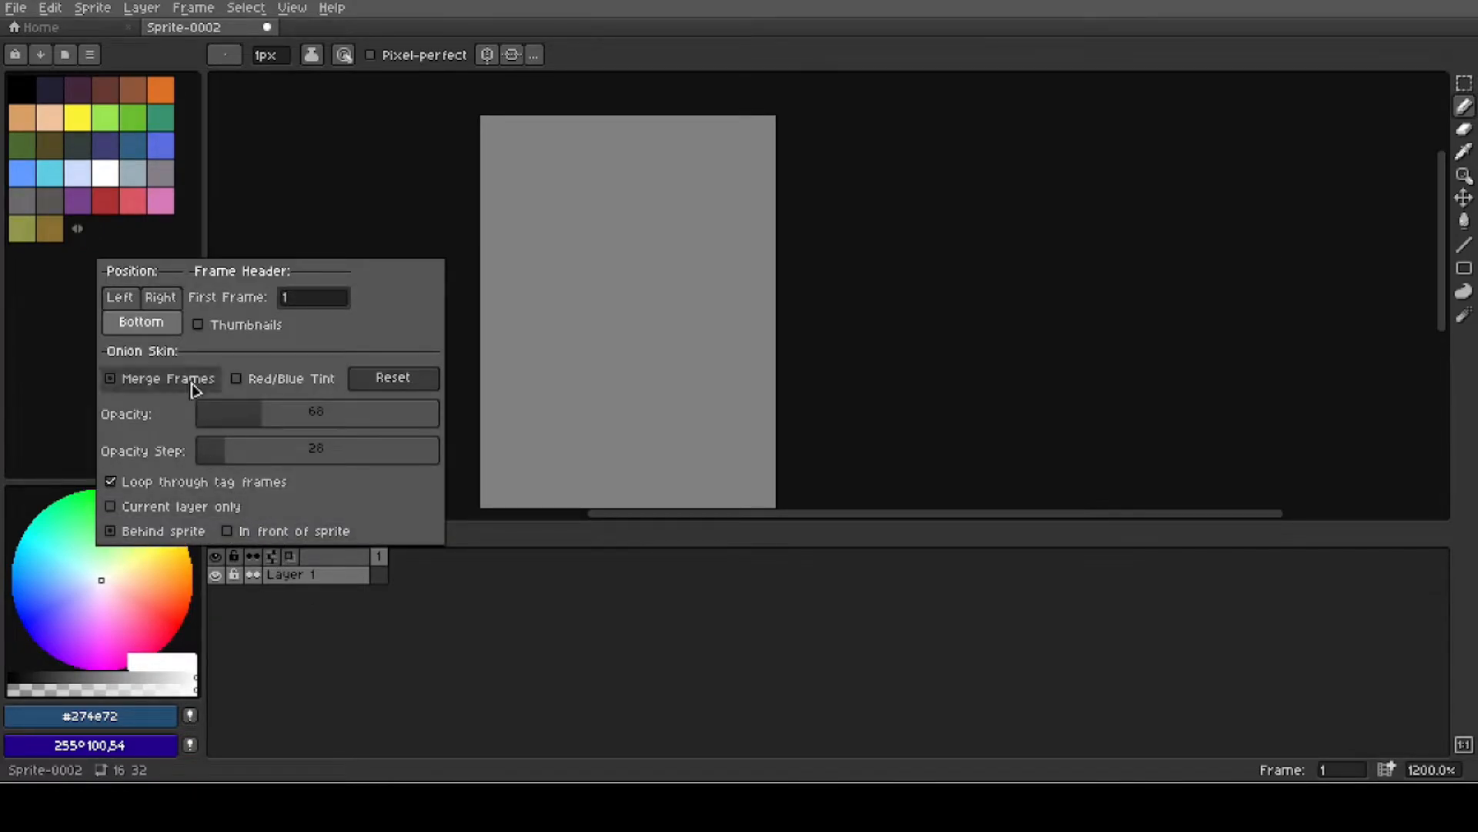
pyautogui.click(162, 298)
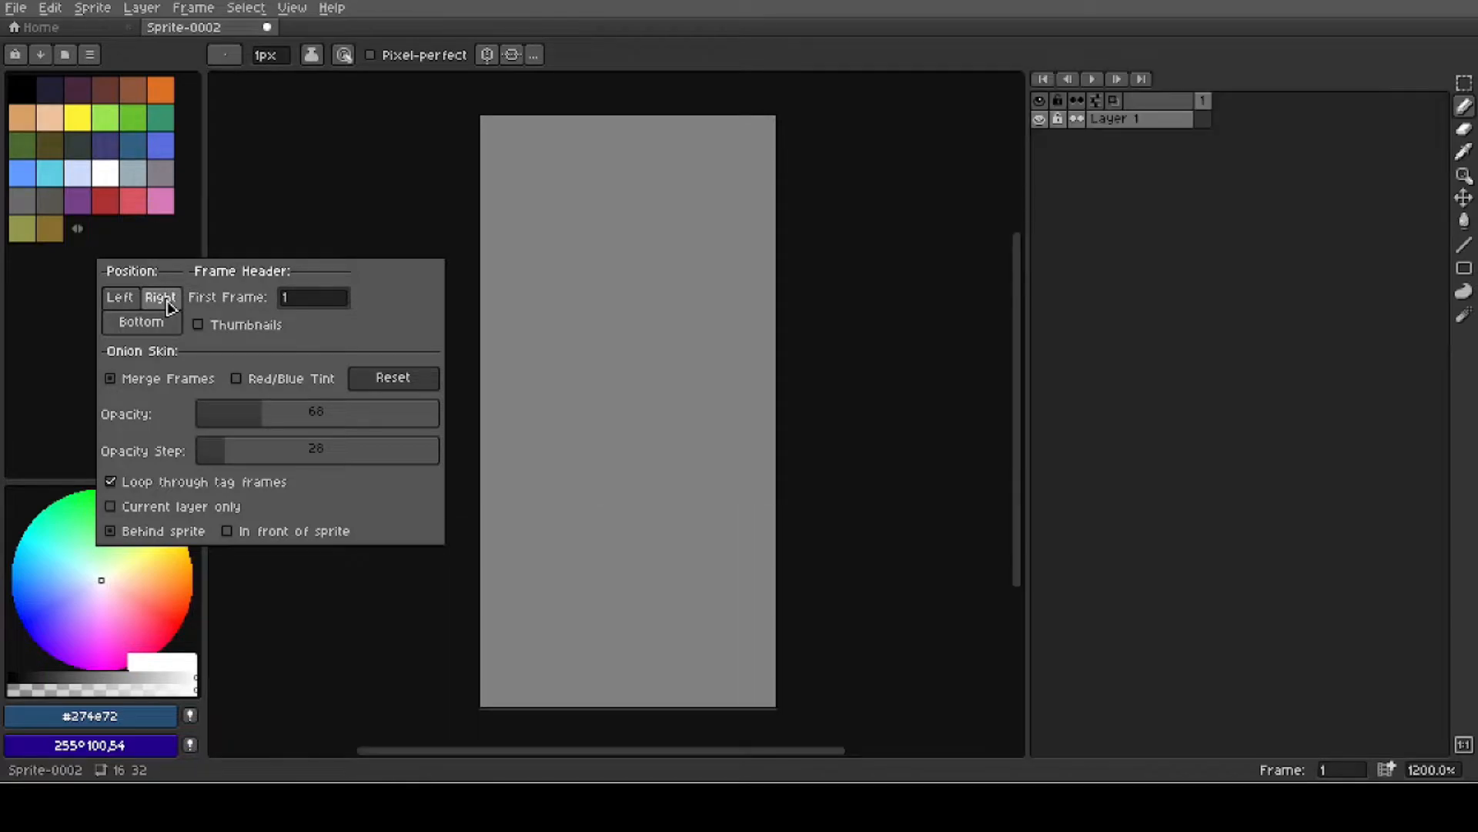
pyautogui.click(138, 322)
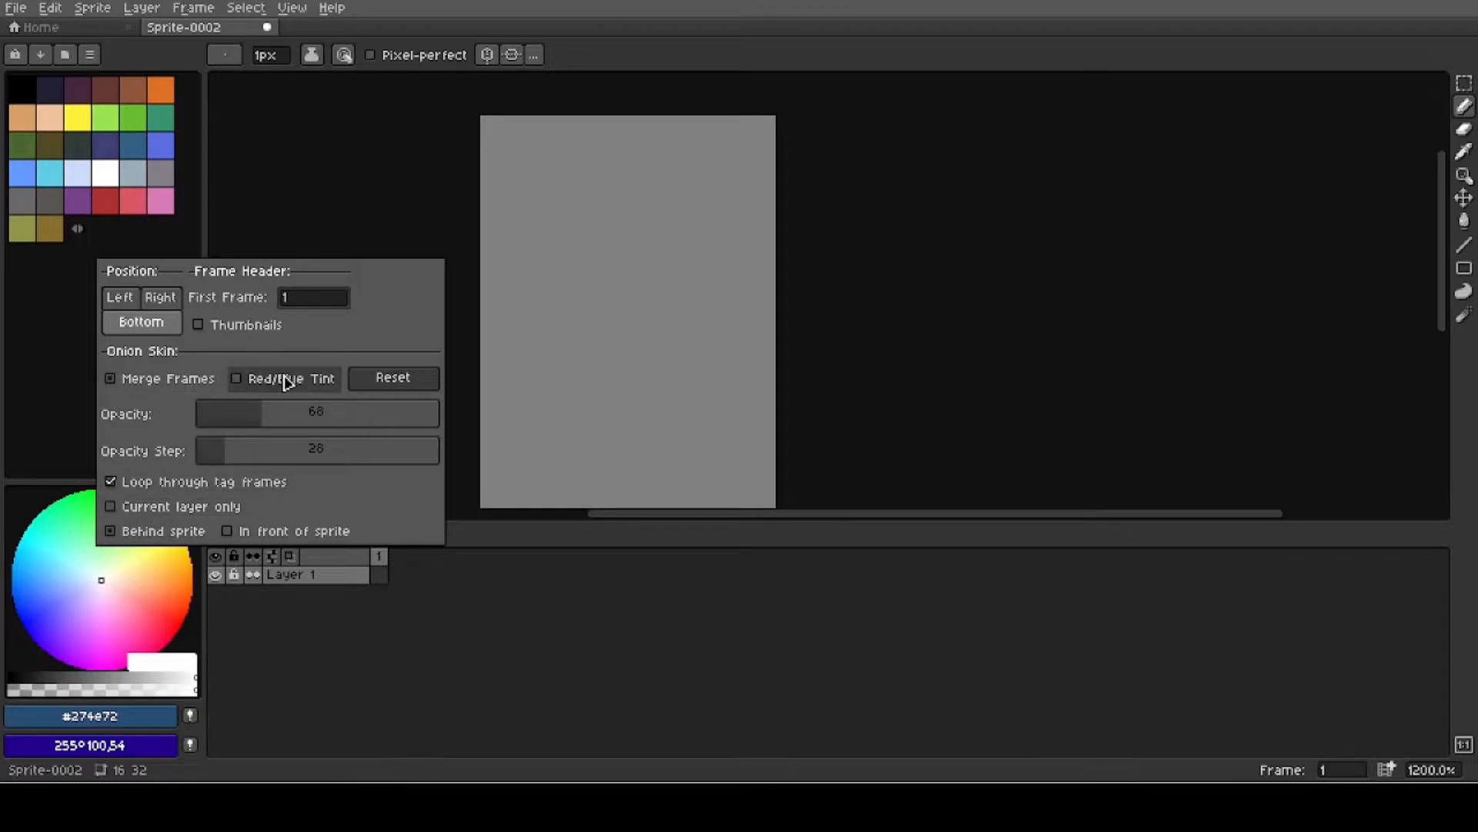
# Turn onion skinning on and back off for the sprite.
pyautogui.click(386, 683)
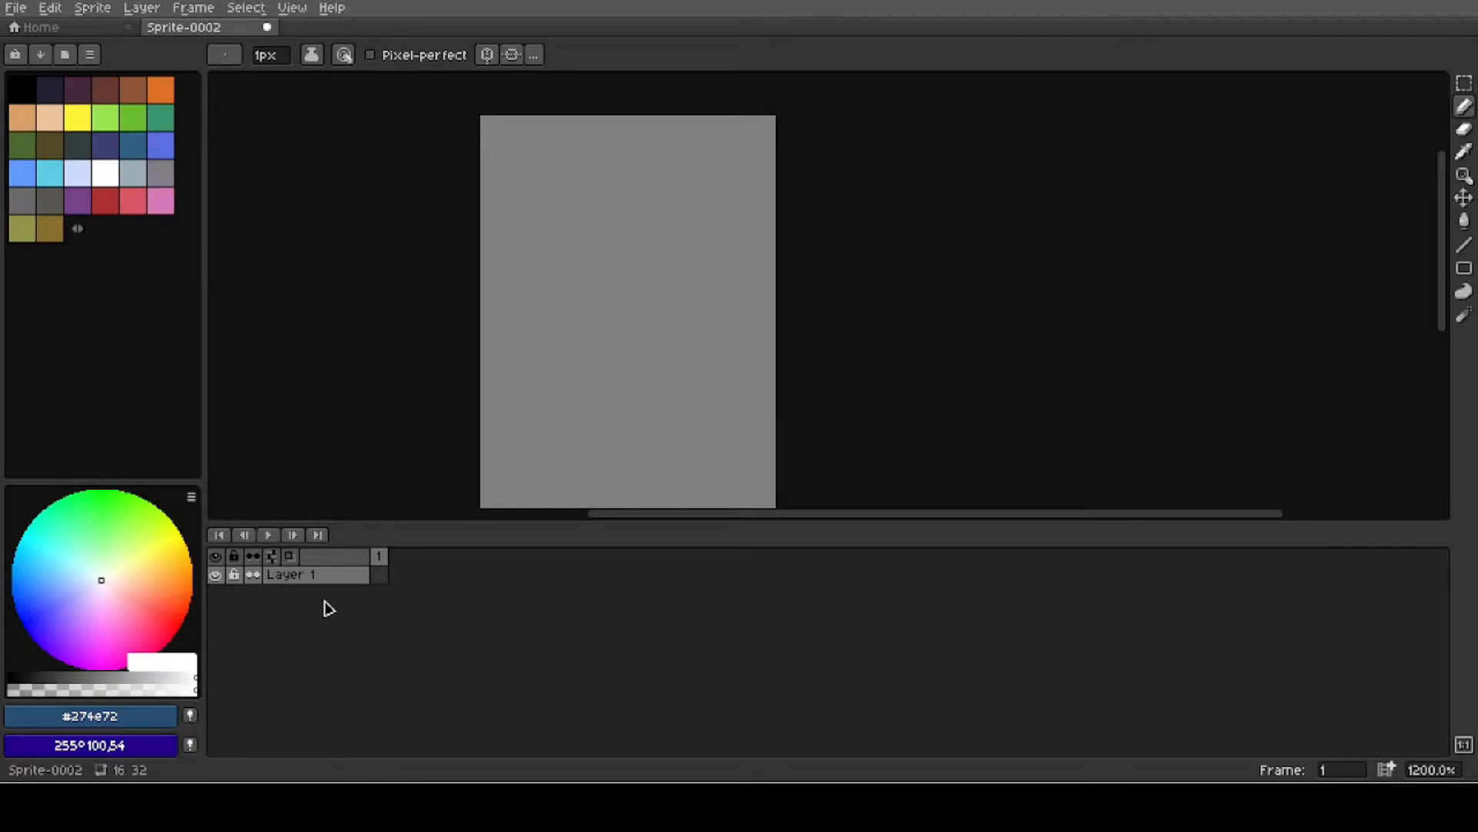
pyautogui.click(291, 556)
pyautogui.click(288, 558)
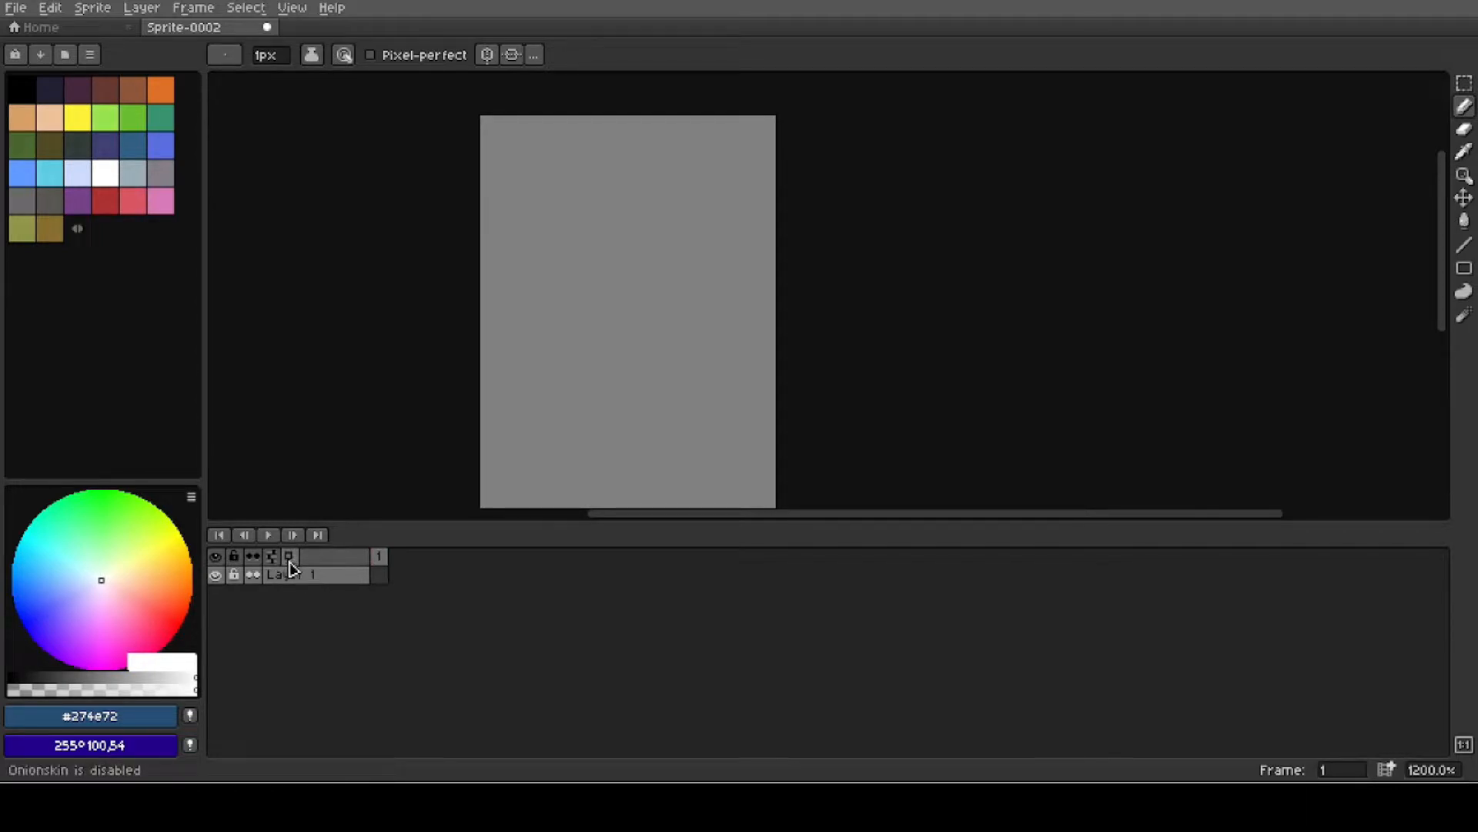
# Try the Red/Blue Tint onion skin, return to Merge Frames, and set the timeline position to Right.
pyautogui.click(273, 557)
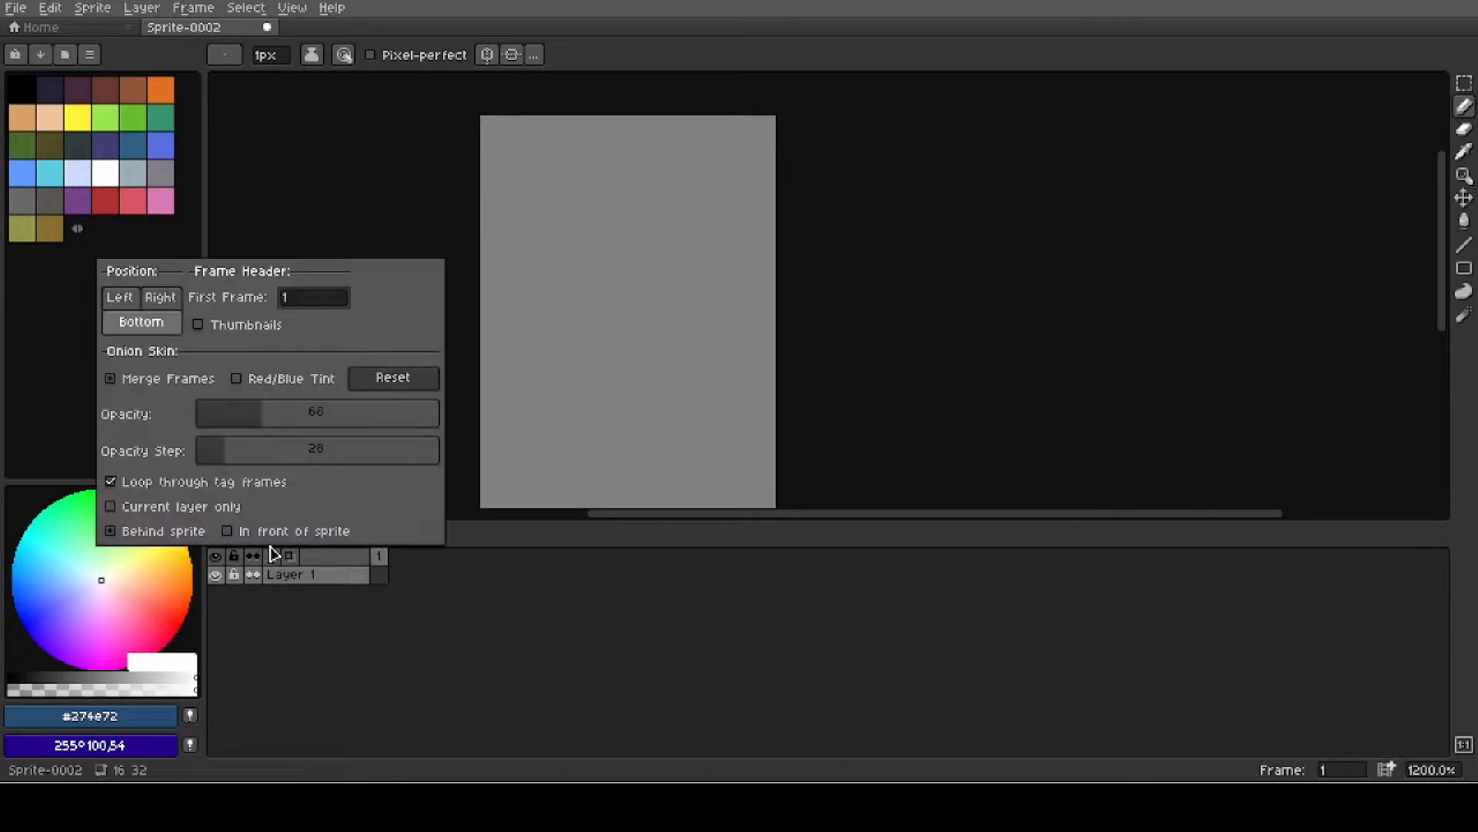
pyautogui.click(297, 386)
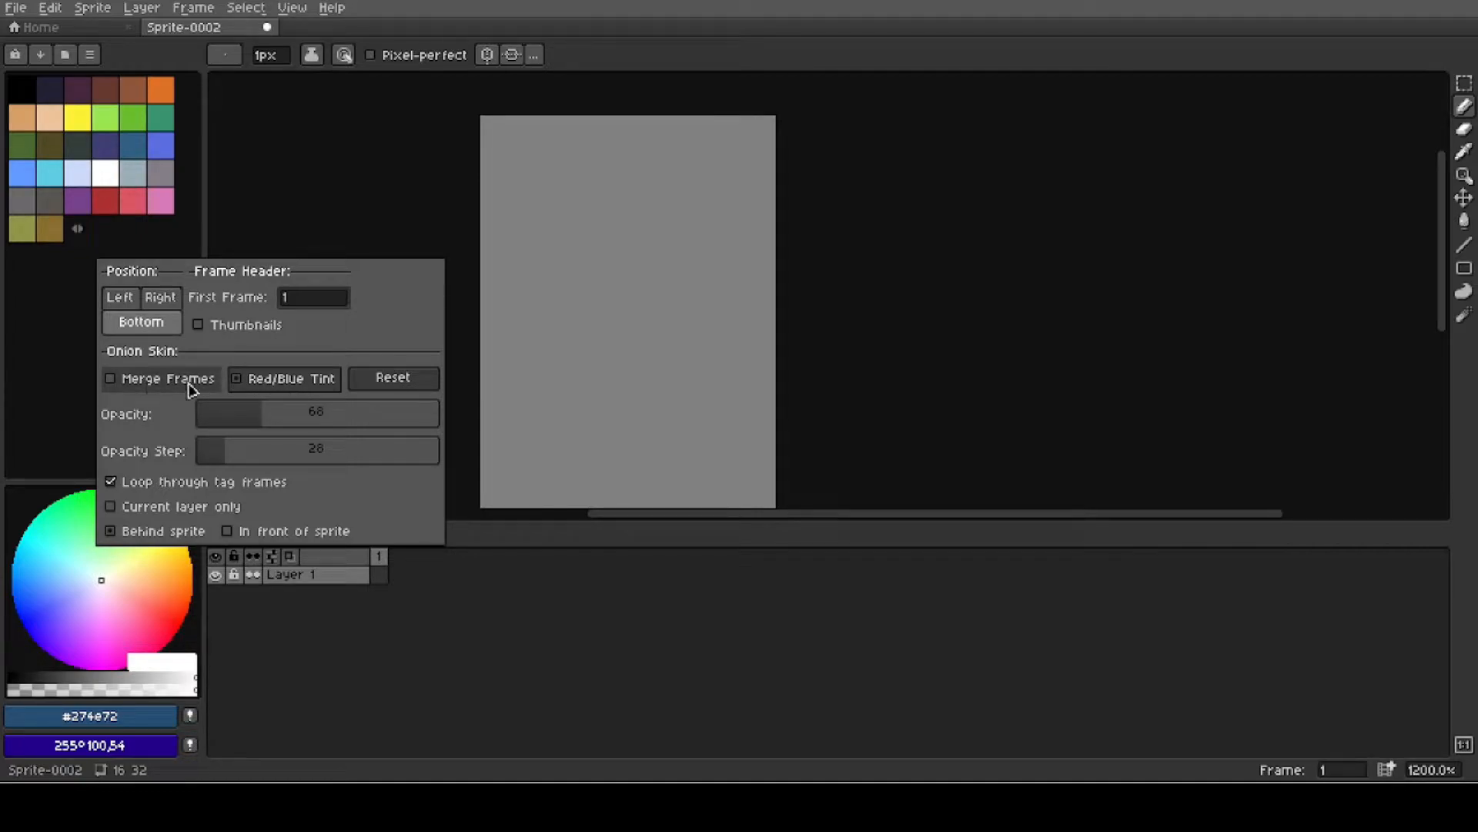
pyautogui.click(129, 386)
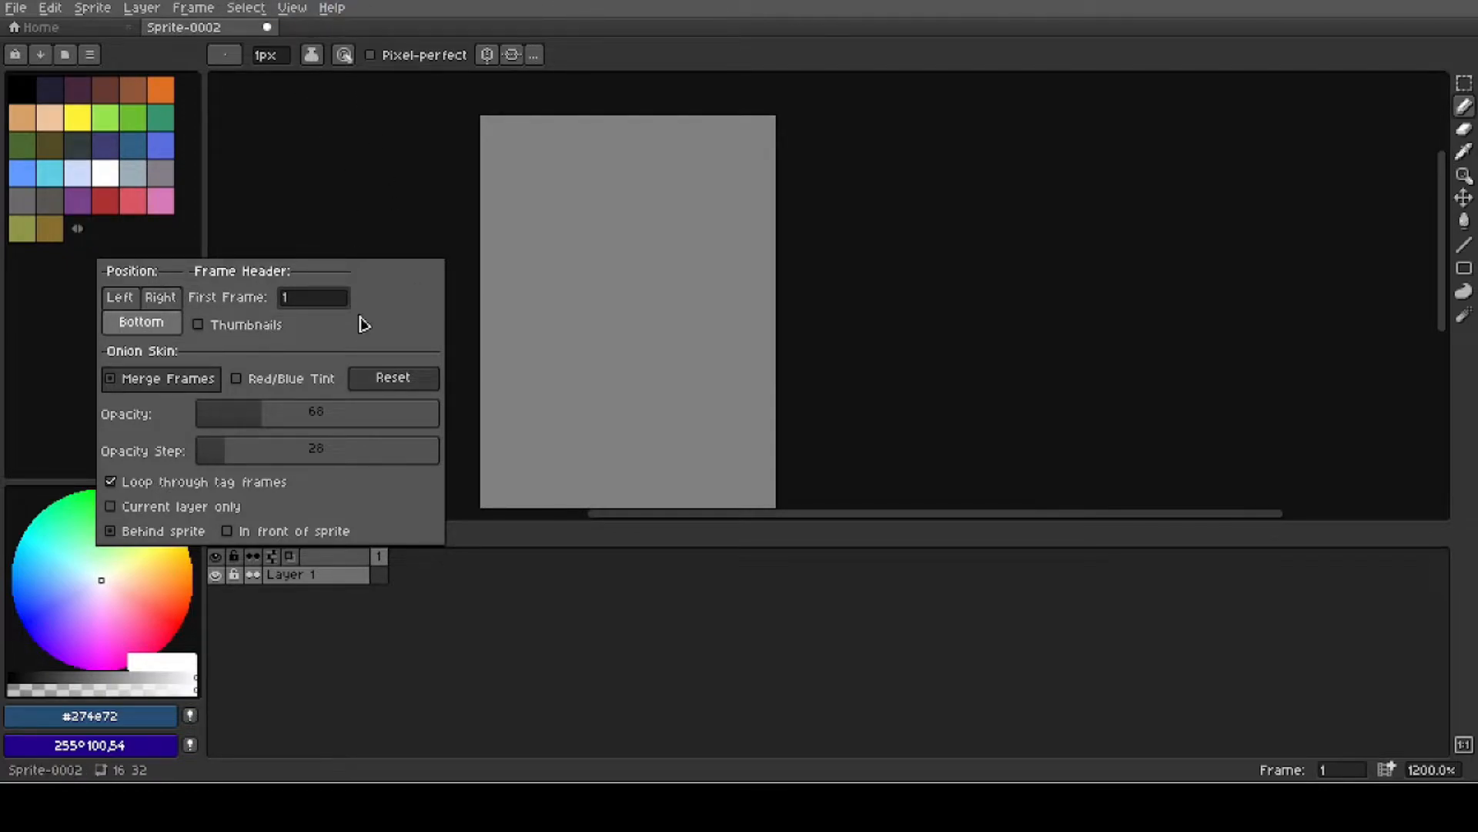
pyautogui.click(160, 299)
pyautogui.click(429, 198)
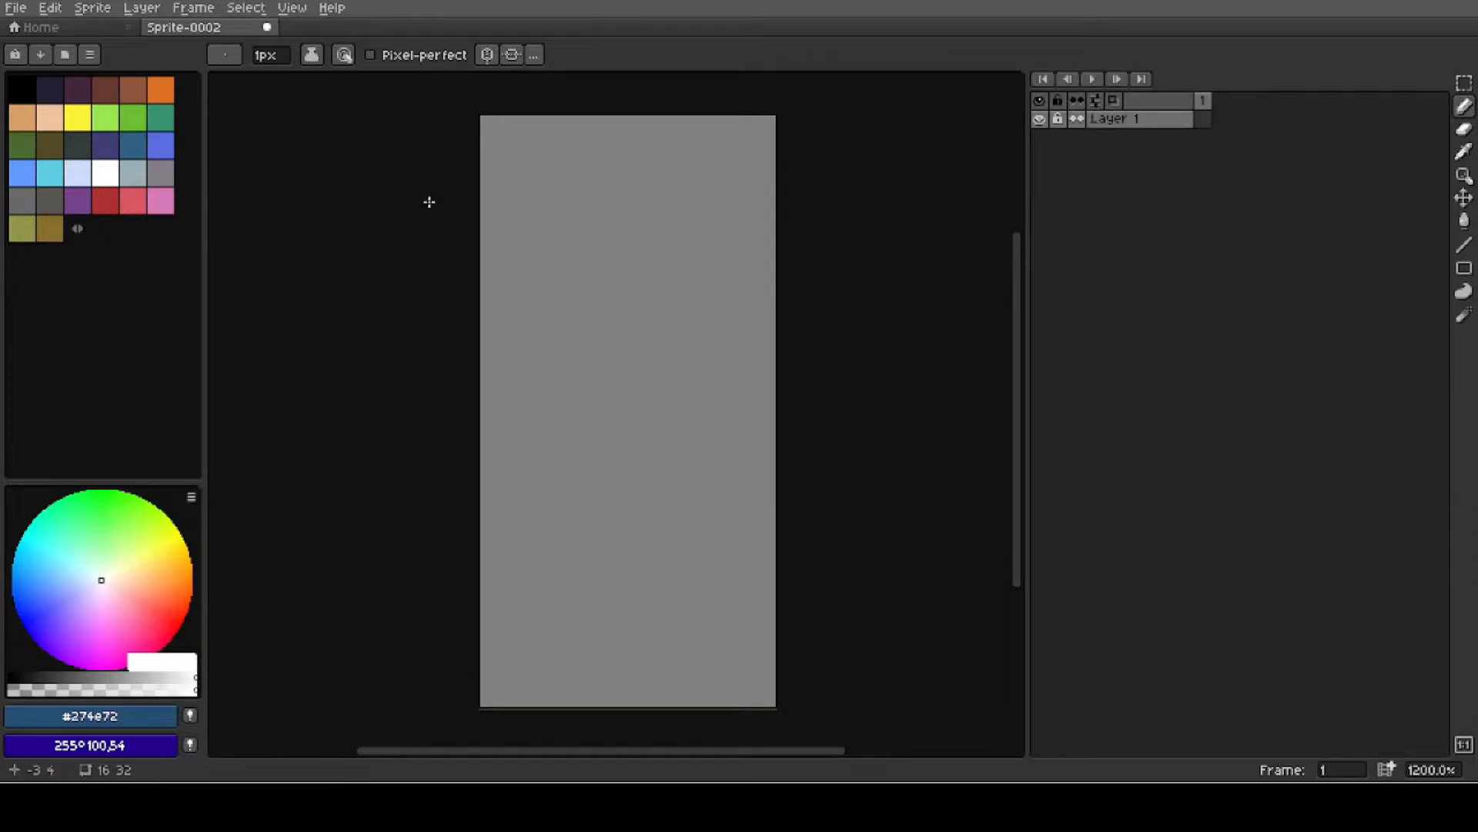
pyautogui.click(330, 9)
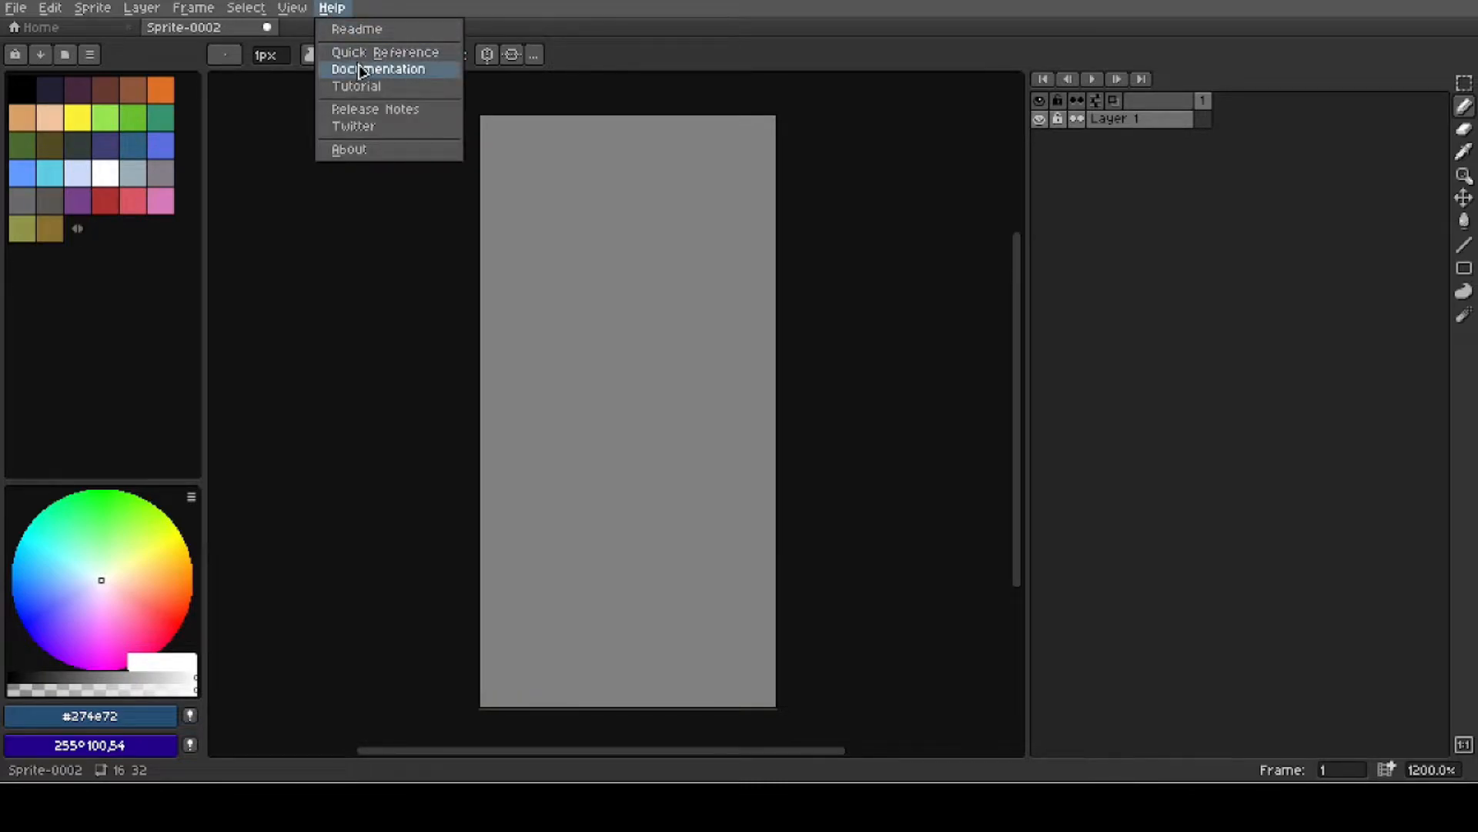
pyautogui.moveTo(309, 10)
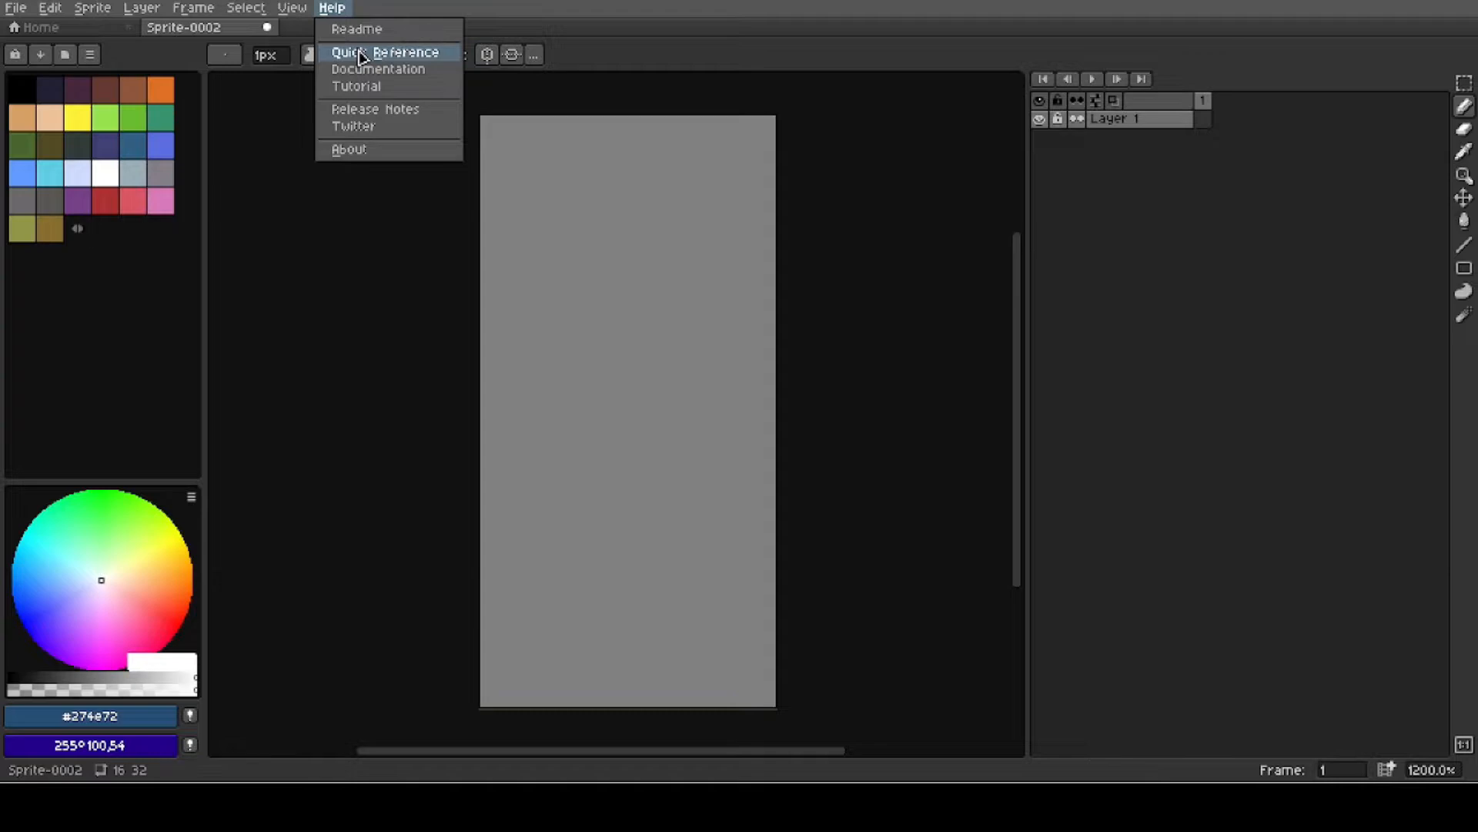
pyautogui.click(686, 52)
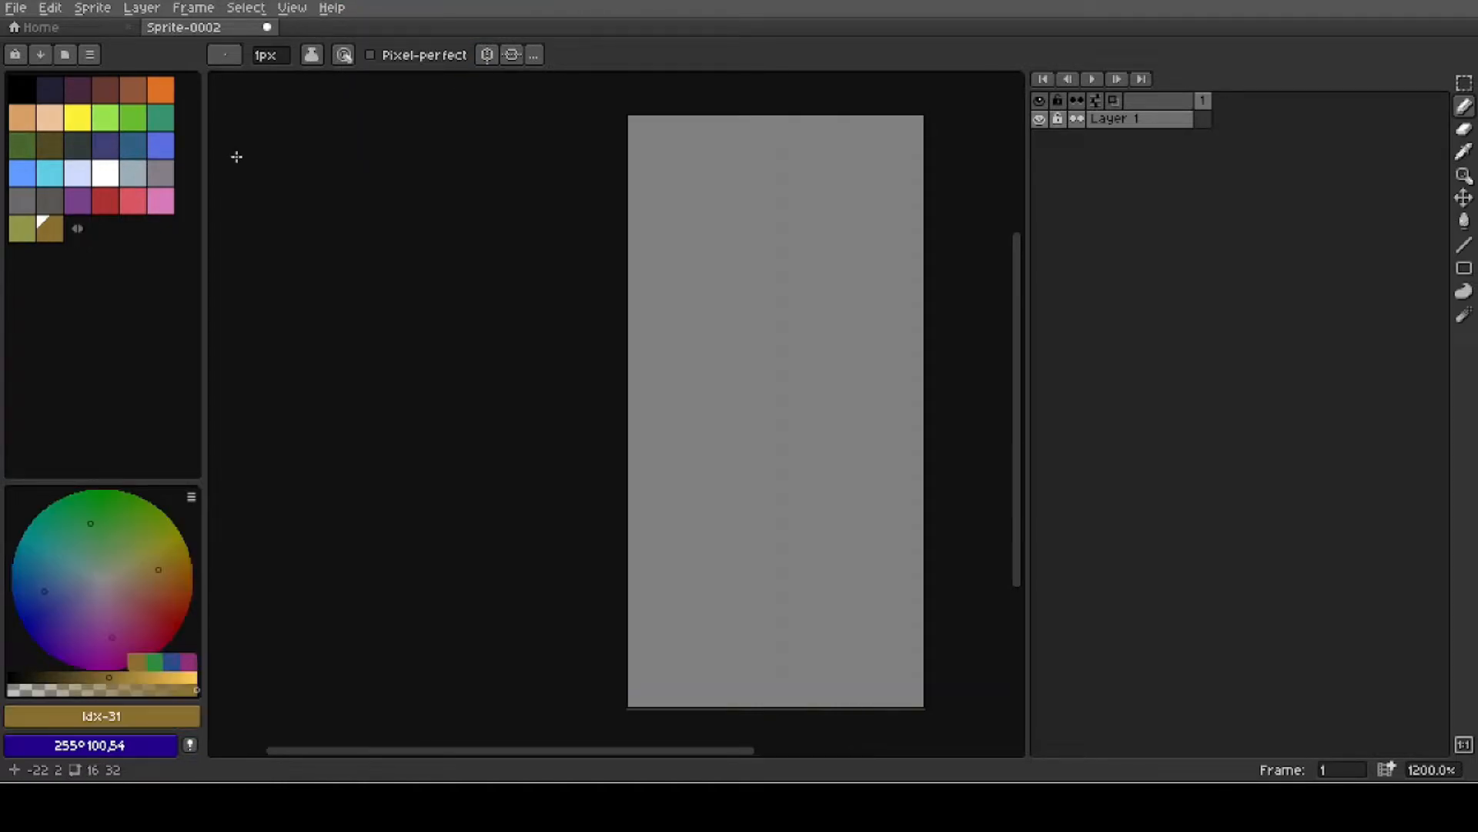
pyautogui.click(312, 56)
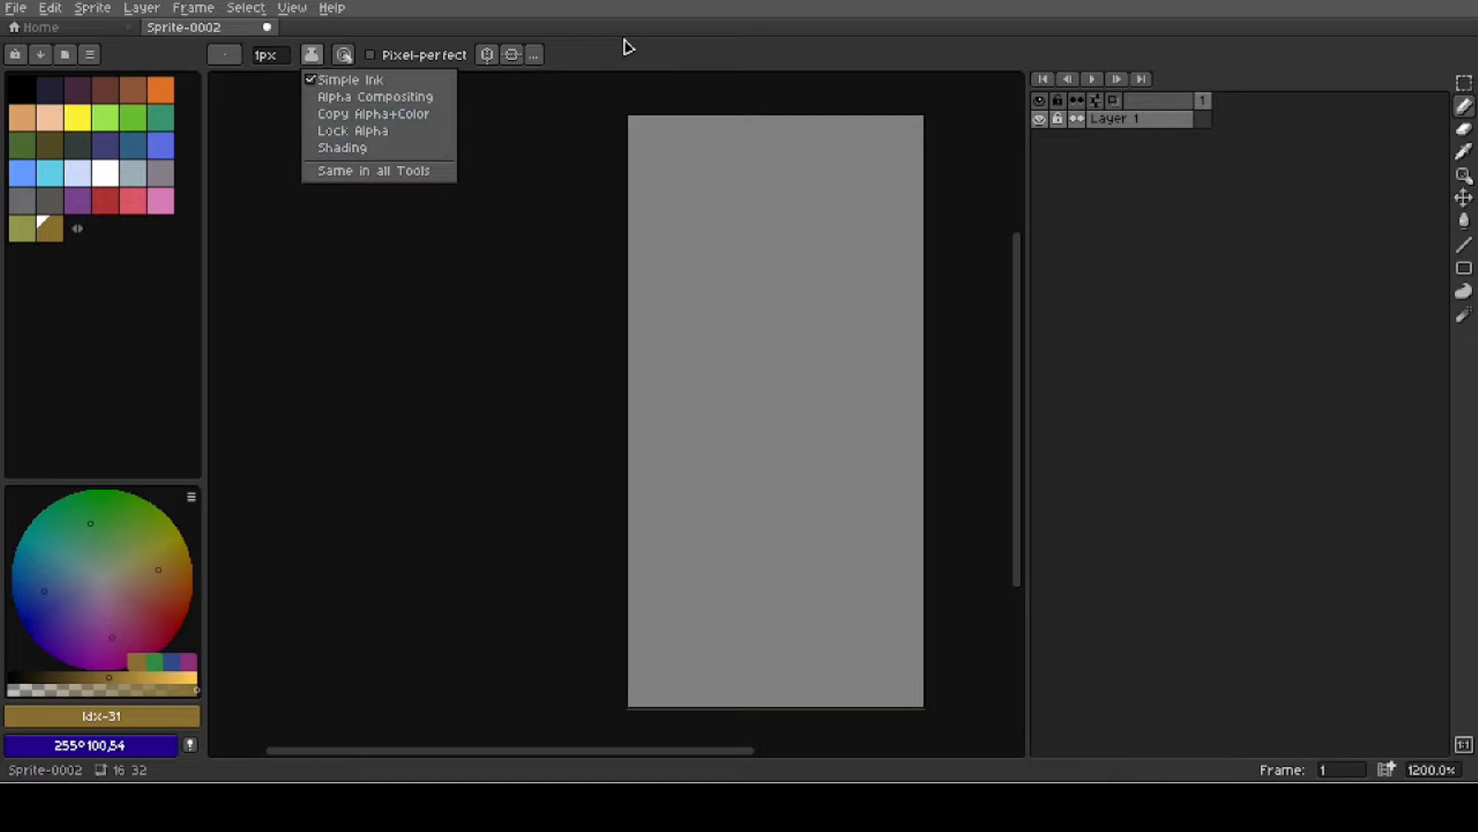
pyautogui.click(44, 11)
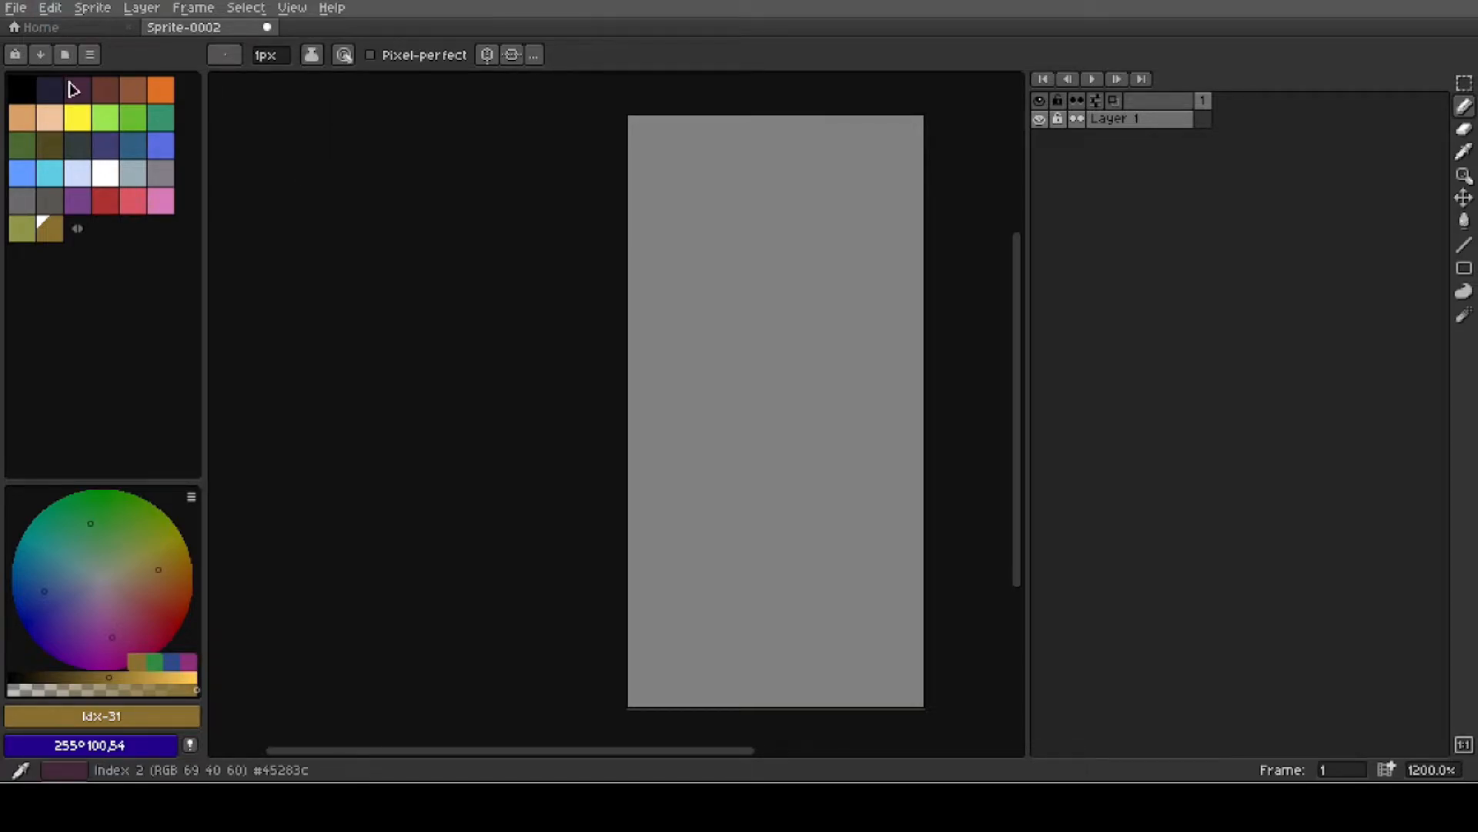
pyautogui.click(60, 11)
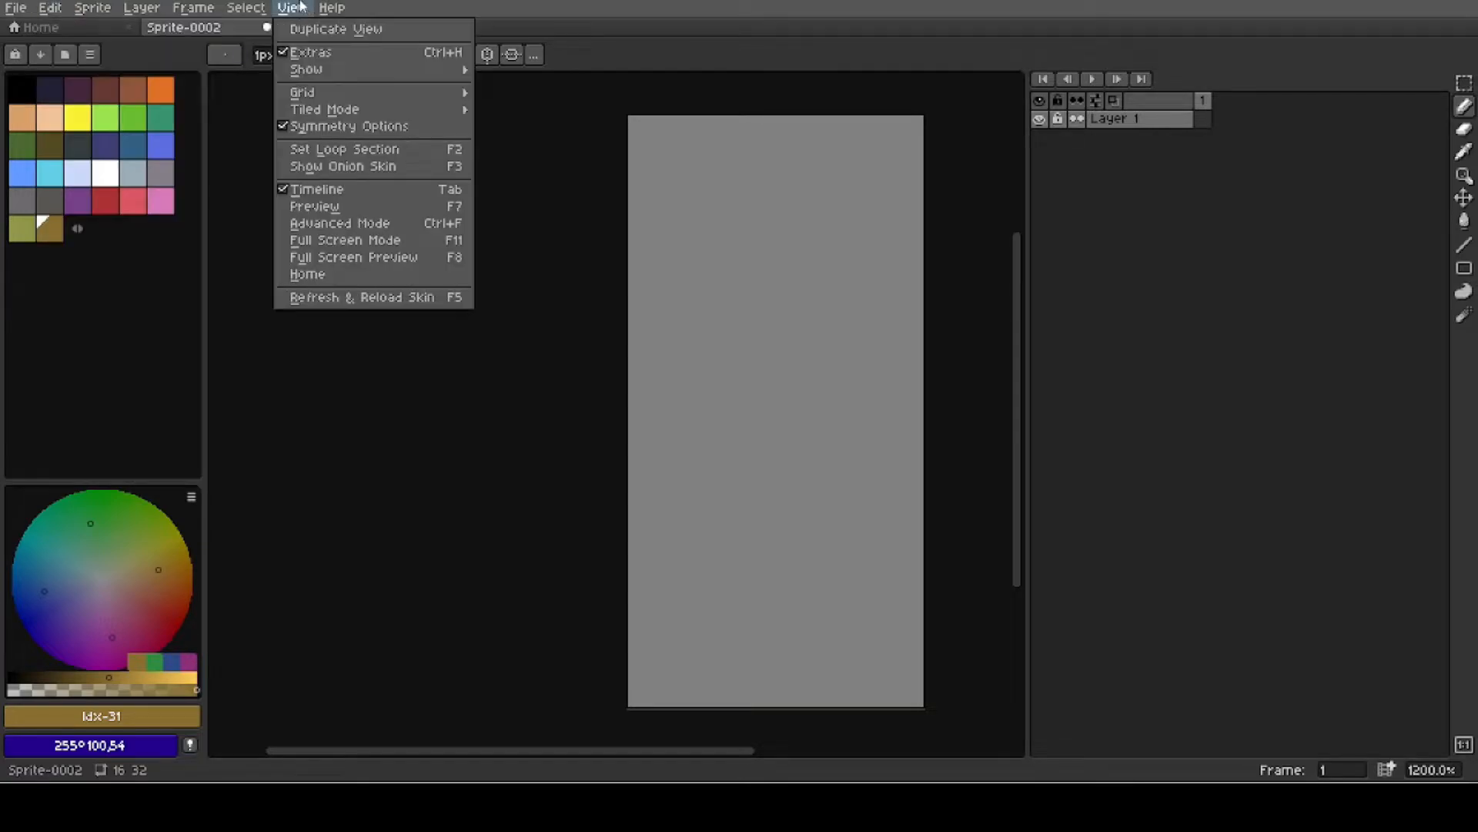
# Examine the sprite's Canvas Size settings, moving the dialog beside the canvas, and leave them without applying a change.
pyautogui.moveTo(97, 9)
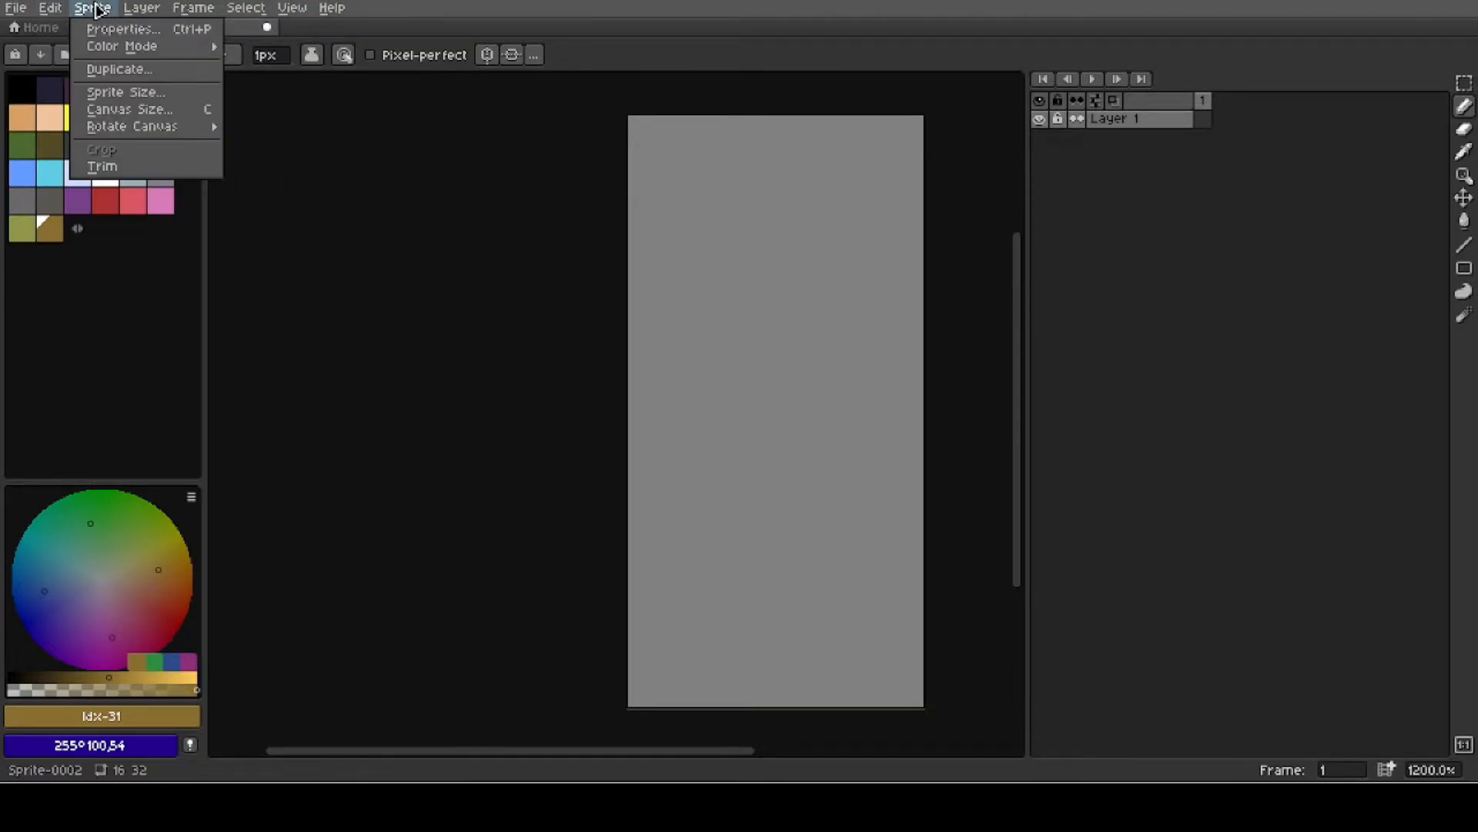
pyautogui.click(117, 113)
pyautogui.moveTo(625, 344)
pyautogui.mouseDown()
pyautogui.moveTo(321, 333)
pyautogui.moveTo(634, 331)
pyautogui.mouseUp()
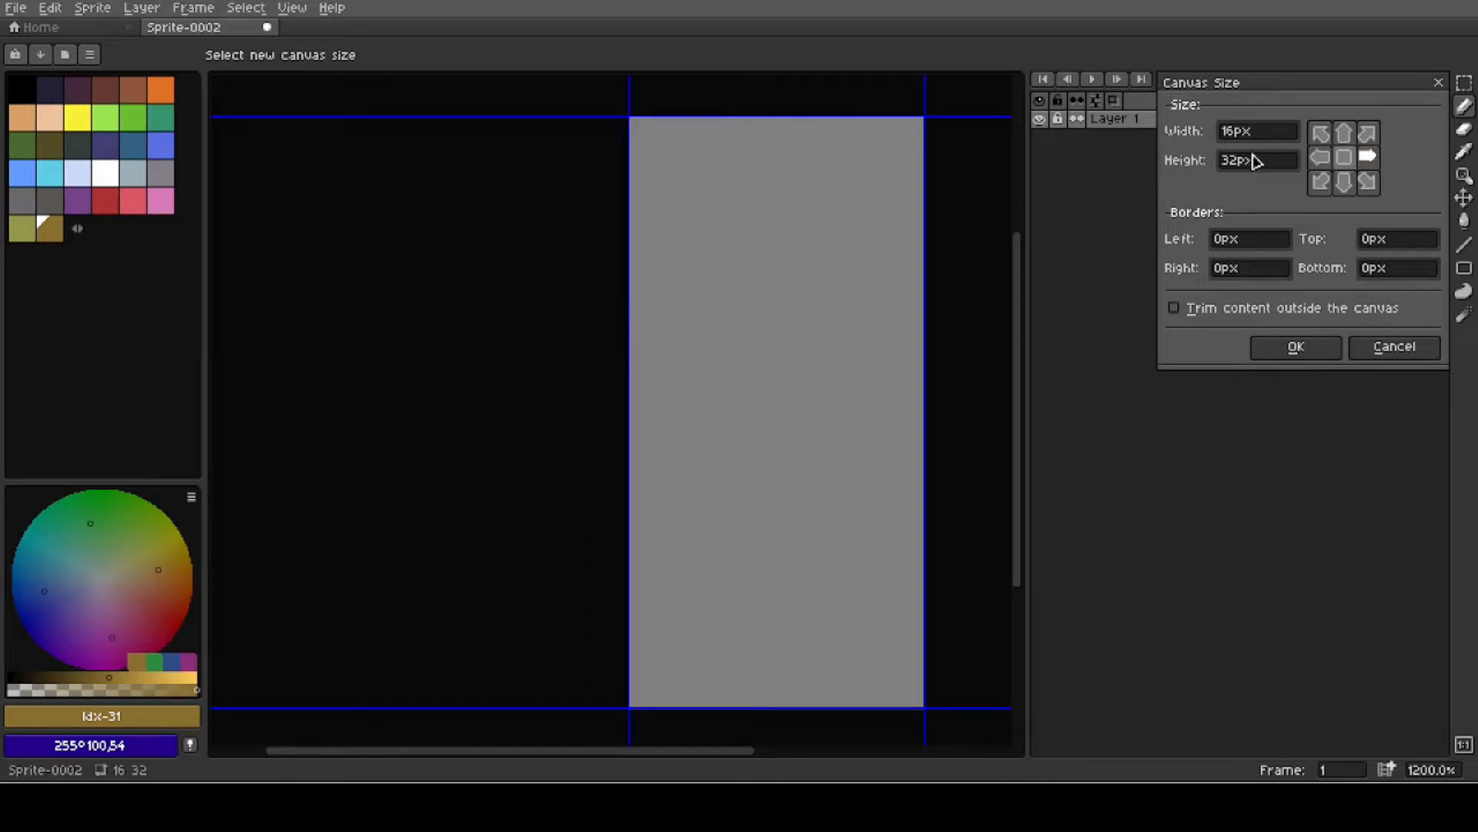
pyautogui.moveTo(1333, 88); pyautogui.dragTo(412, 168)
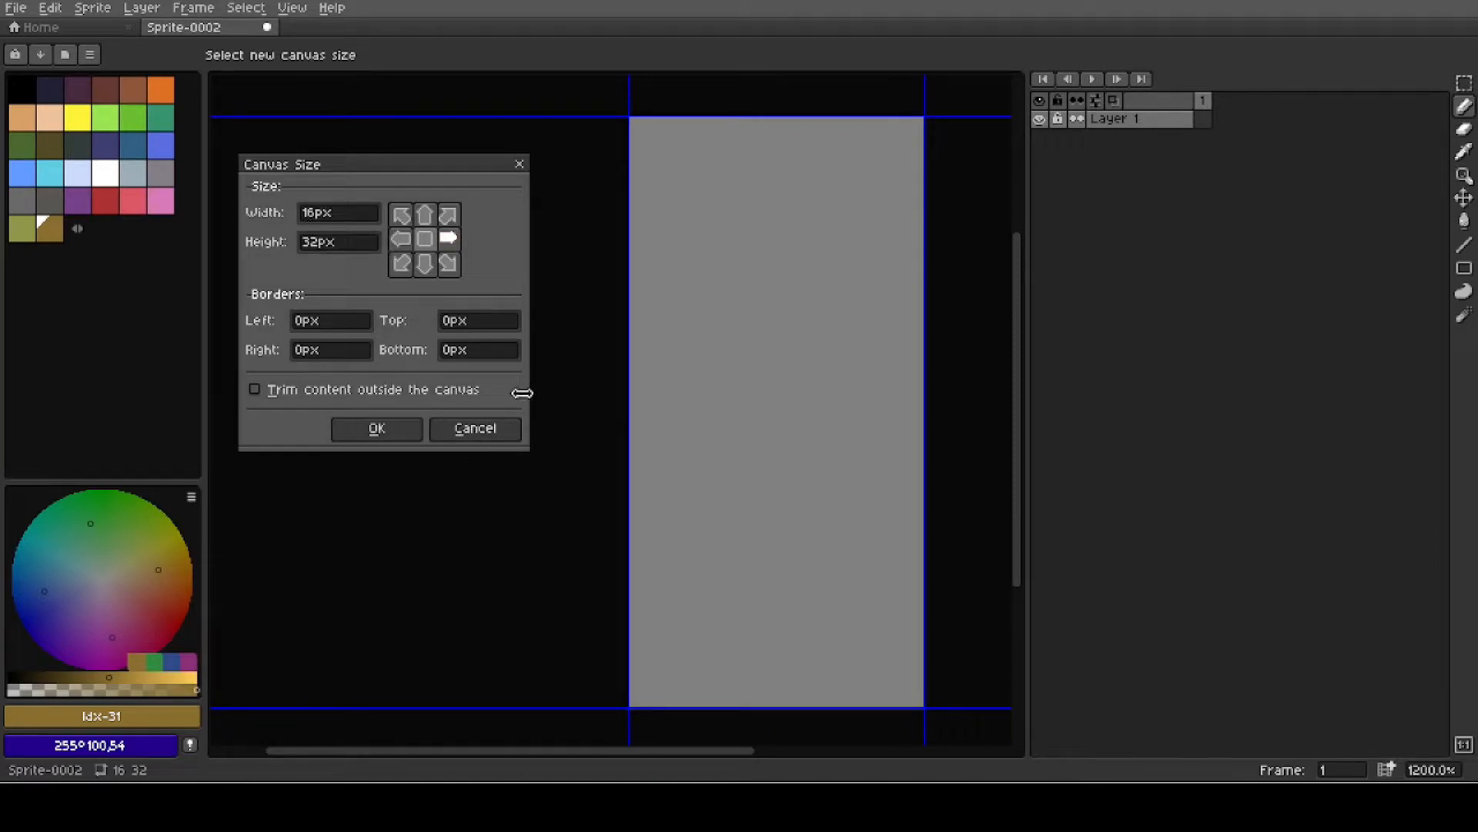
pyautogui.click(506, 436)
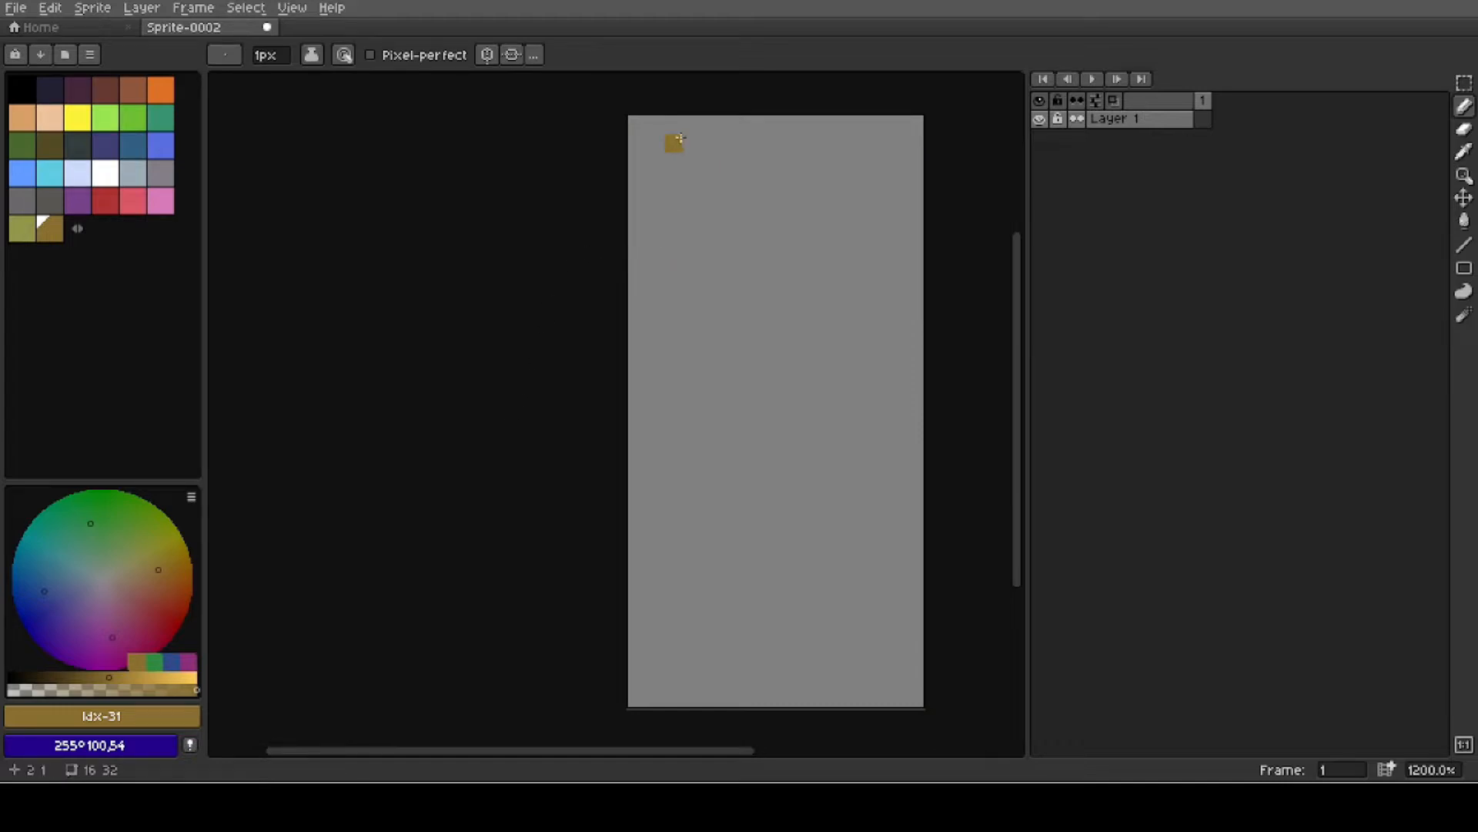
pyautogui.click(91, 10)
pyautogui.moveTo(50, 7)
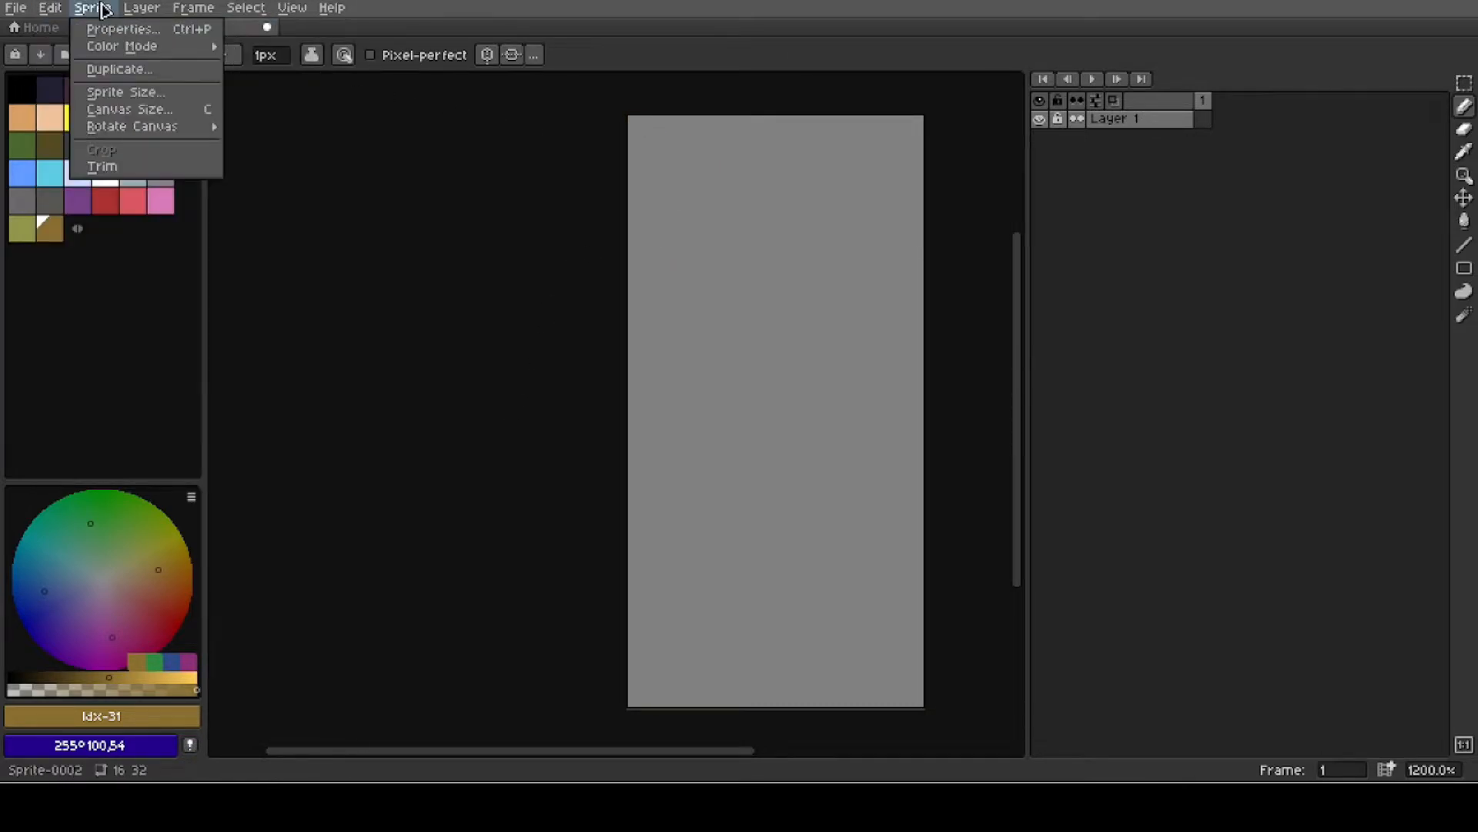
pyautogui.click(127, 109)
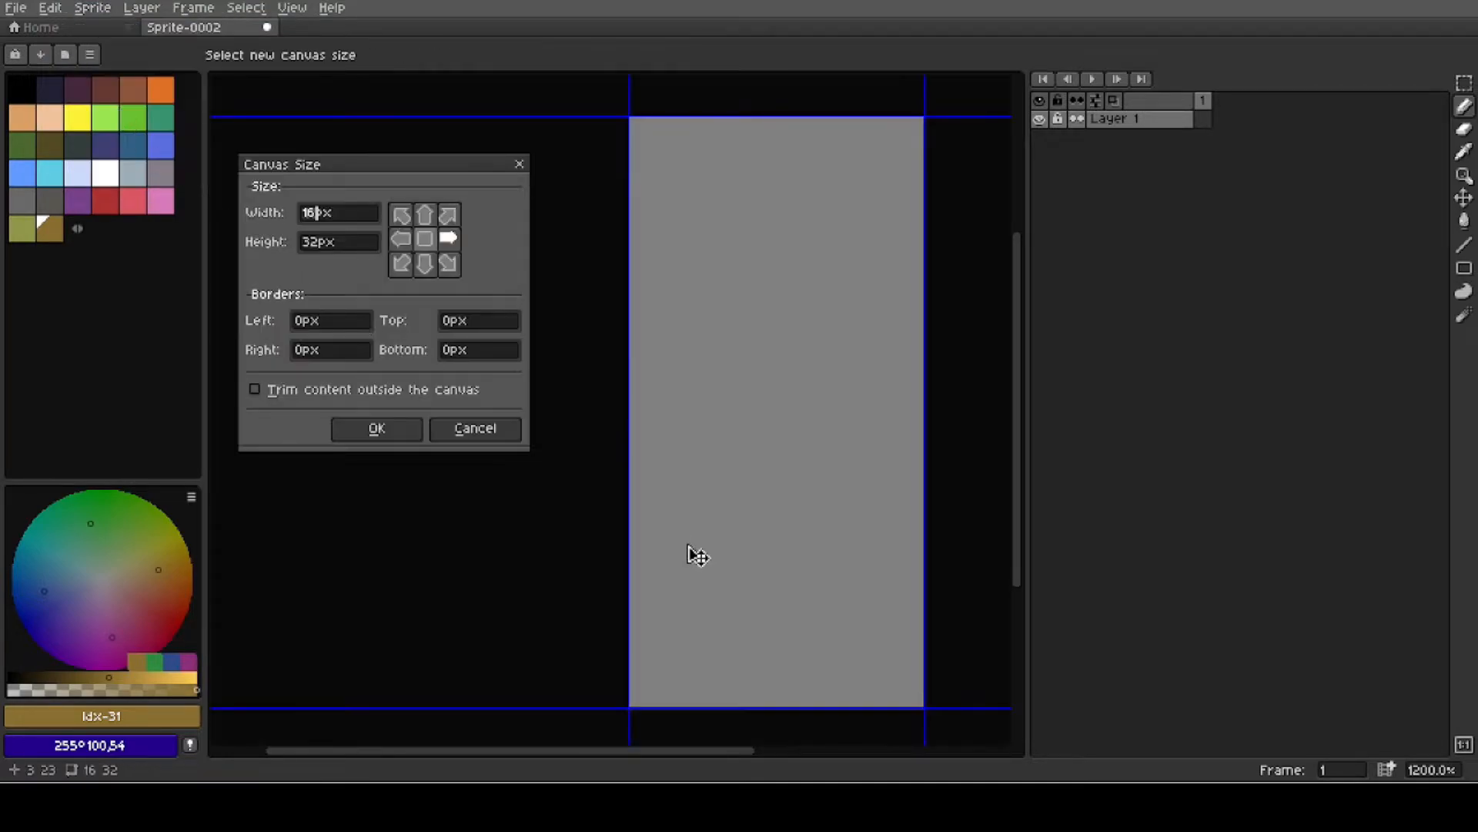
pyautogui.click(477, 428)
# Draw a brown stick figure about 8 px wide and 15 px tall in the canvas's upper half with the Pencil.
pyautogui.moveTo(786, 198)
pyautogui.mouseDown()
pyautogui.moveTo(799, 199)
pyautogui.moveTo(787, 293)
pyautogui.moveTo(804, 239)
pyautogui.mouseUp()
pyautogui.moveTo(786, 305); pyautogui.dragTo(804, 402)
pyautogui.moveTo(859, 328)
pyautogui.mouseDown()
pyautogui.moveTo(806, 359)
pyautogui.moveTo(744, 347)
pyautogui.mouseUp()
pyautogui.moveTo(822, 421)
pyautogui.mouseDown()
pyautogui.moveTo(844, 452)
pyautogui.moveTo(796, 409)
pyautogui.moveTo(730, 439)
pyautogui.mouseUp()
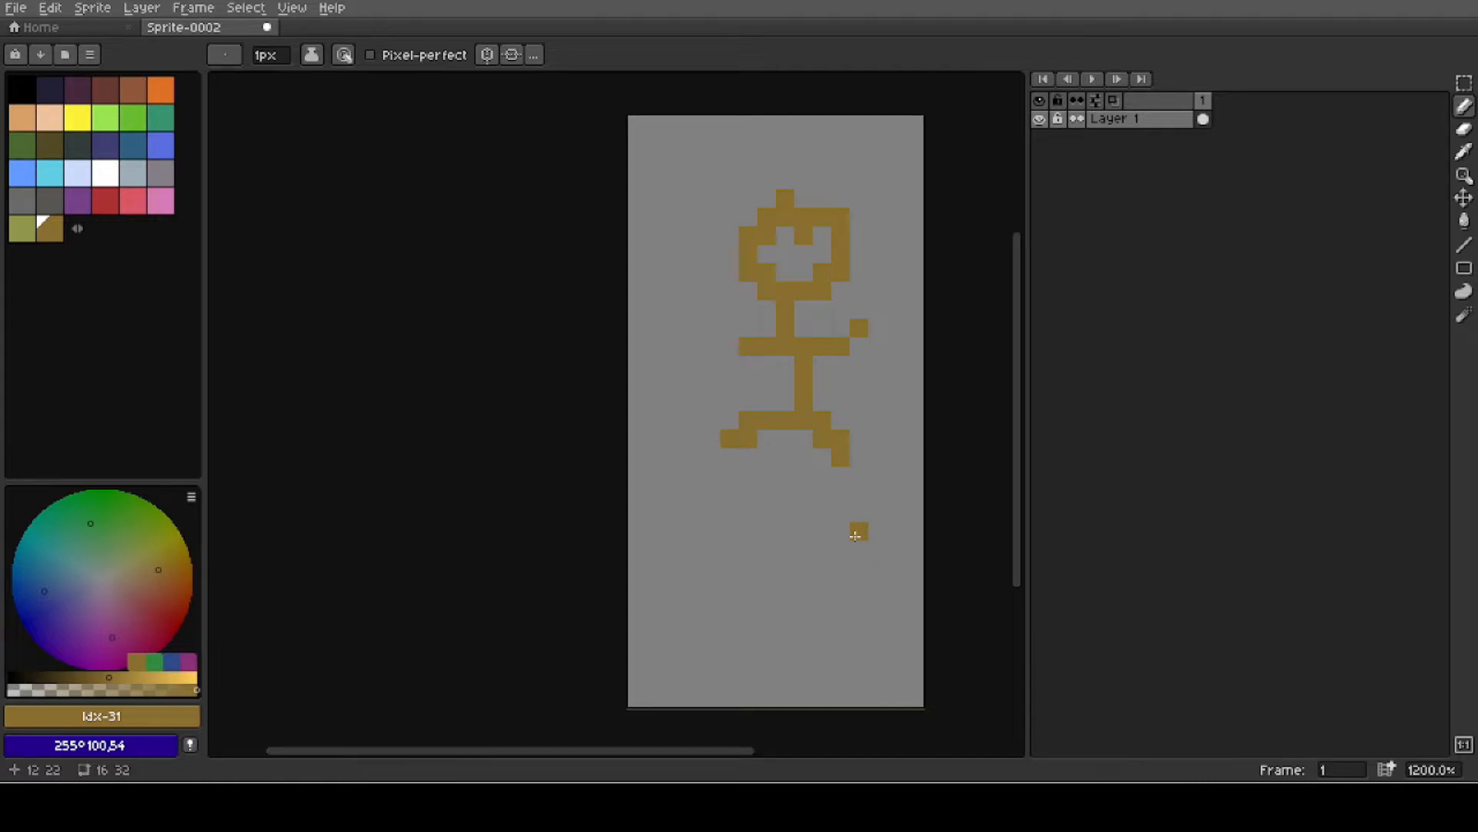
# Move the stick figure to 9 px from the canvas's top edge and 4 px from each side, and return to the Pencil.
pyautogui.press('ctrl')
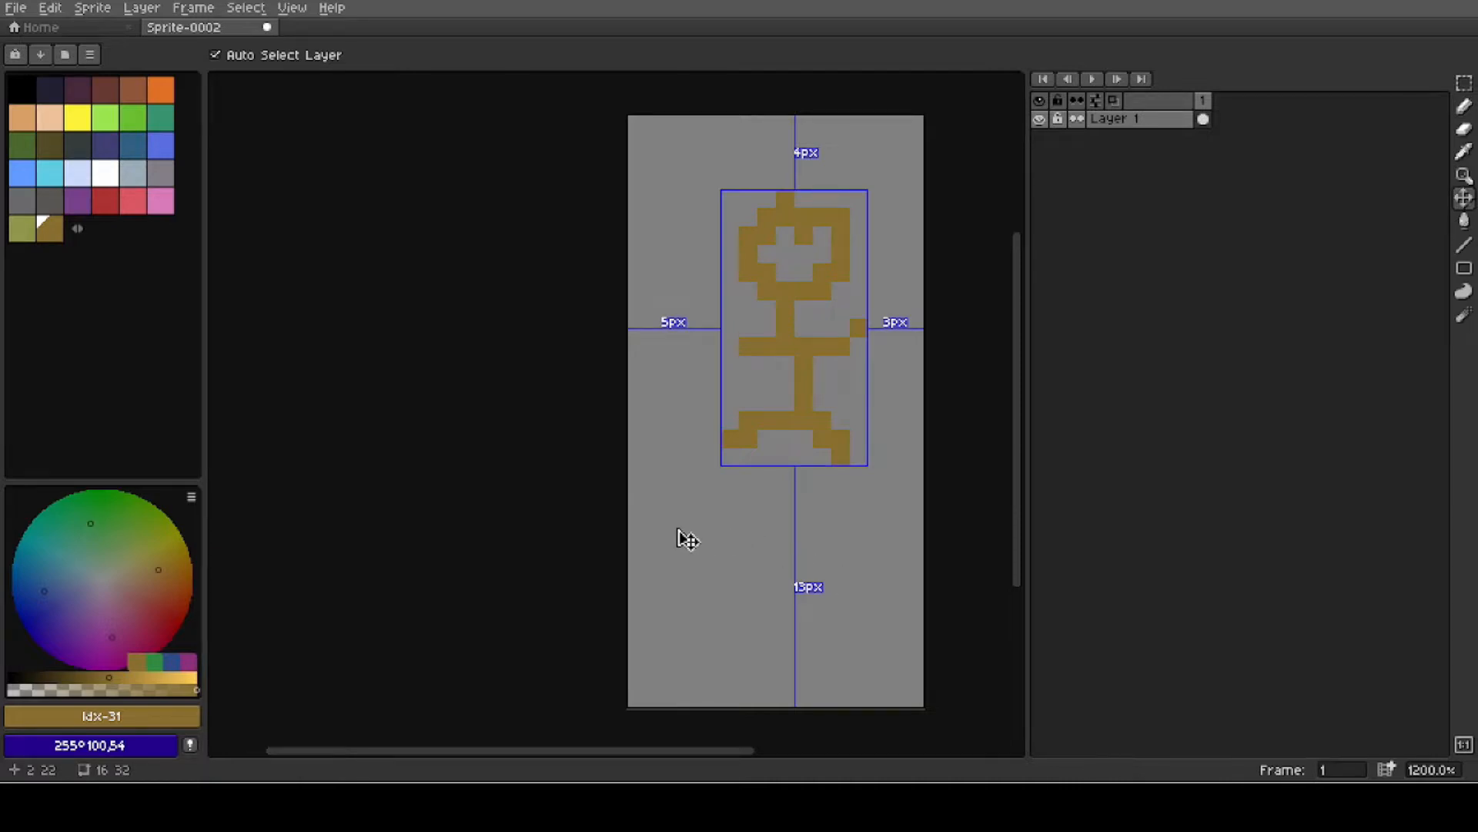
pyautogui.press('ctrl')
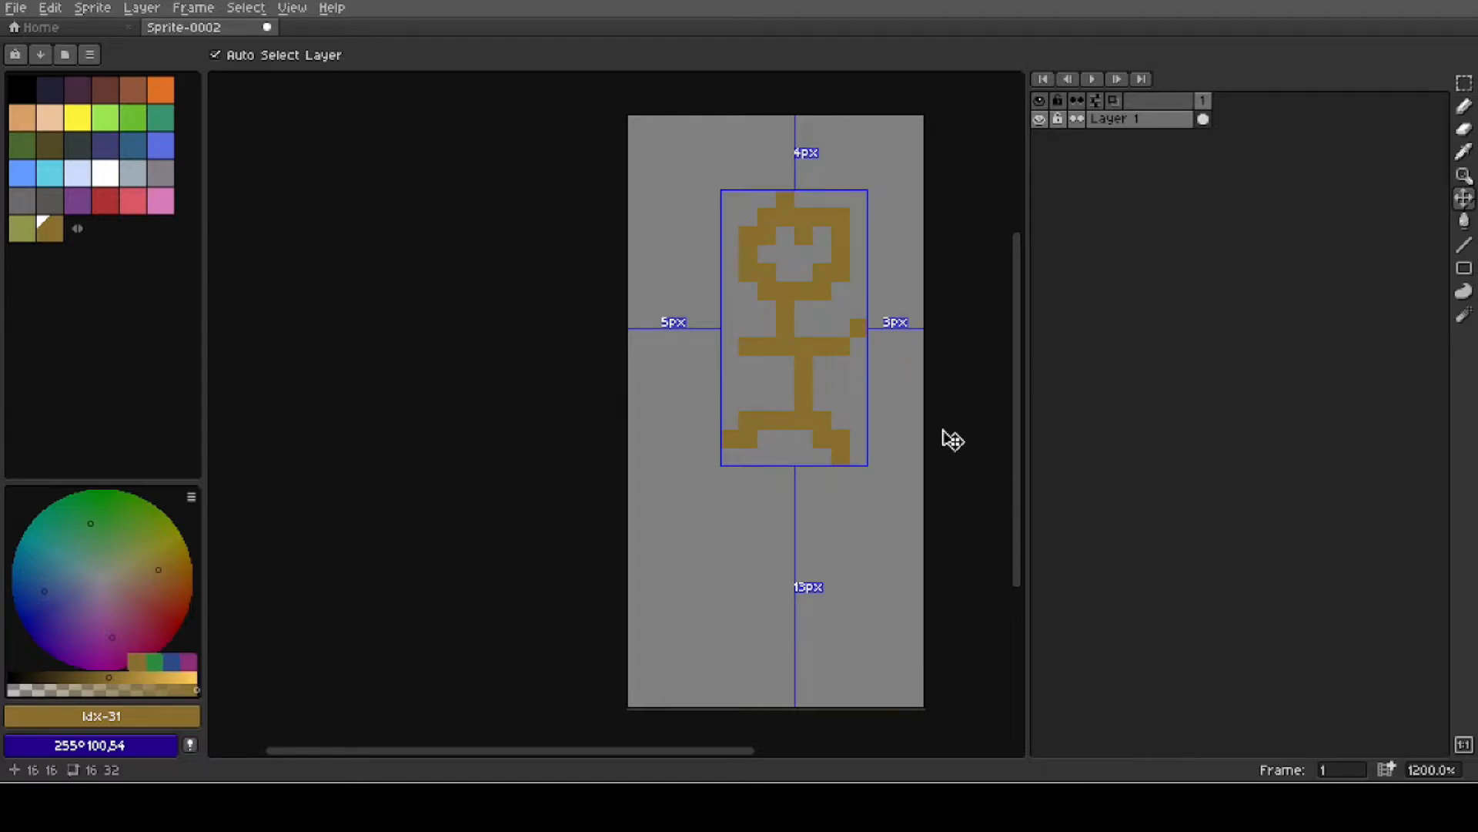
pyautogui.moveTo(805, 381); pyautogui.dragTo(788, 392)
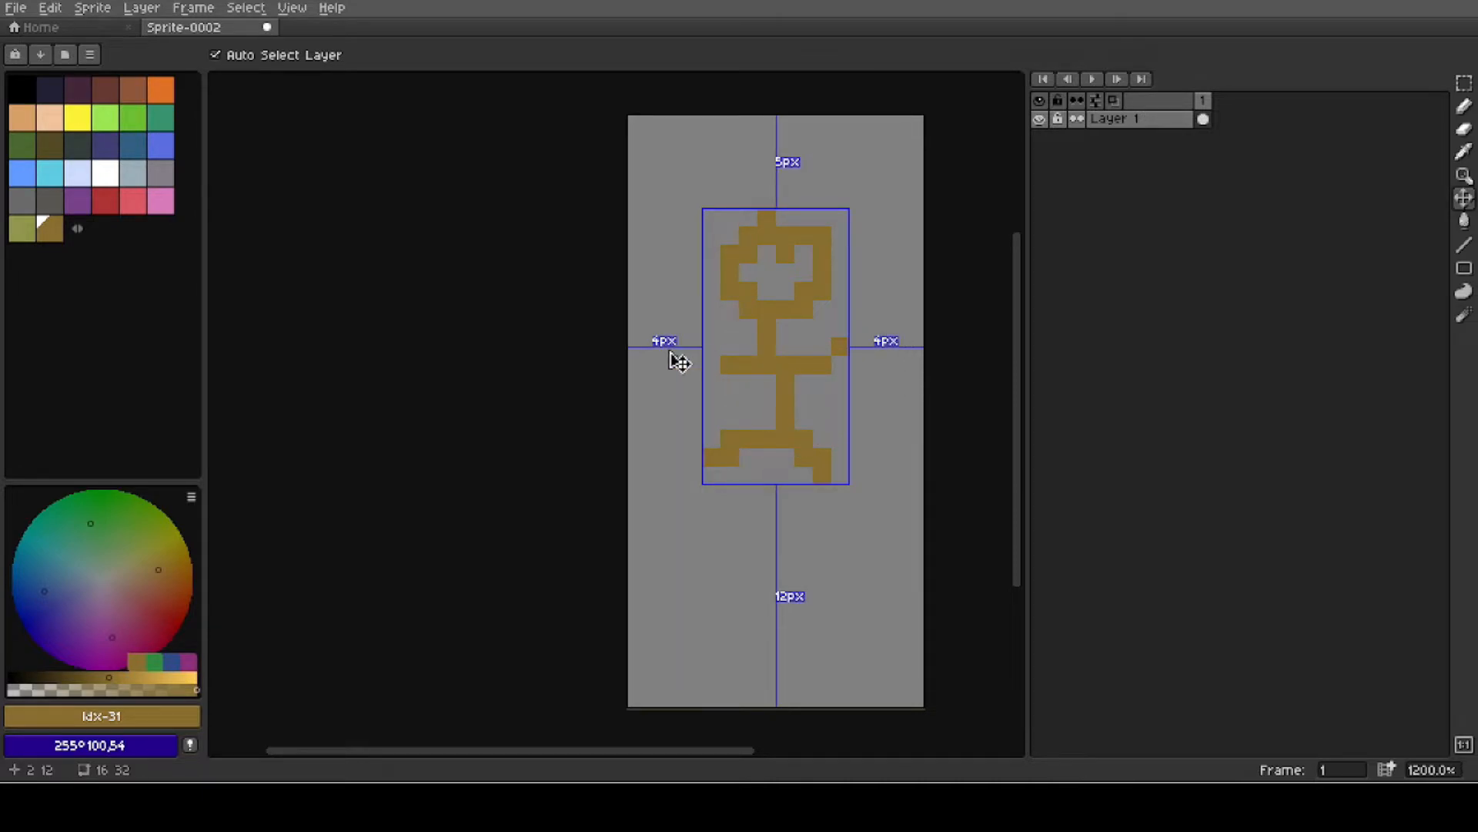
pyautogui.moveTo(769, 373); pyautogui.dragTo(766, 429)
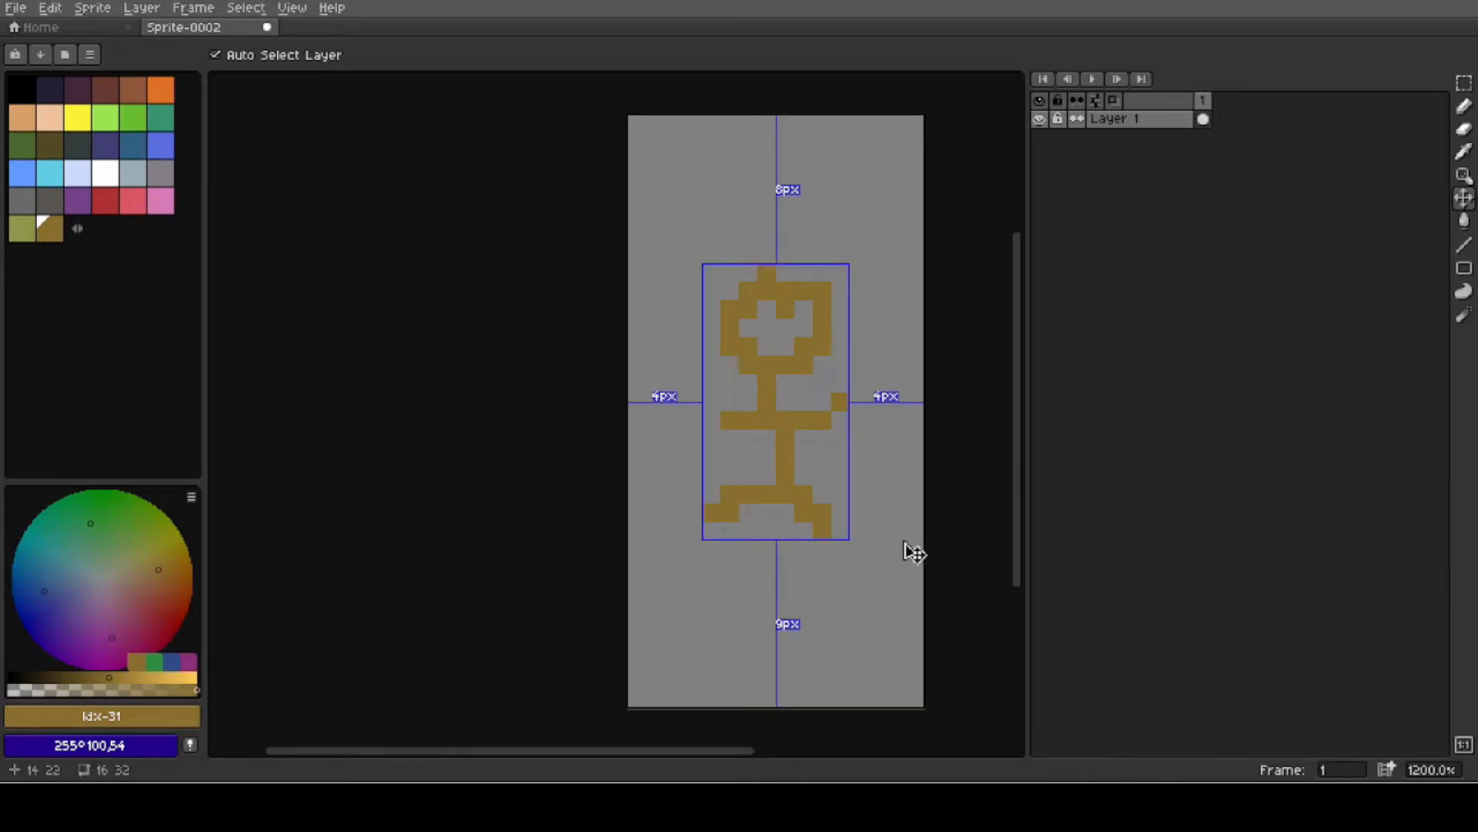
pyautogui.hotkey('ctrl', 'z')
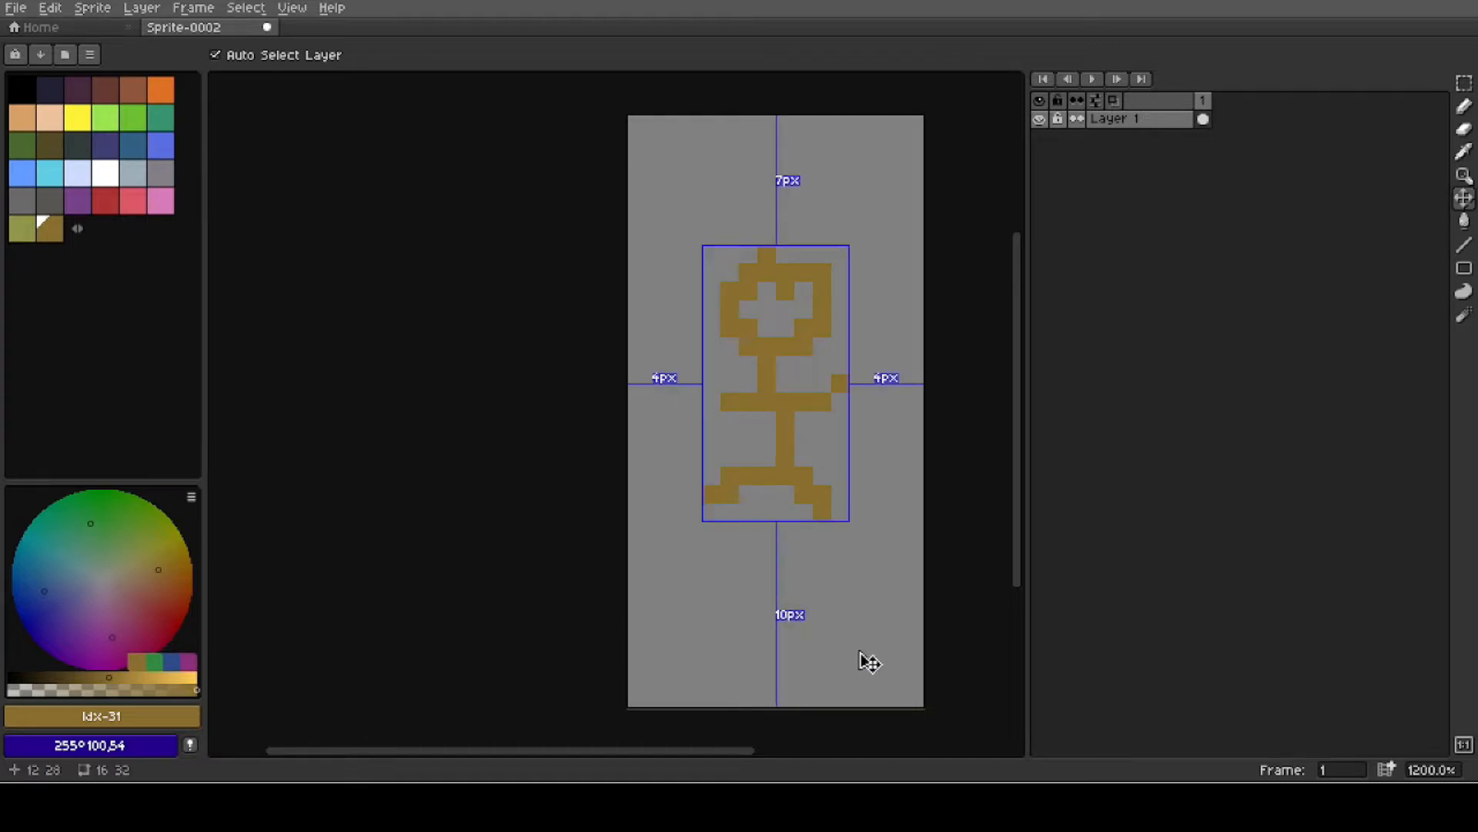
pyautogui.hotkey('ctrl', 'y')
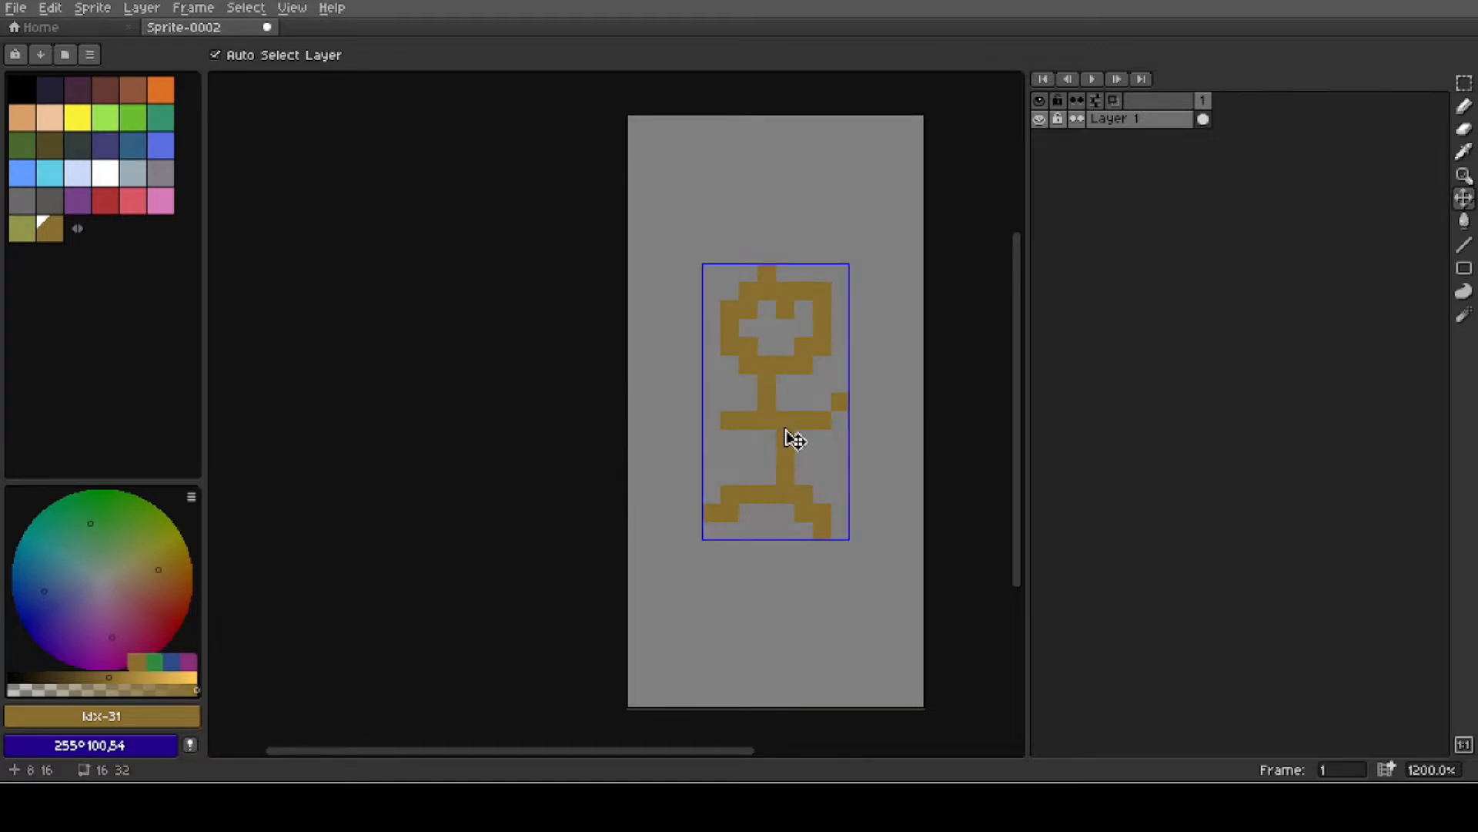
pyautogui.moveTo(801, 403); pyautogui.dragTo(801, 412)
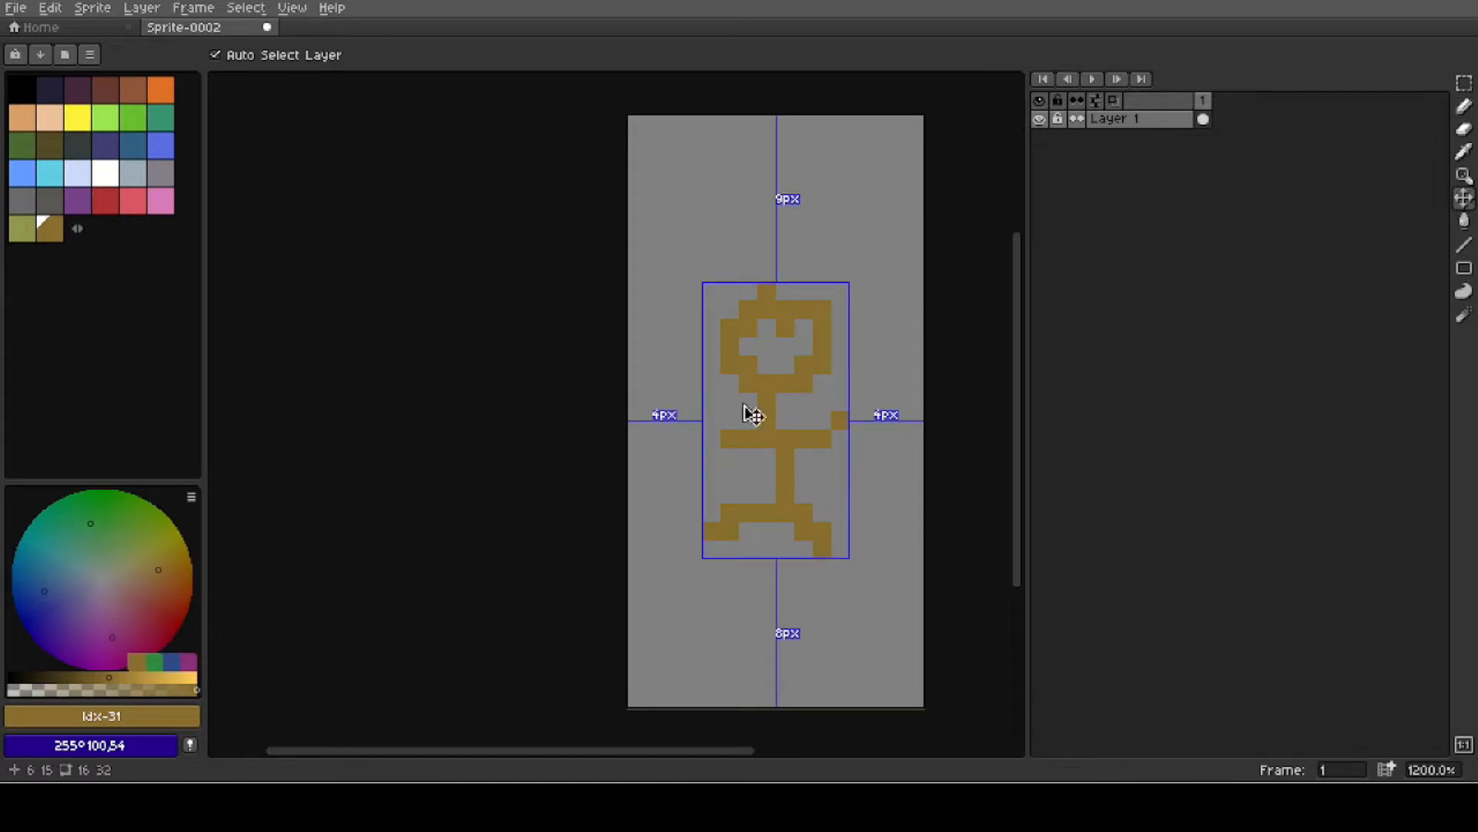
pyautogui.press('b')
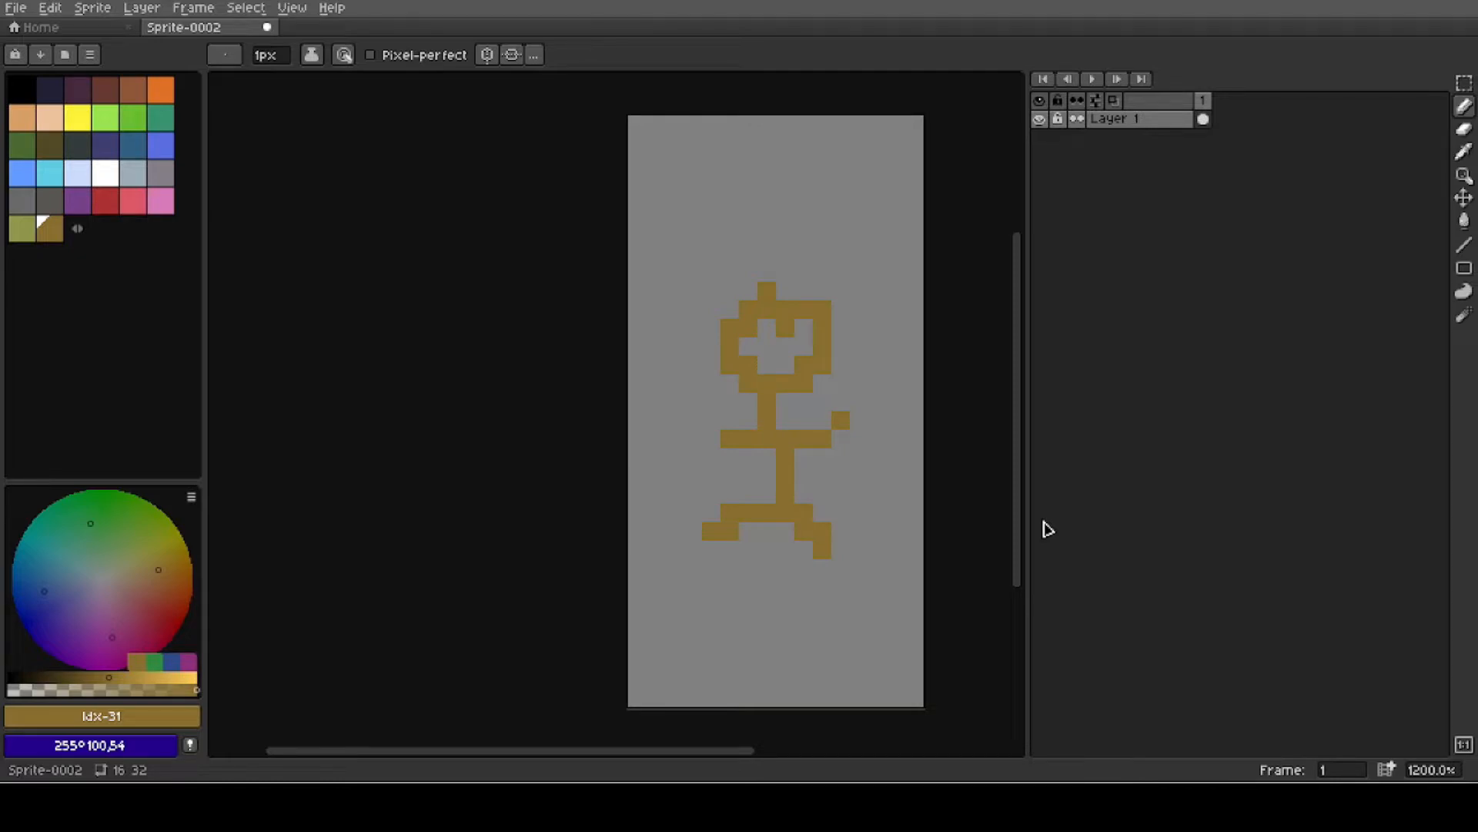
# Add eight new frames after frame 1, each carrying a copy of the stick figure.
pyautogui.hotkey('alt', 'n')
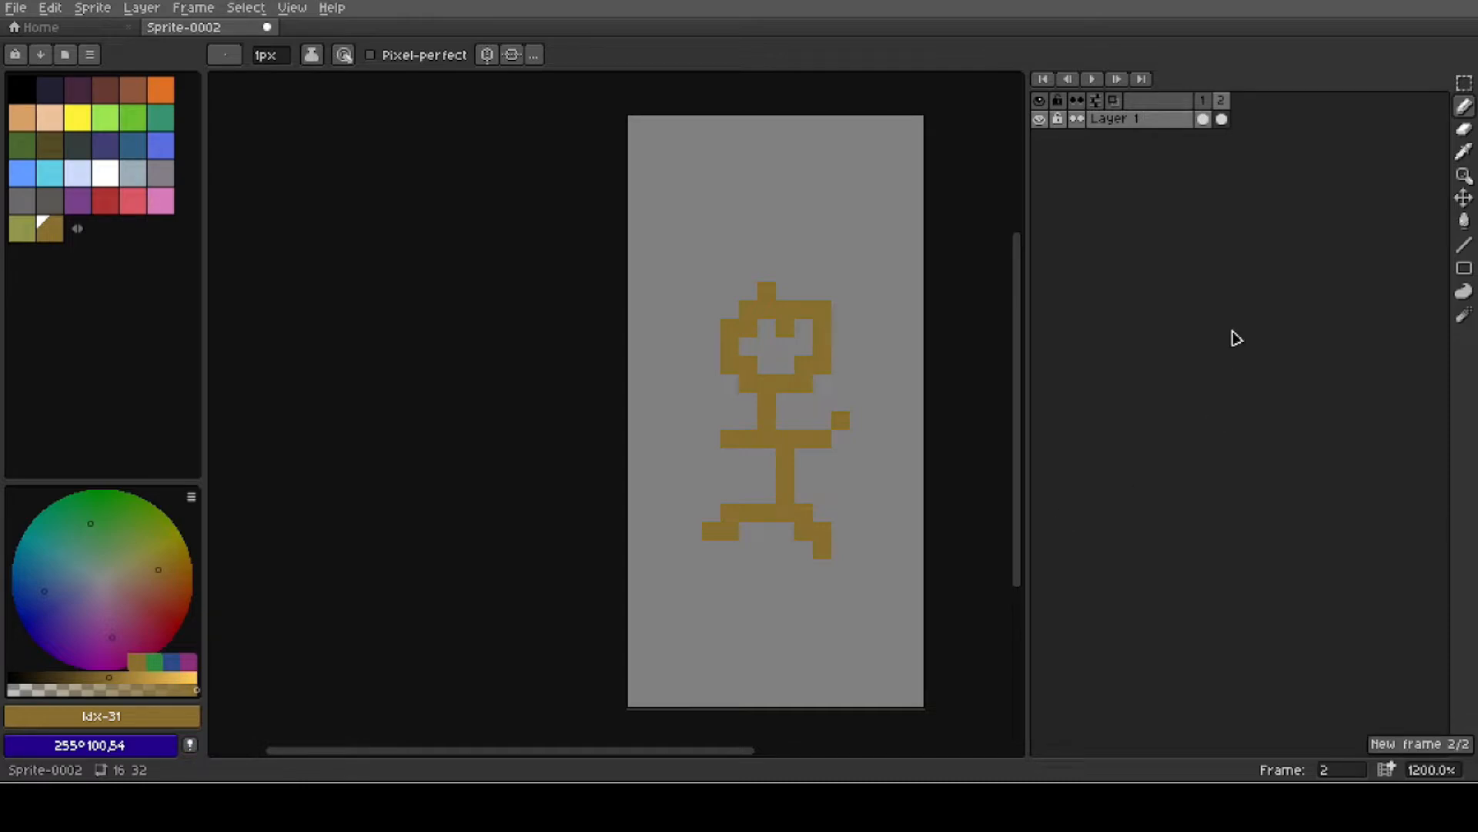
pyautogui.hotkey('alt', 'n')
pyautogui.hotkey('alt', 'n')
pyautogui.hotkey('alt', 'n')
pyautogui.hotkey('alt', 'n')
pyautogui.hotkey('alt', 'n')
pyautogui.hotkey('alt', 'n')
pyautogui.hotkey('alt', 'n')
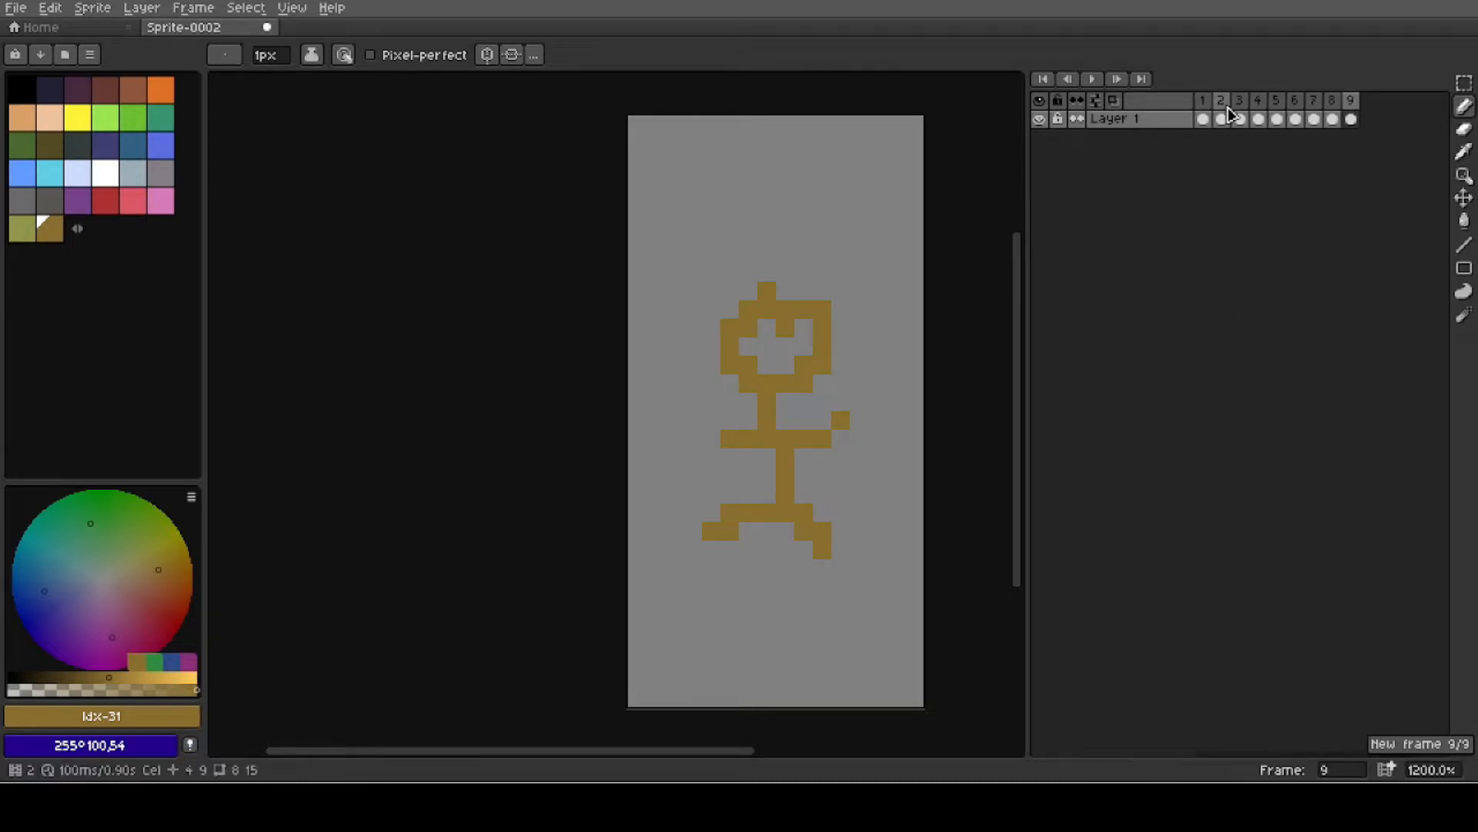
# Undo all the added frames so only frame 1 is left.
pyautogui.hotkey('ctrl', 'z')
pyautogui.hotkey('ctrl', 'z')
pyautogui.hotkey('ctrl', 'z')
pyautogui.hotkey('ctrl', 'z')
pyautogui.hotkey('ctrl', 'z')
pyautogui.hotkey('ctrl', 'z')
pyautogui.hotkey('ctrl', 'z')
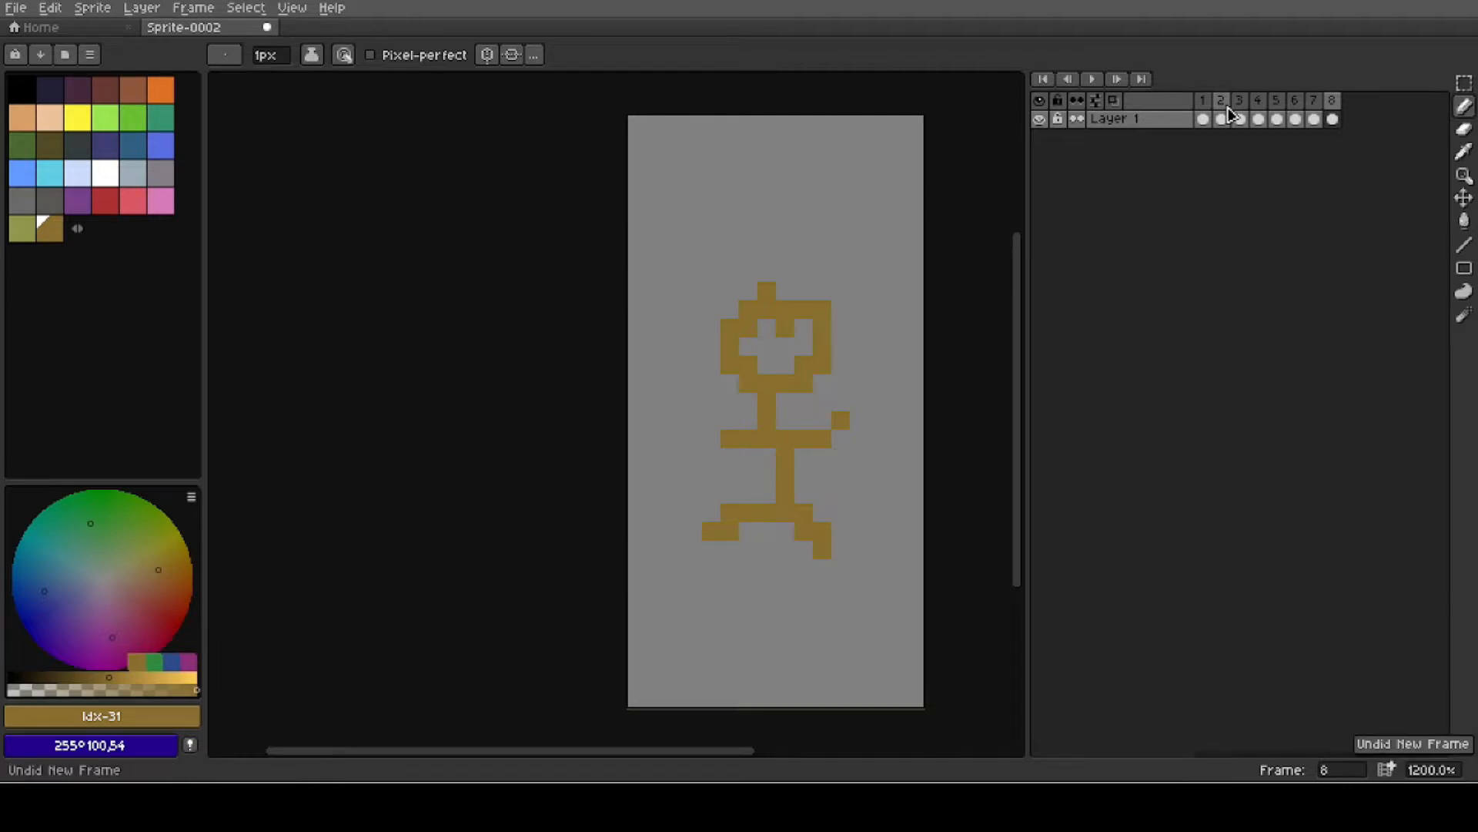
pyautogui.hotkey('ctrl', 'z')
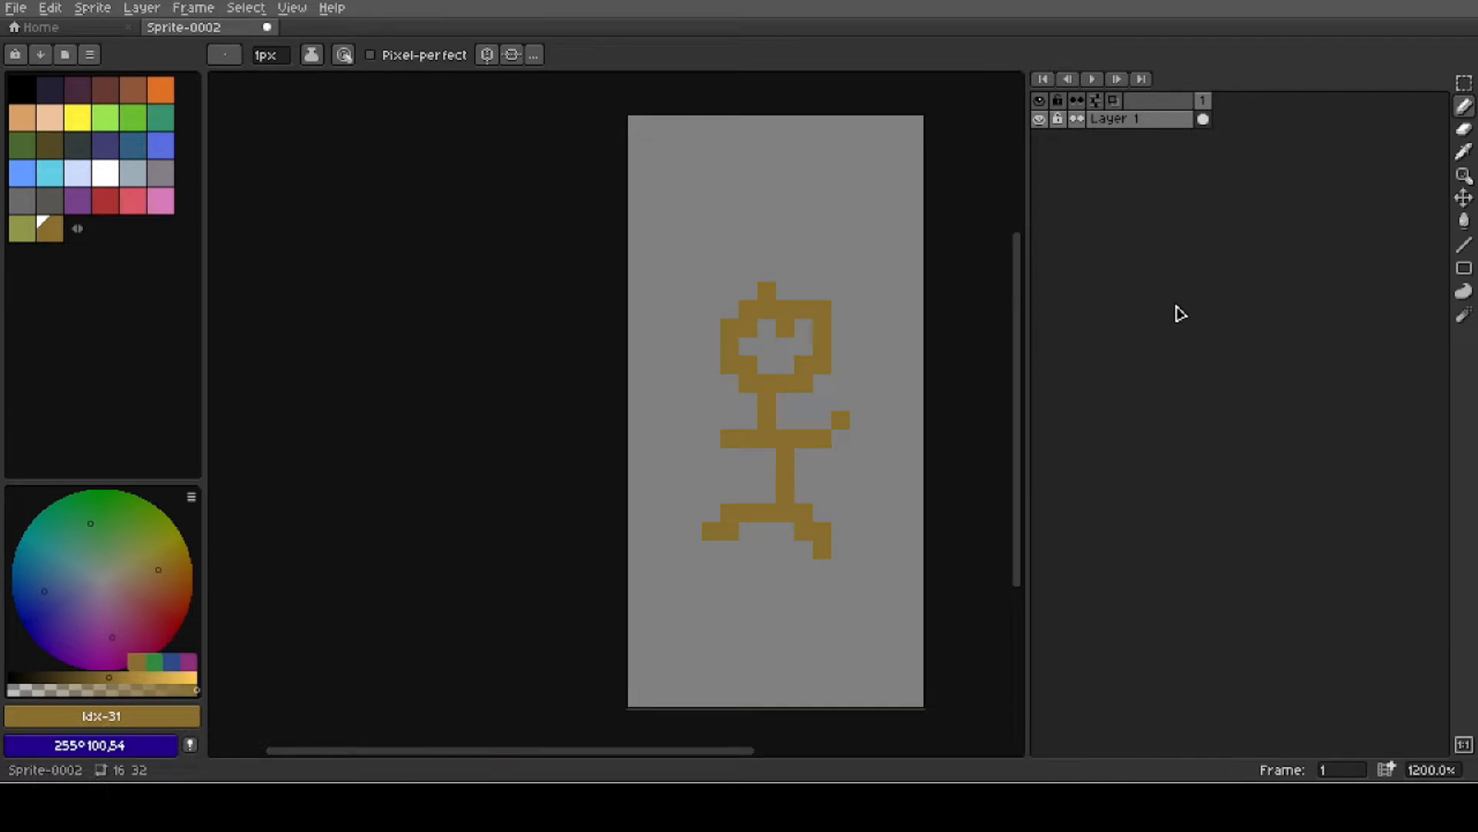
# Add a new layer above the stick figure's layer, placing one brown test pixel on it and undoing the pixel.
pyautogui.hotkey('shift', 'n')
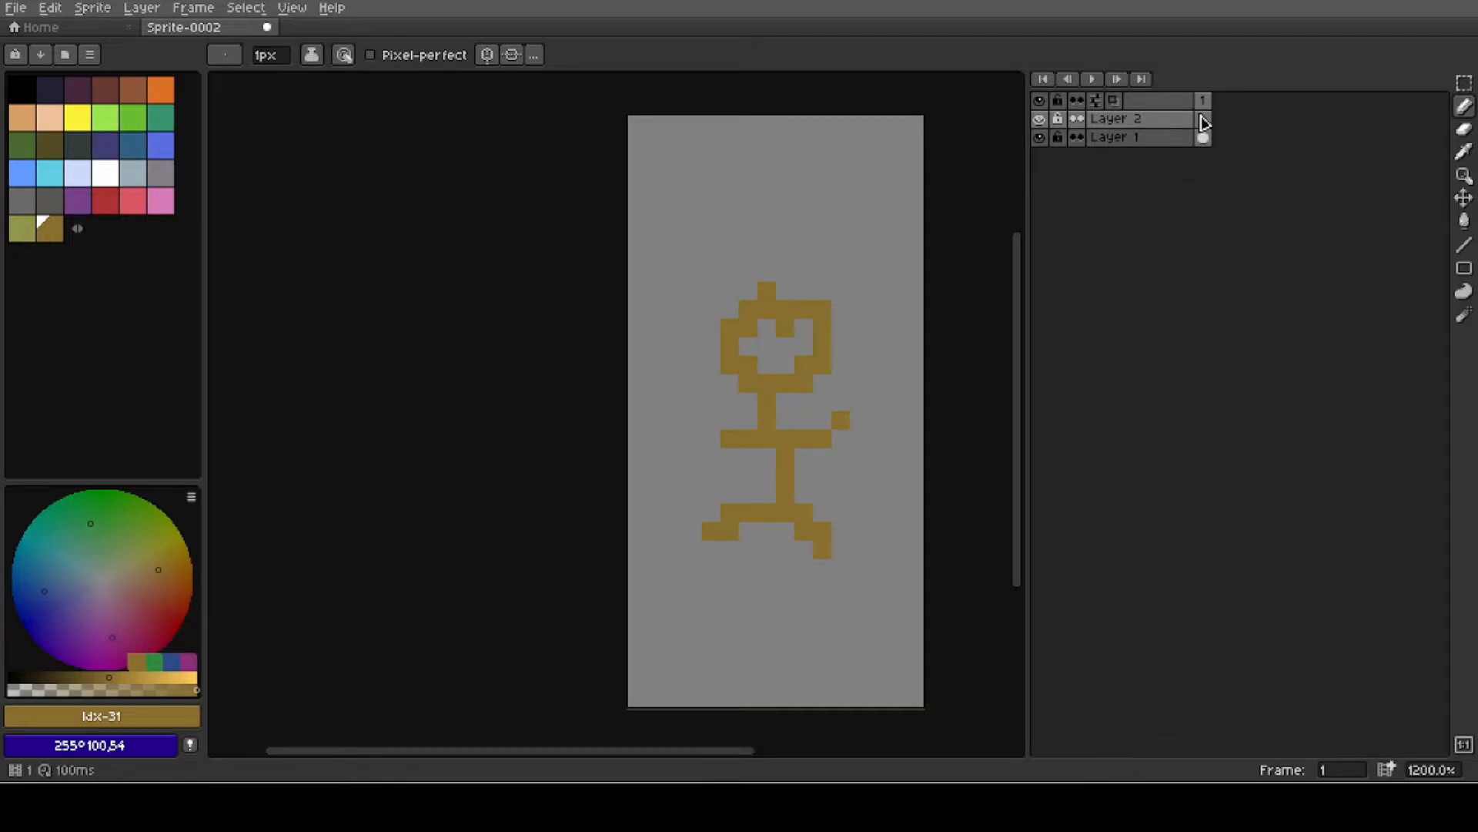
pyautogui.click(748, 199)
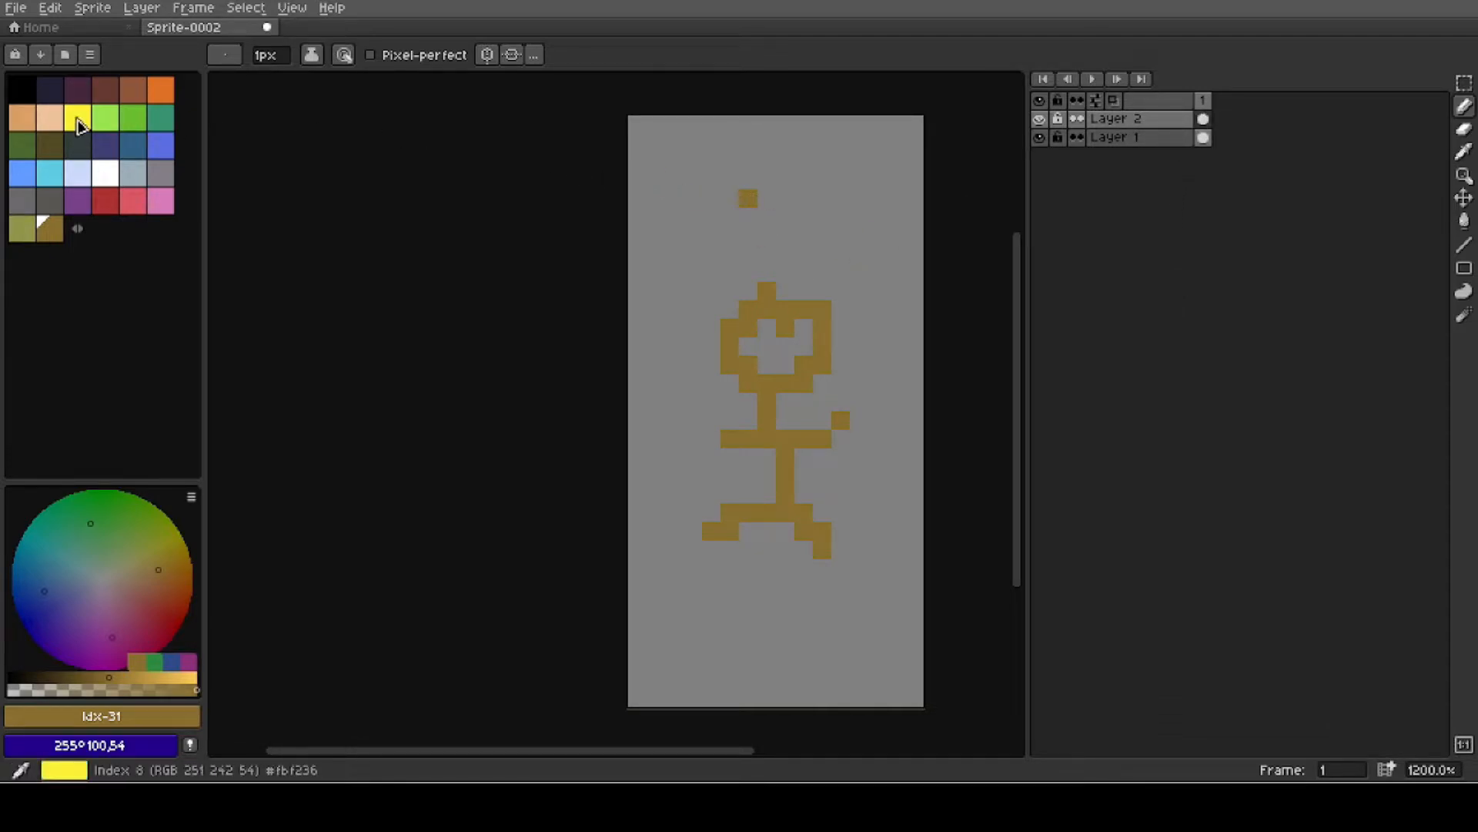
pyautogui.hotkey('ctrl', 'z')
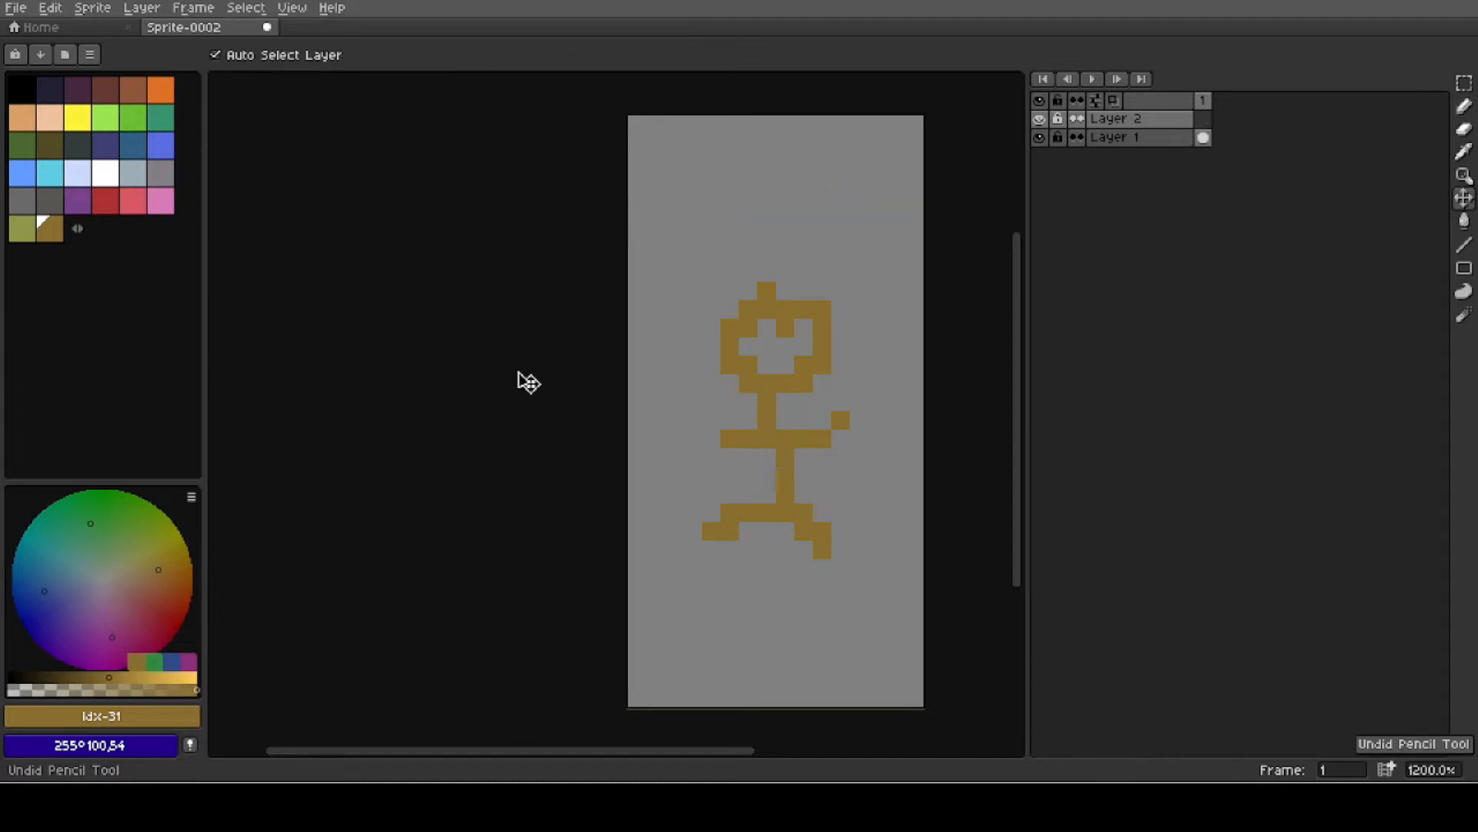
# Draw a tall, crooked dark navy hat over the stick figure's head on the new upper layer.
pyautogui.click(50, 89)
pyautogui.moveTo(766, 198)
pyautogui.mouseDown()
pyautogui.moveTo(812, 248)
pyautogui.moveTo(771, 325)
pyautogui.moveTo(735, 306)
pyautogui.moveTo(771, 261)
pyautogui.moveTo(837, 314)
pyautogui.moveTo(756, 318)
pyautogui.moveTo(749, 385)
pyautogui.moveTo(781, 460)
pyautogui.moveTo(747, 501)
pyautogui.moveTo(844, 366)
pyautogui.moveTo(735, 327)
pyautogui.moveTo(760, 233)
pyautogui.moveTo(750, 316)
pyautogui.moveTo(765, 335)
pyautogui.moveTo(685, 540)
pyautogui.moveTo(756, 515)
pyautogui.moveTo(749, 277)
pyautogui.mouseUp()
pyautogui.press('ctrl')
pyautogui.press('ctrl')
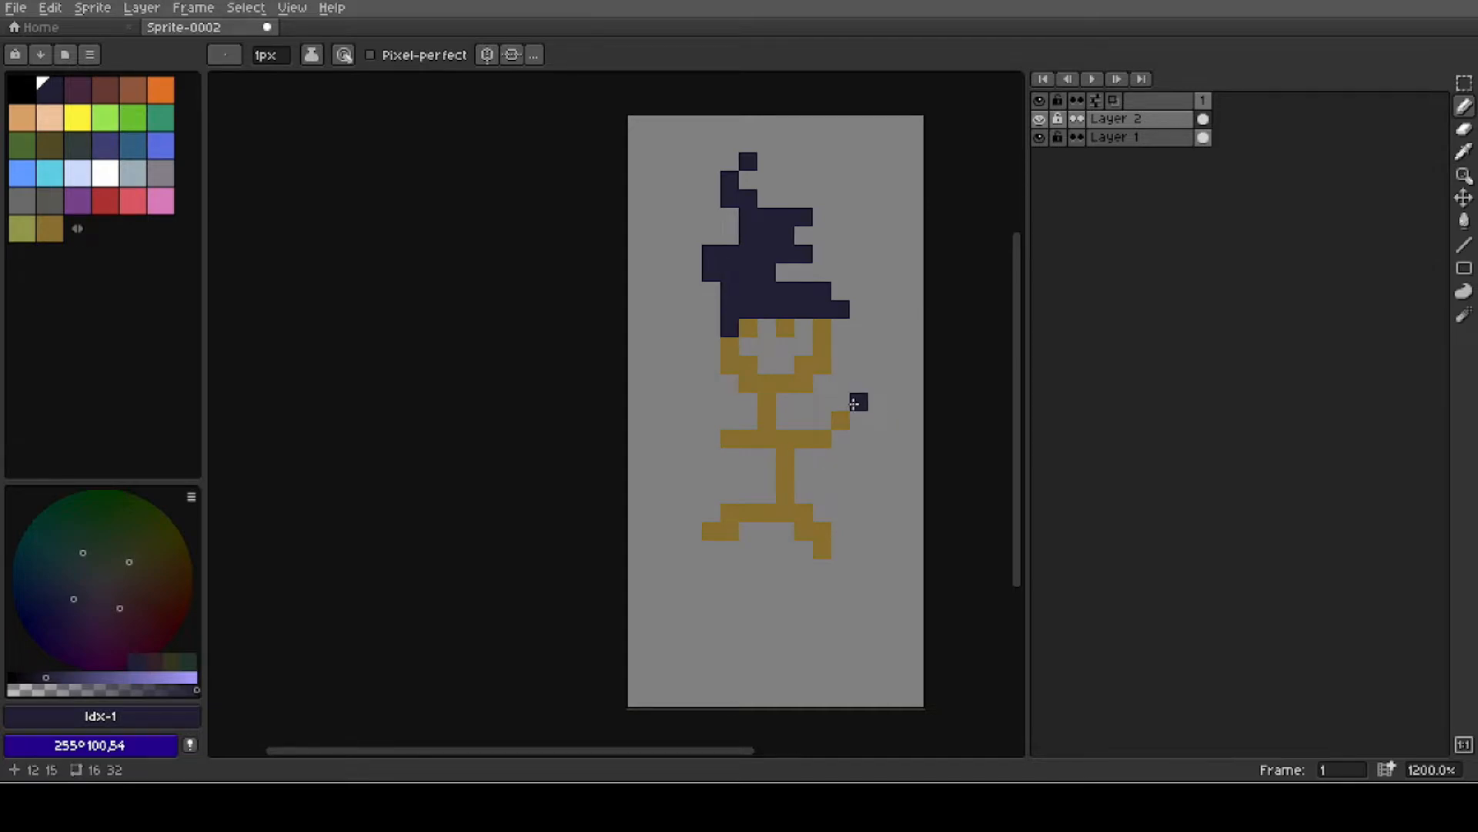
pyautogui.moveTo(855, 402); pyautogui.dragTo(897, 346)
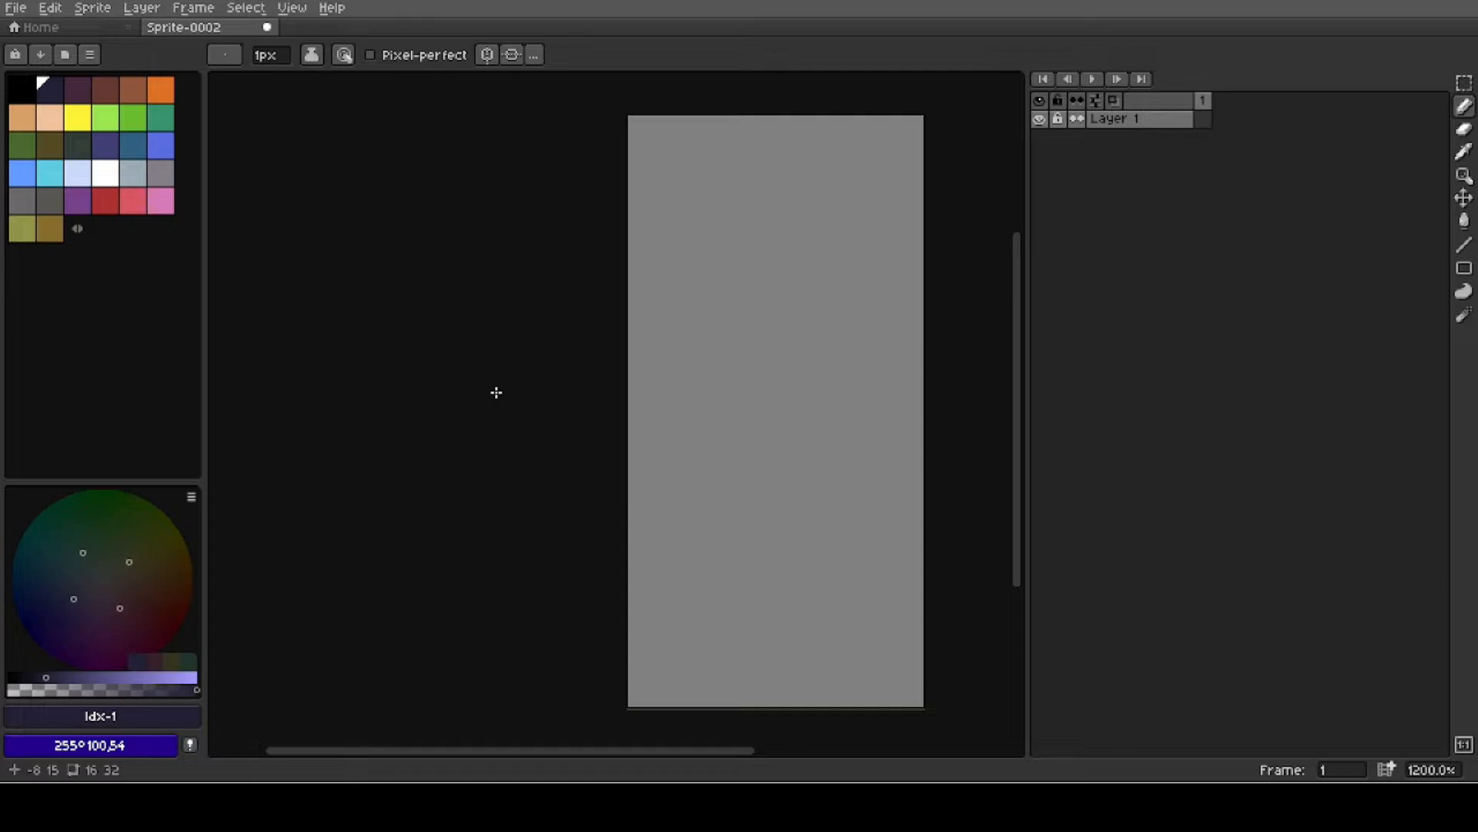
pyautogui.click(188, 9)
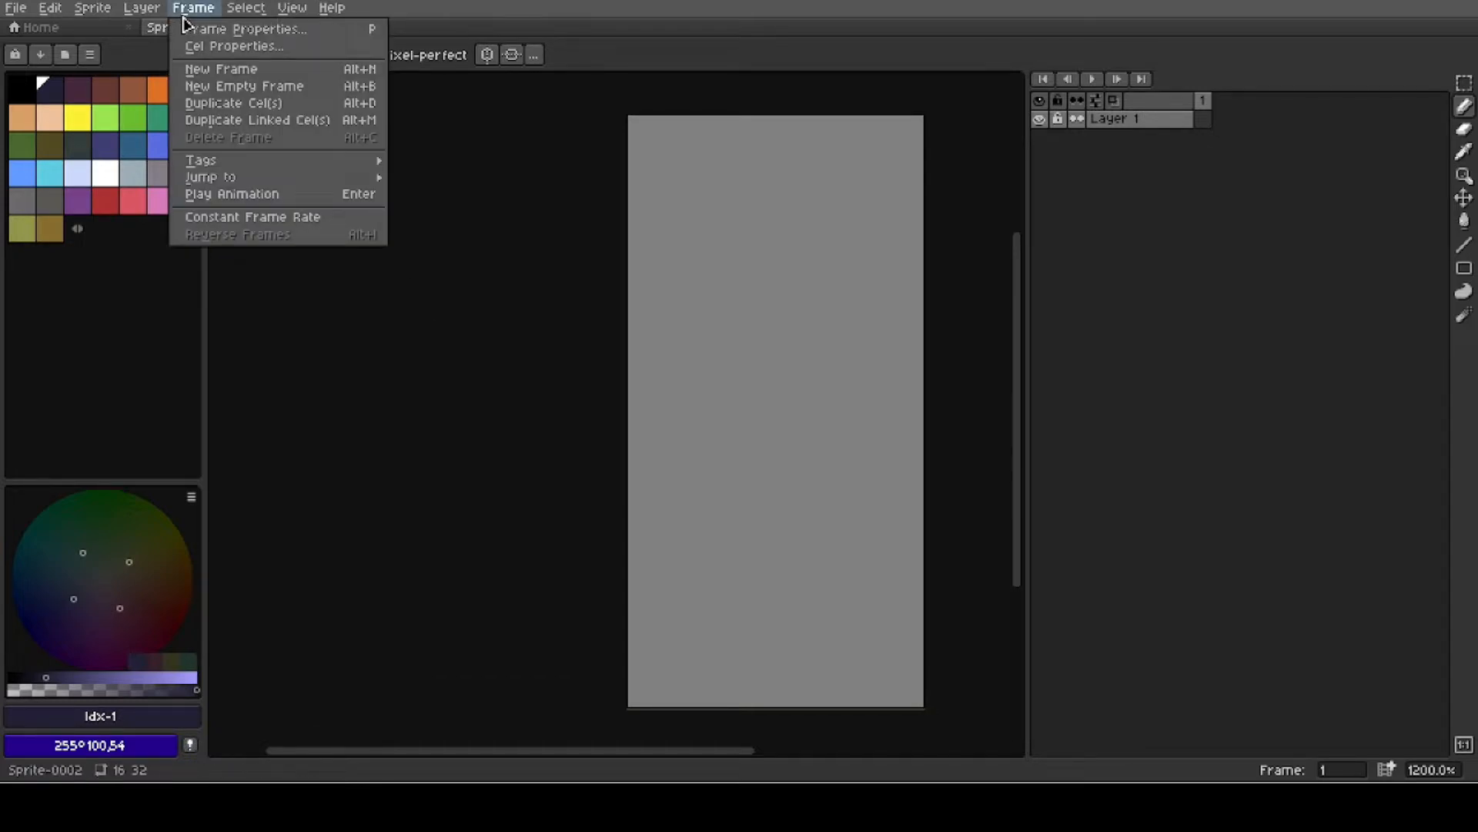
pyautogui.moveTo(244, 21)
pyautogui.moveTo(114, 14)
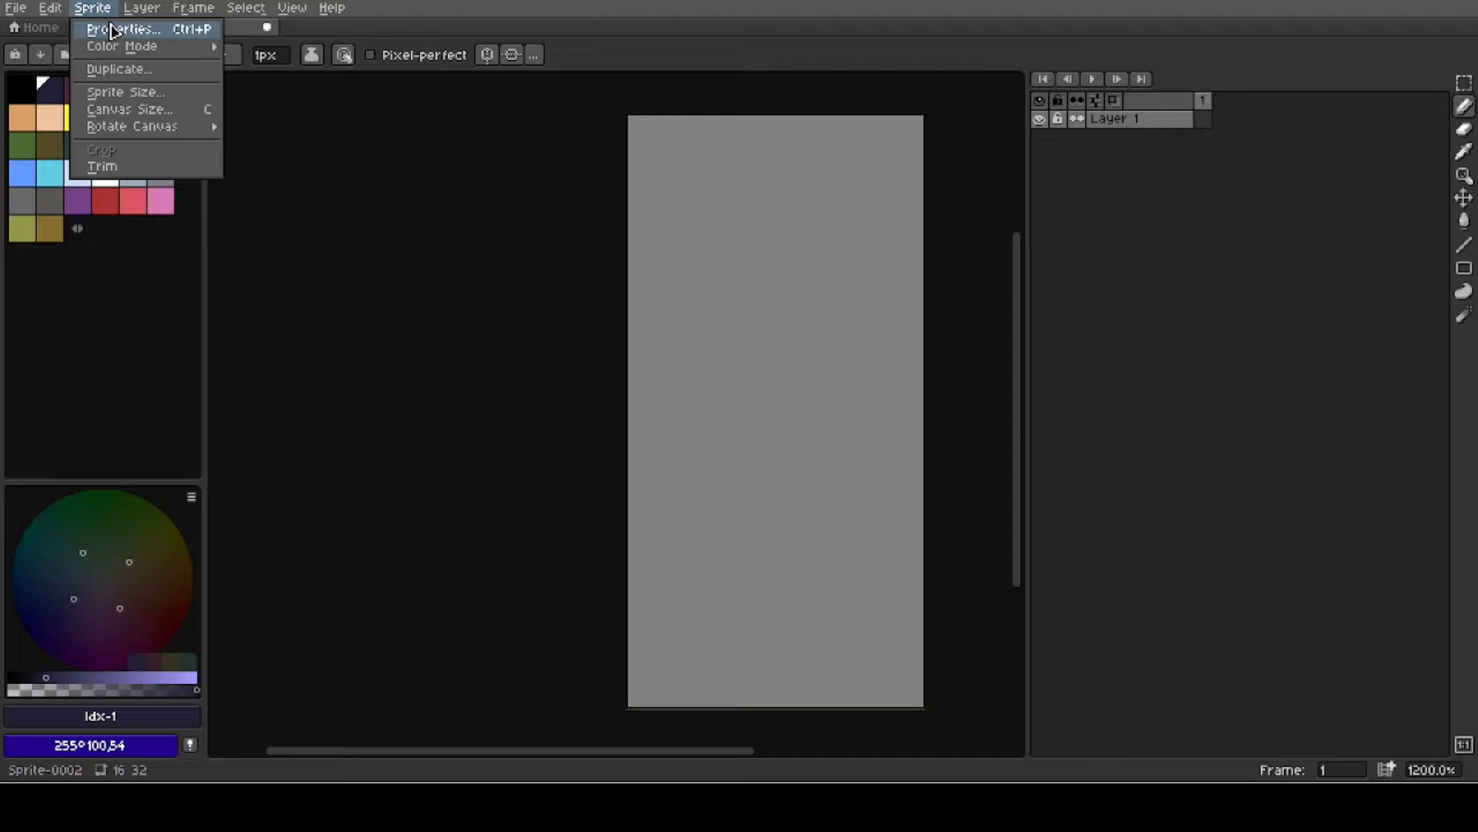
pyautogui.moveTo(51, 9)
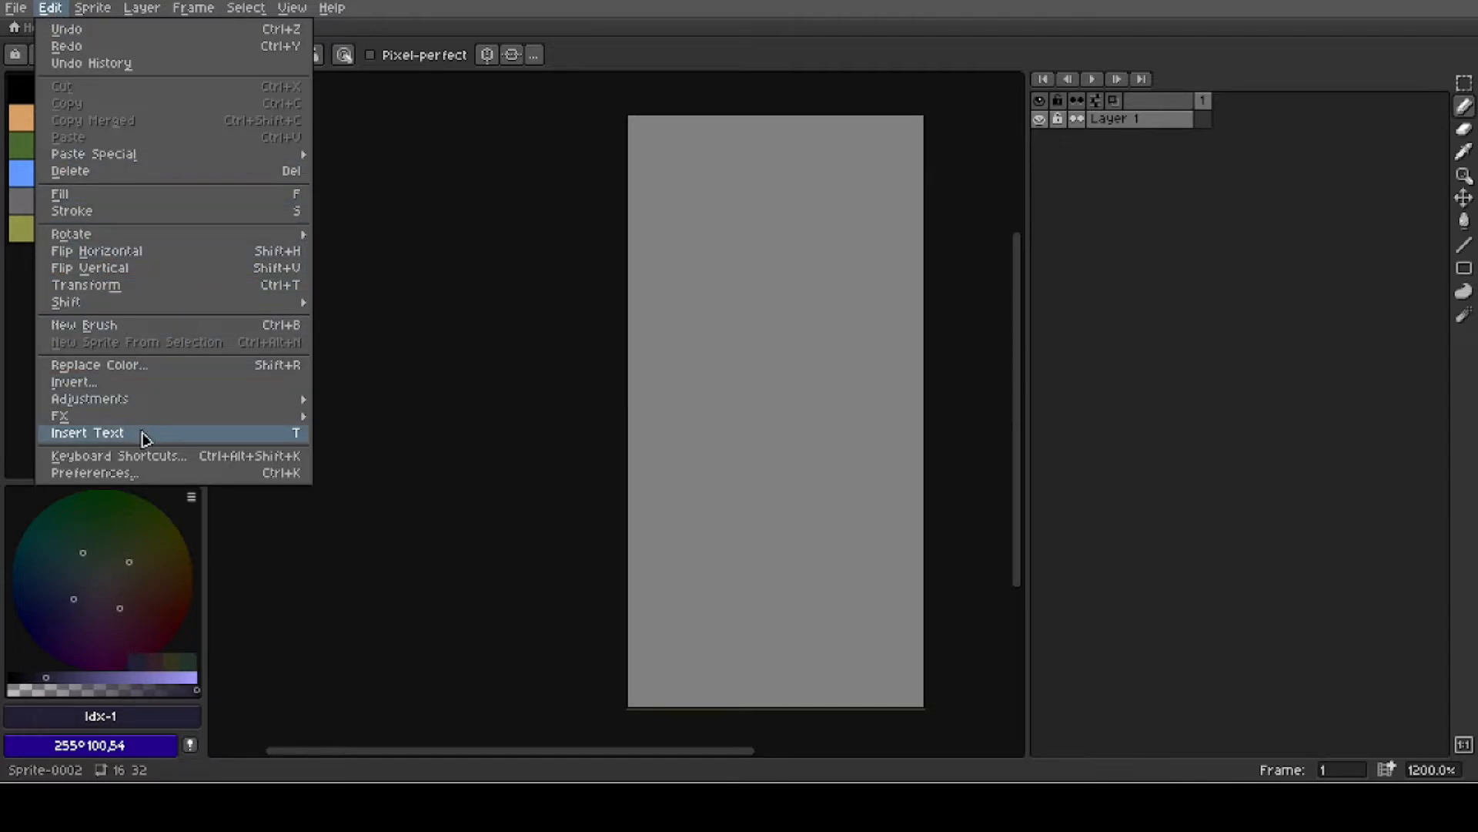
pyautogui.moveTo(150, 422)
pyautogui.moveTo(154, 410)
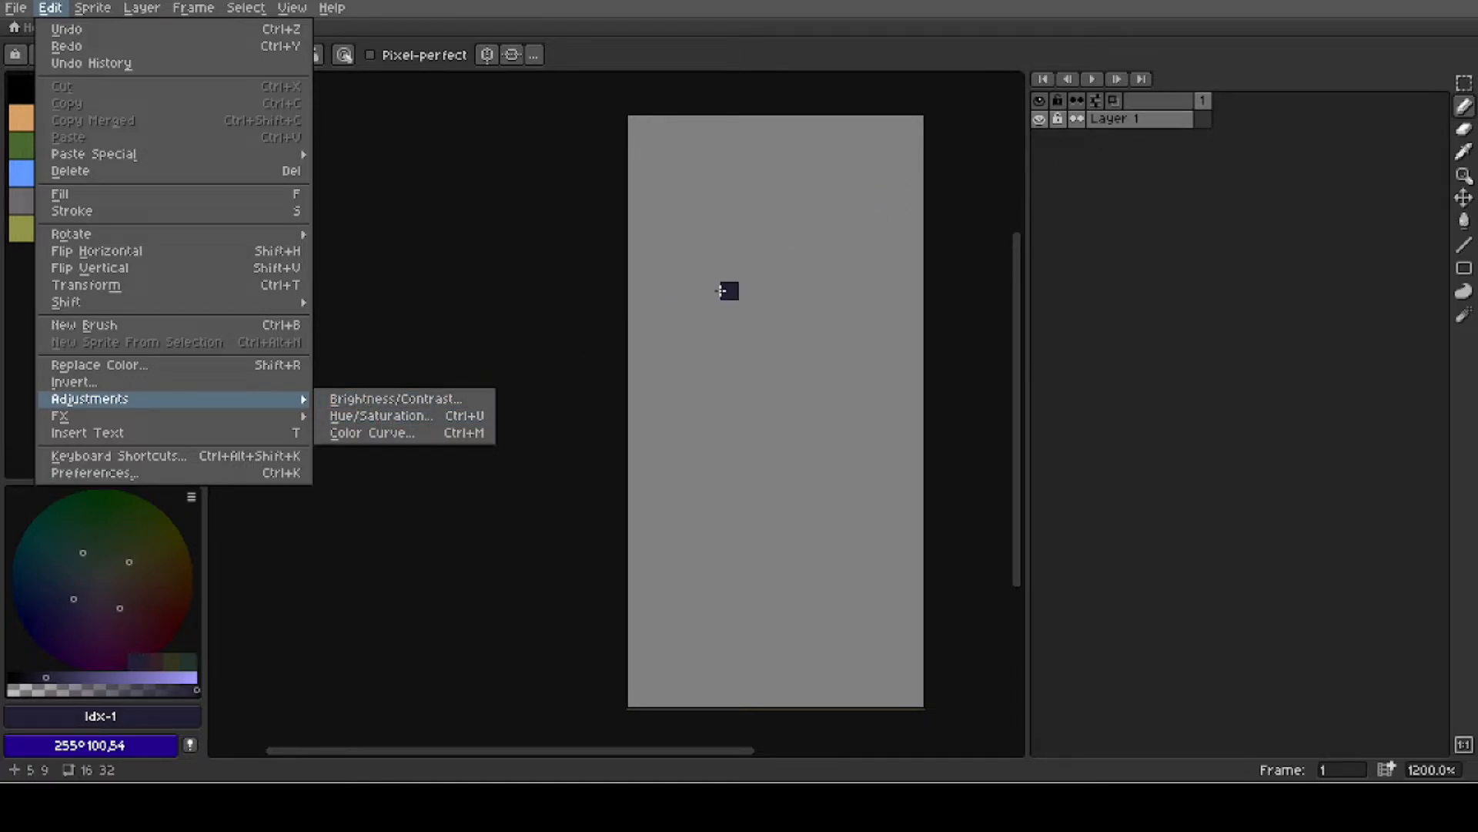
# Draw an irregular dark navy shape near the middle of the empty canvas on Layer 1.
pyautogui.click(722, 291)
pyautogui.moveTo(727, 308)
pyautogui.mouseDown()
pyautogui.moveTo(752, 420)
pyautogui.moveTo(732, 360)
pyautogui.moveTo(807, 318)
pyautogui.moveTo(762, 397)
pyautogui.mouseUp()
pyautogui.click(748, 384)
# Add a new layer above and paint a pale blue shape on it that partly covers the navy one.
pyautogui.click(77, 174)
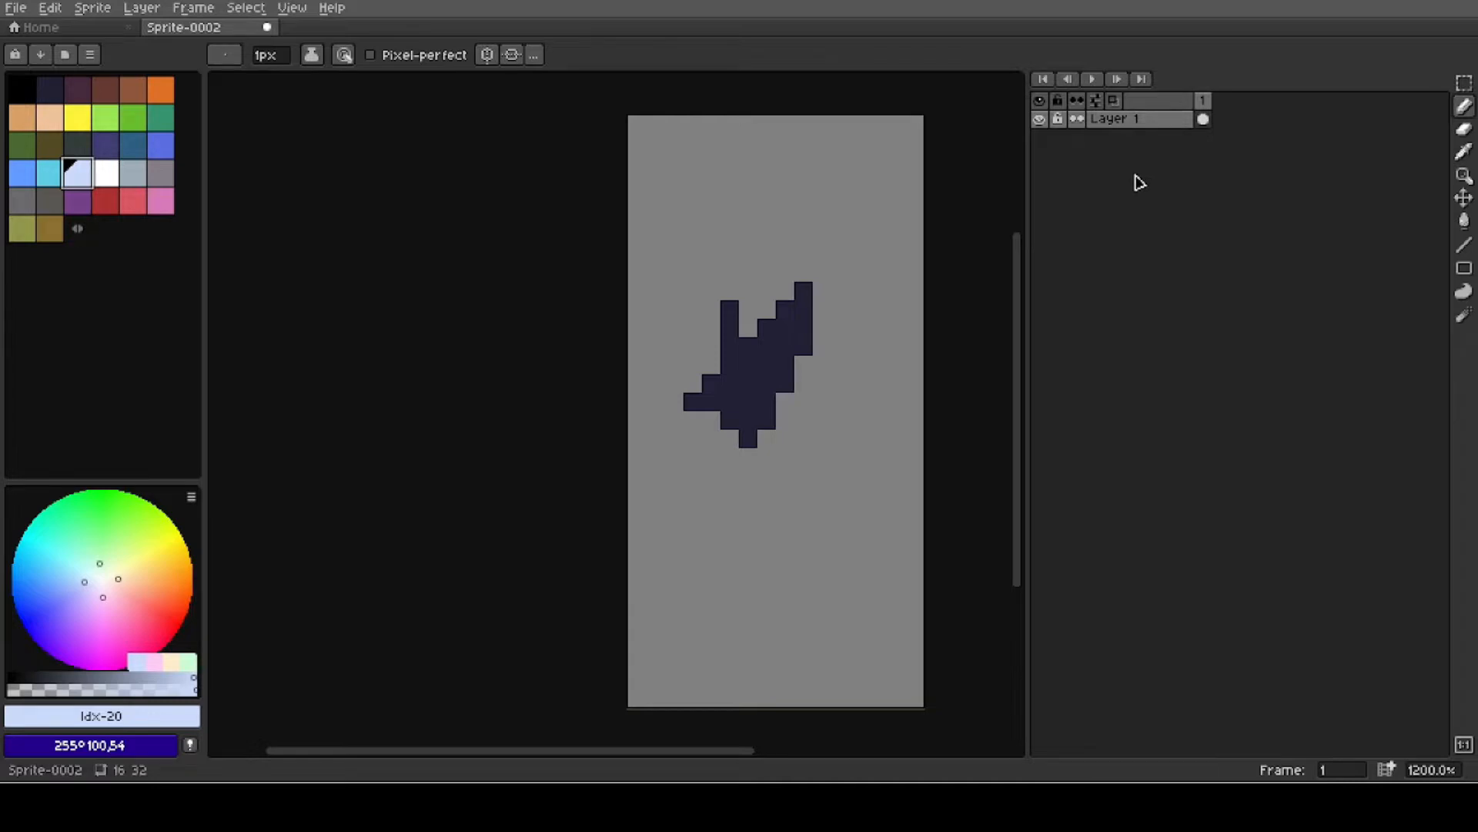
pyautogui.hotkey('shift', 'n')
pyautogui.moveTo(749, 217)
pyautogui.mouseDown()
pyautogui.moveTo(779, 359)
pyautogui.moveTo(723, 269)
pyautogui.moveTo(719, 367)
pyautogui.moveTo(785, 292)
pyautogui.mouseUp()
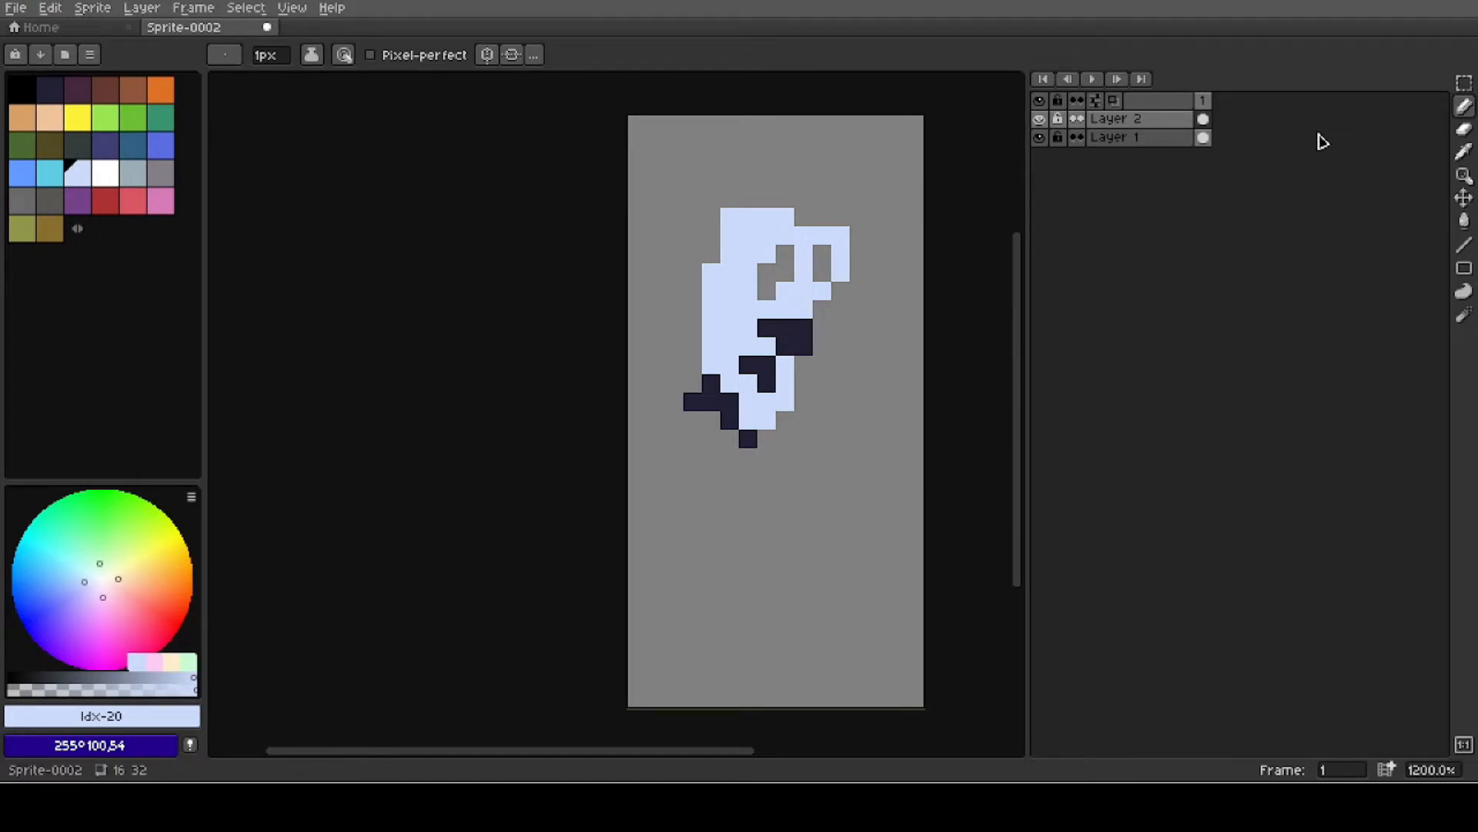
# Preview a Hue/Saturation shift with hue -63 on the navy shape in Layer 1 and discard it.
pyautogui.click(1151, 141)
pyautogui.click(50, 8)
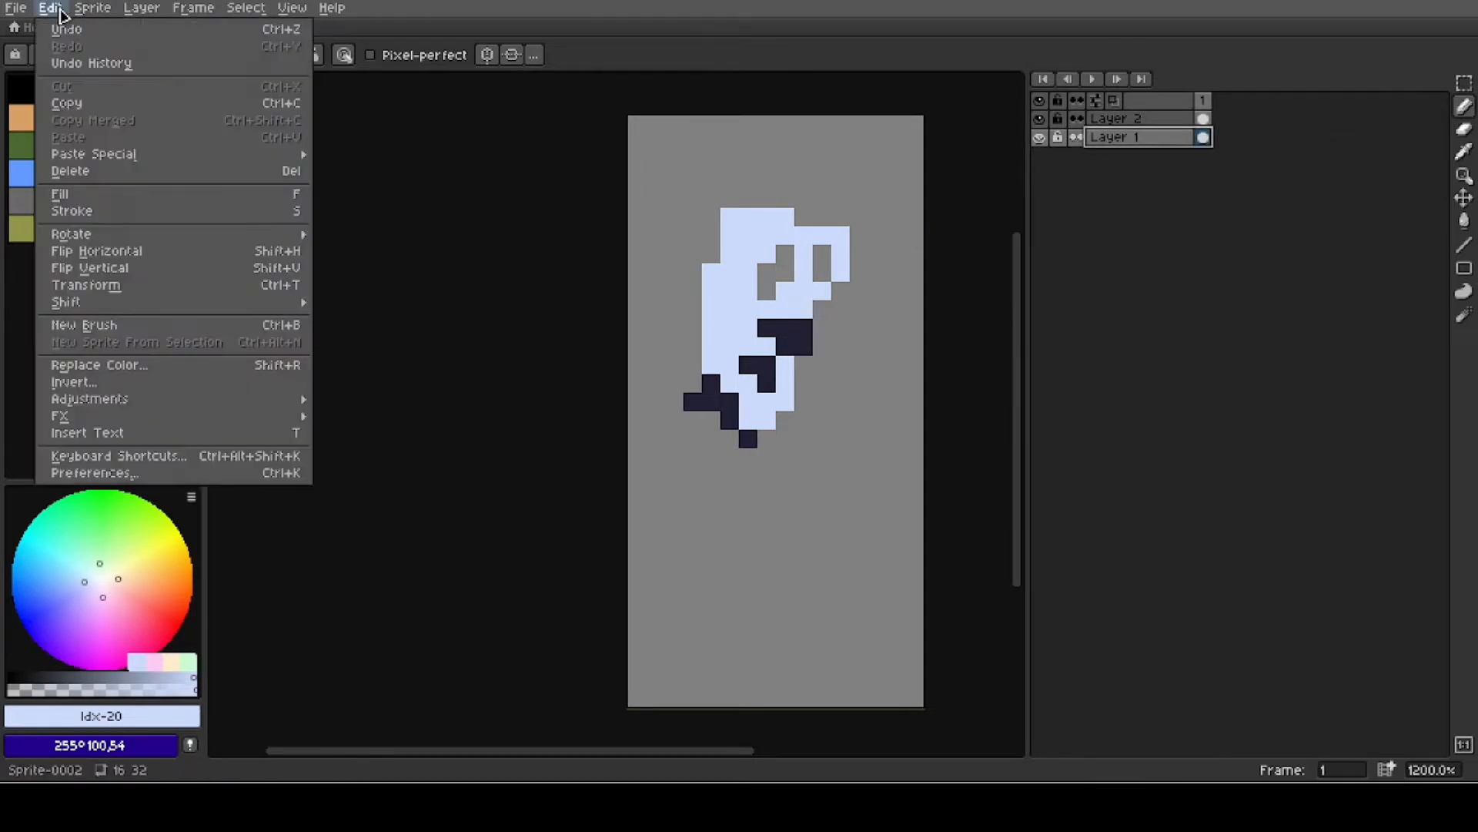
pyautogui.moveTo(218, 408)
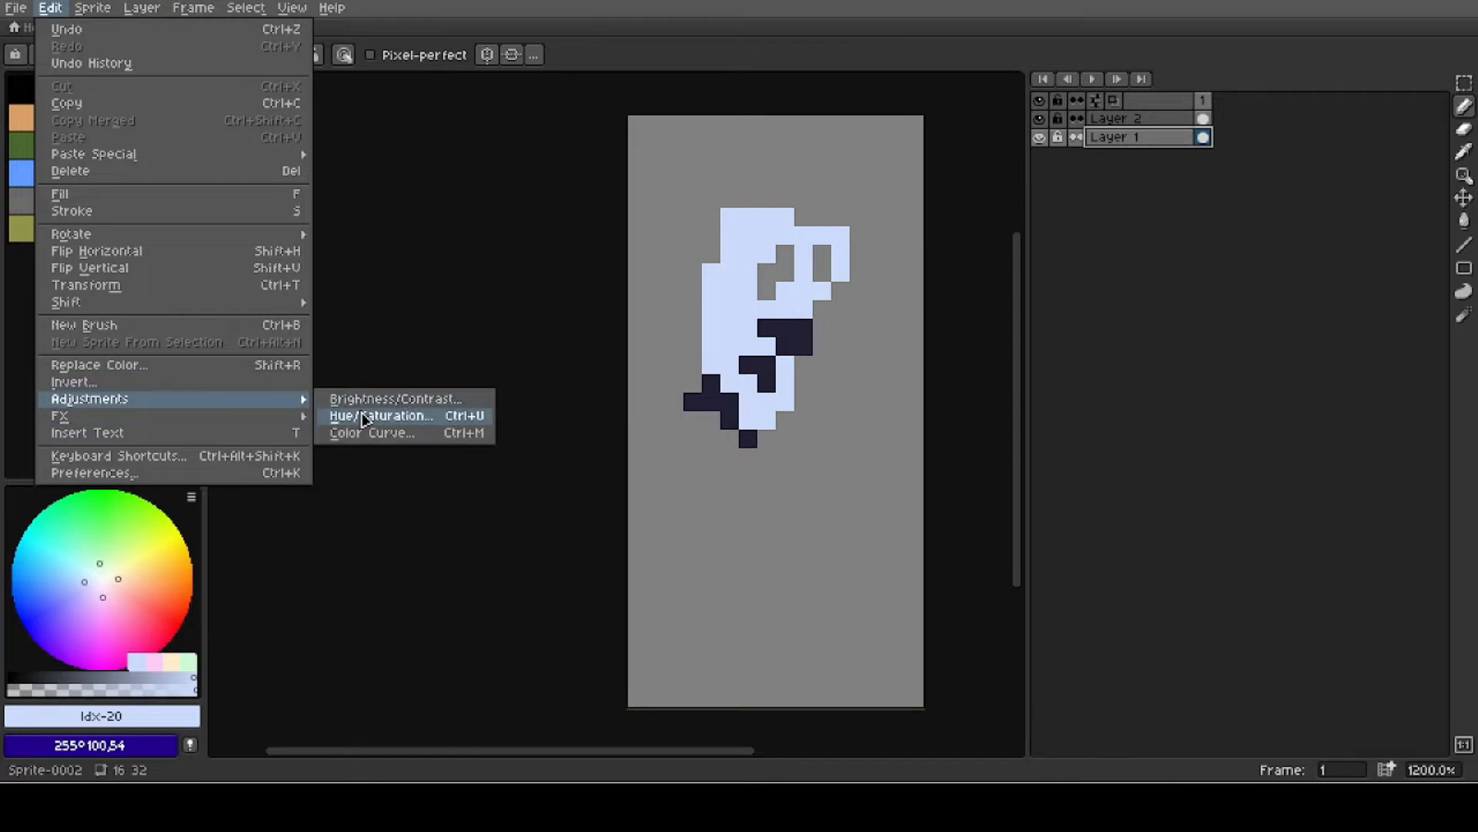
pyautogui.click(408, 416)
pyautogui.moveTo(670, 404); pyautogui.dragTo(591, 400)
pyautogui.moveTo(657, 313); pyautogui.dragTo(314, 164)
pyautogui.moveTo(284, 250); pyautogui.dragTo(458, 289)
pyautogui.moveTo(361, 255); pyautogui.dragTo(415, 299)
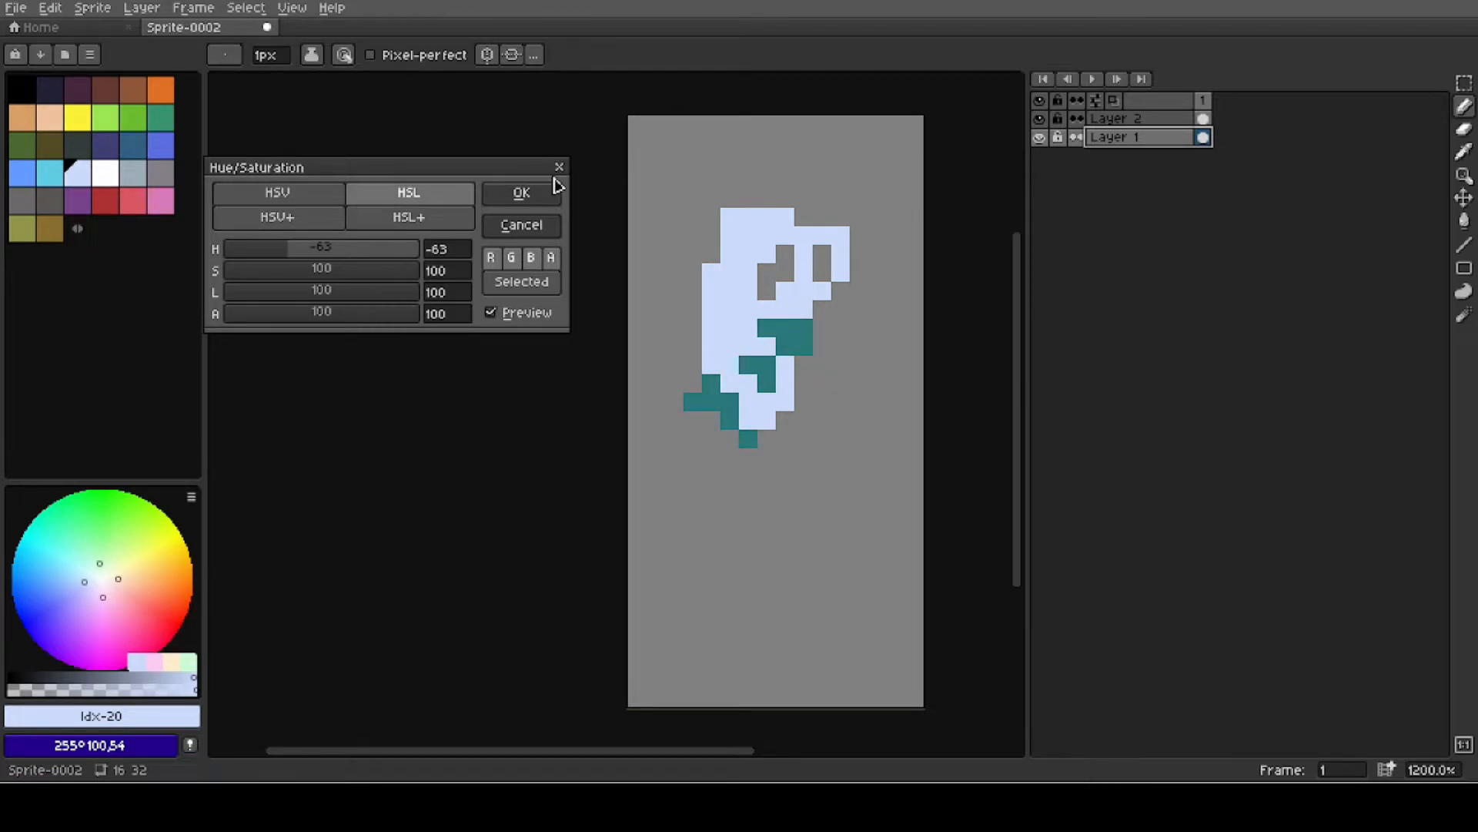
pyautogui.click(510, 224)
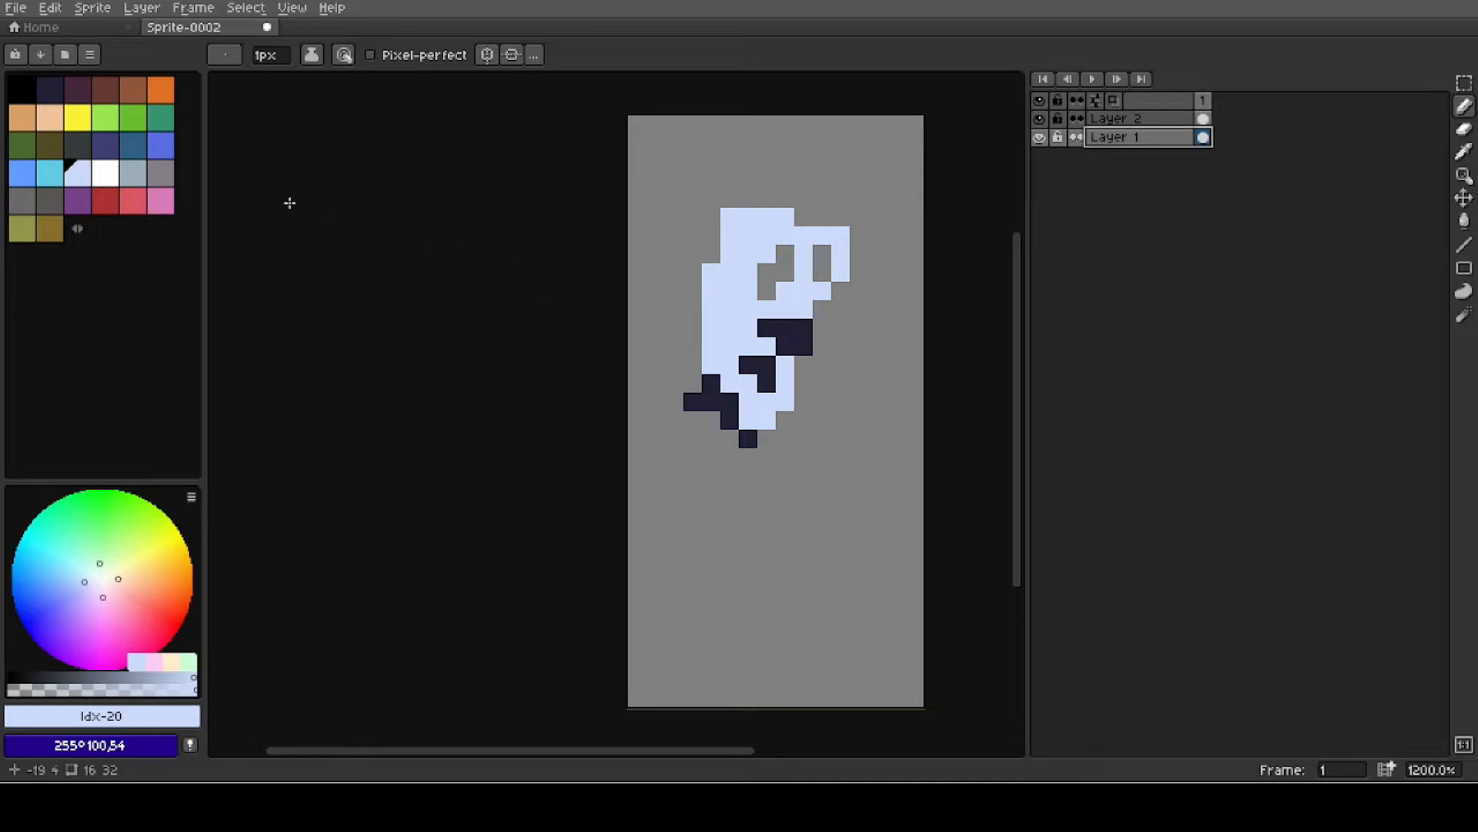
# Check the sprite's properties, leaving them as they are.
pyautogui.click(102, 14)
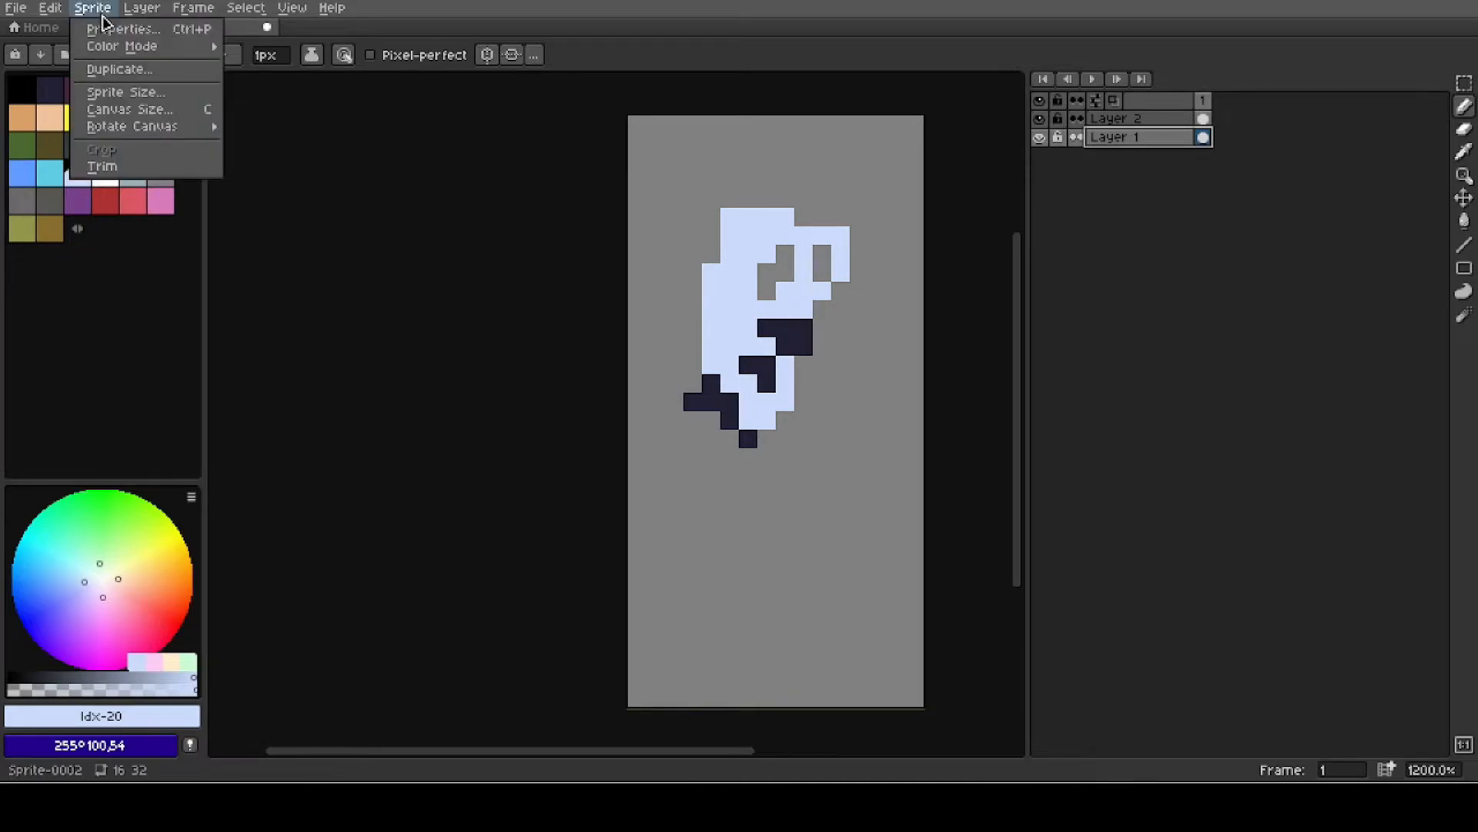
pyautogui.click(103, 29)
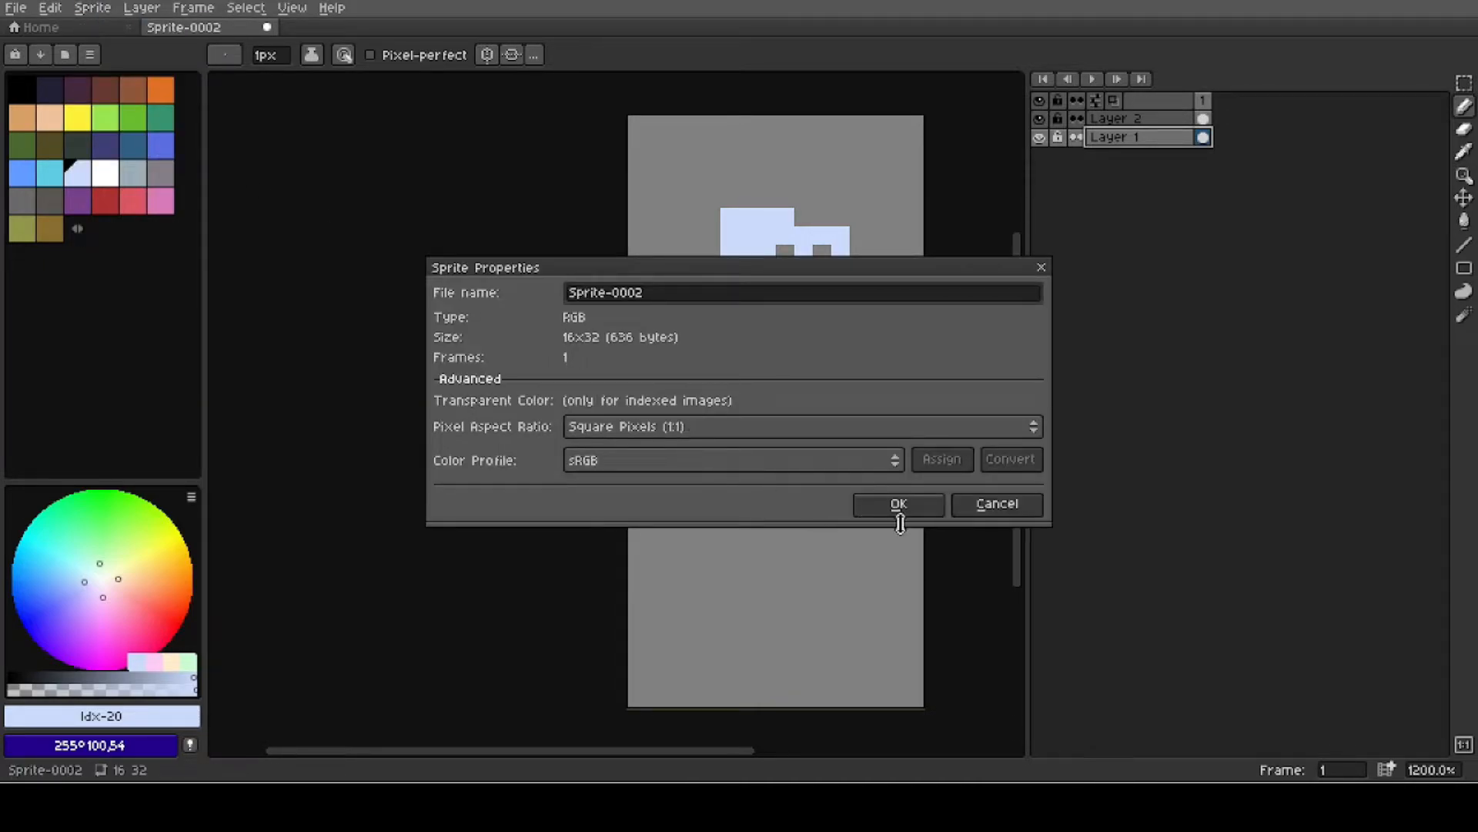
pyautogui.click(983, 512)
pyautogui.click(242, 13)
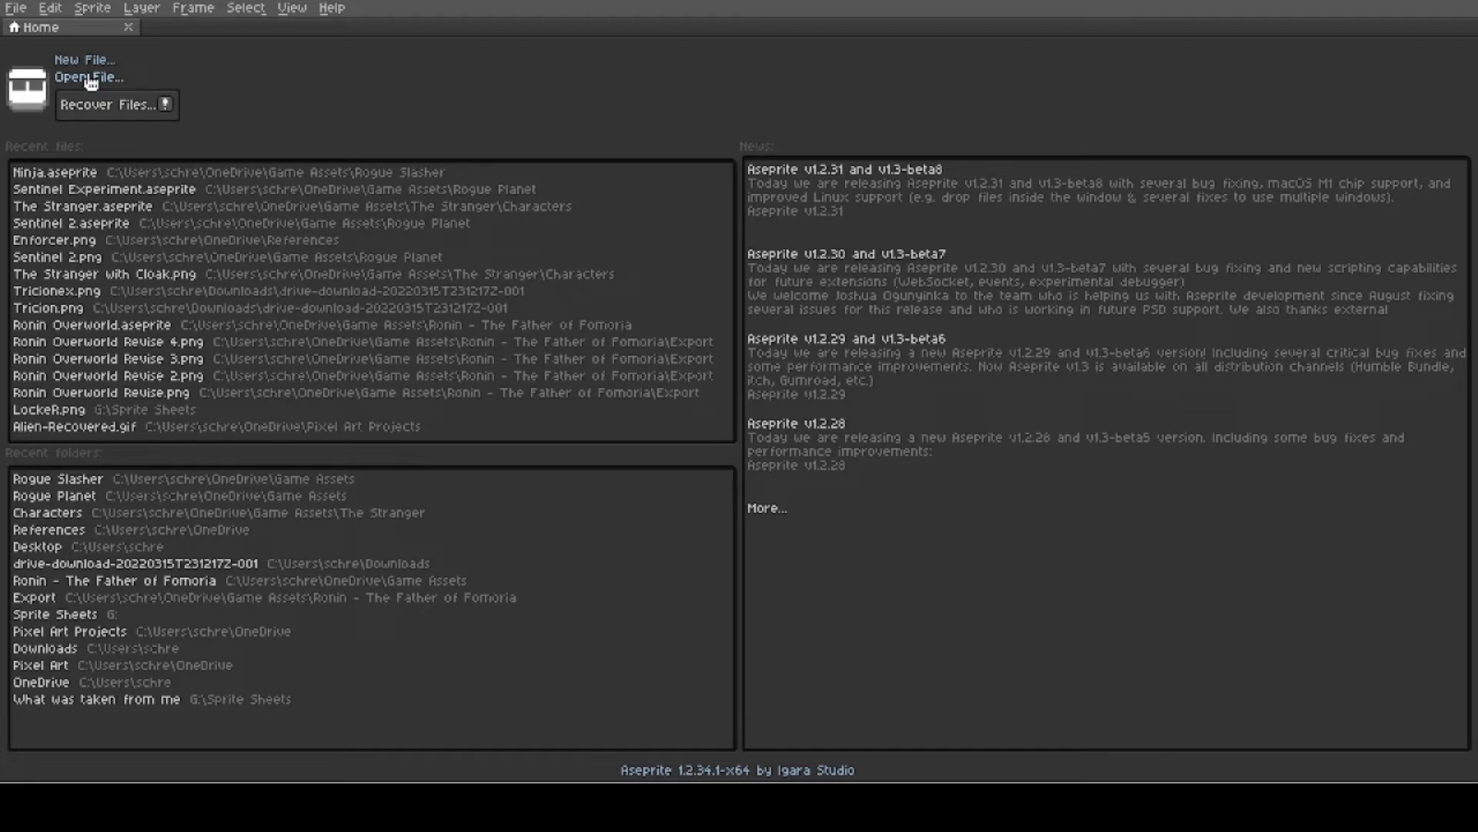
# Open the existing character sprite file The Stranger.aseprite.
pyautogui.click(89, 78)
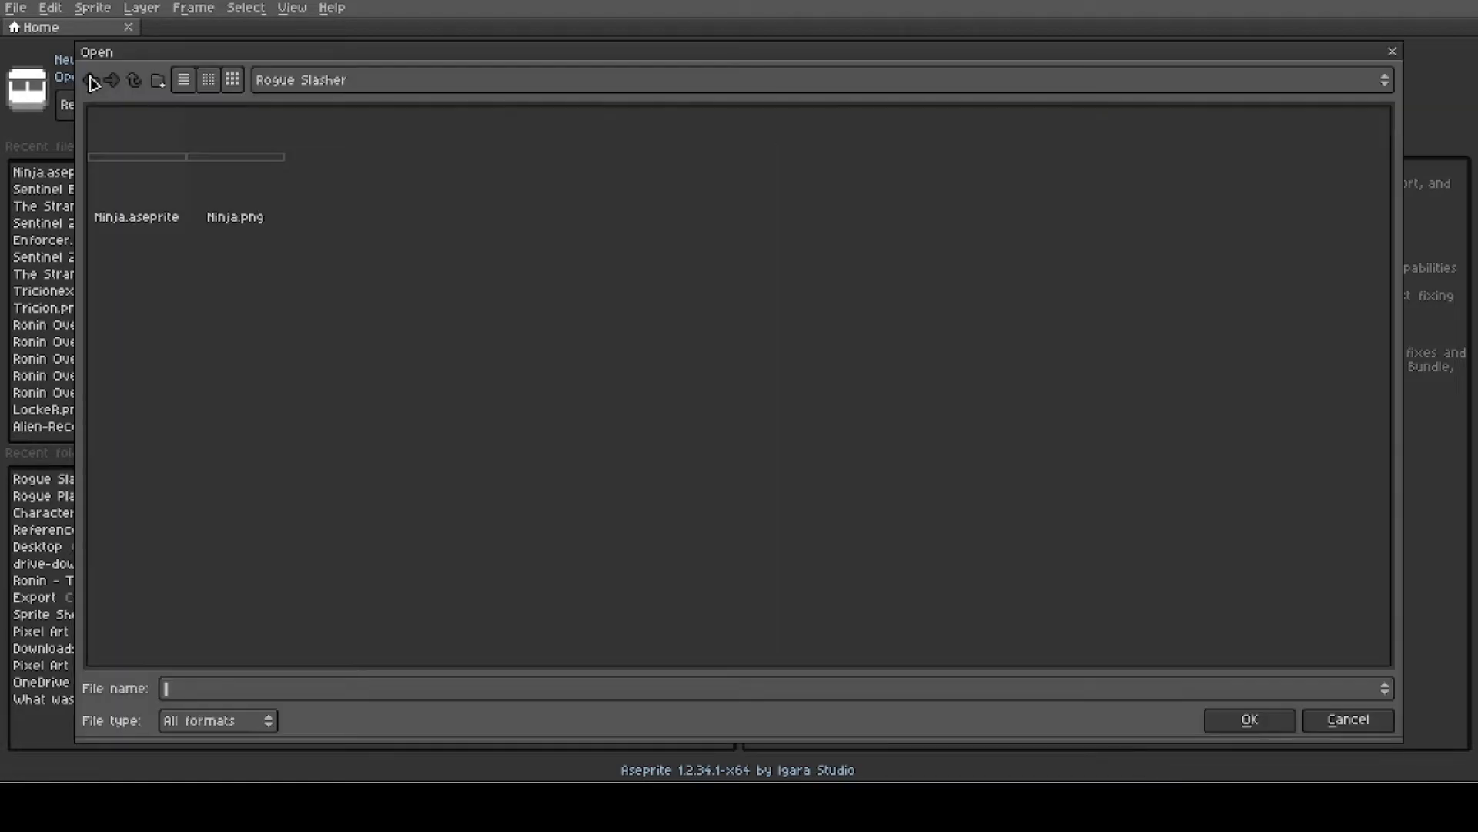
pyautogui.doubleClick(132, 149)
pyautogui.scroll(4, 647, 445)
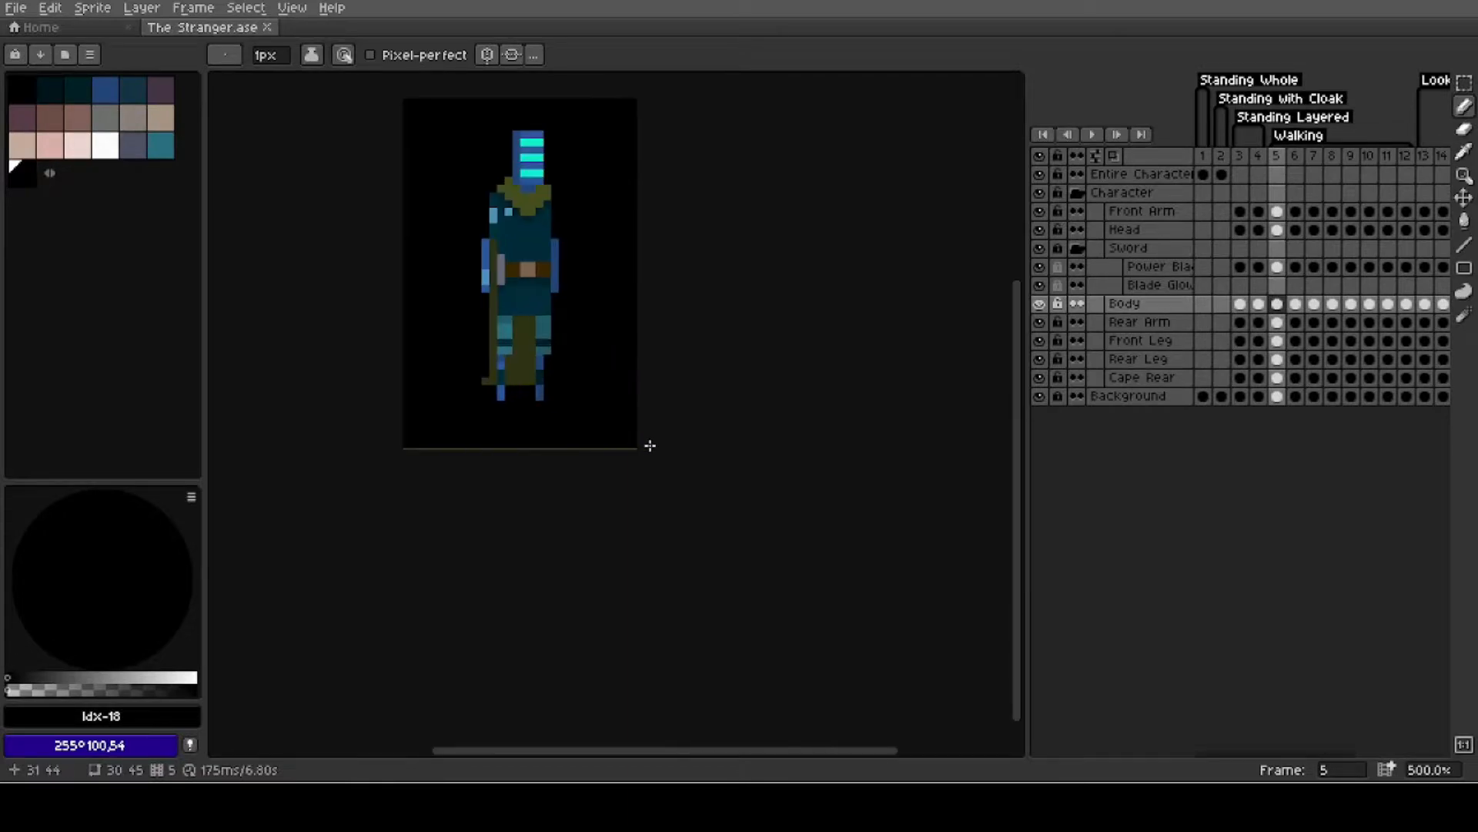
pyautogui.moveTo(490, 225); pyautogui.dragTo(493, 360)
pyautogui.scroll(2, 493, 357)
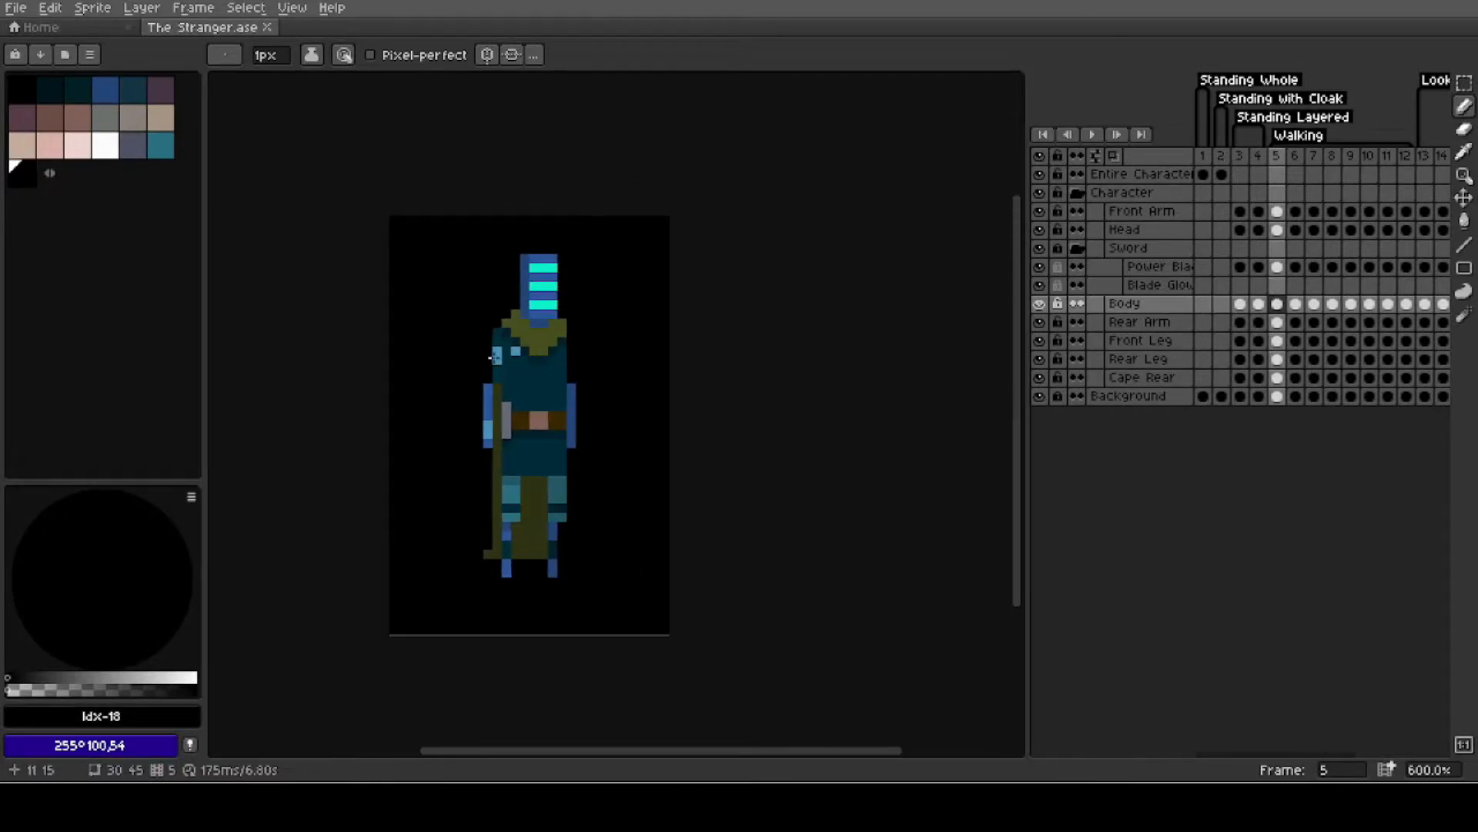
pyautogui.scroll(1, 493, 357)
pyautogui.scroll(-1, 492, 357)
pyautogui.moveTo(499, 435); pyautogui.dragTo(503, 363)
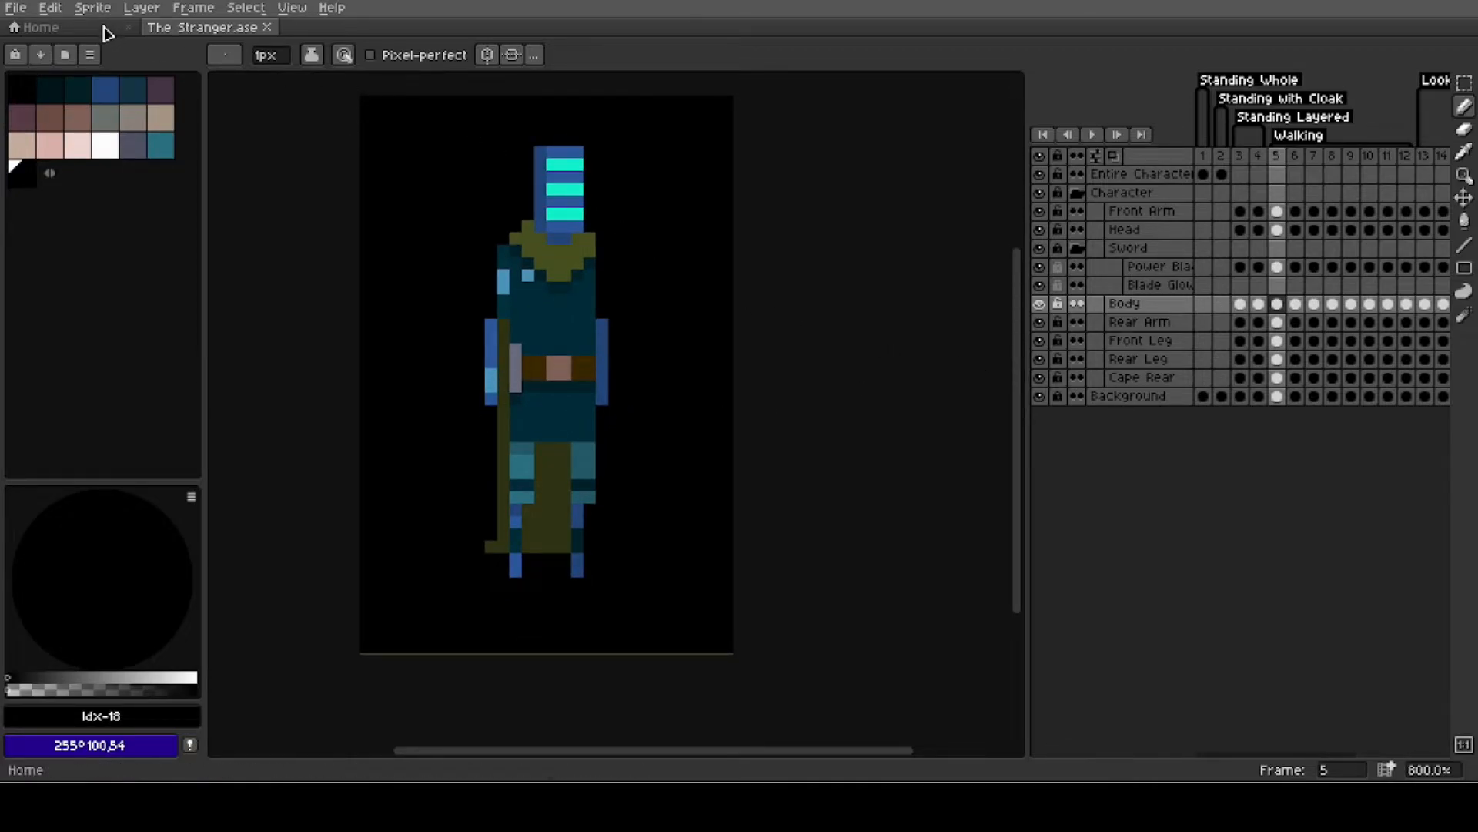
# Show the animation preview window and place it over the end of the timeline's lowest layer rows.
pyautogui.click(195, 9)
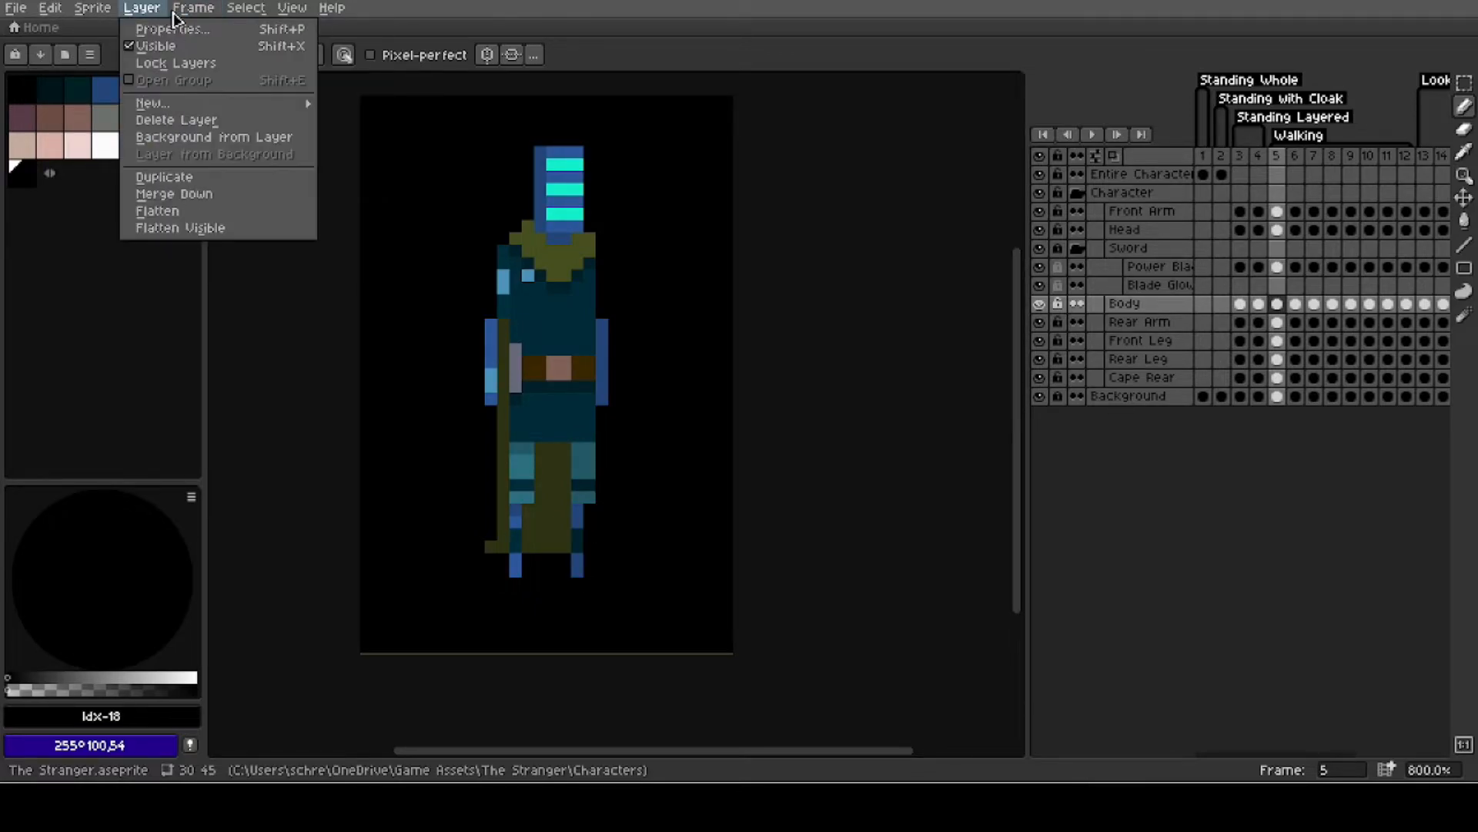
pyautogui.moveTo(293, 11)
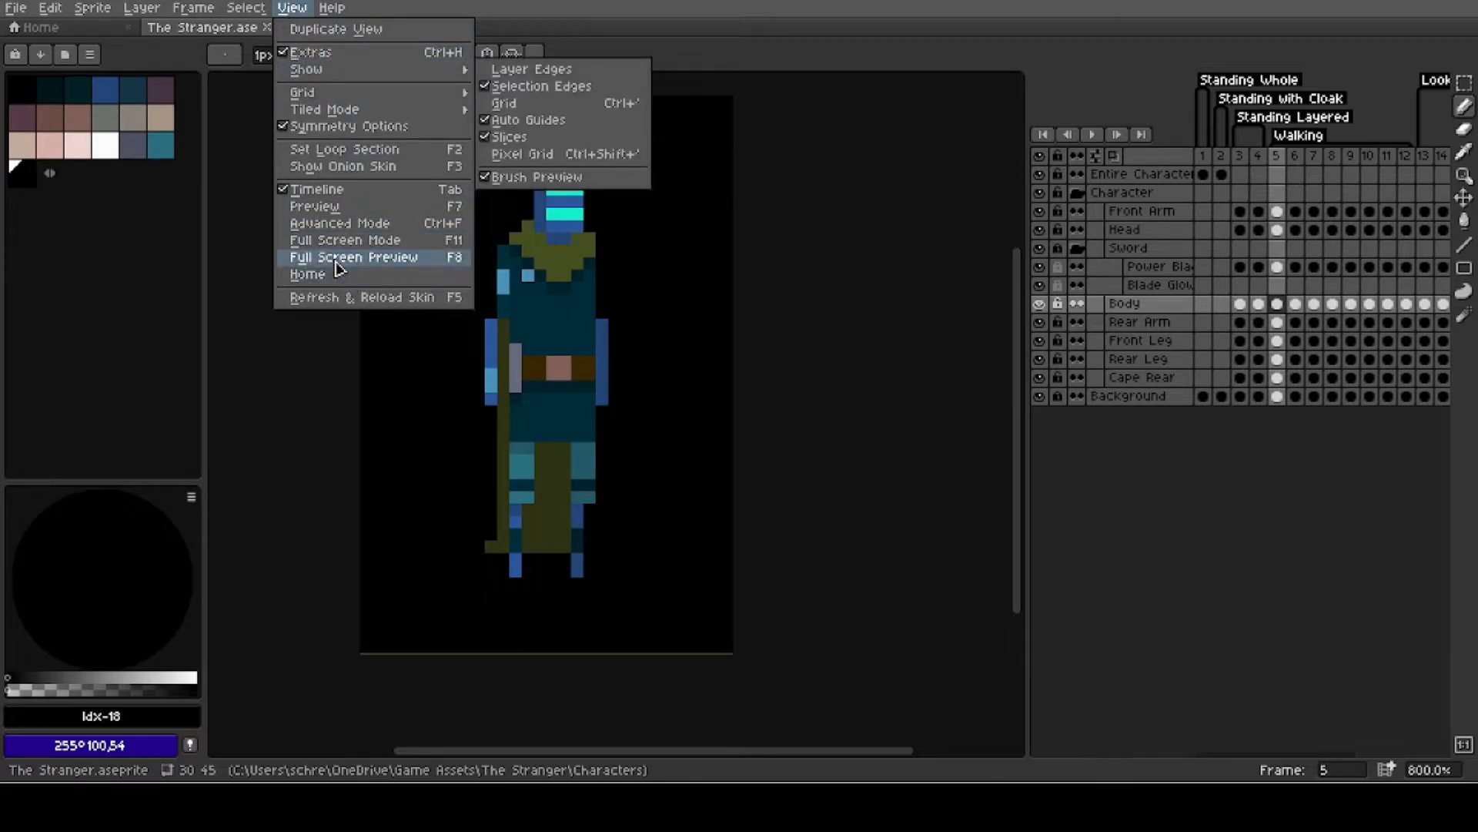
pyautogui.click(333, 215)
pyautogui.moveTo(1377, 387)
pyautogui.mouseDown()
pyautogui.moveTo(1361, 374)
pyautogui.moveTo(1376, 377)
pyautogui.mouseUp()
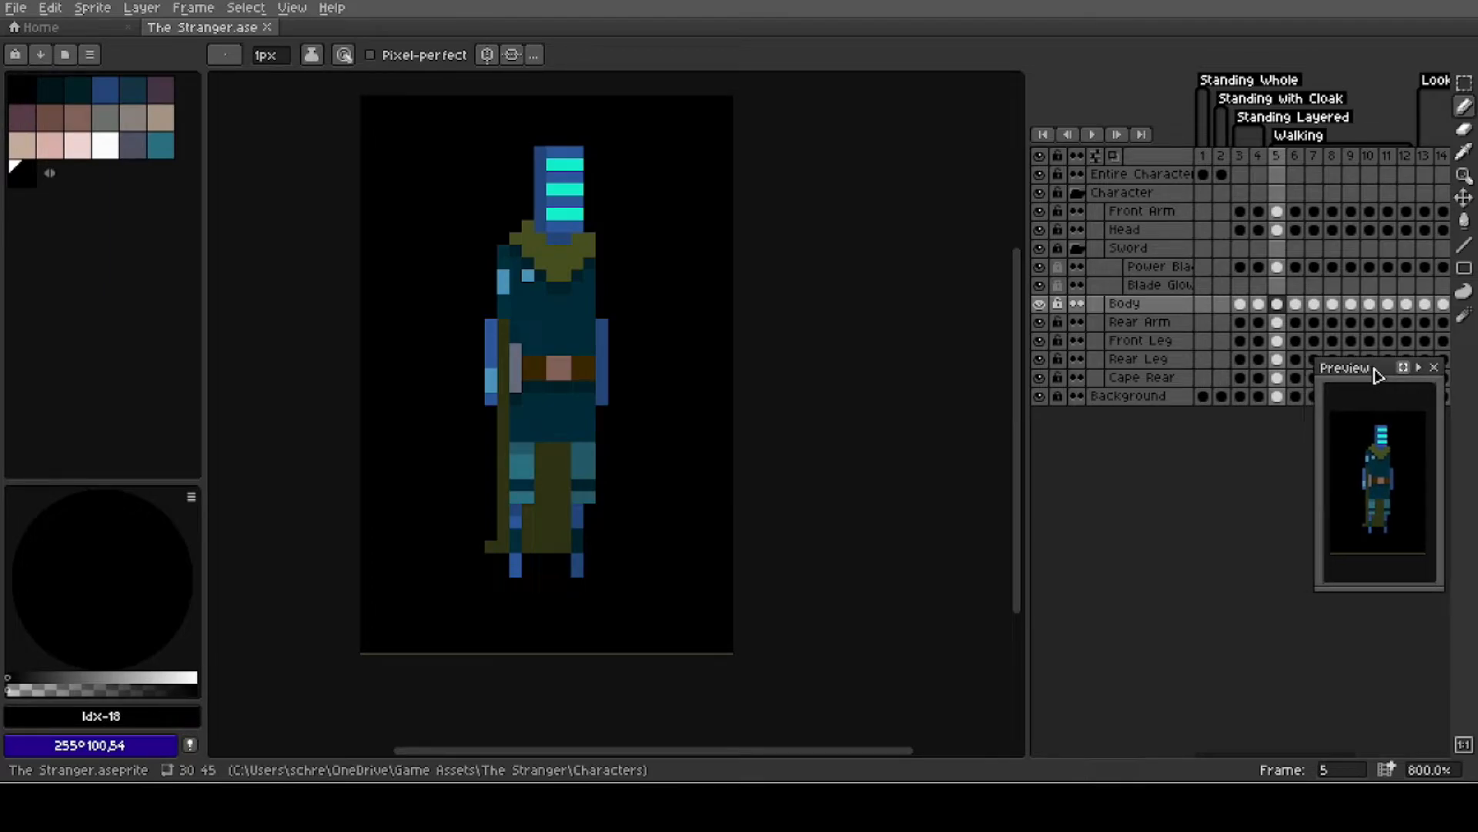
# Open the foreground colour's slider editor, switch it to HSV, narrow it and place it beneath the preview window.
pyautogui.click(152, 718)
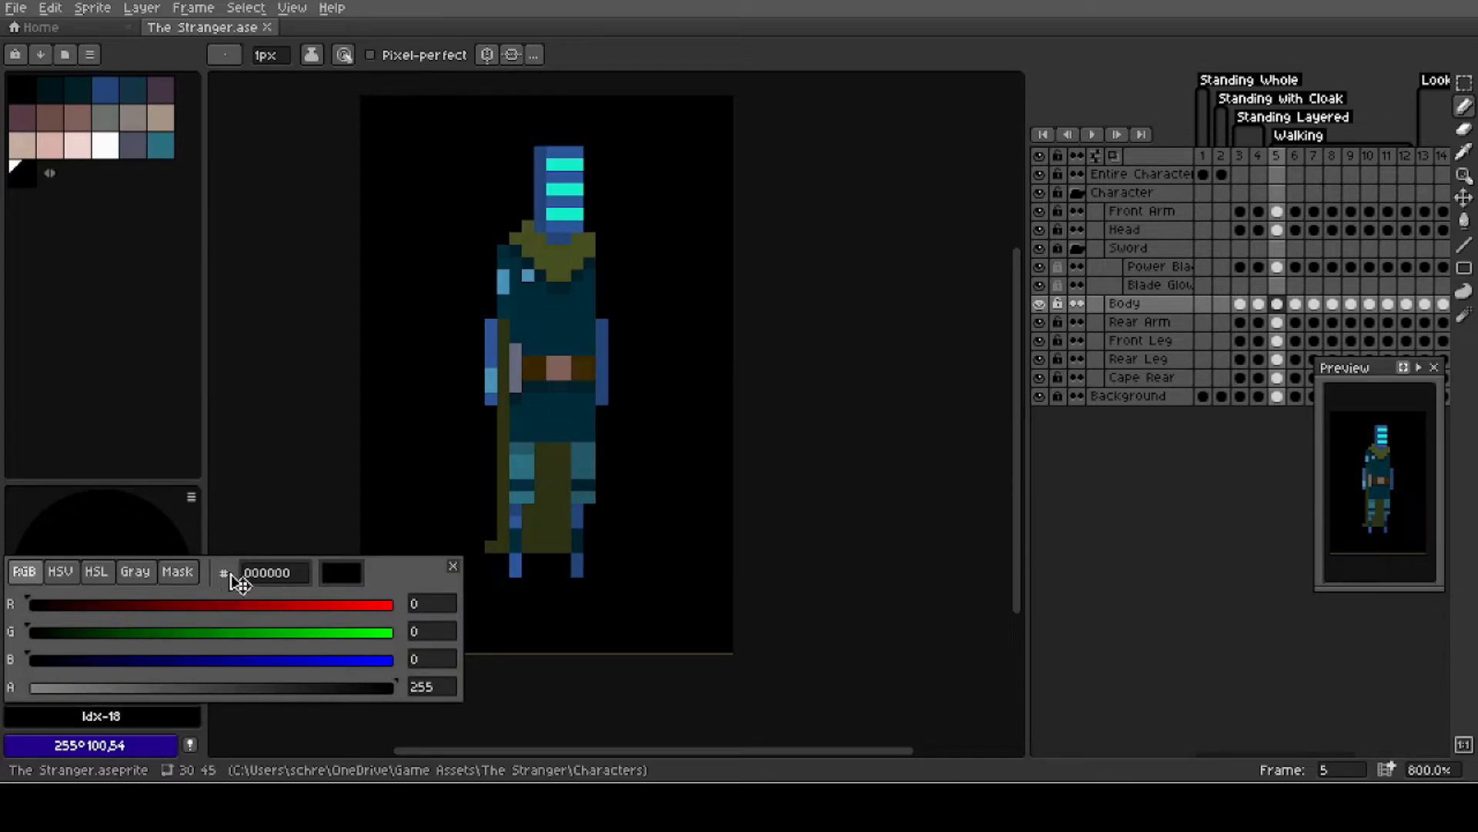
pyautogui.moveTo(233, 579); pyautogui.dragTo(1220, 632)
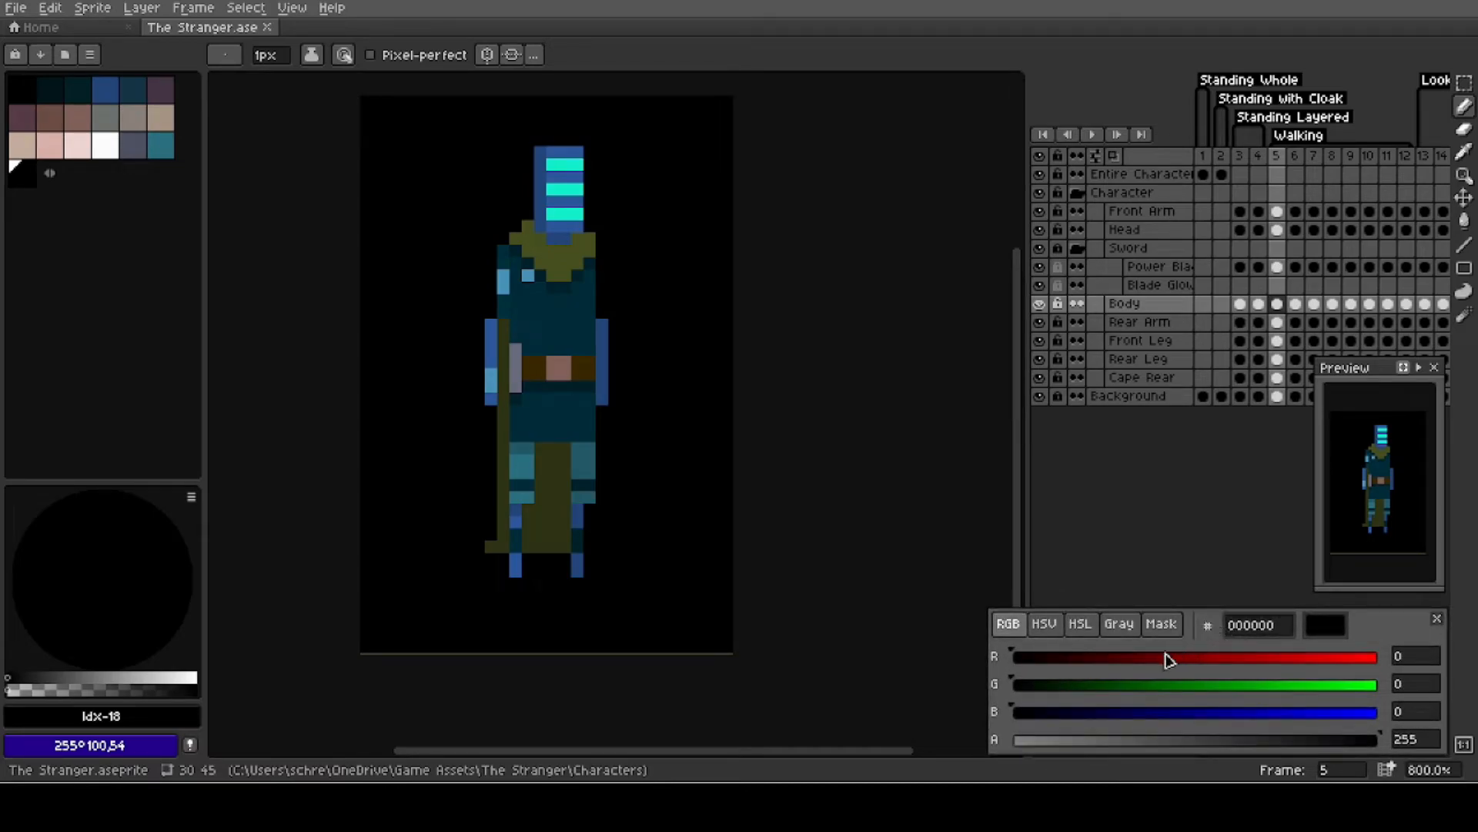
pyautogui.click(1044, 634)
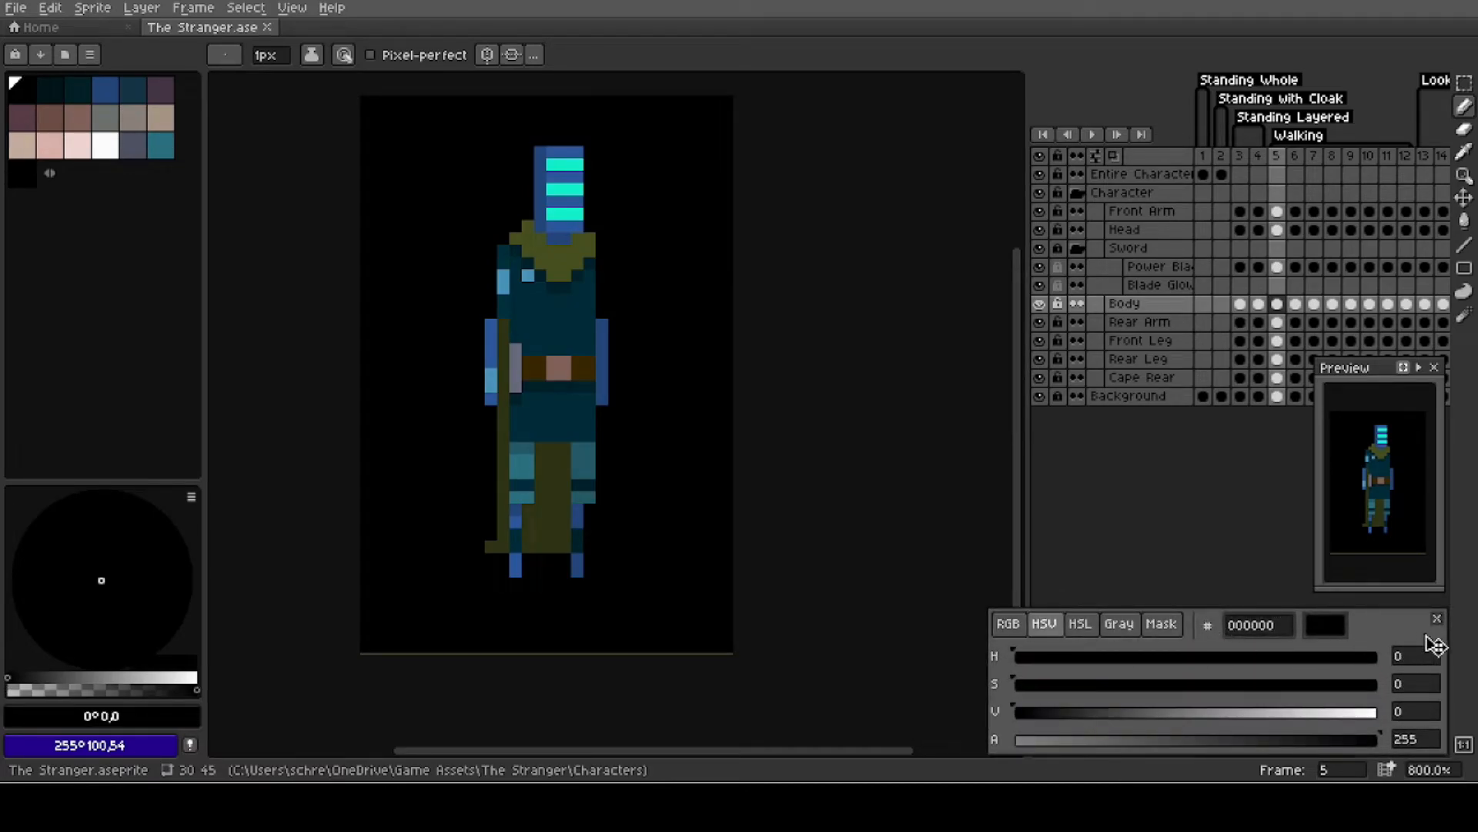
pyautogui.moveTo(1447, 641); pyautogui.dragTo(1372, 635)
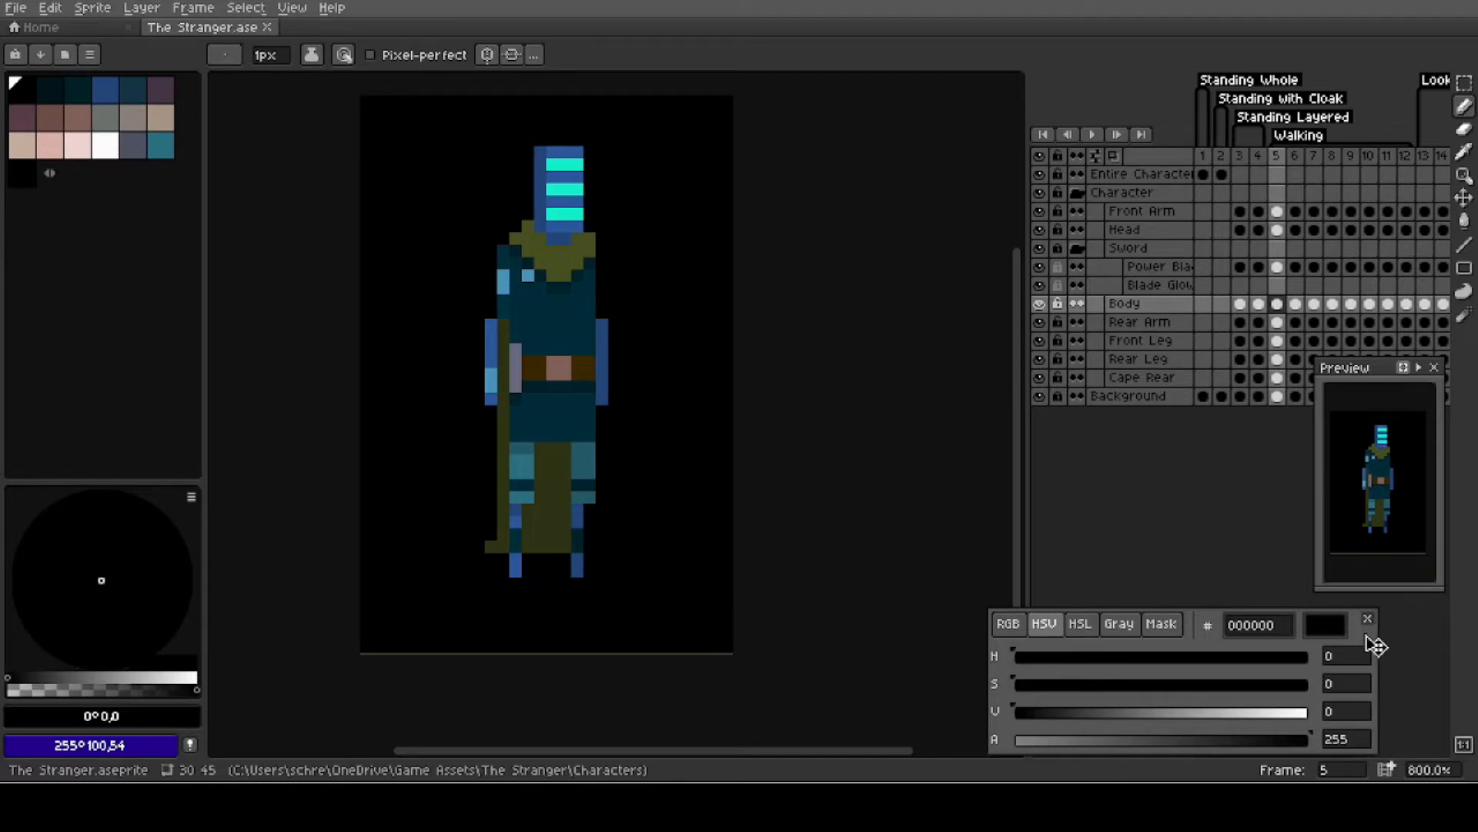
pyautogui.moveTo(1211, 638); pyautogui.dragTo(1278, 635)
# Pick the dark teal palette colour 001418 and change the foreground on the colour wheel to very dark brown 180d0c.
pyautogui.click(119, 515)
pyautogui.click(93, 570)
pyautogui.click(52, 92)
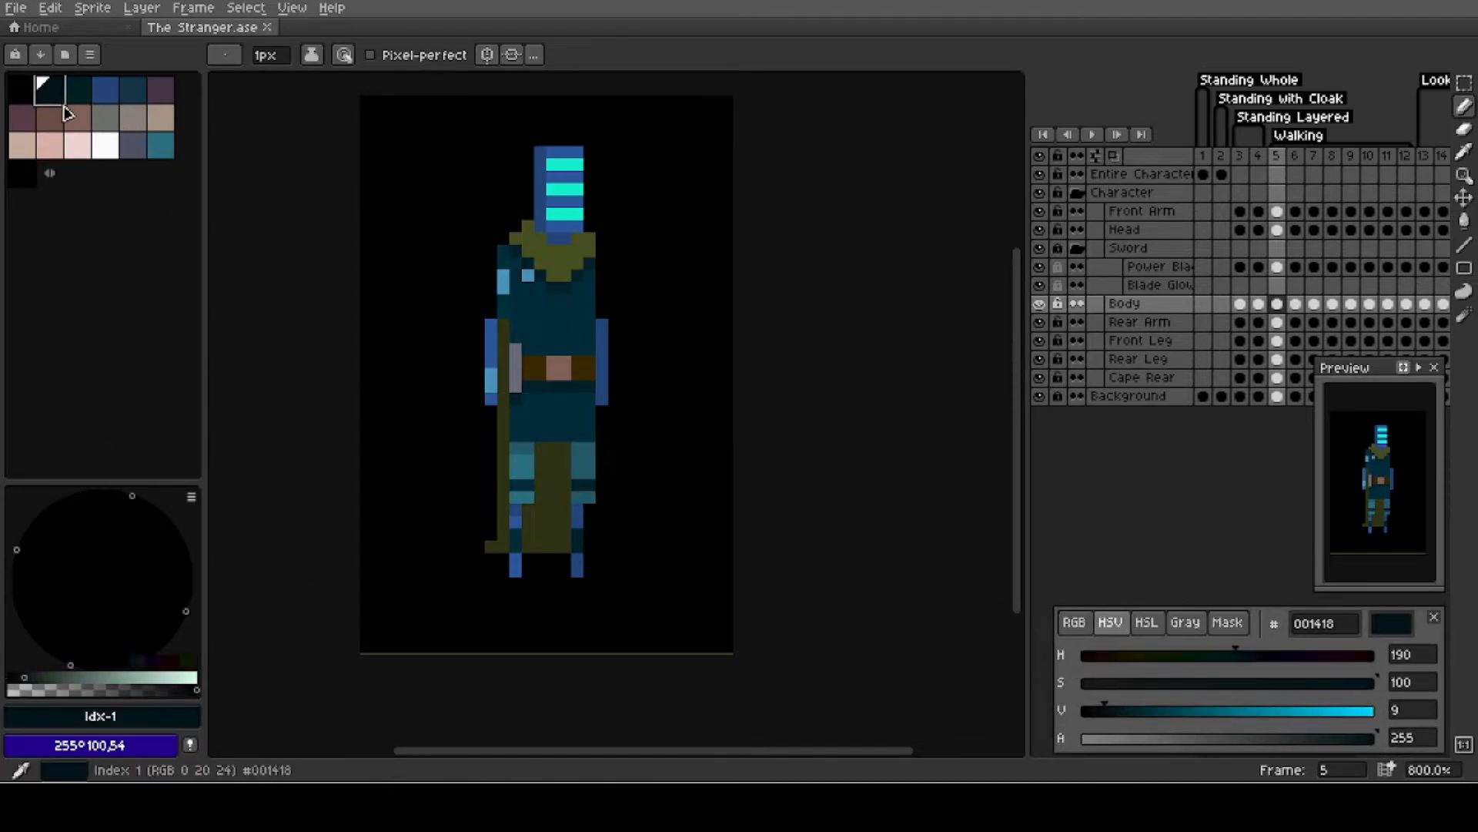
pyautogui.moveTo(71, 568); pyautogui.dragTo(140, 598)
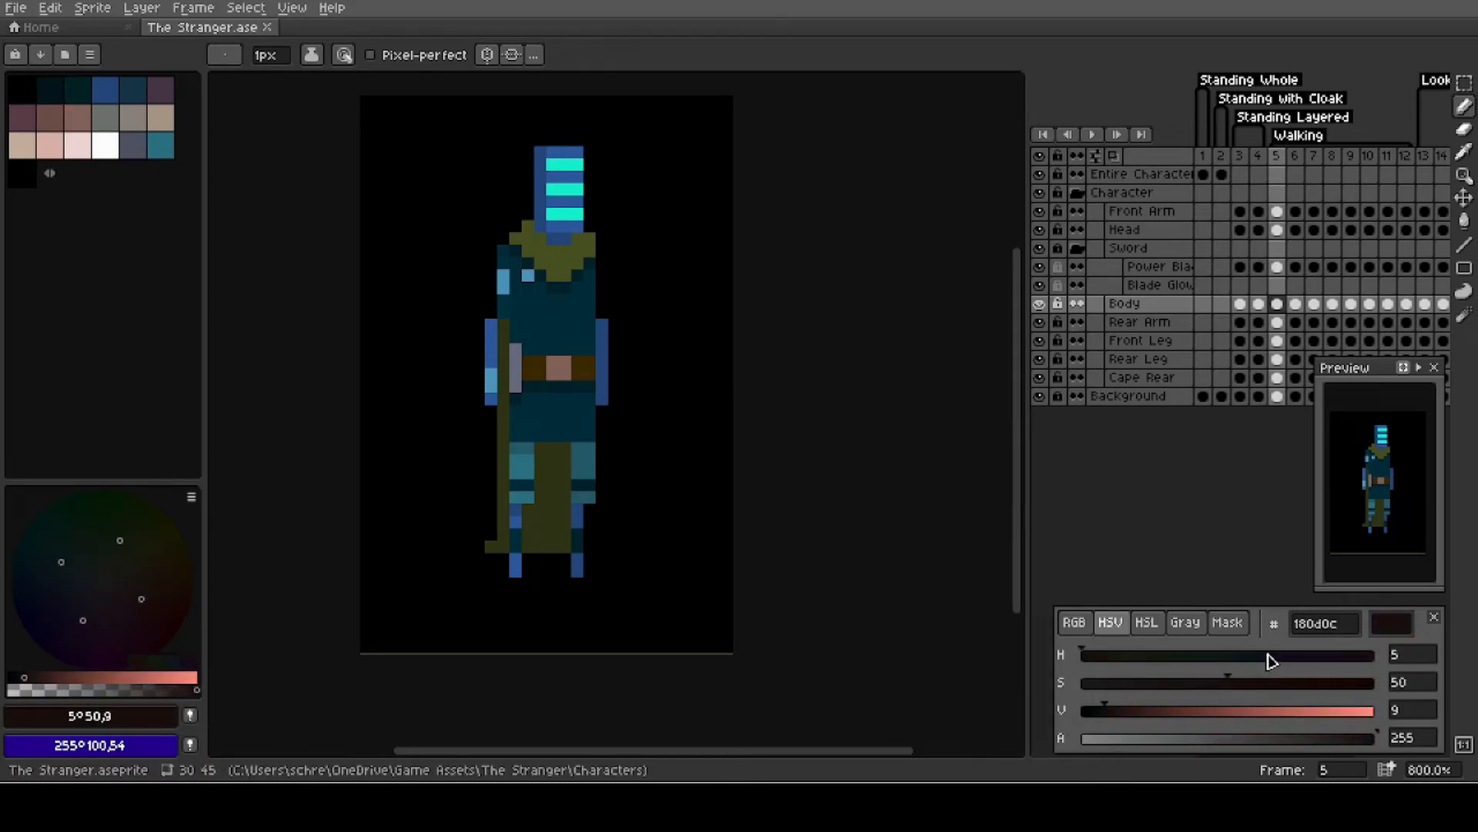
# Try the colour wheel without harmonies and restore the Square harmony.
pyautogui.click(191, 498)
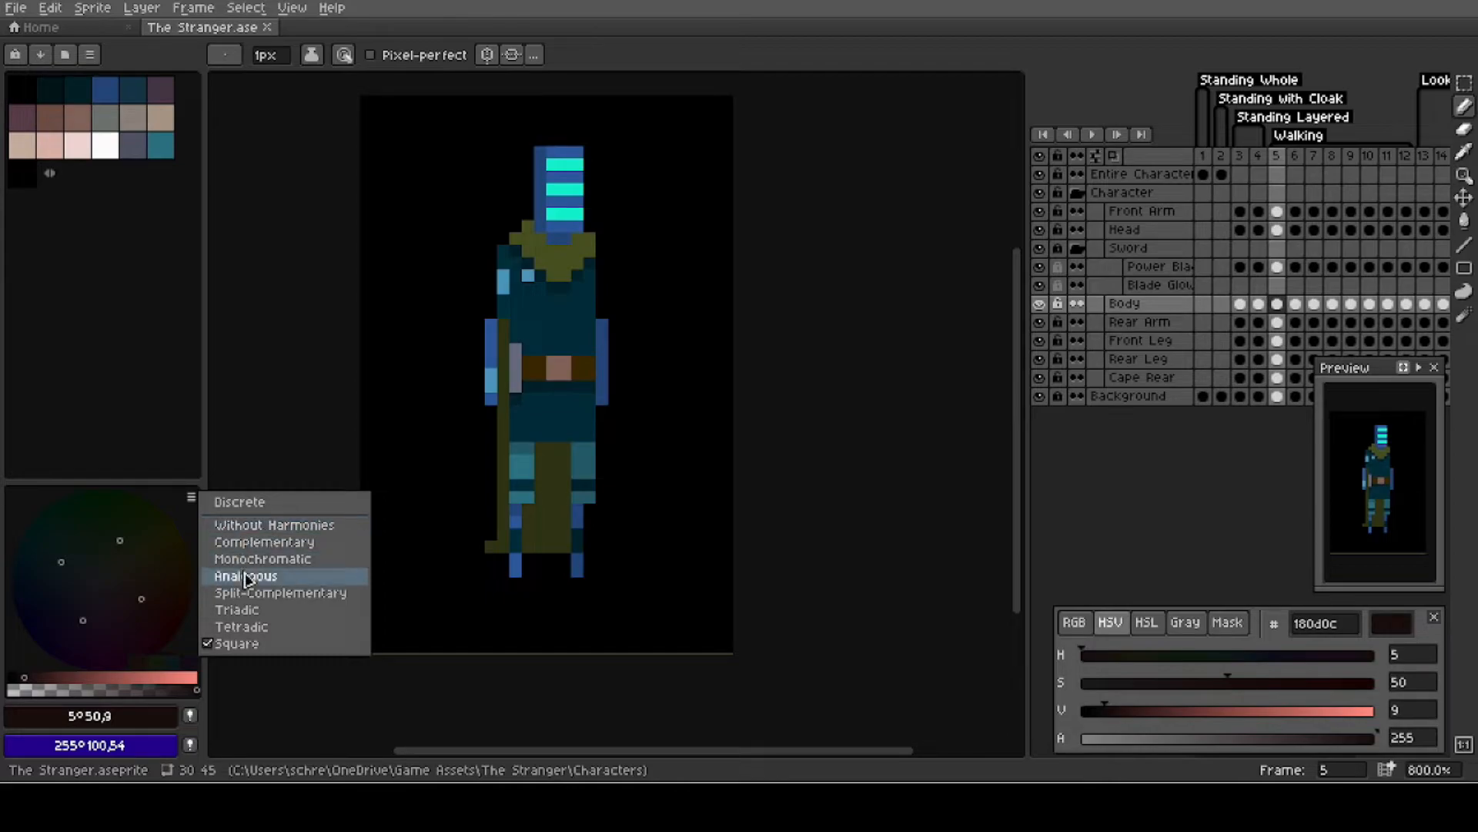
pyautogui.click(254, 525)
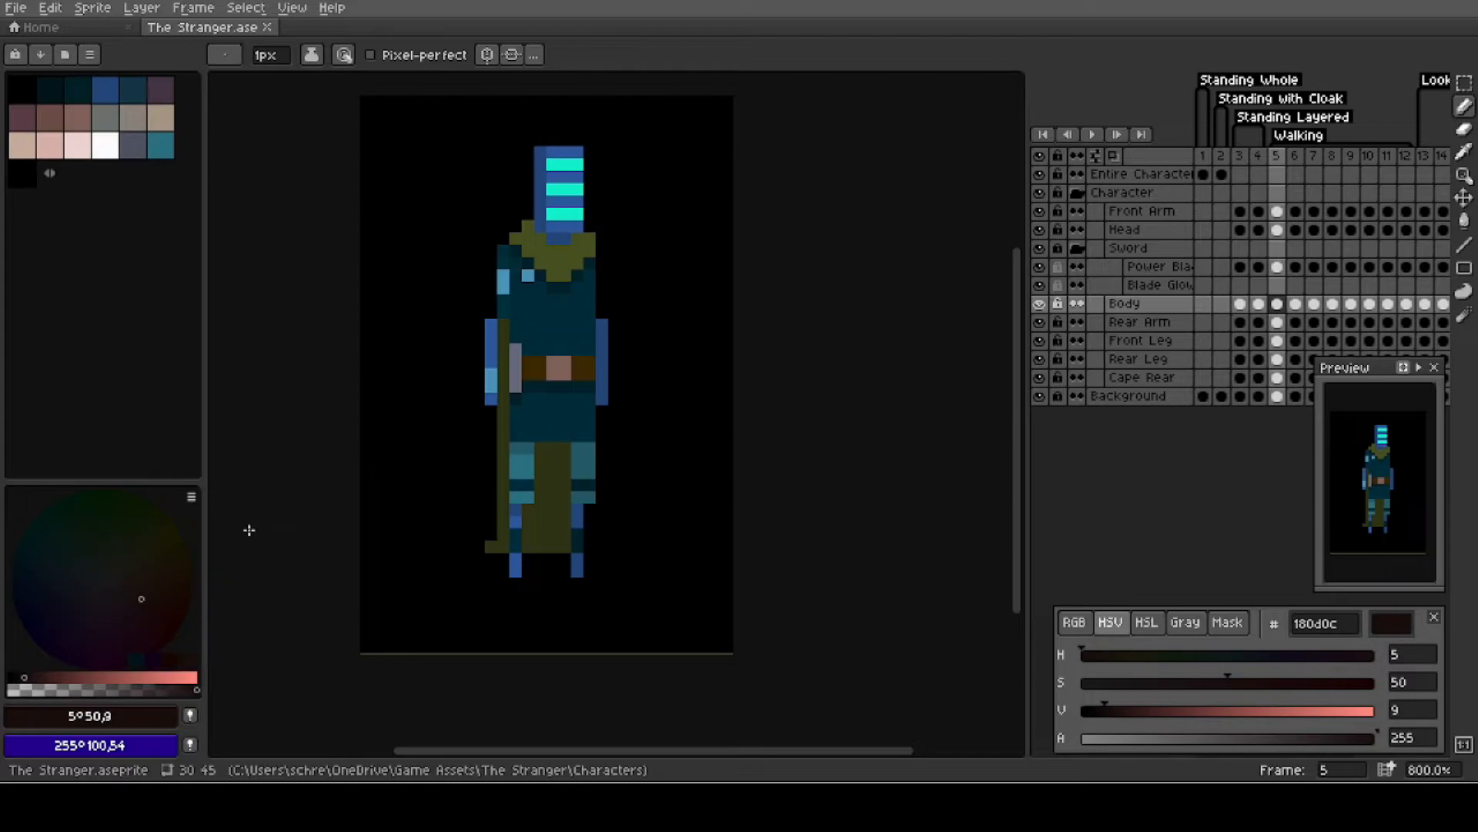
pyautogui.click(192, 500)
pyautogui.click(237, 643)
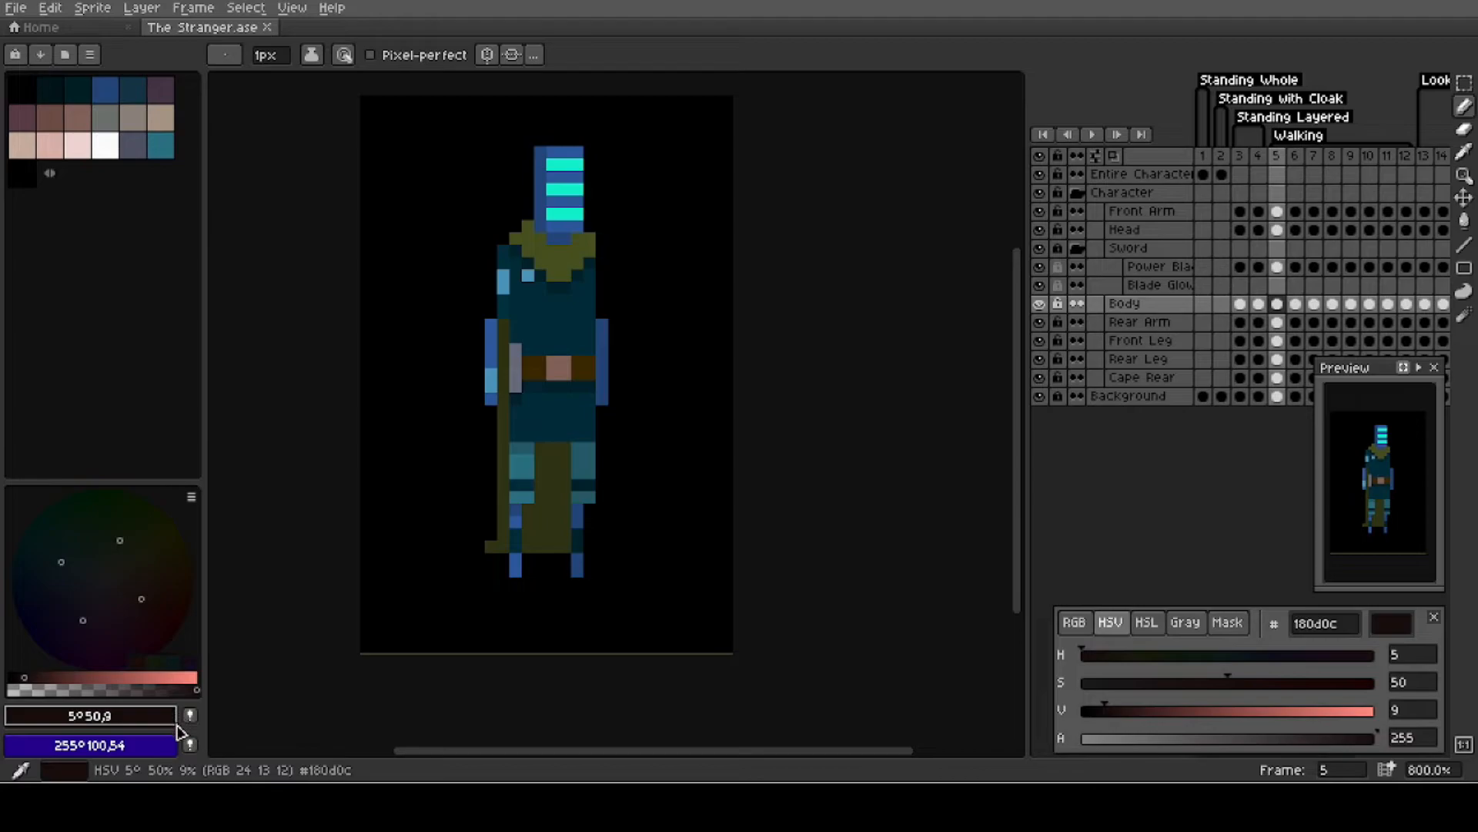
# Set the colour wheel to Complementary harmony and pick the very dark blue 020218 as the foreground colour.
pyautogui.click(191, 496)
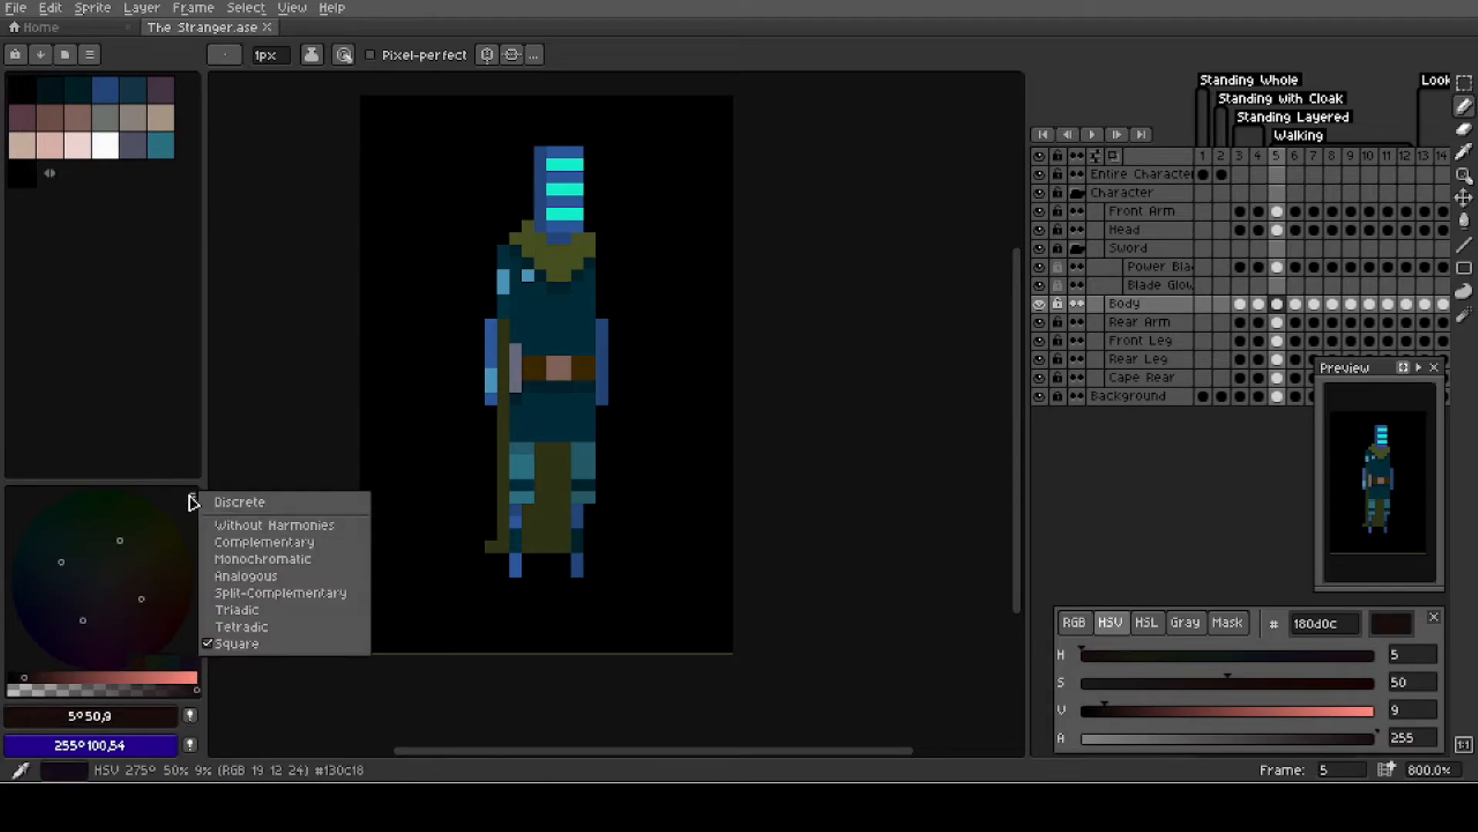
pyautogui.click(266, 542)
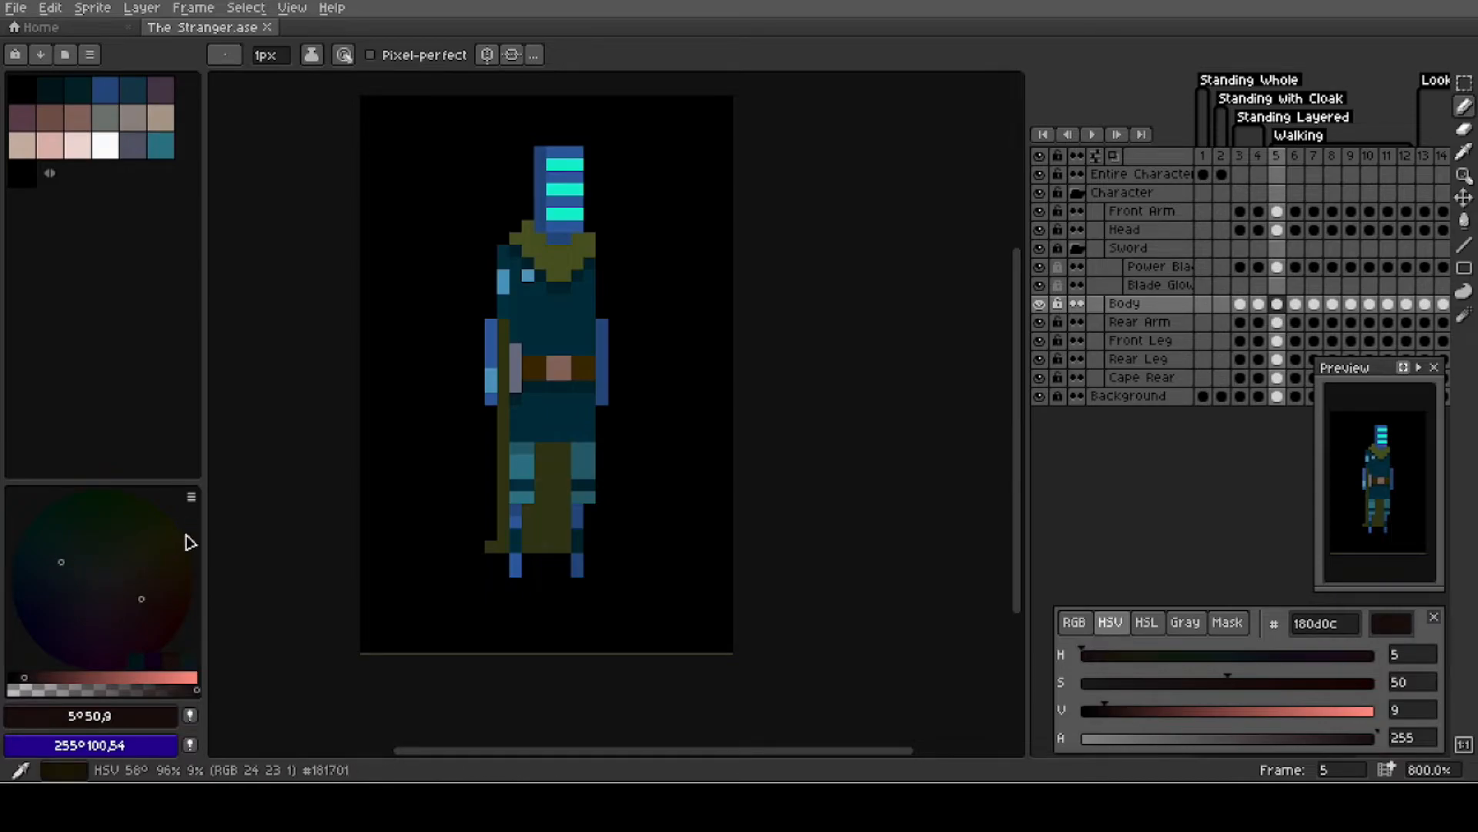
pyautogui.click(193, 498)
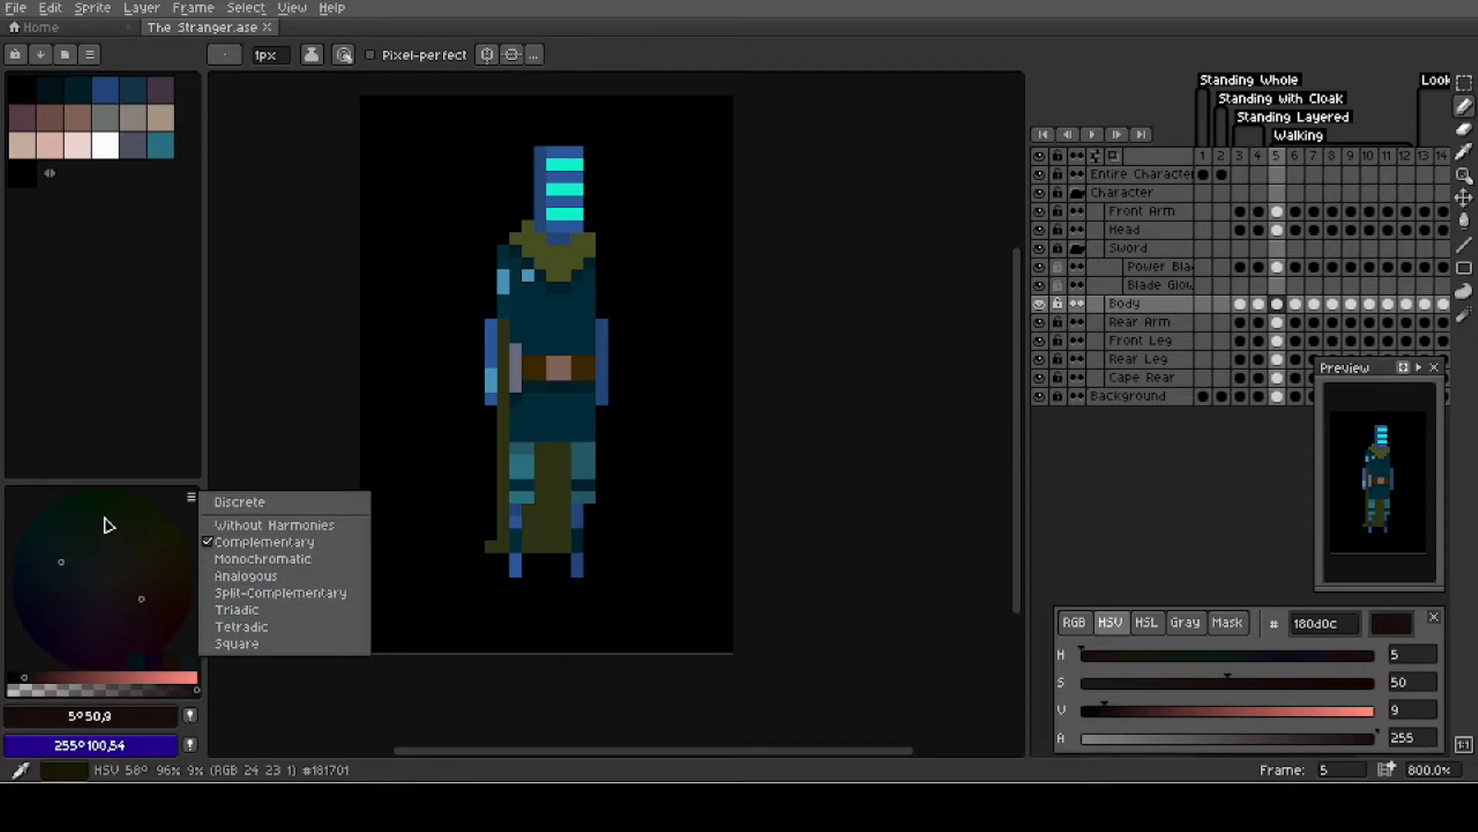
pyautogui.click(256, 542)
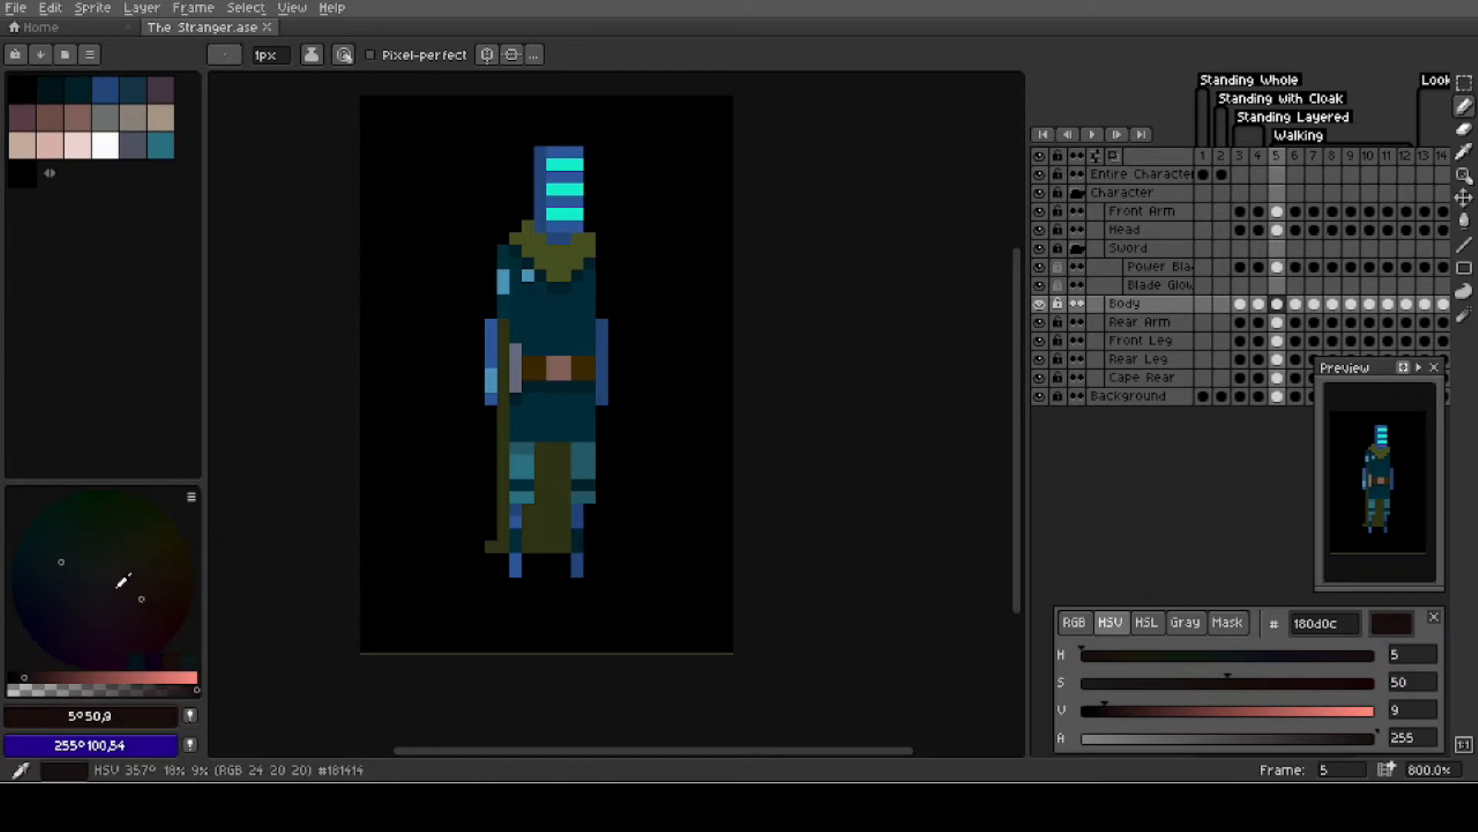
pyautogui.moveTo(67, 616); pyautogui.dragTo(30, 620)
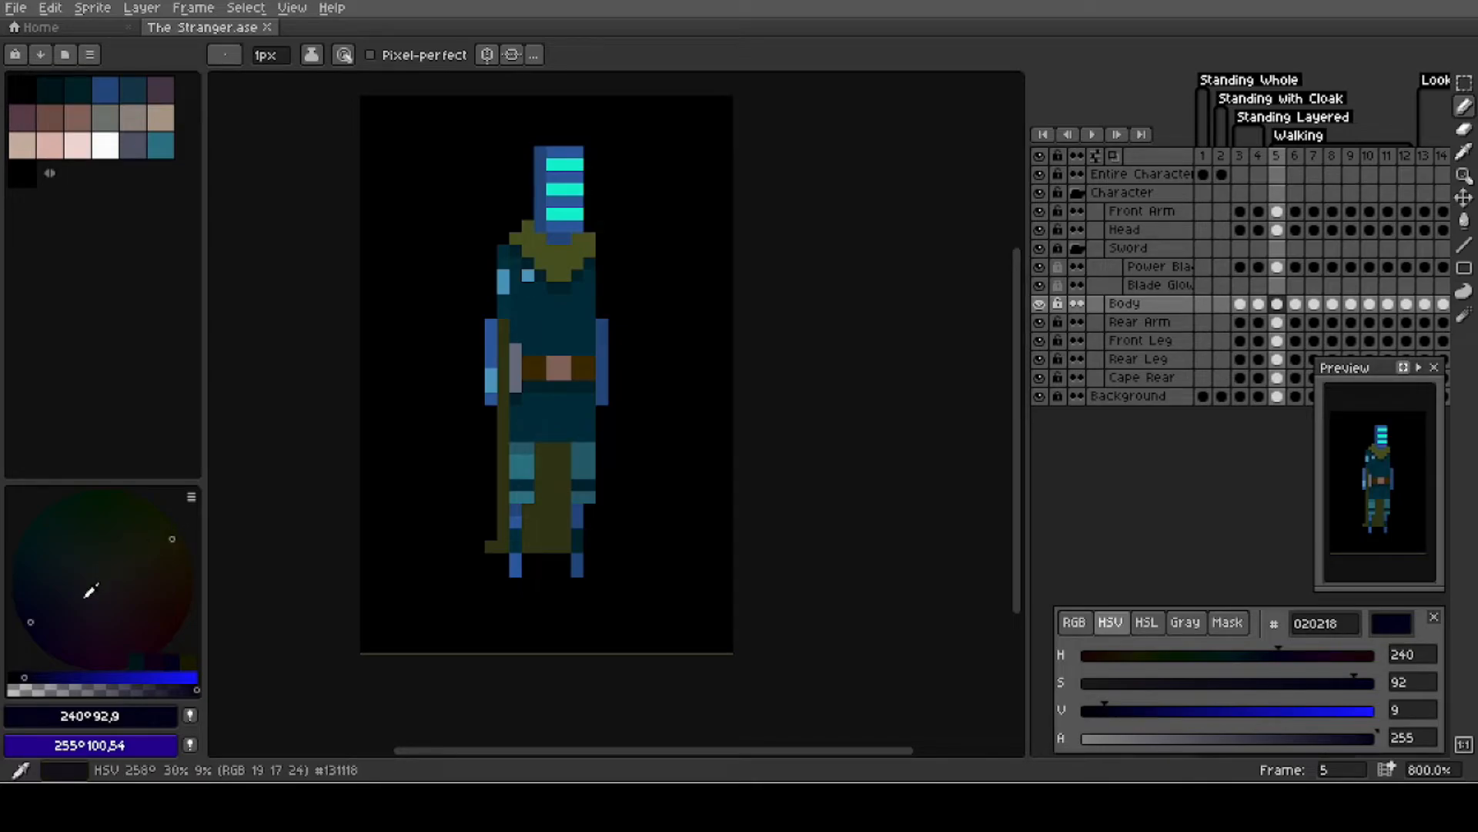
# Try the colour wheel's Monochromatic harmony and turn its Discrete option on and back off.
pyautogui.click(192, 498)
pyautogui.click(254, 562)
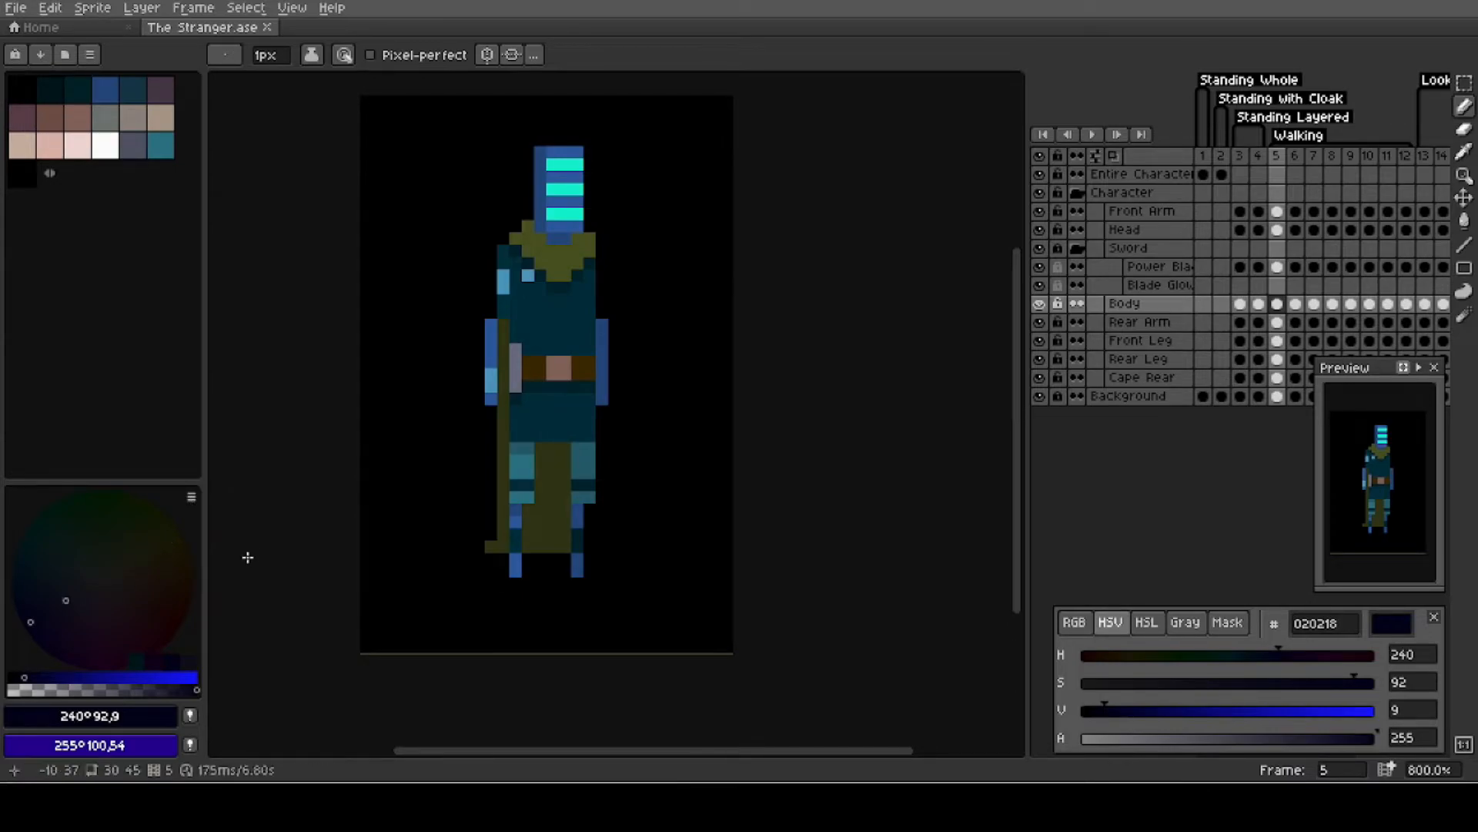
pyautogui.click(193, 499)
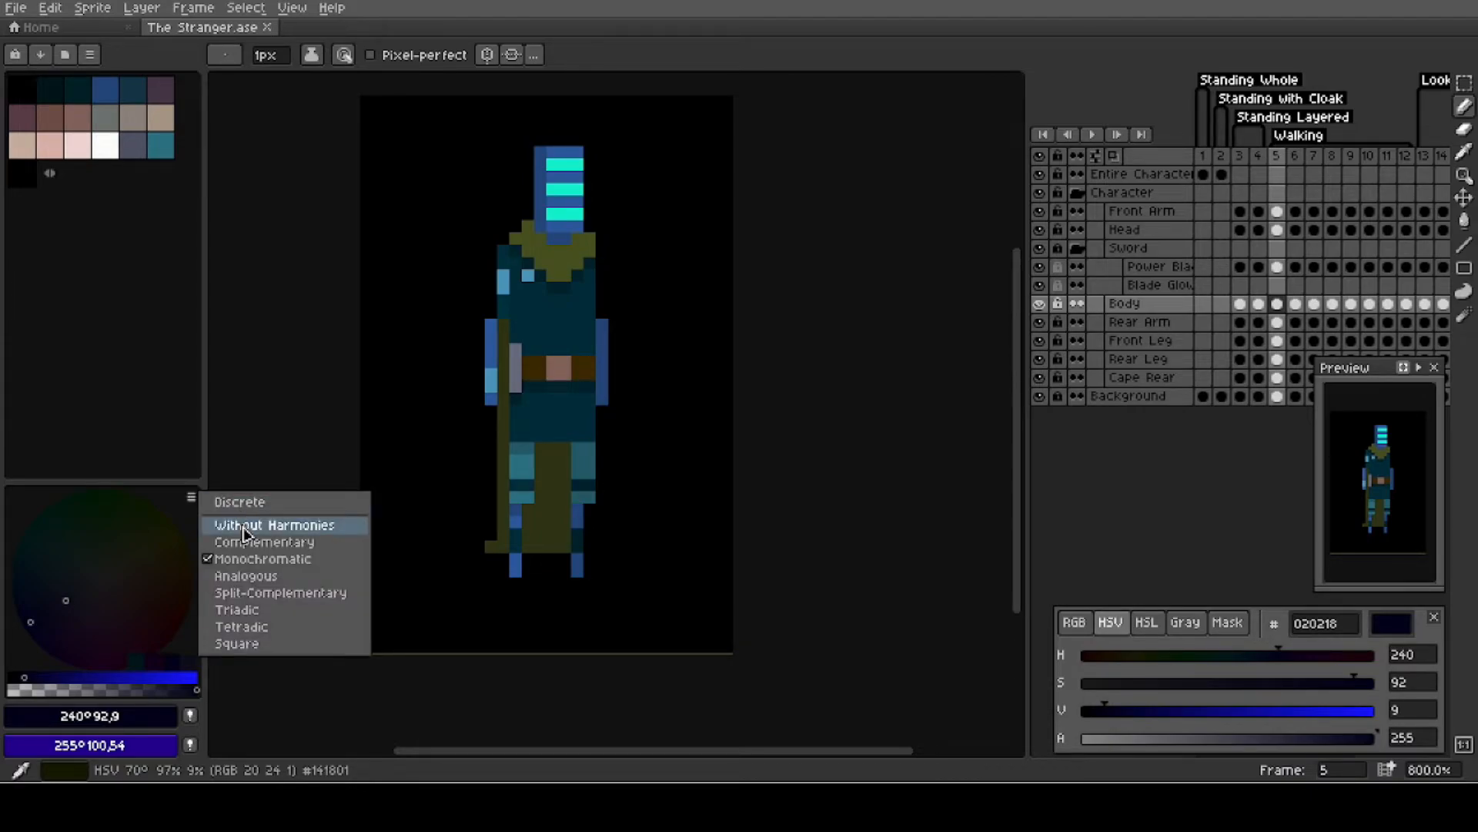
pyautogui.click(235, 503)
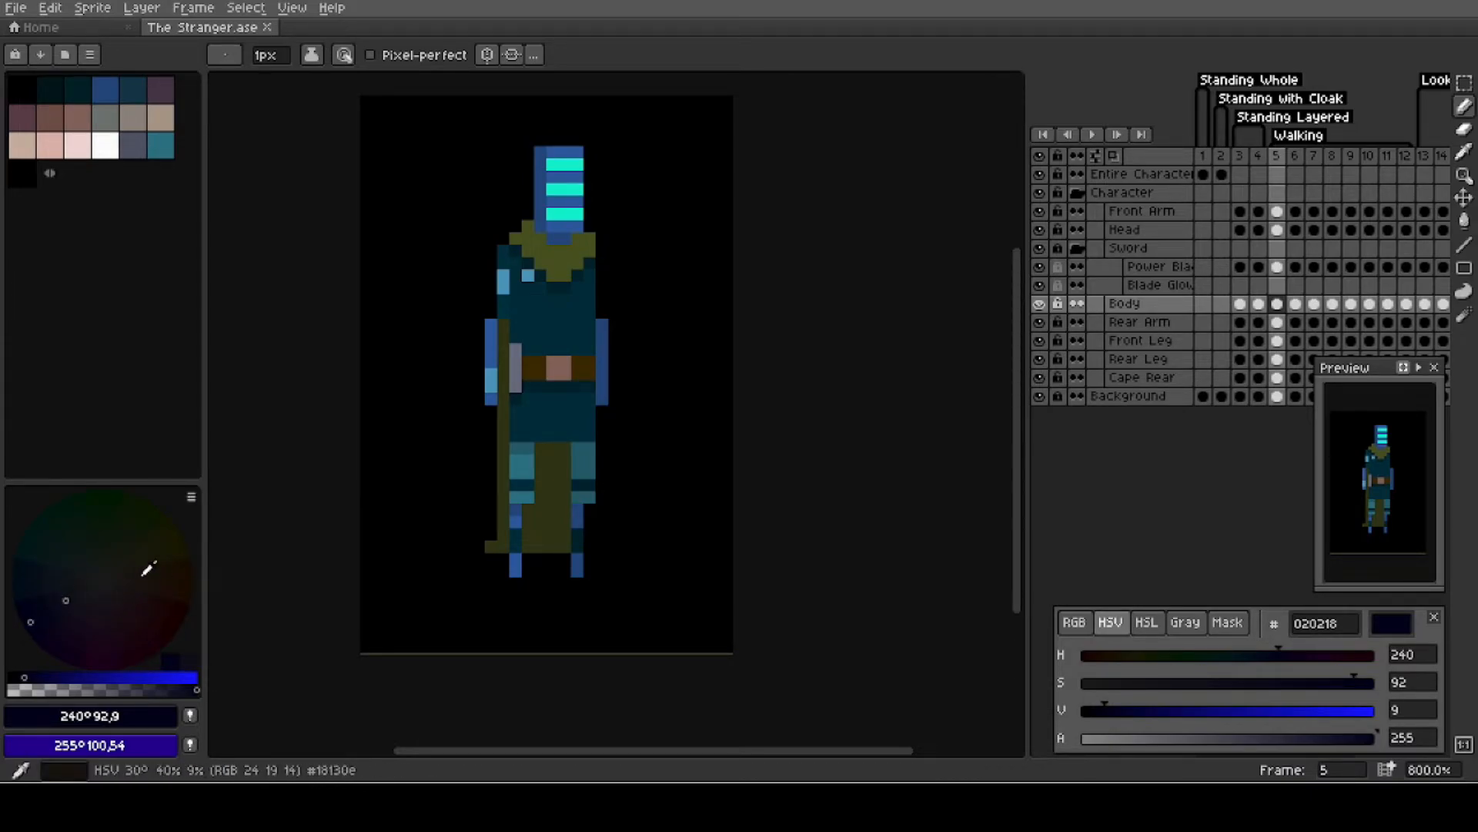
pyautogui.click(193, 498)
pyautogui.click(212, 502)
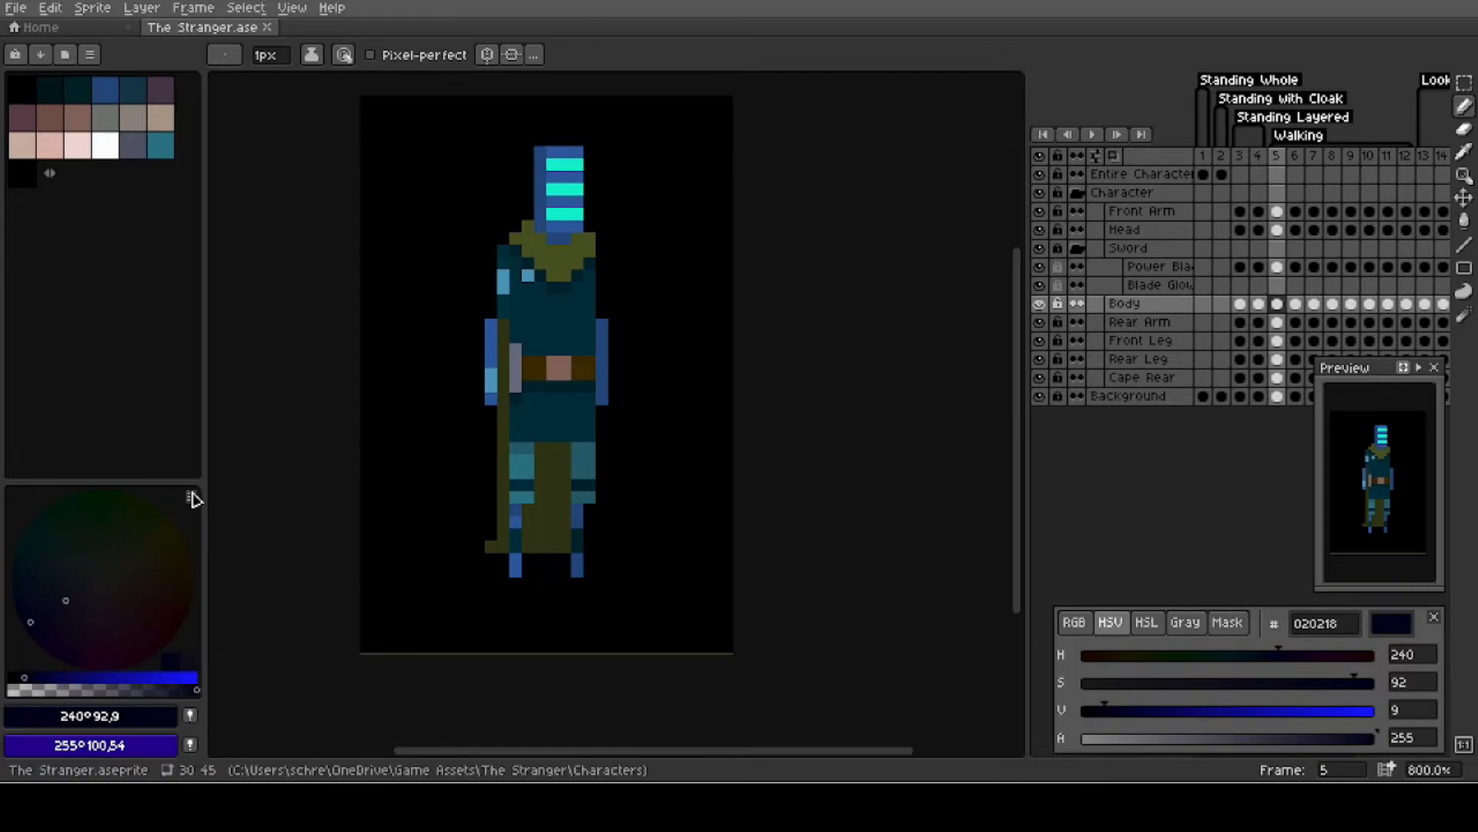
# Set the colour wheel to Square harmony and pick the very dark olive 16180f as the foreground colour.
pyautogui.click(192, 499)
pyautogui.click(231, 651)
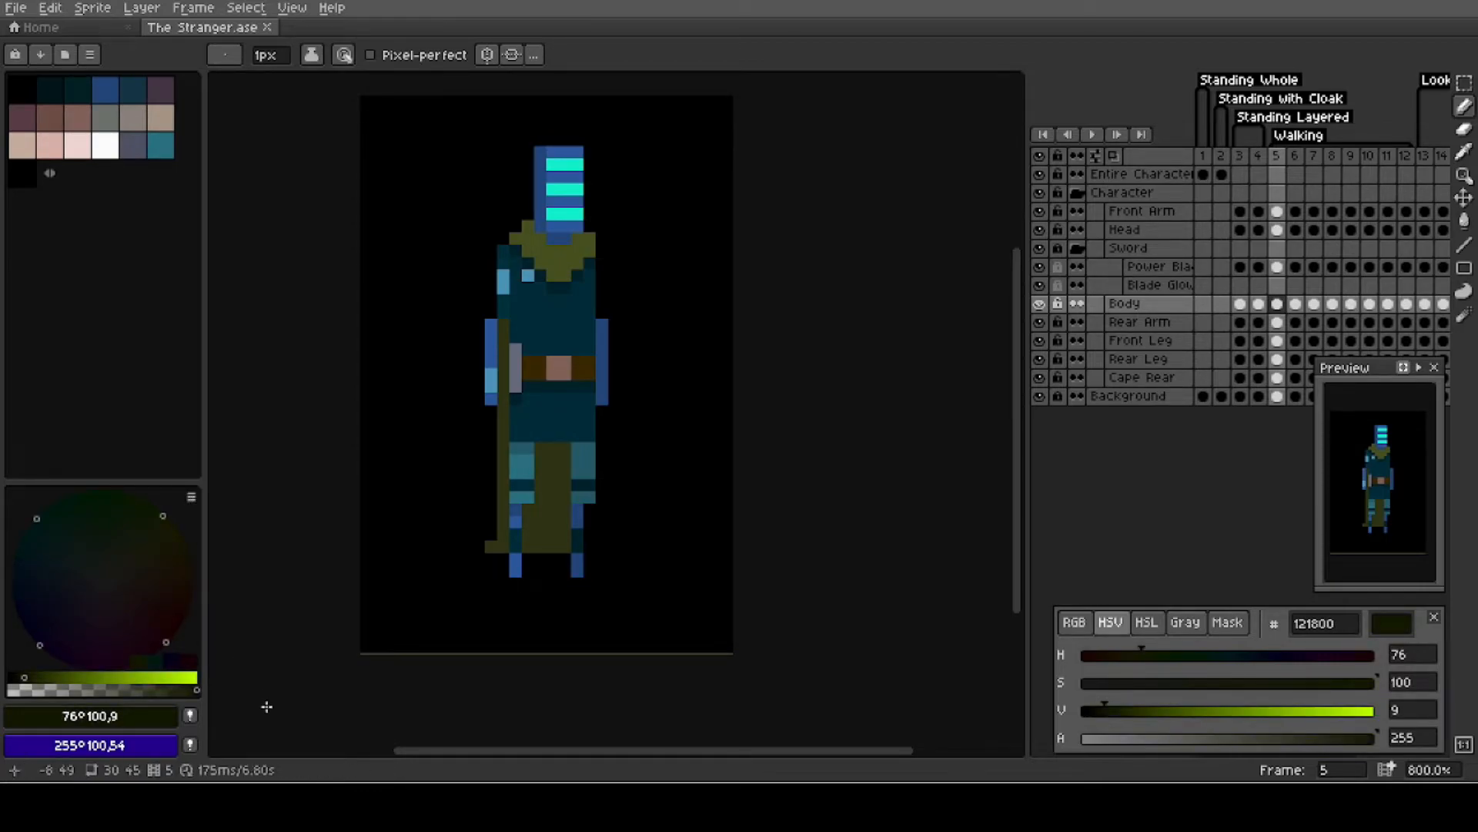
pyautogui.click(124, 553)
pyautogui.click(126, 555)
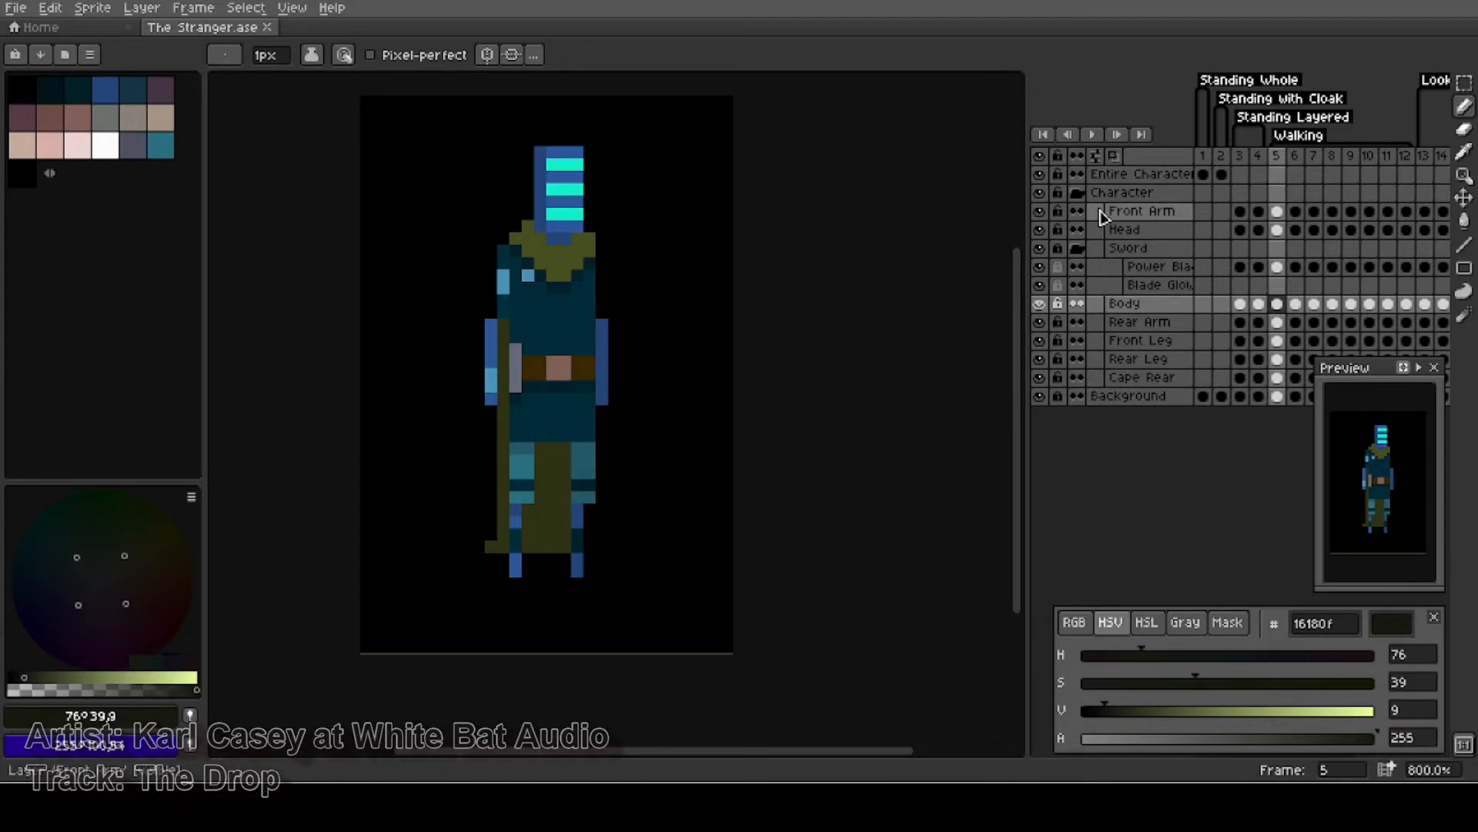
# Start playback in the preview window, briefly play the Walking animation on the canvas, and return to frame 5.
pyautogui.click(1418, 369)
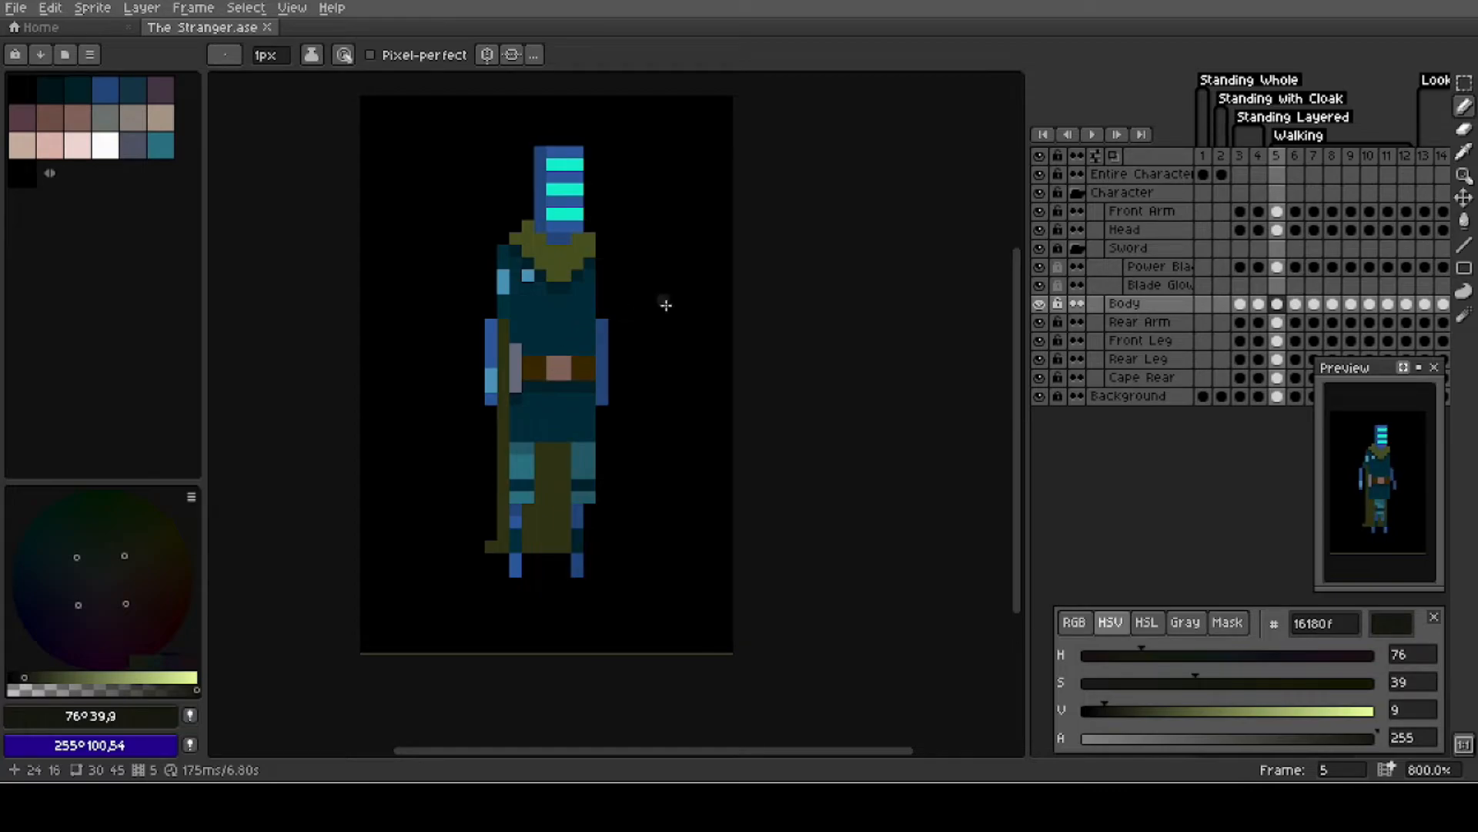
pyautogui.click(1092, 135)
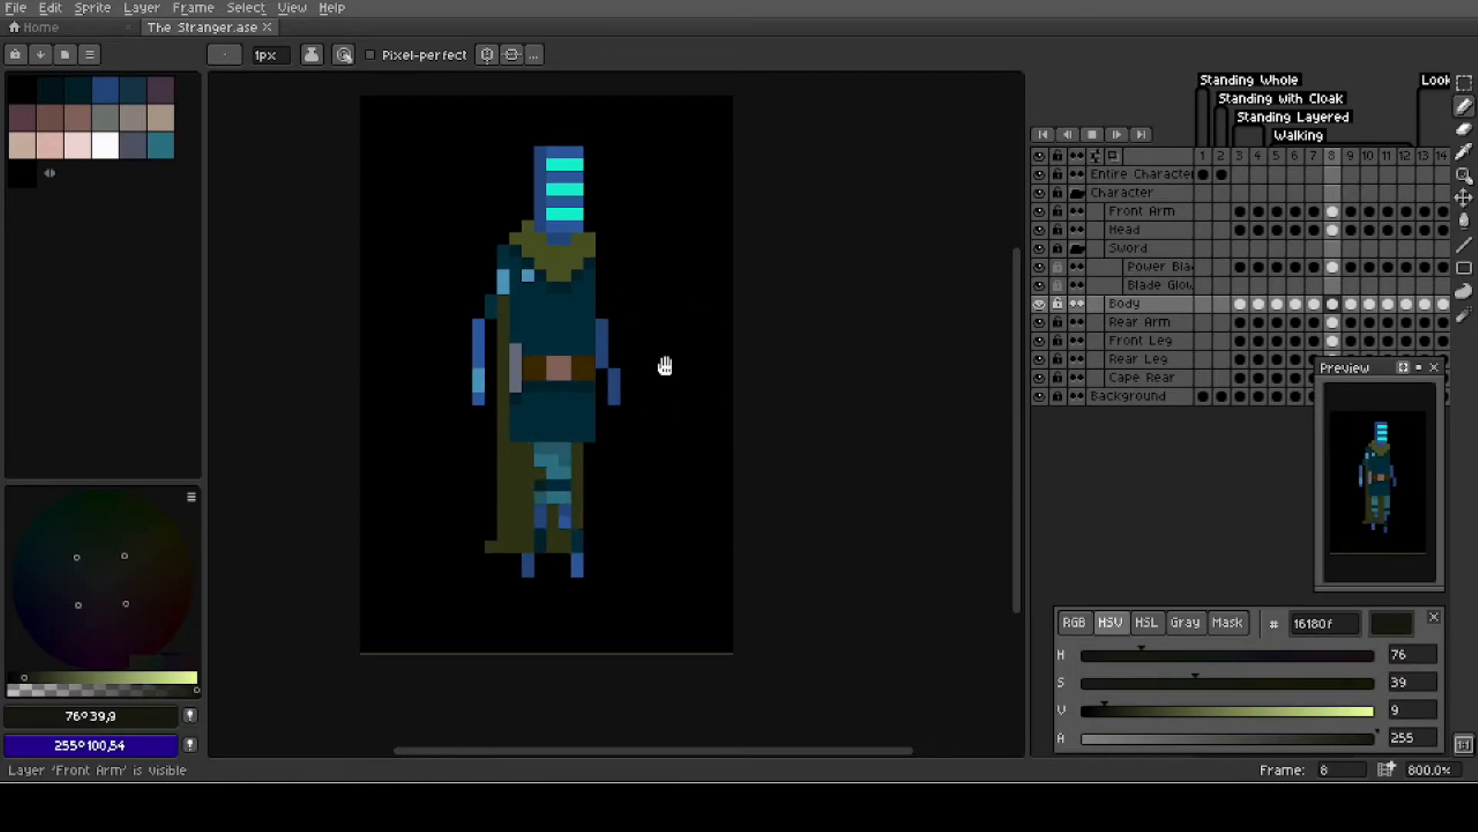
pyautogui.click(1095, 137)
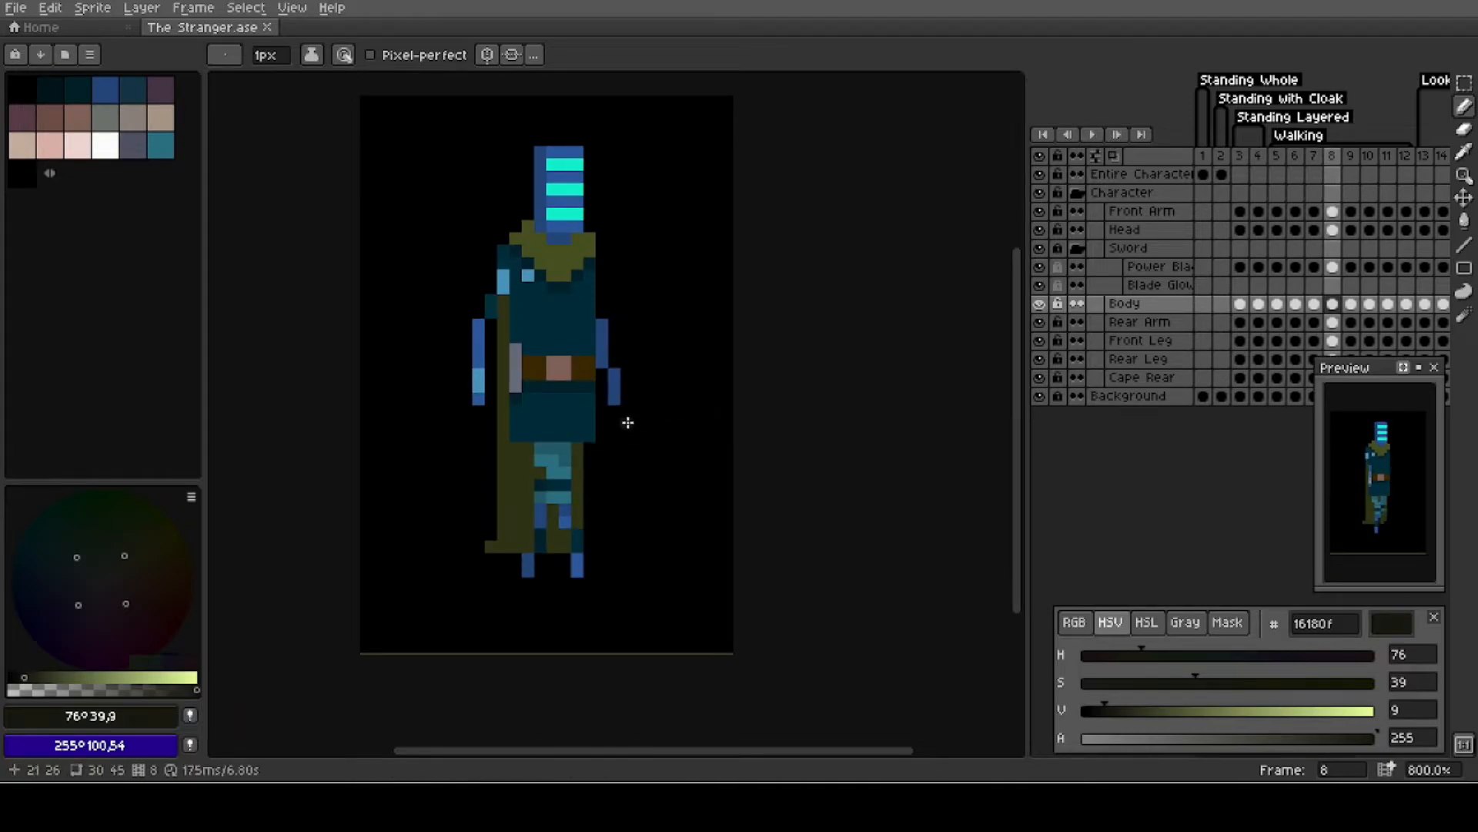
pyautogui.click(1277, 156)
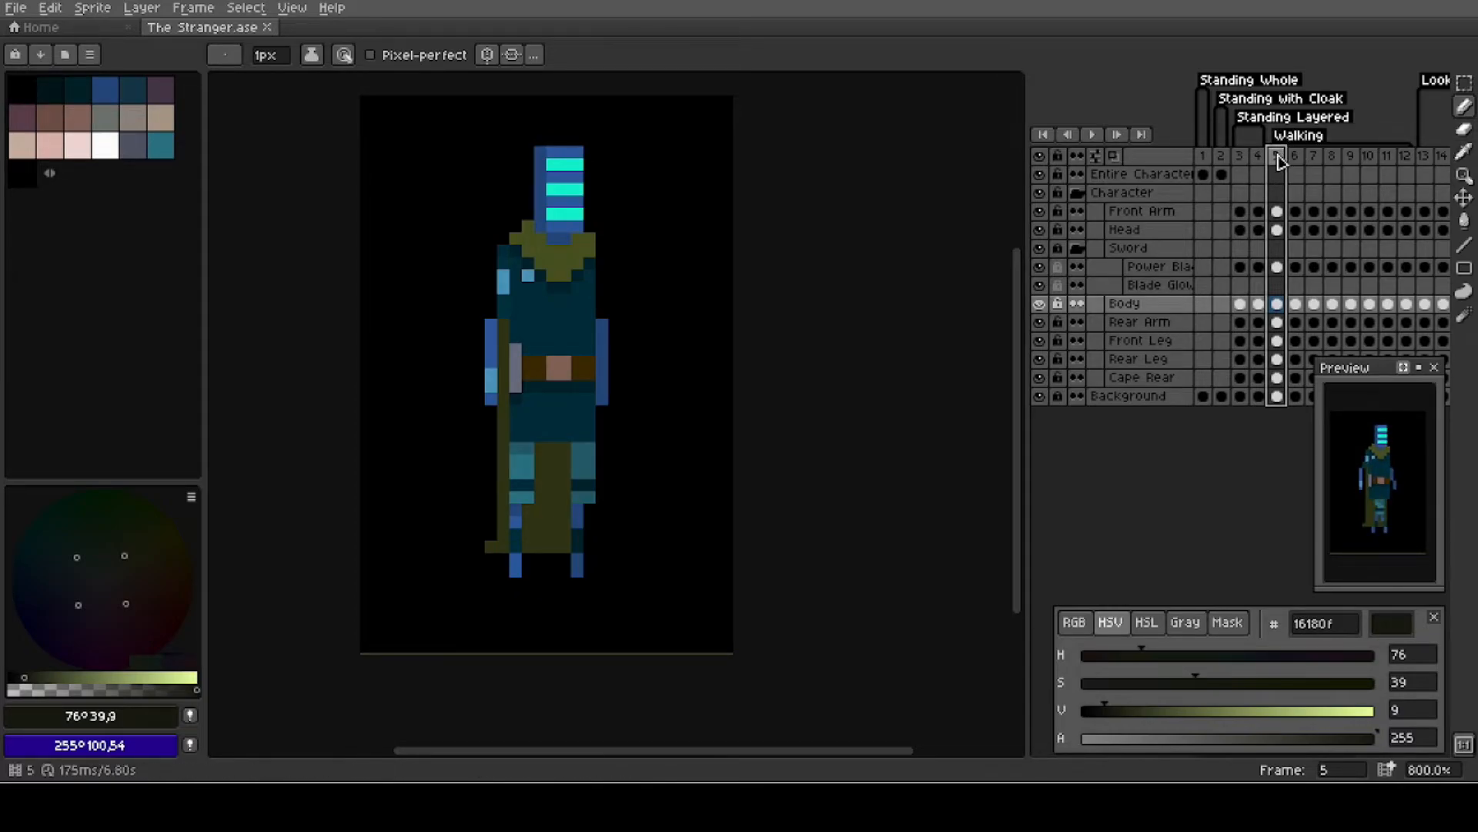
# Examine which tagged frame ranges of The Stranger can be exported and cancel the export.
pyautogui.click(50, 9)
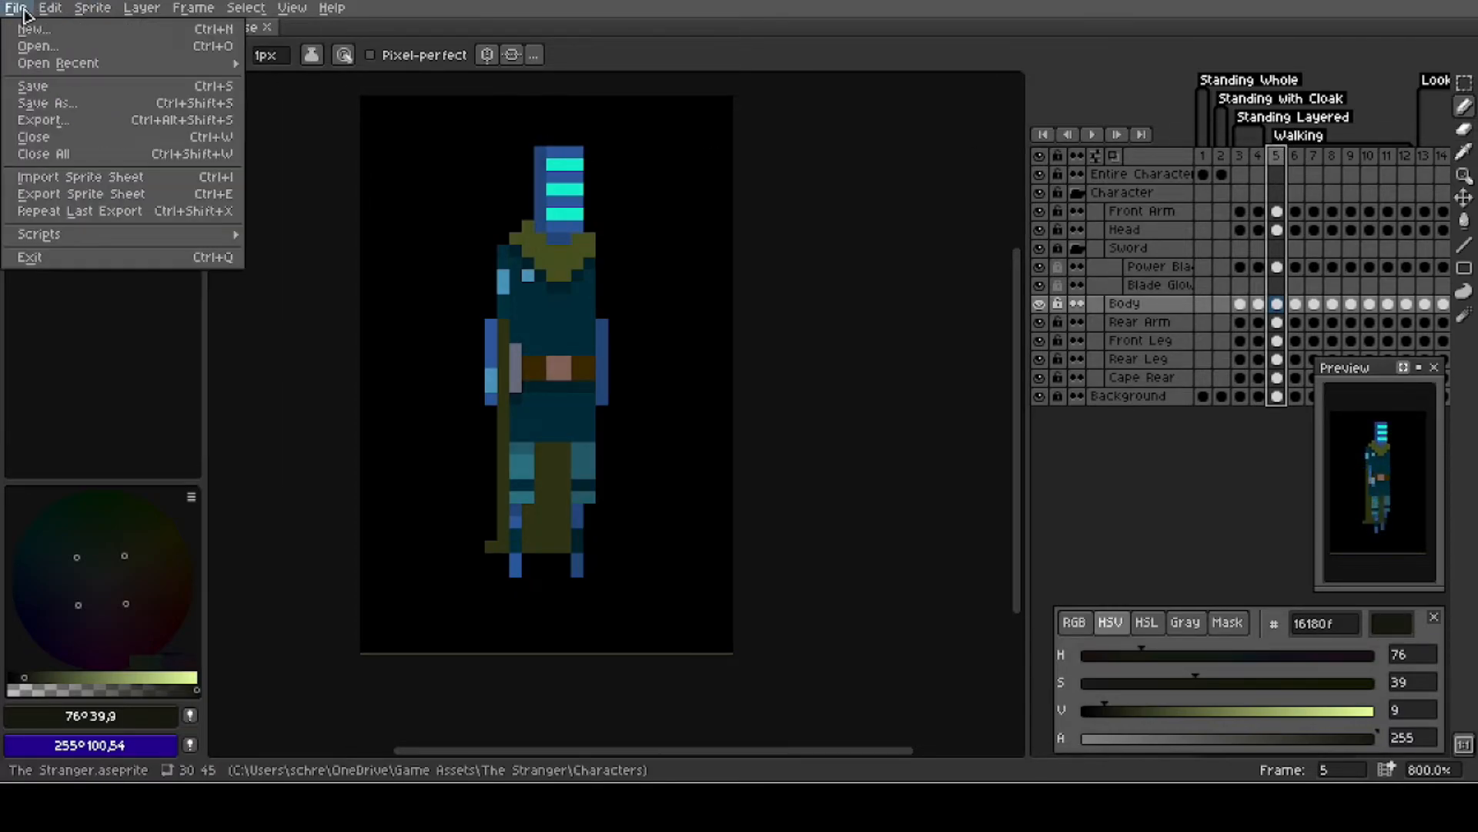
pyautogui.click(40, 121)
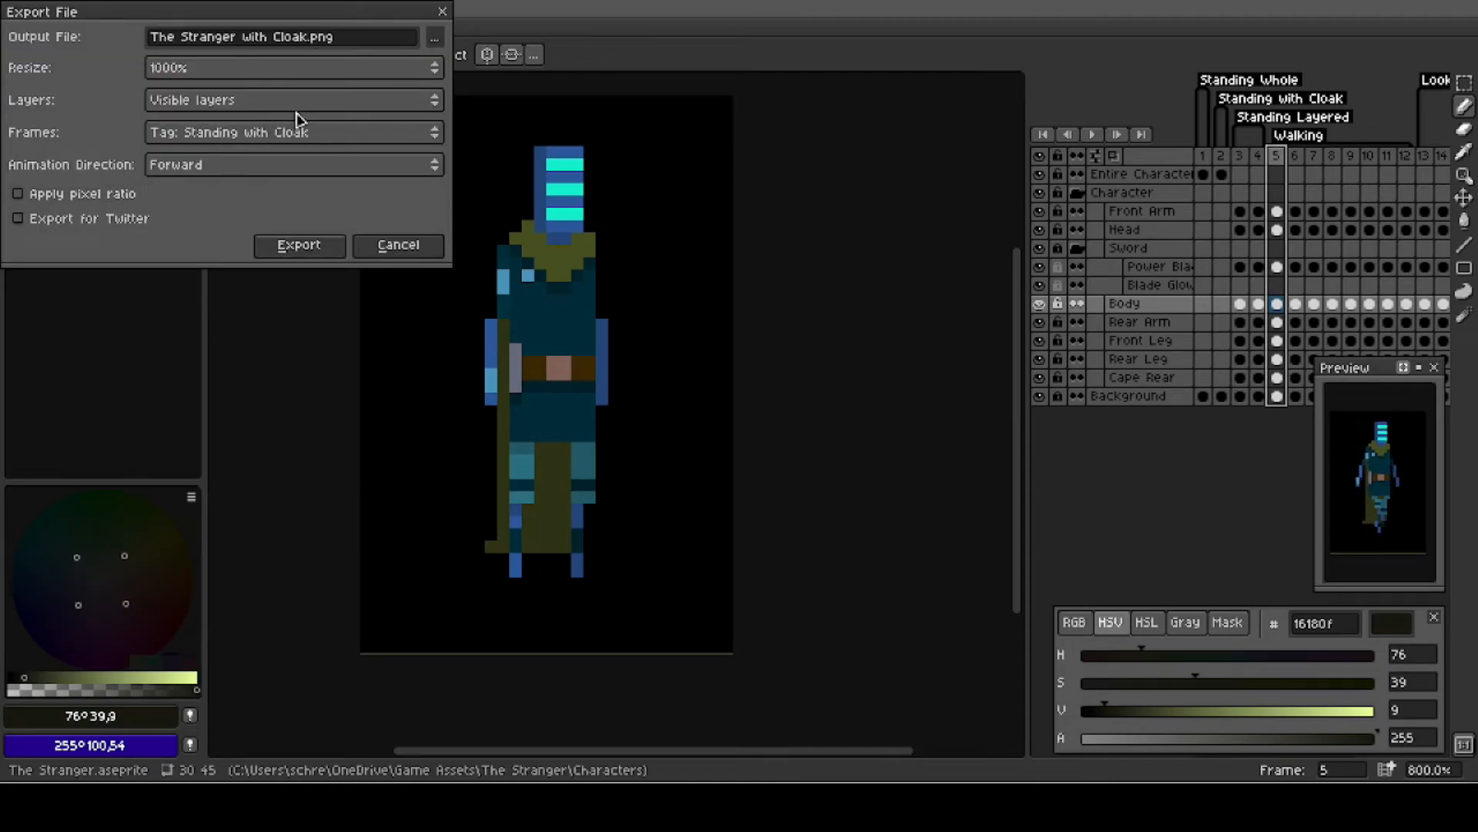
pyautogui.click(422, 138)
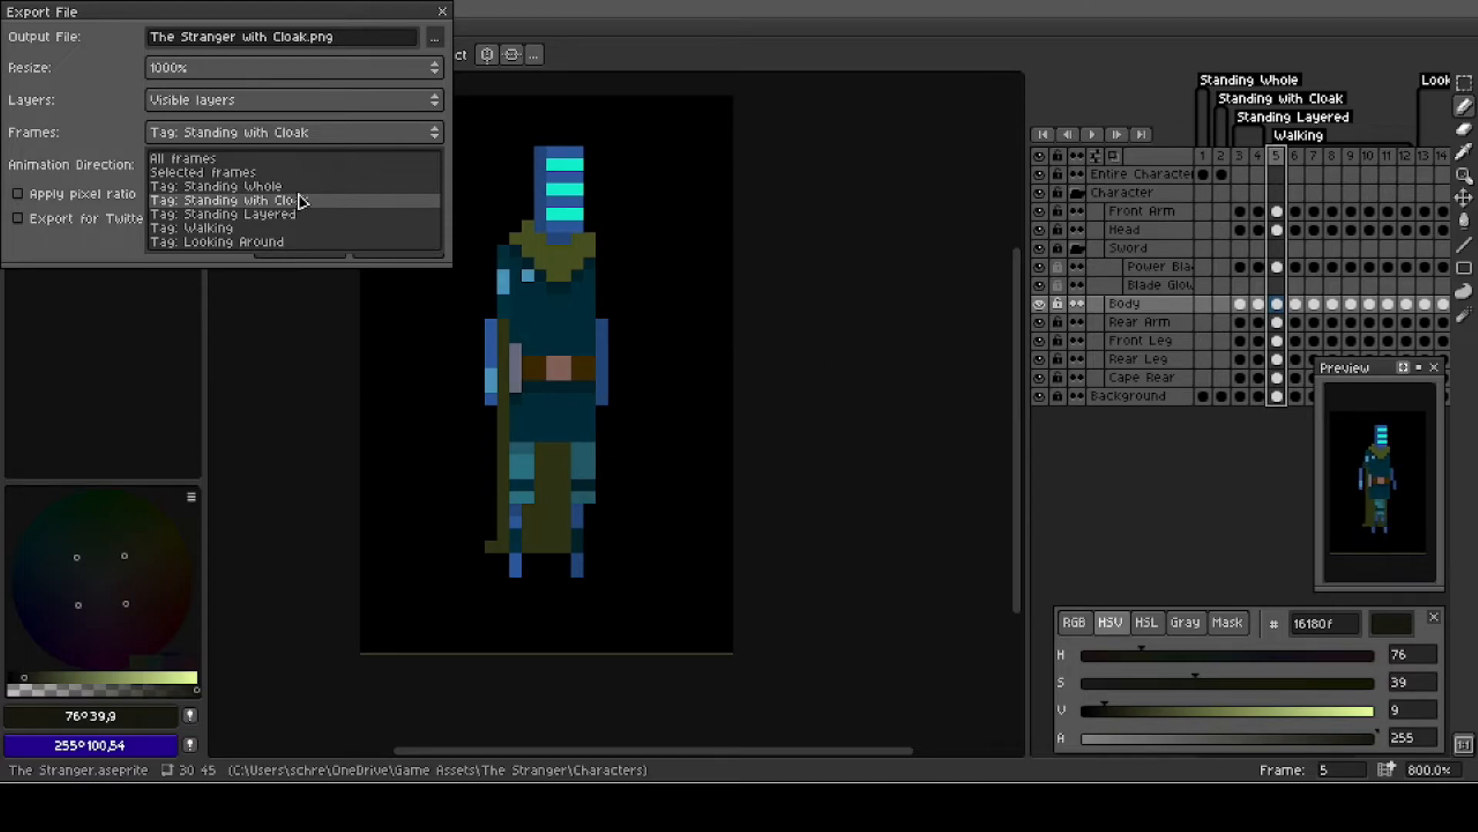
pyautogui.click(335, 137)
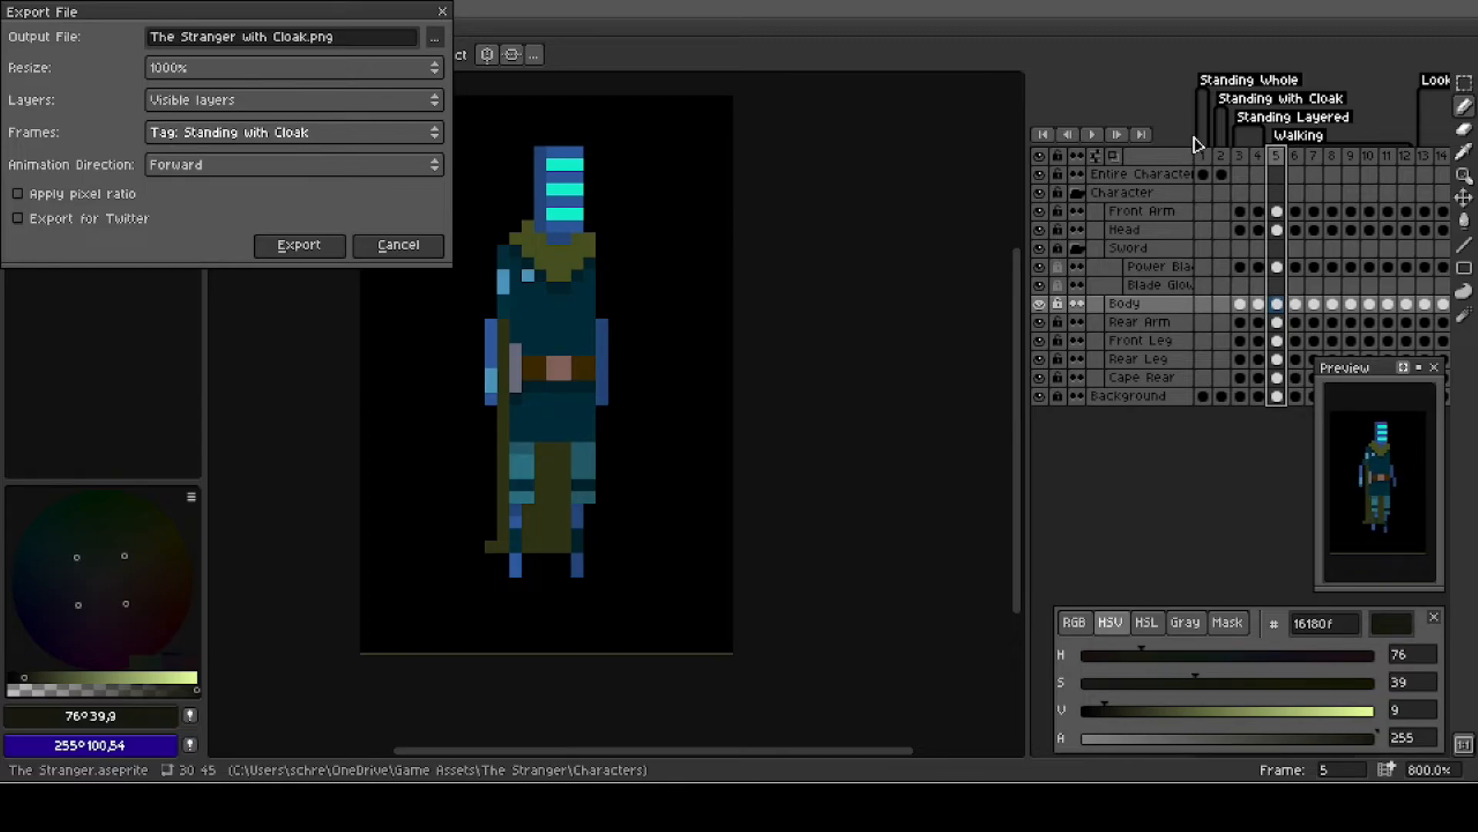
pyautogui.click(435, 245)
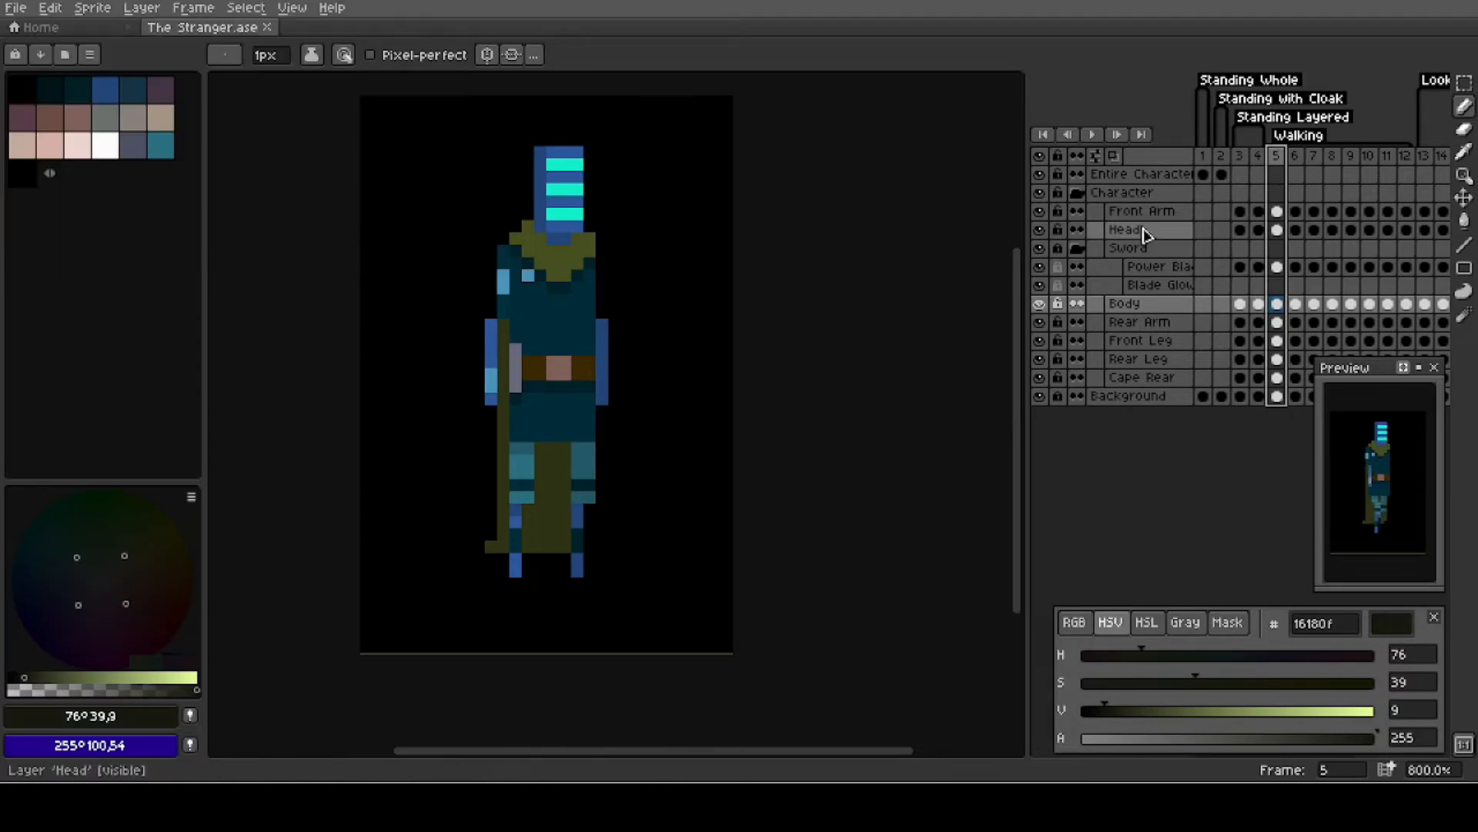
# Go to frame 1, select its Entire Character cel, and hide and reshow the Entire Character and Background layers.
pyautogui.click(1203, 157)
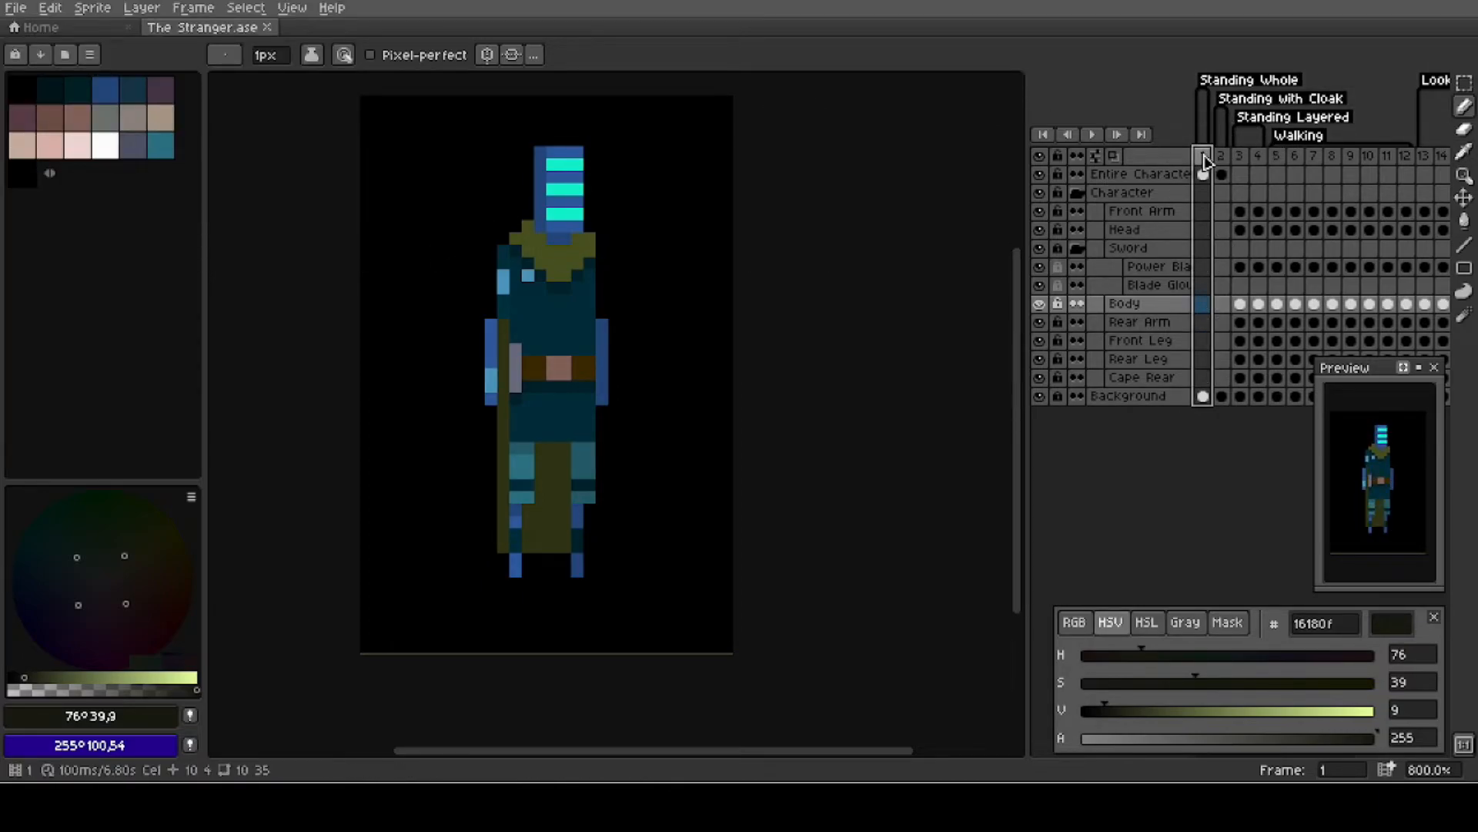
pyautogui.click(1041, 175)
pyautogui.click(1042, 175)
pyautogui.click(1222, 175)
pyautogui.click(1202, 175)
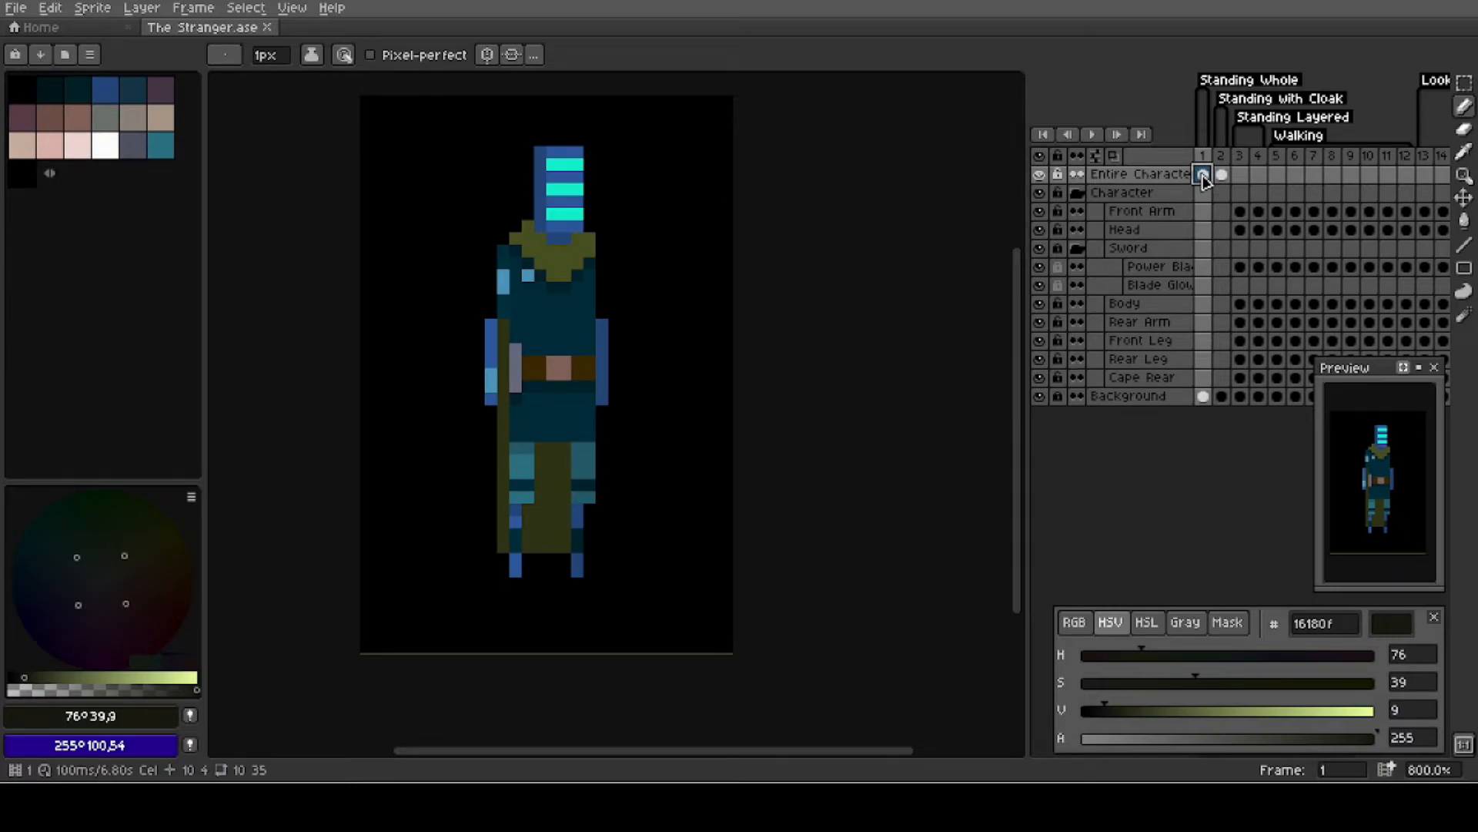
pyautogui.click(1040, 396)
pyautogui.click(1039, 396)
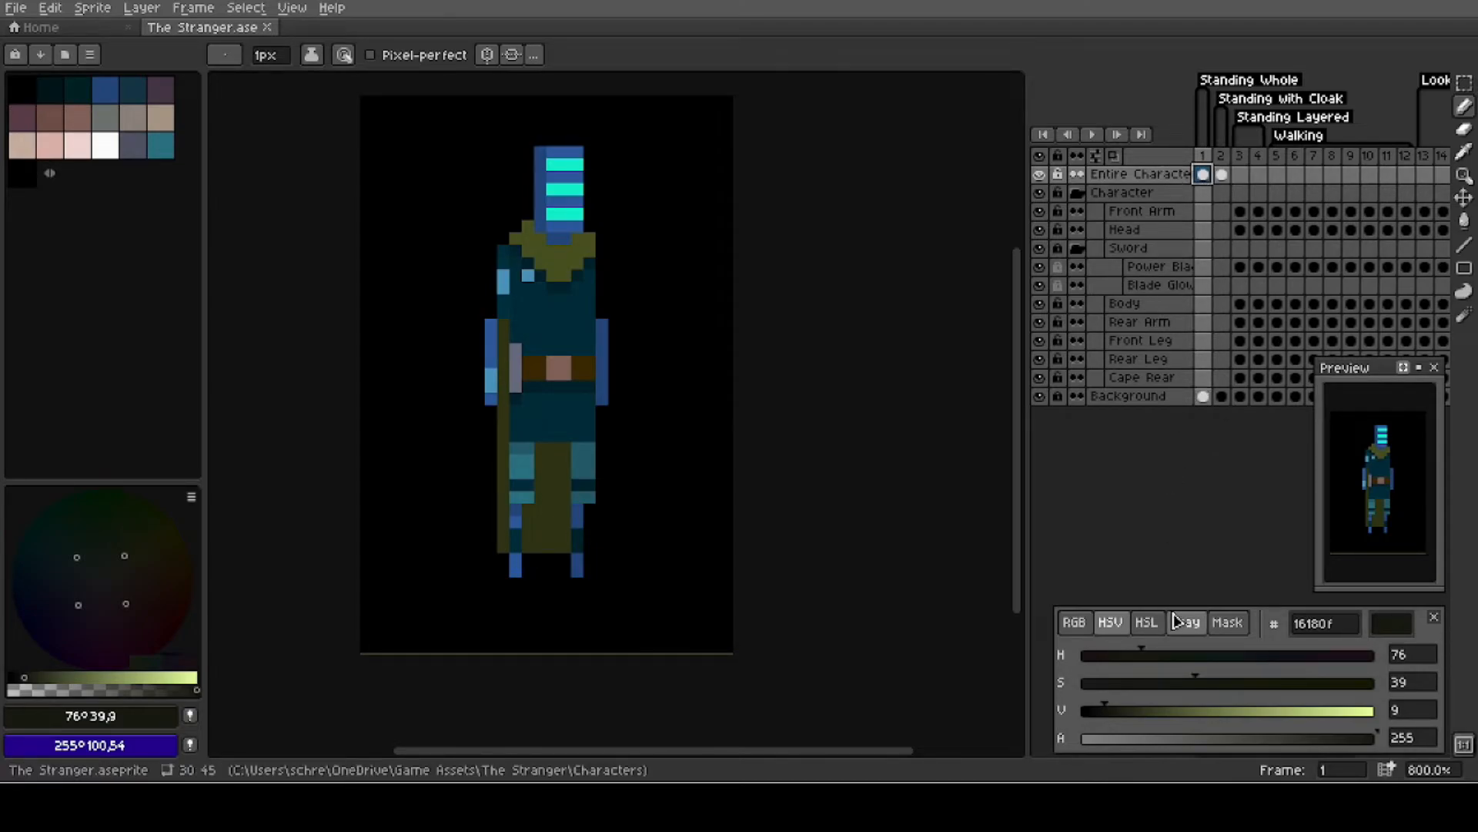
# Open Alien-Recovered.aseprite, widen the timeline to show more of its frames, and close The Stranger file.
pyautogui.moveTo(1028, 189); pyautogui.dragTo(778, 189)
pyautogui.click(16, 7)
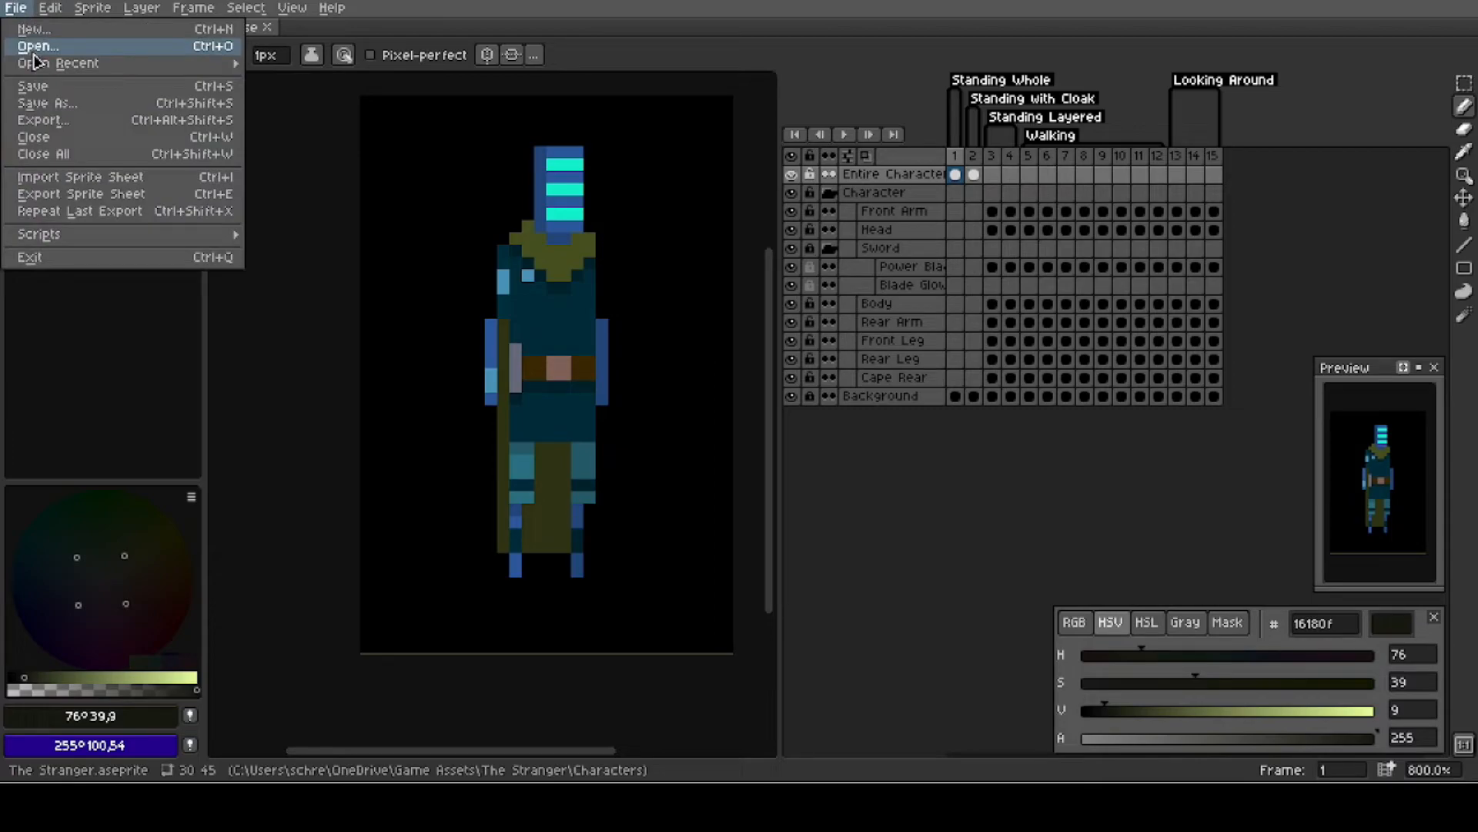
pyautogui.click(36, 46)
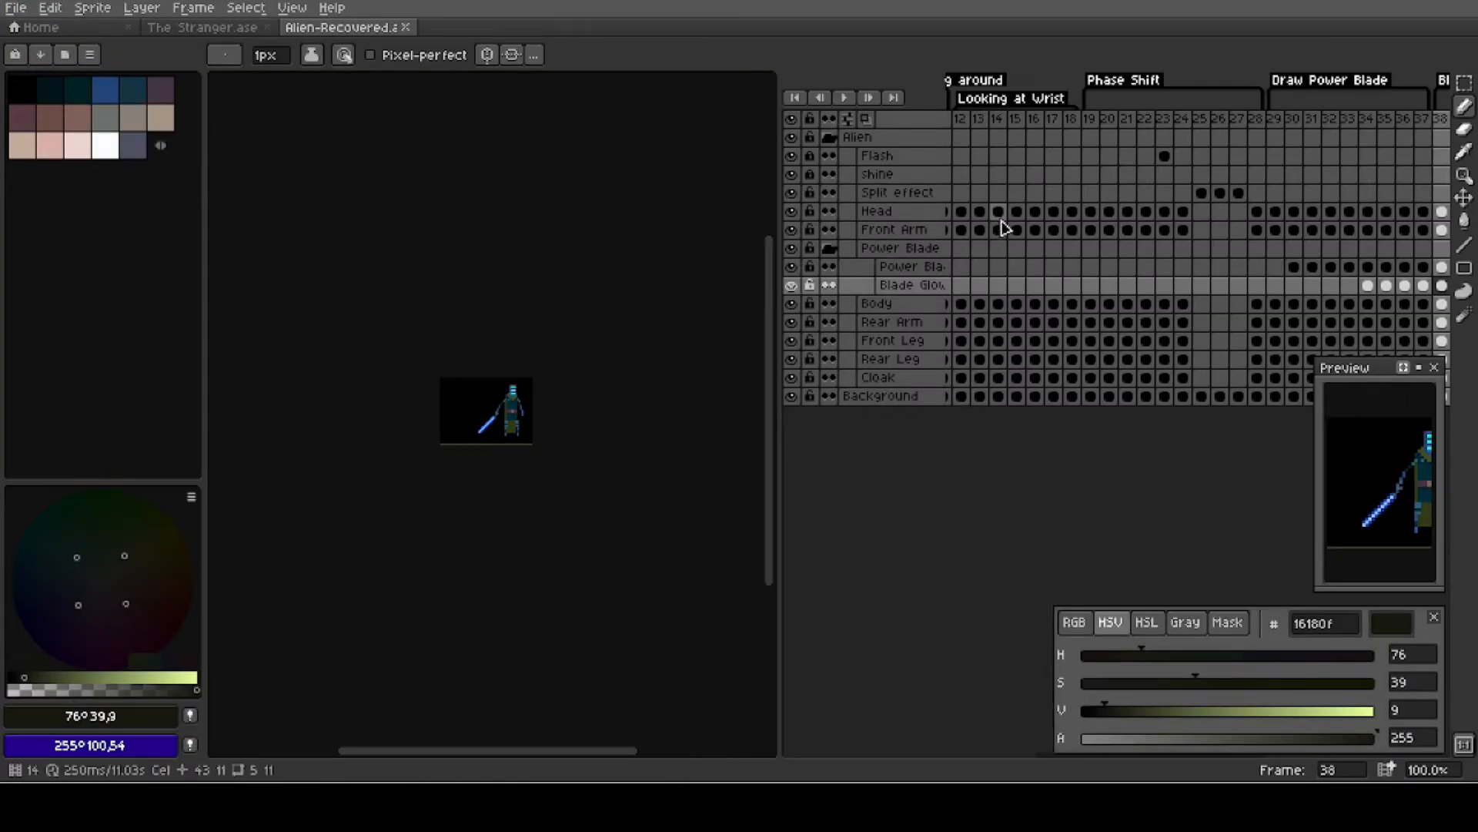
pyautogui.moveTo(777, 591); pyautogui.dragTo(573, 597)
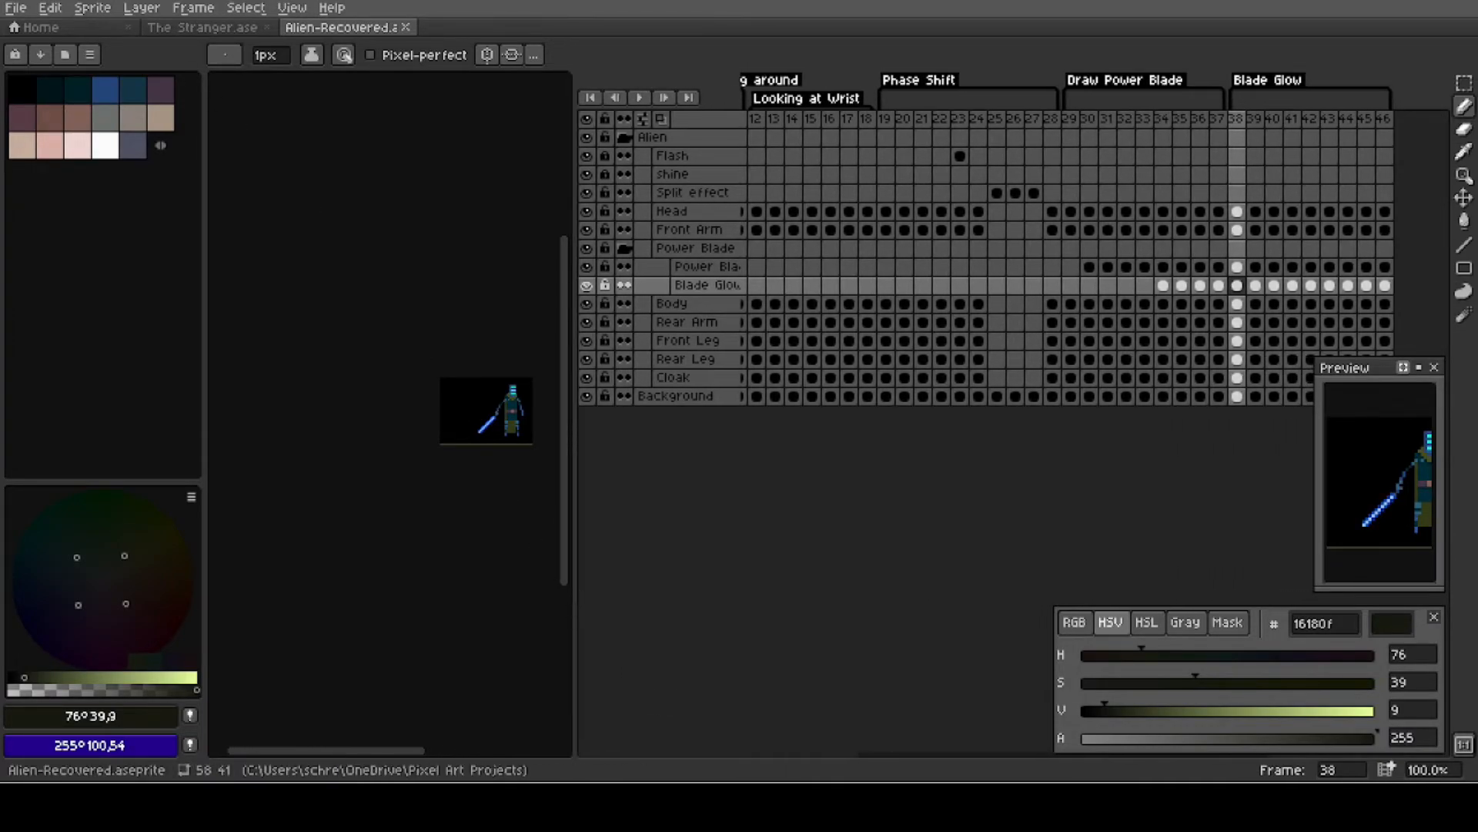
pyautogui.click(268, 27)
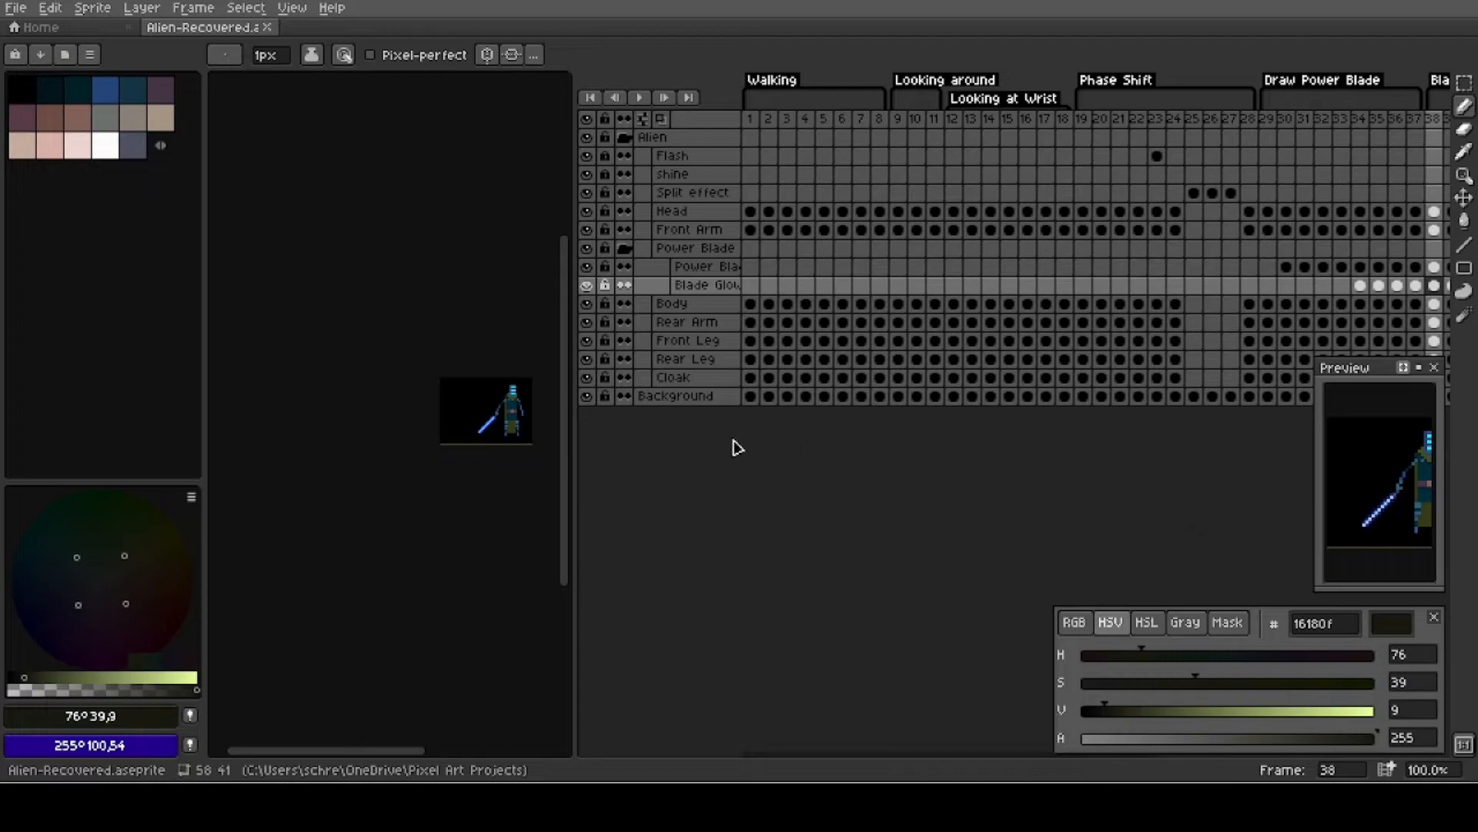
# Enlarge the canvas view to 300% and widen the preview window to fit the whole alien sprite.
pyautogui.scroll(1, 471, 385)
pyautogui.scroll(1, 481, 423)
pyautogui.moveTo(482, 423); pyautogui.dragTo(381, 202)
pyautogui.scroll(1, 382, 201)
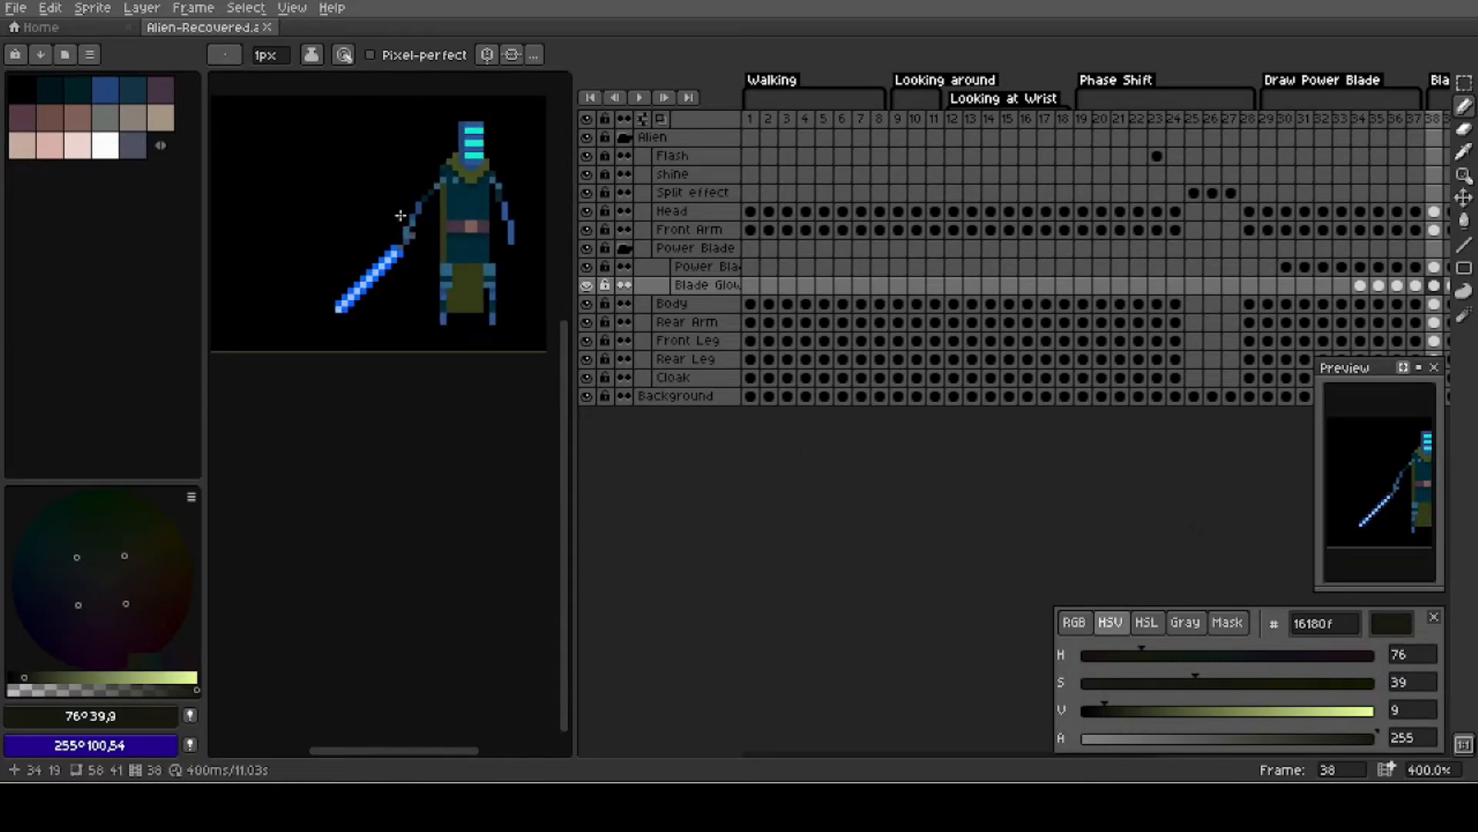
pyautogui.scroll(-1, 497, 310)
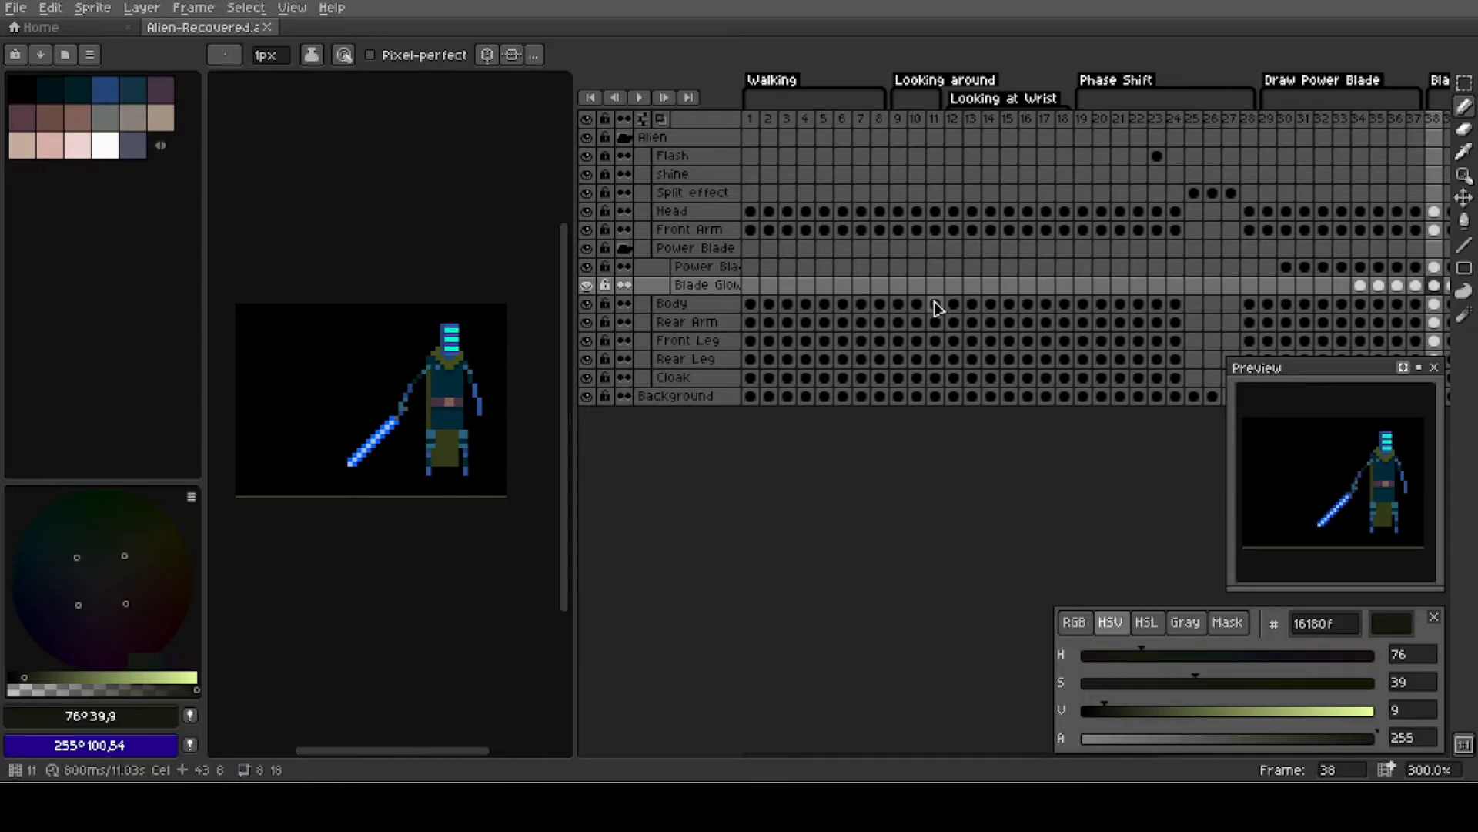
# Preview the Walking, Looking around, Looking at Wrist, Phase Shift, Draw Power Blade and Blade Glow animations from their first frames.
pyautogui.click(751, 119)
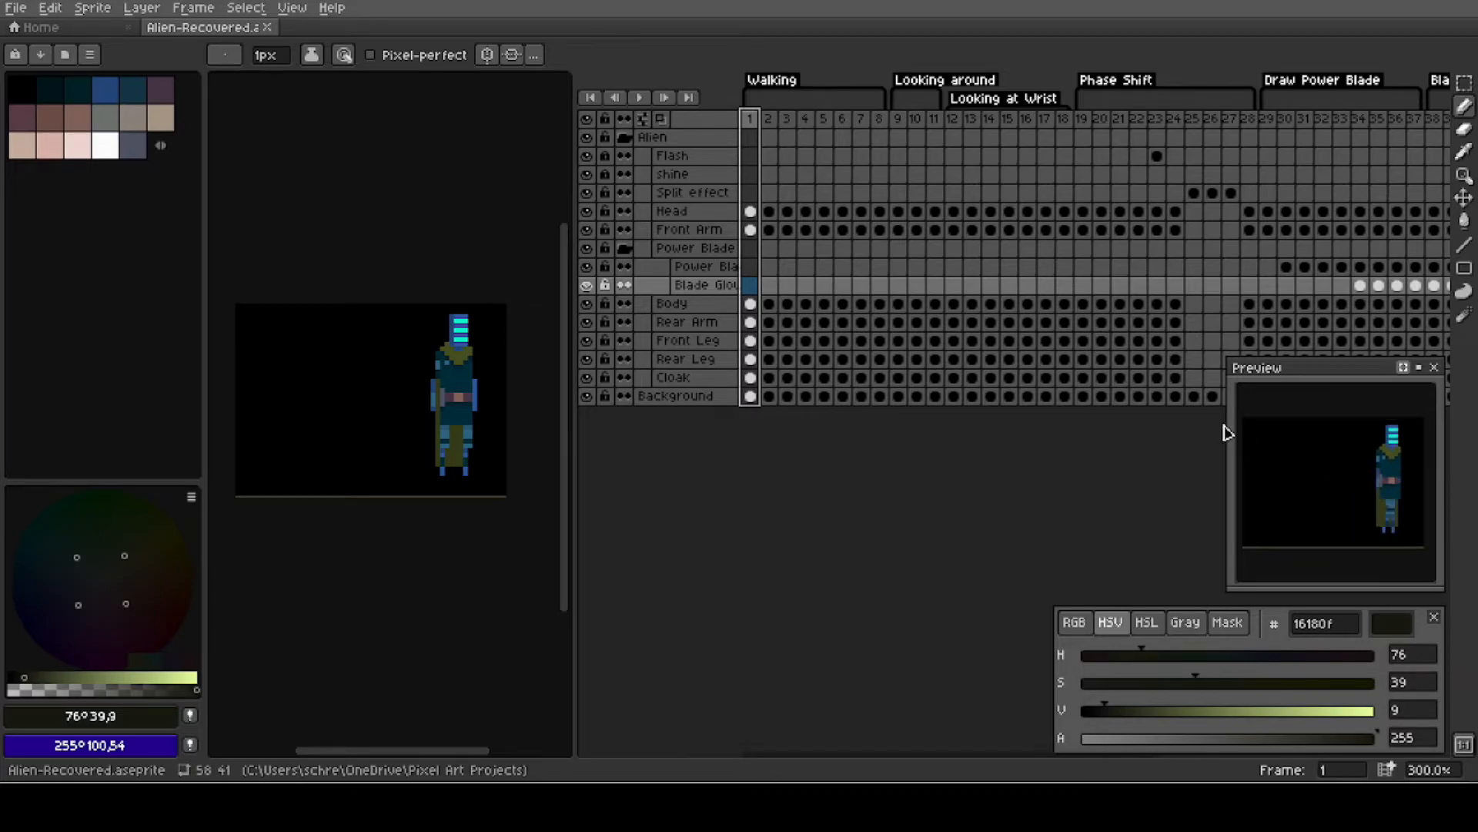
pyautogui.click(897, 118)
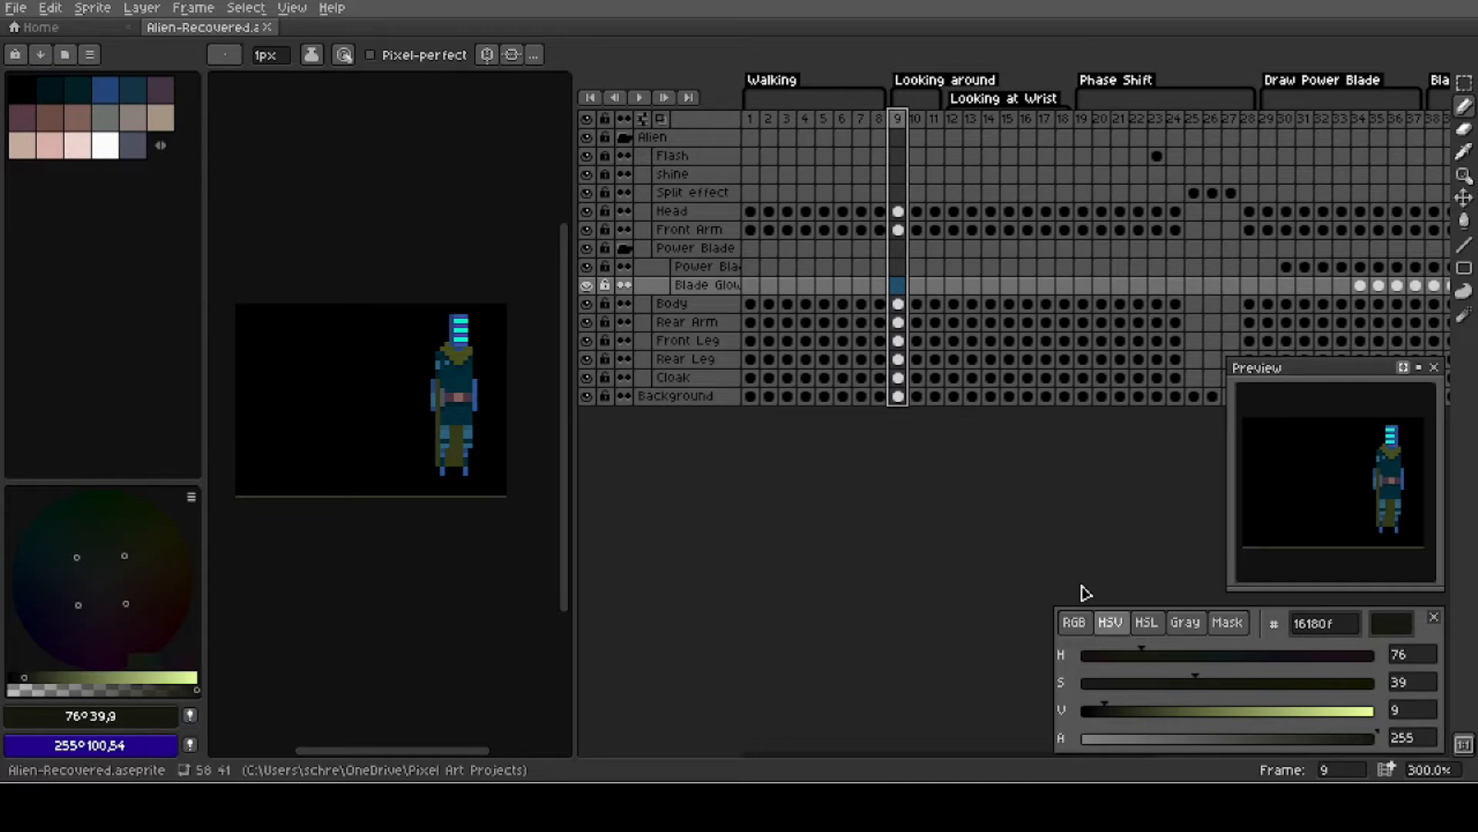
pyautogui.click(957, 127)
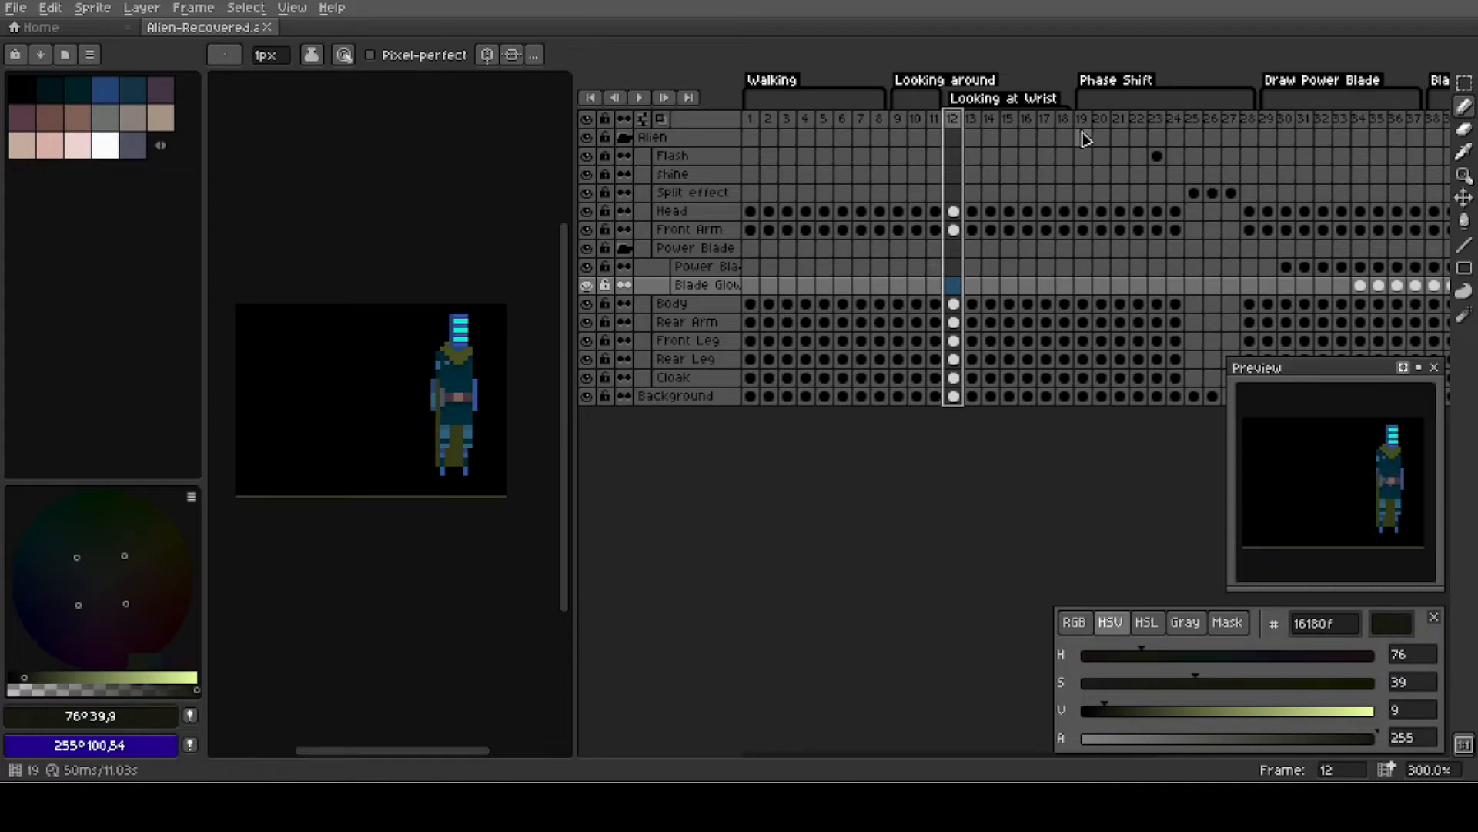
pyautogui.click(1081, 123)
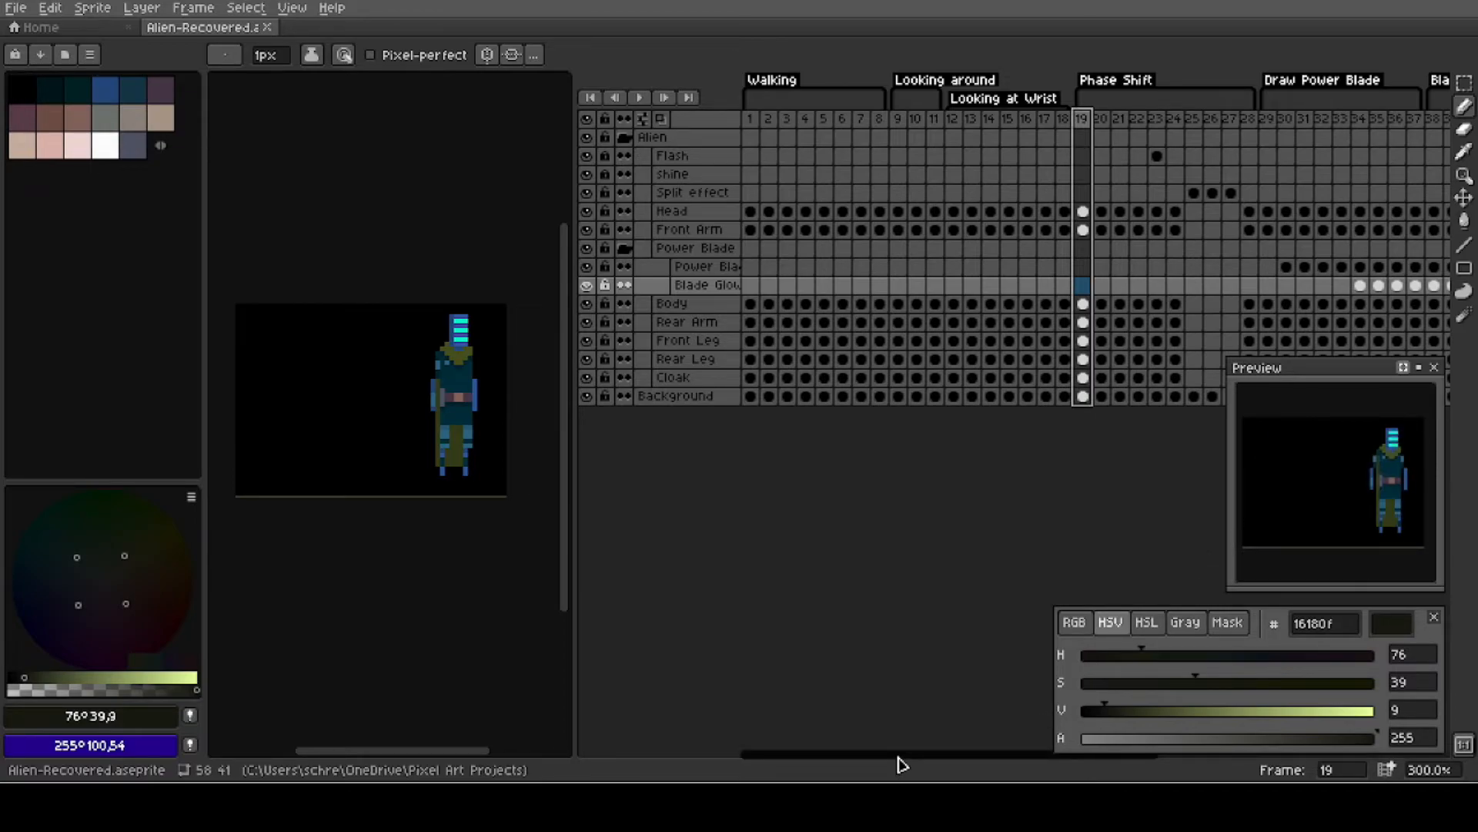
pyautogui.moveTo(751, 755); pyautogui.dragTo(727, 683)
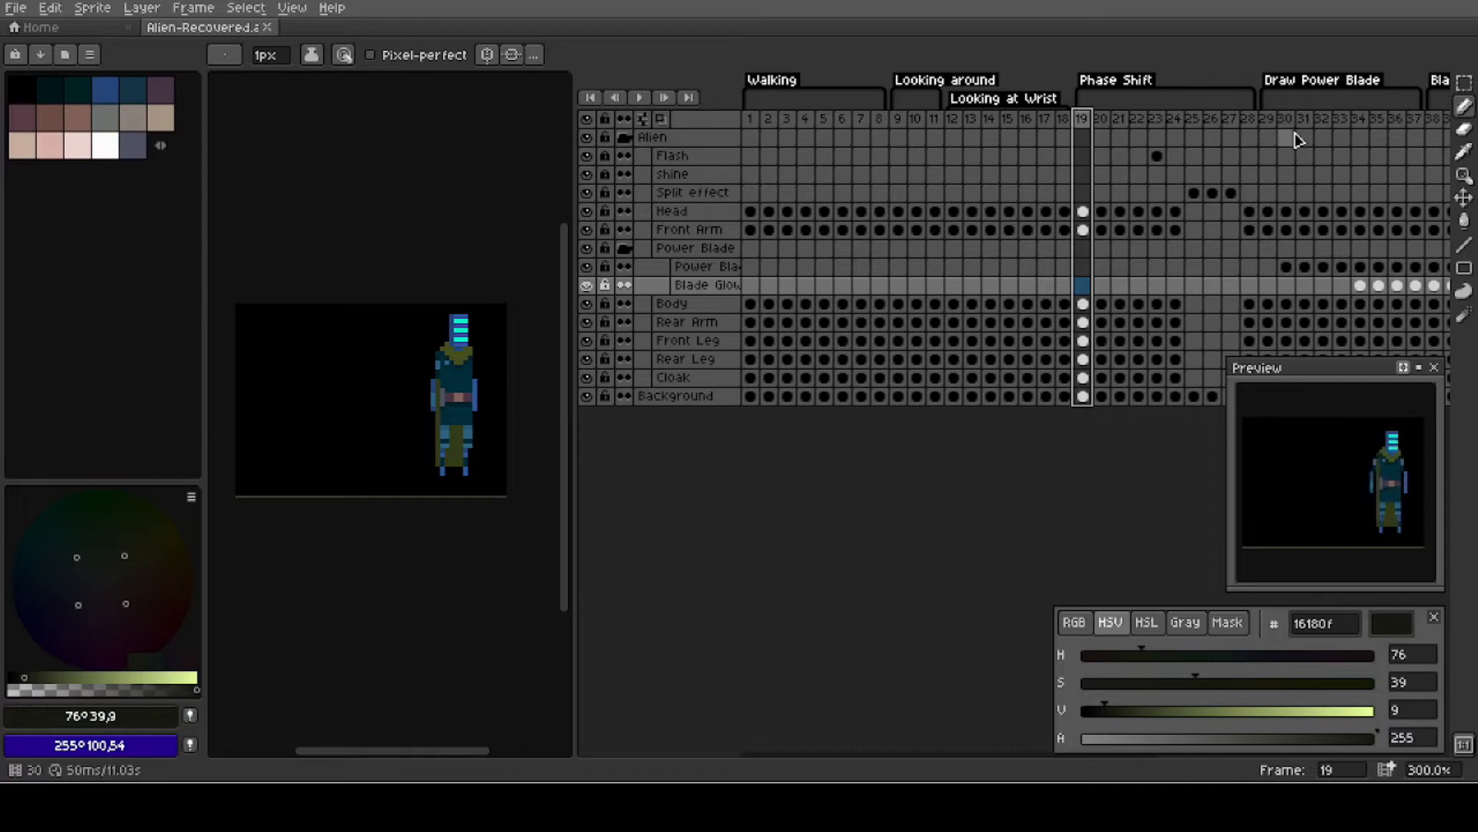
pyautogui.click(1266, 138)
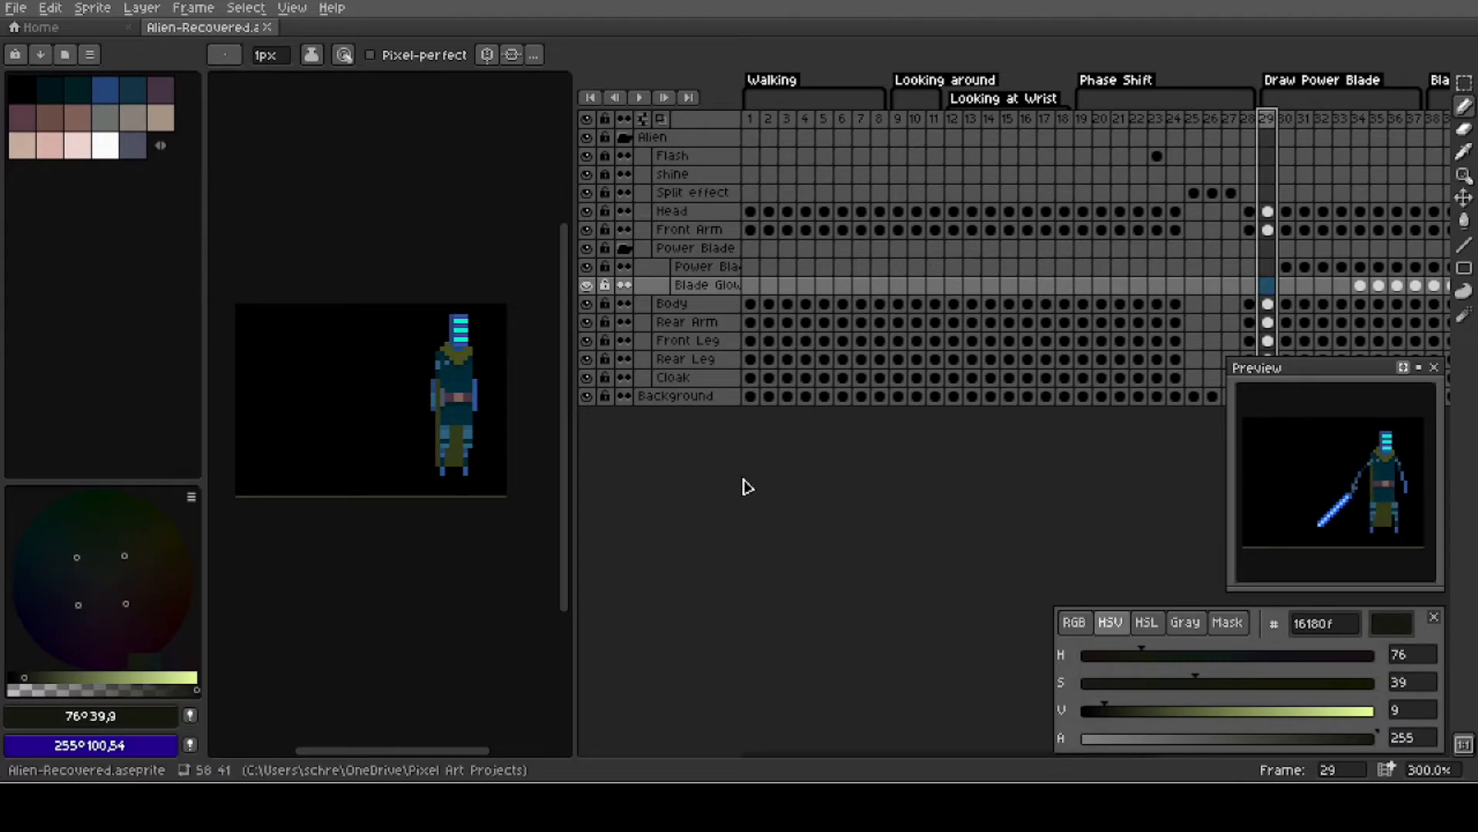
pyautogui.moveTo(797, 765); pyautogui.dragTo(962, 763)
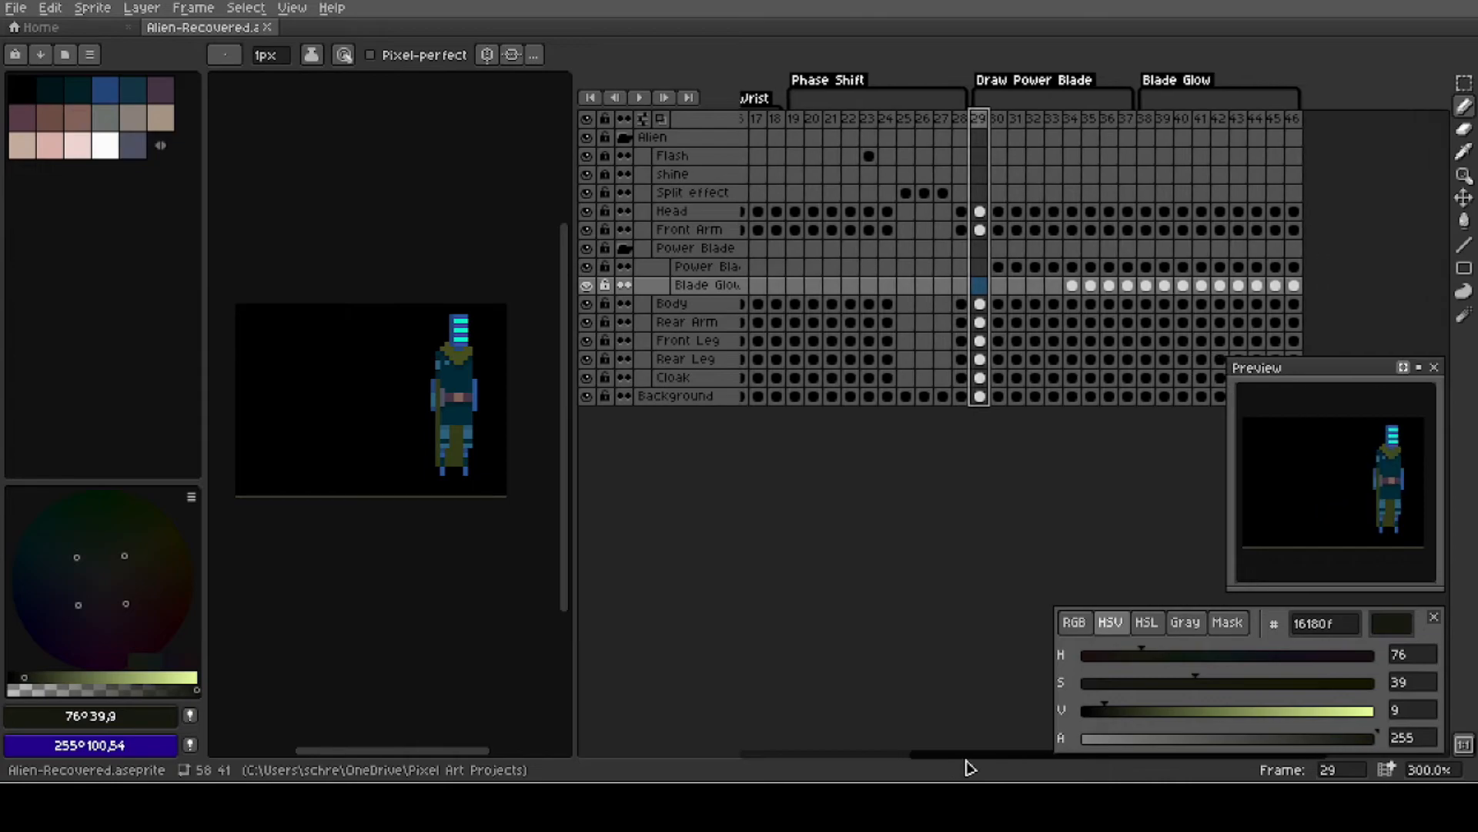
pyautogui.click(1146, 119)
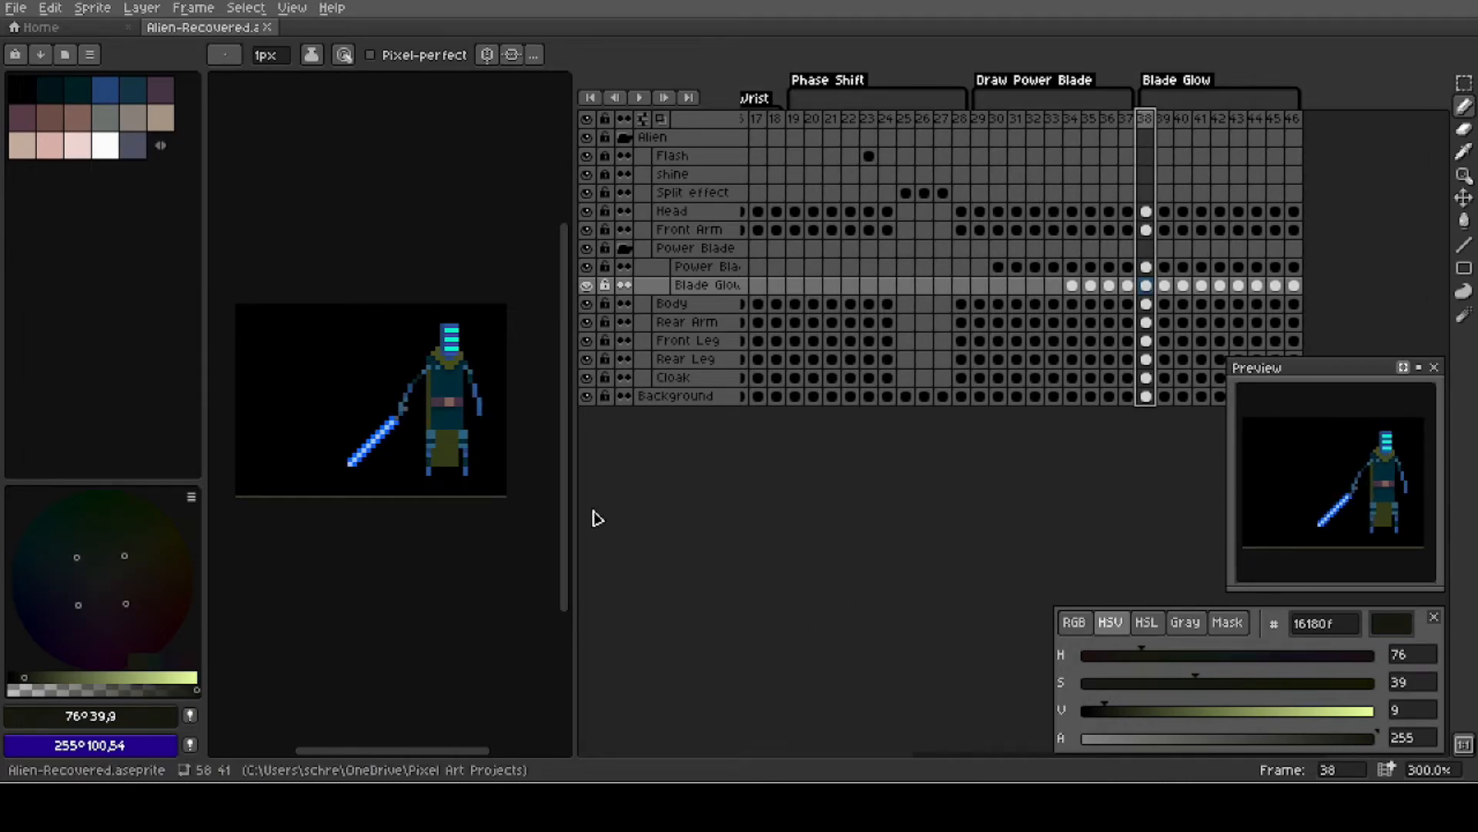
# Review the alien file's frame and tag choices in the export settings without exporting anything.
pyautogui.click(15, 8)
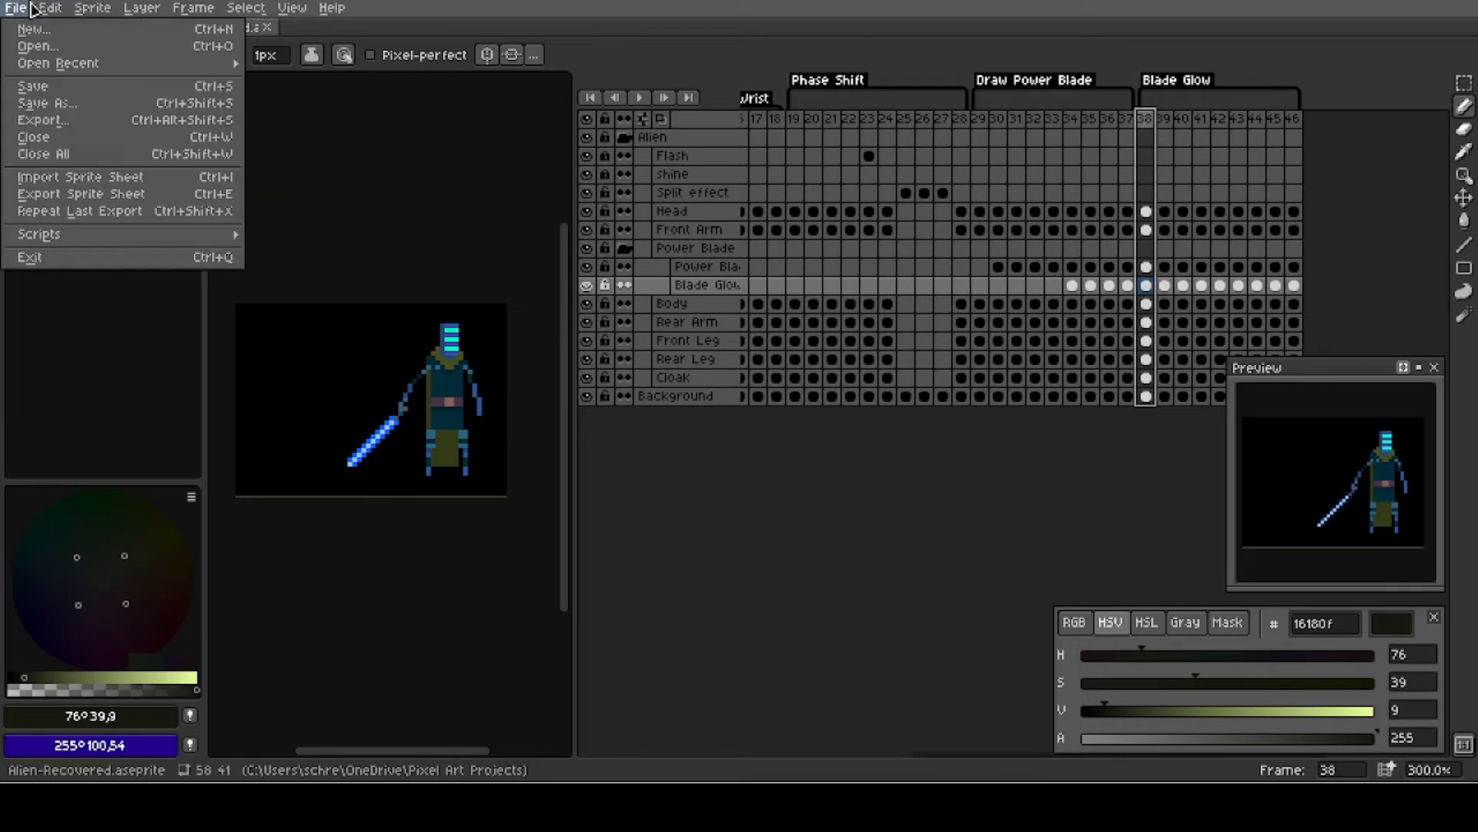
pyautogui.click(25, 123)
pyautogui.click(296, 133)
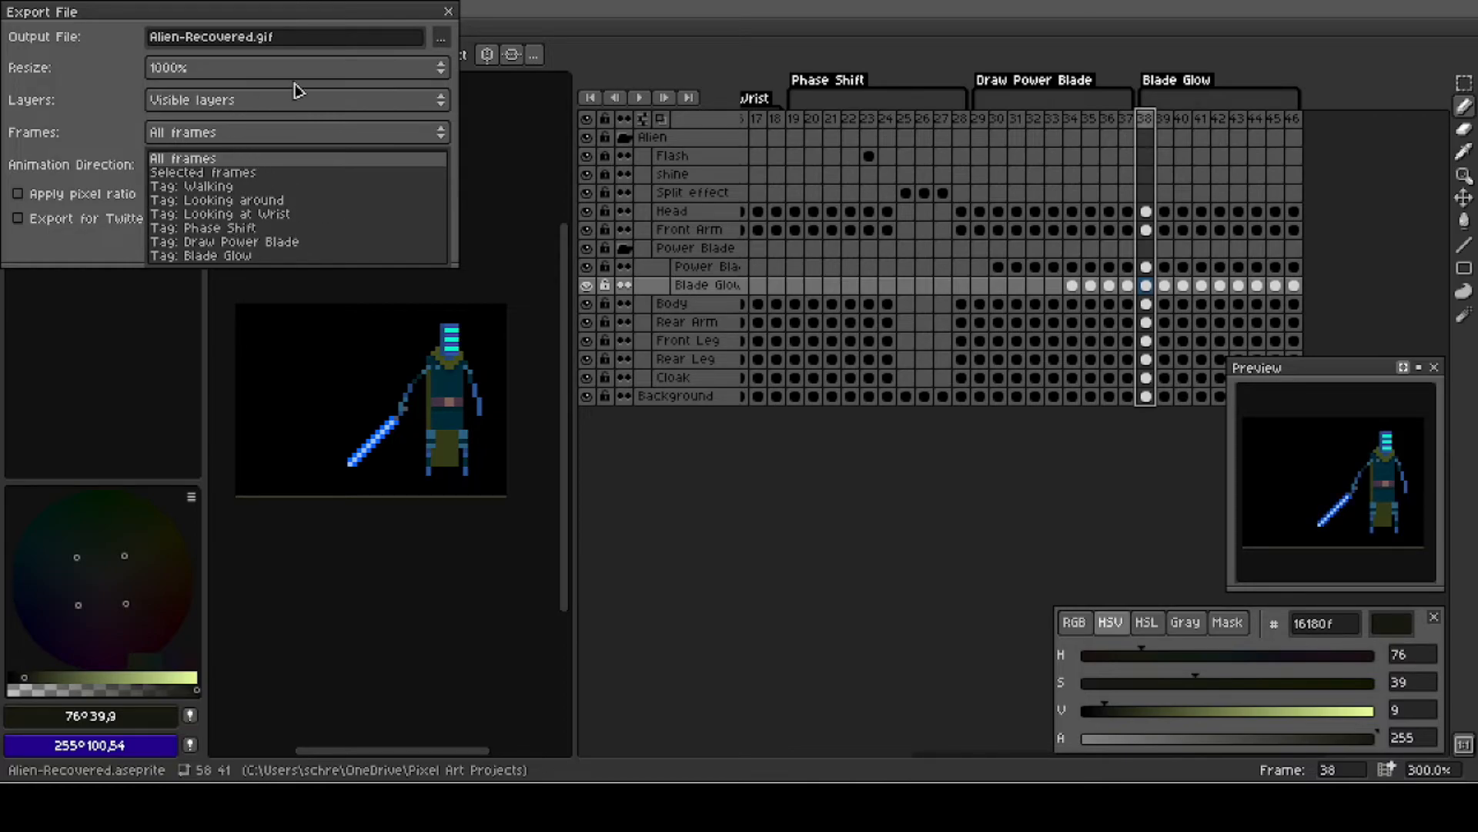
pyautogui.press('Escape')
pyautogui.press('Escape')
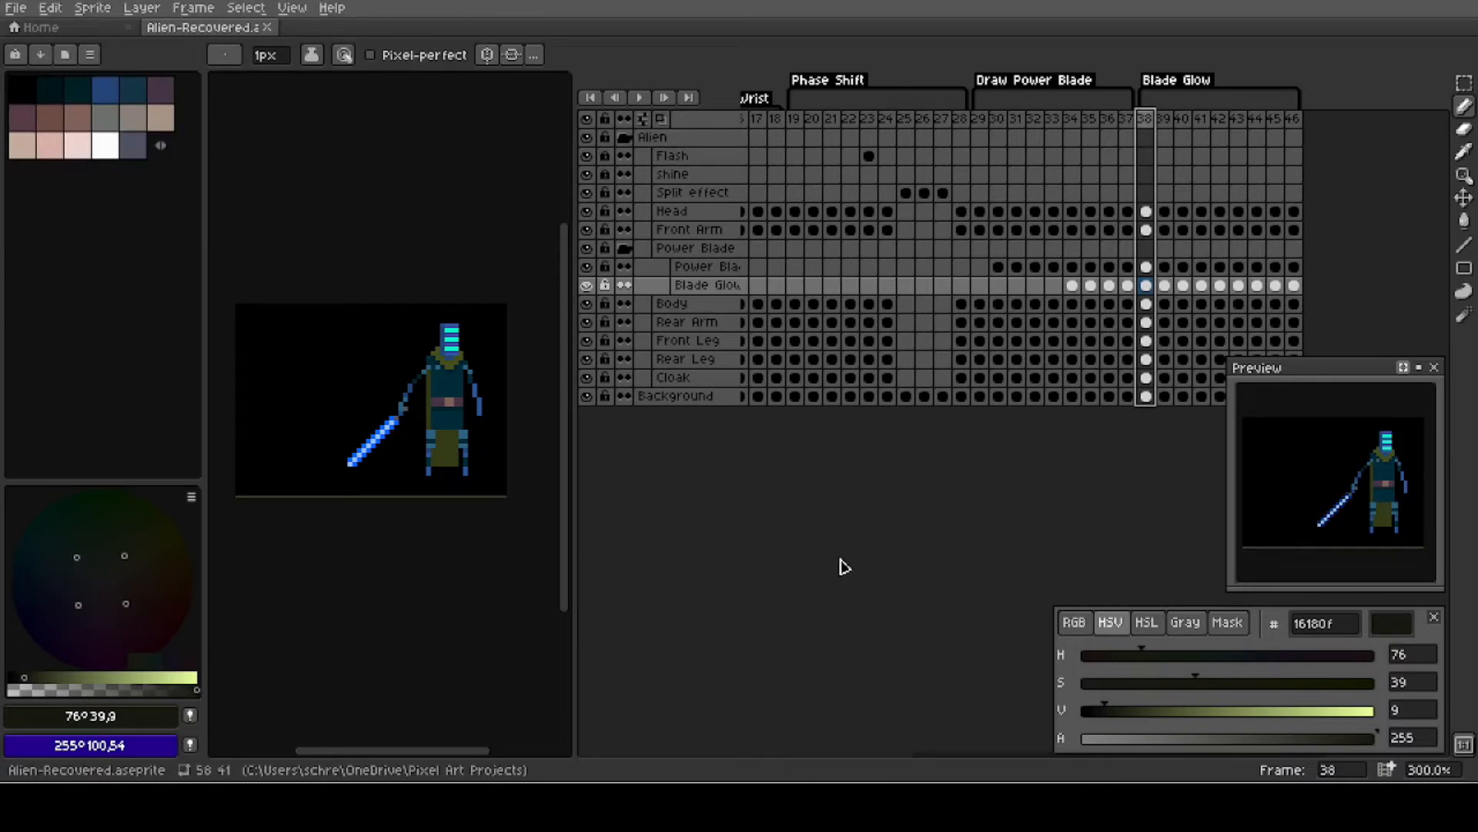
# Review the alien animation's export settings, including the GIF output location and layer choices, and close them without exporting.
pyautogui.moveTo(980, 759); pyautogui.dragTo(636, 732)
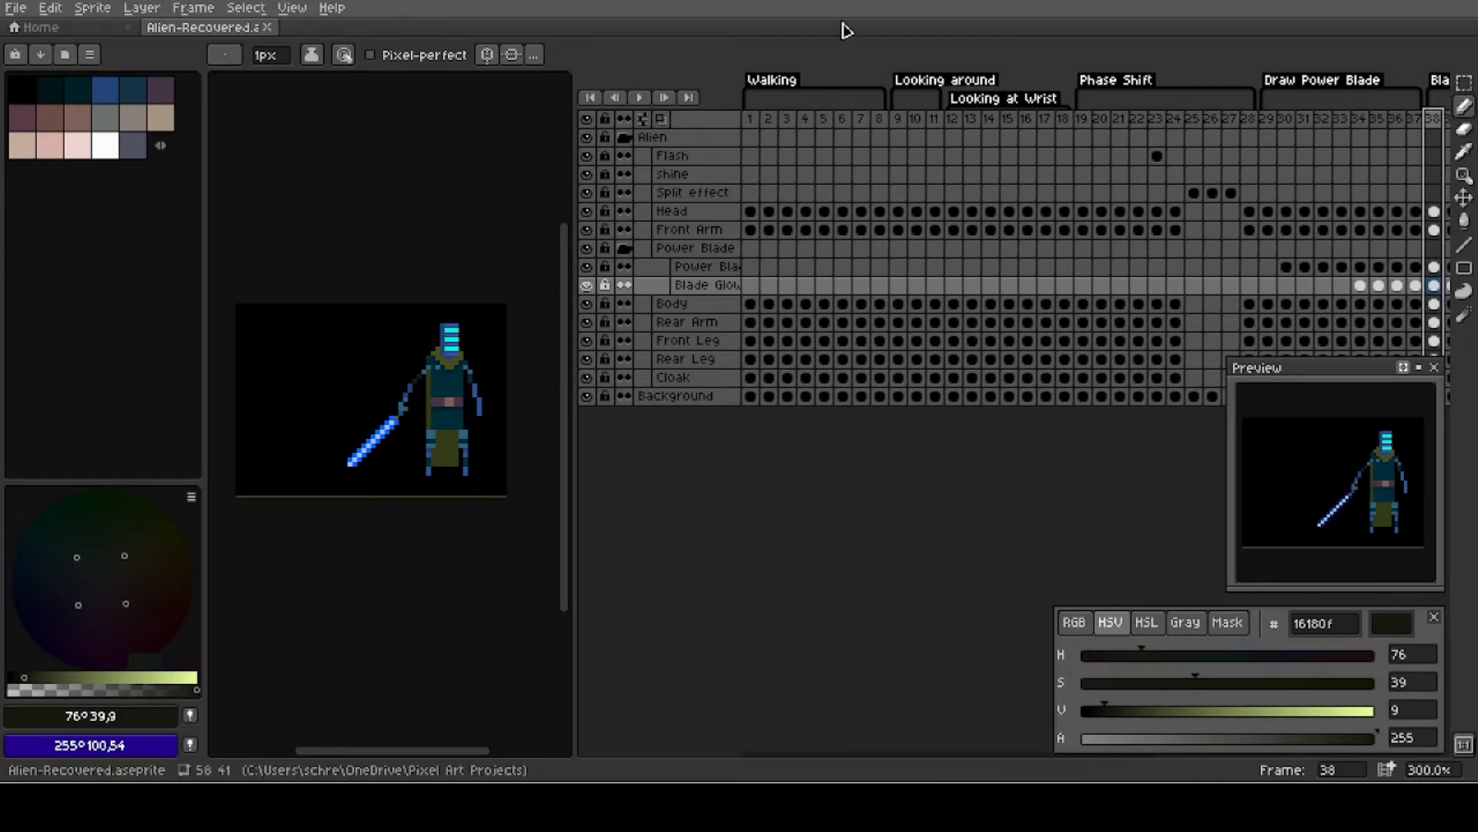
pyautogui.click(22, 10)
pyautogui.click(44, 121)
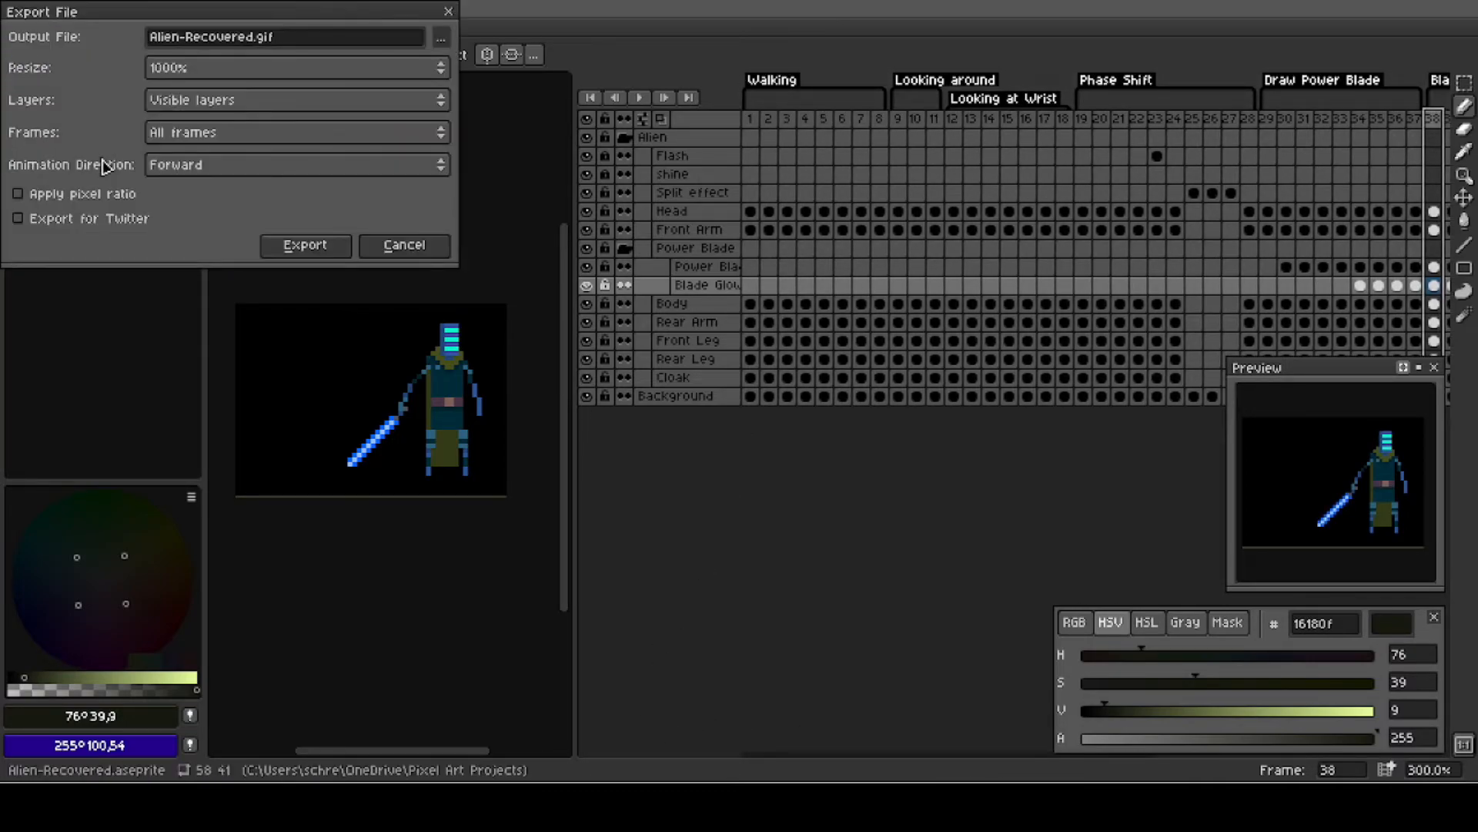
pyautogui.click(440, 38)
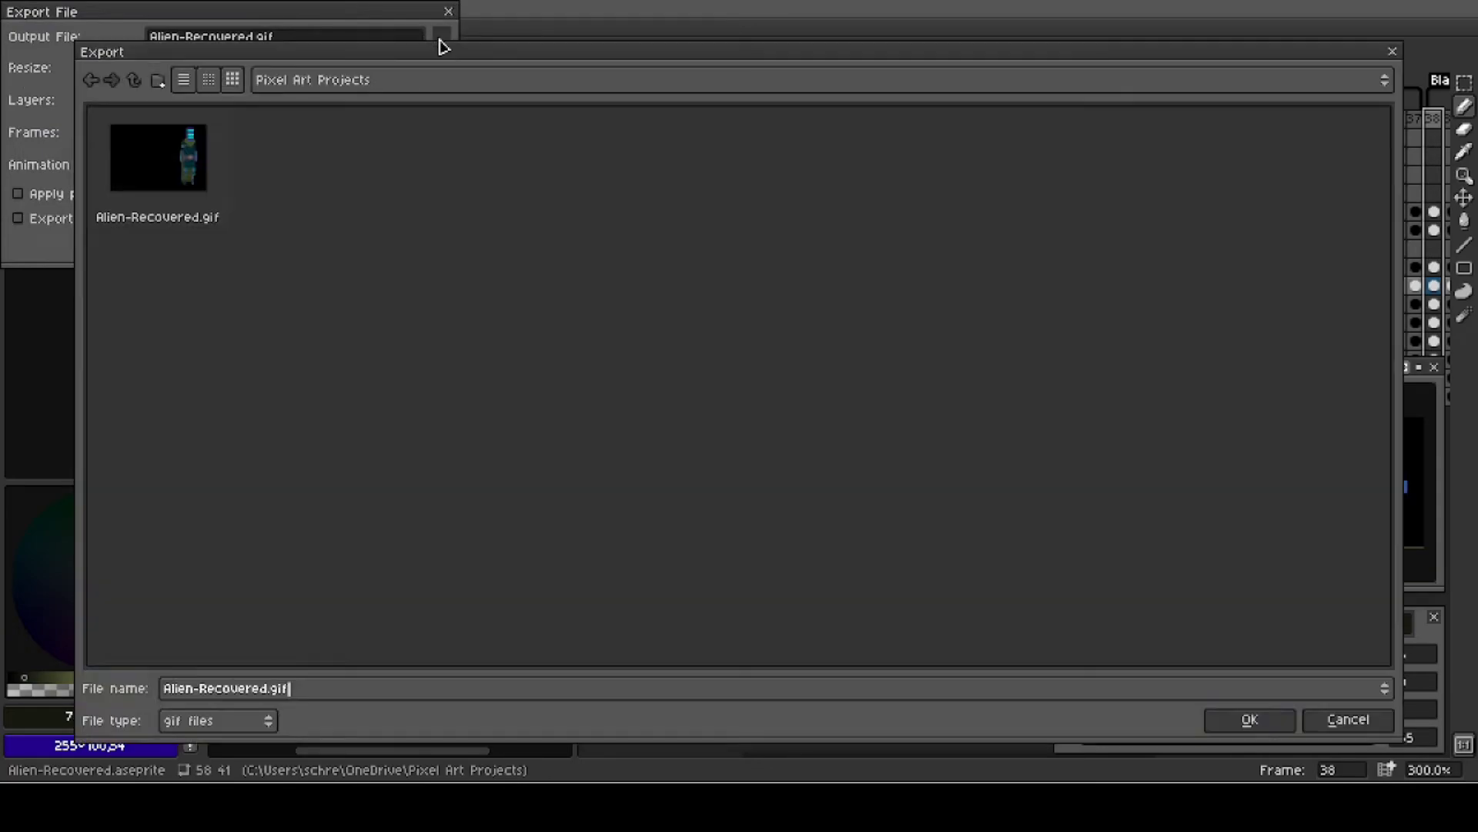
pyautogui.click(1349, 721)
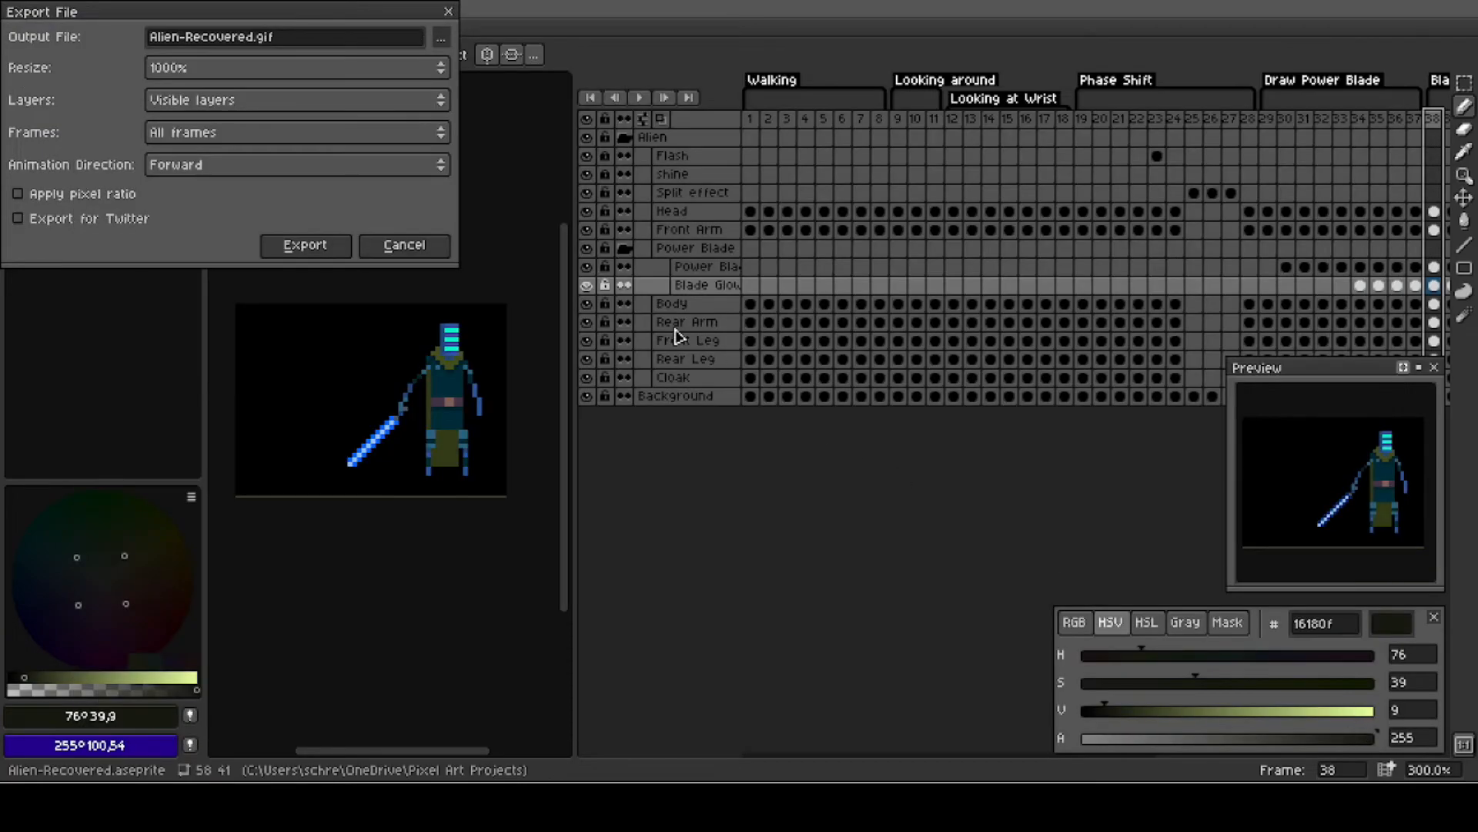
pyautogui.click(440, 100)
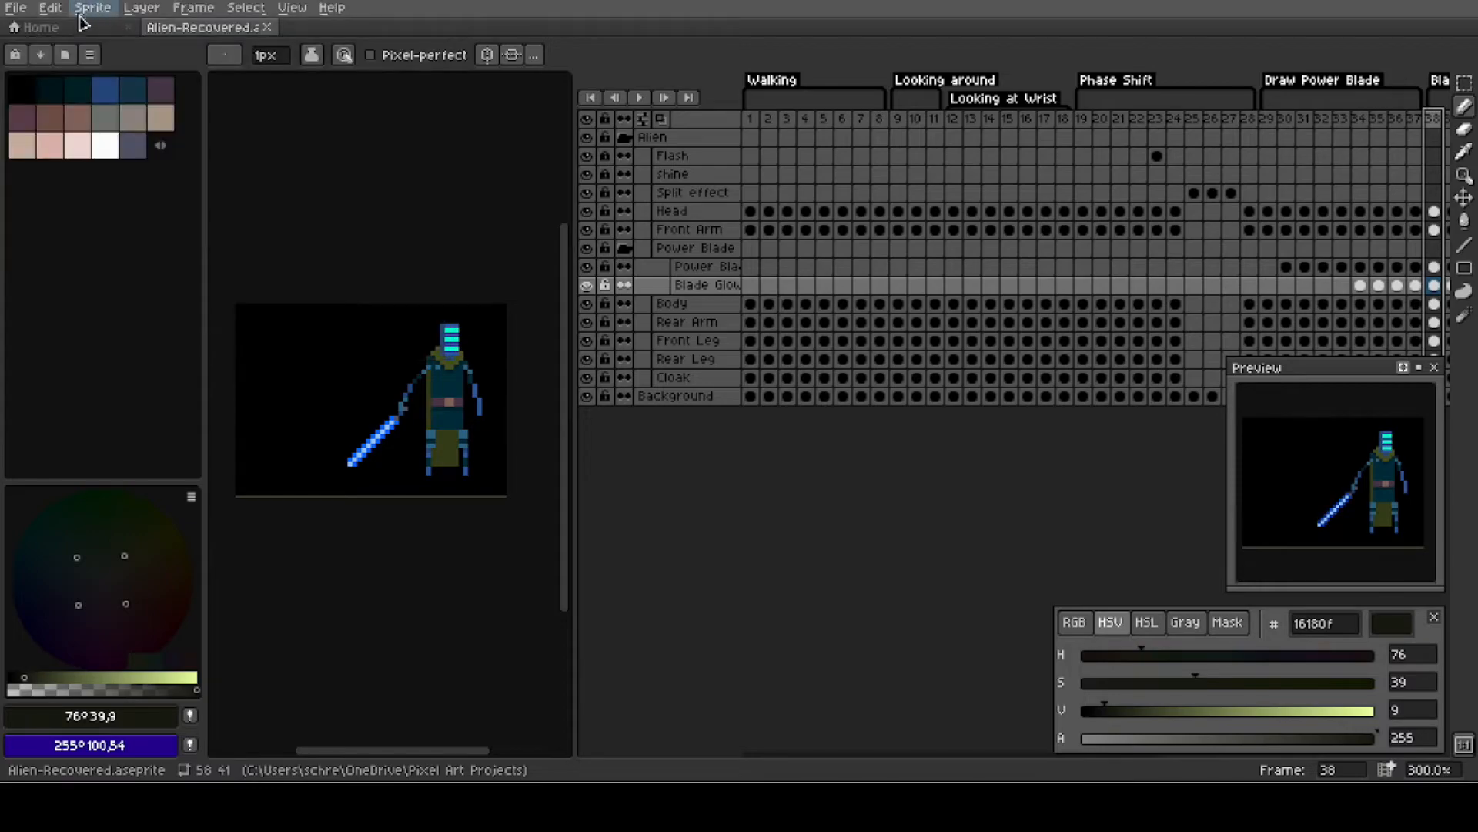
# Review the sprite sheet export's layout constraints and its frame and tag choices, and cancel without exporting.
pyautogui.click(15, 8)
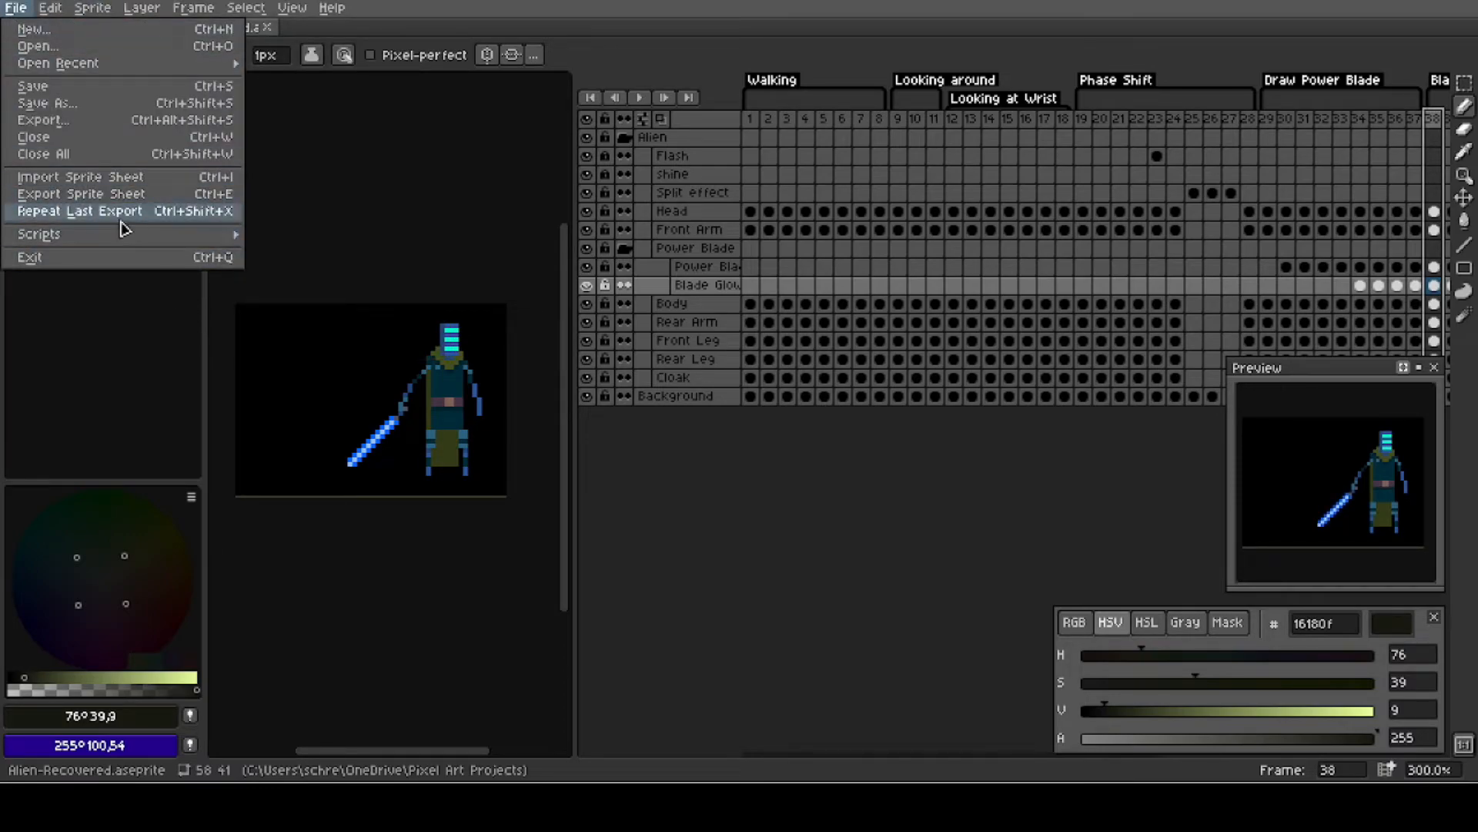
pyautogui.click(117, 194)
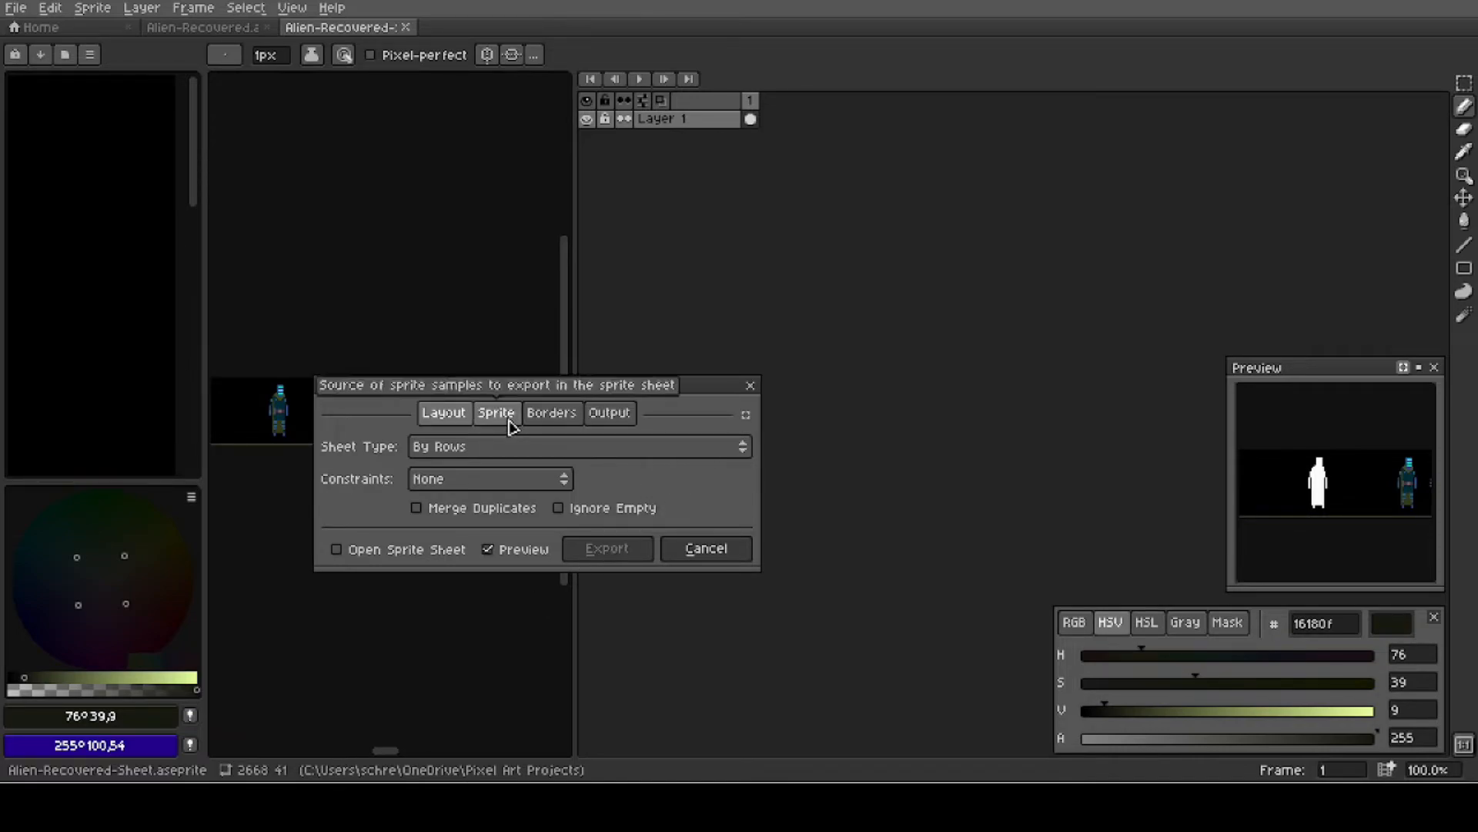
pyautogui.click(564, 480)
pyautogui.click(563, 480)
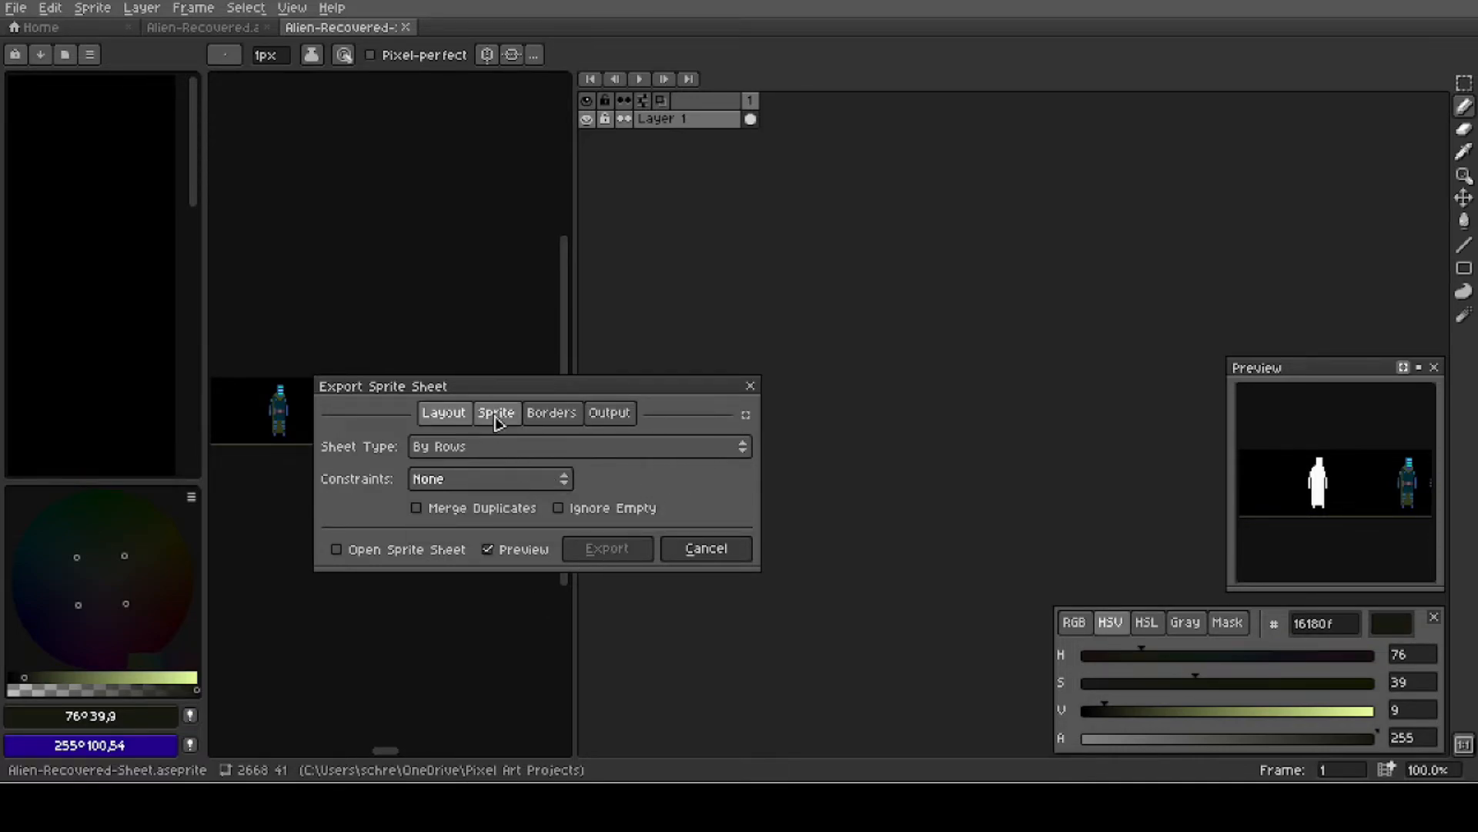
pyautogui.click(496, 413)
pyautogui.click(675, 479)
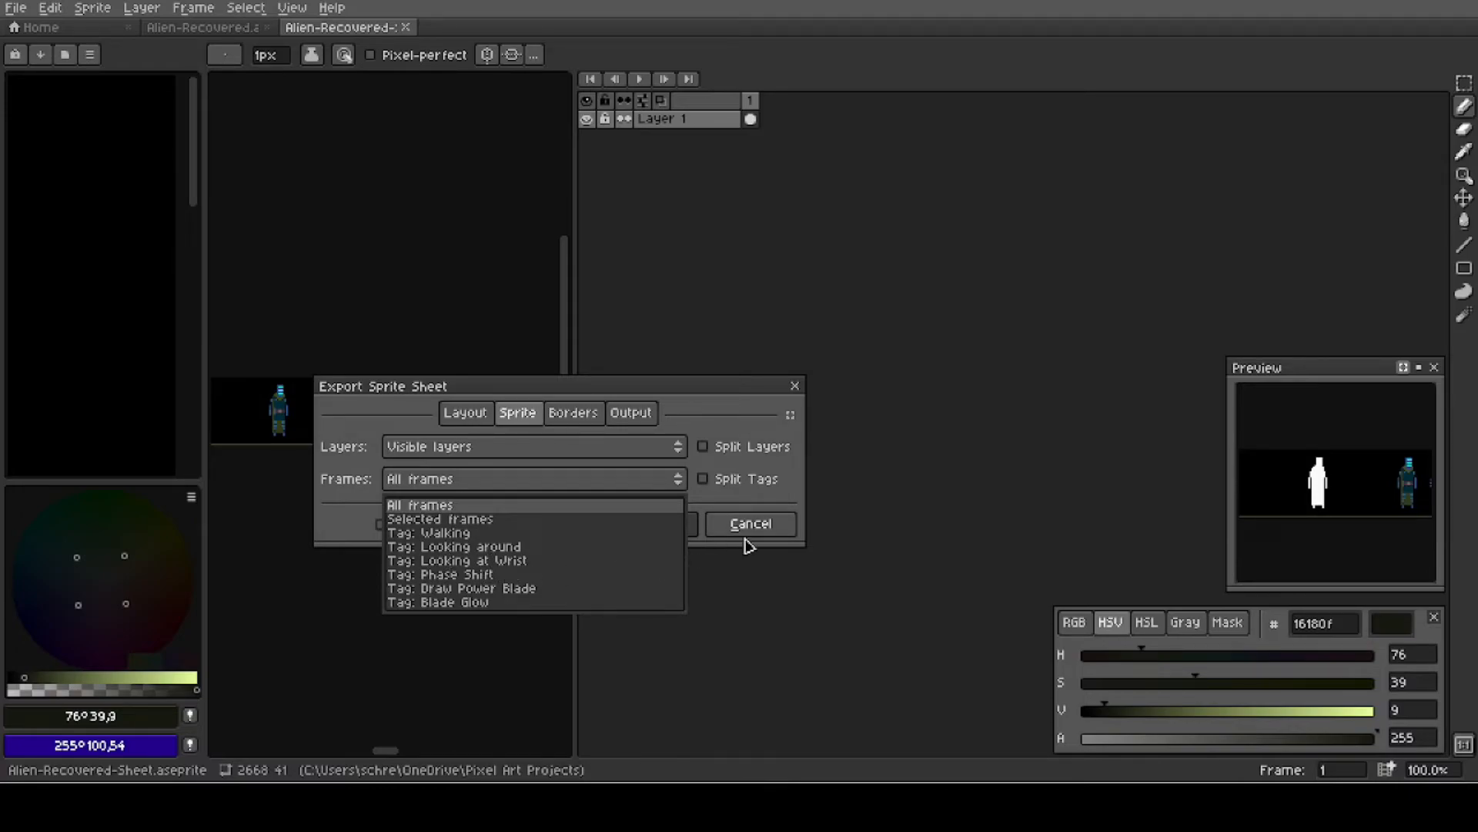
pyautogui.click(721, 399)
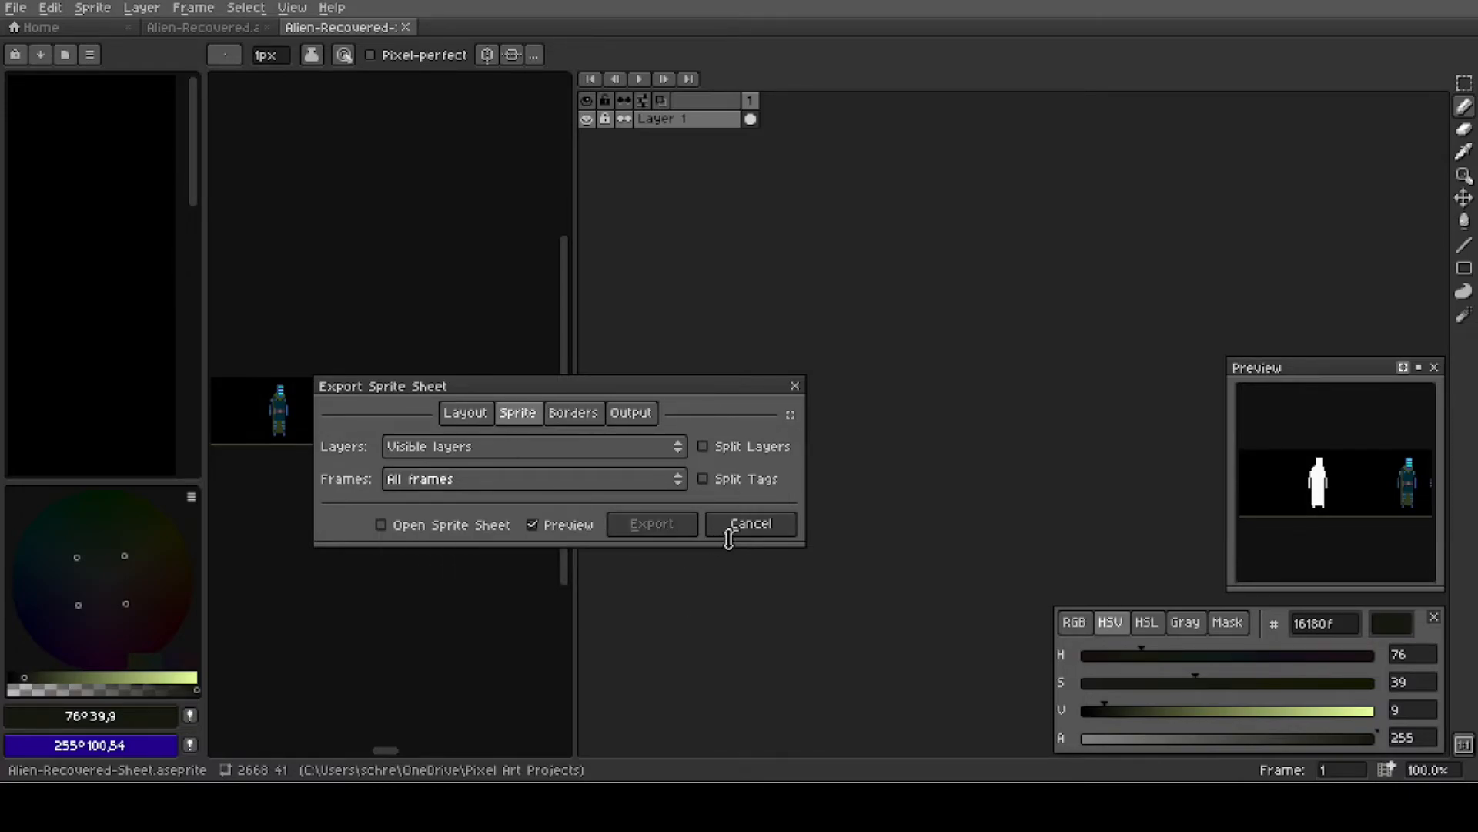
pyautogui.click(751, 527)
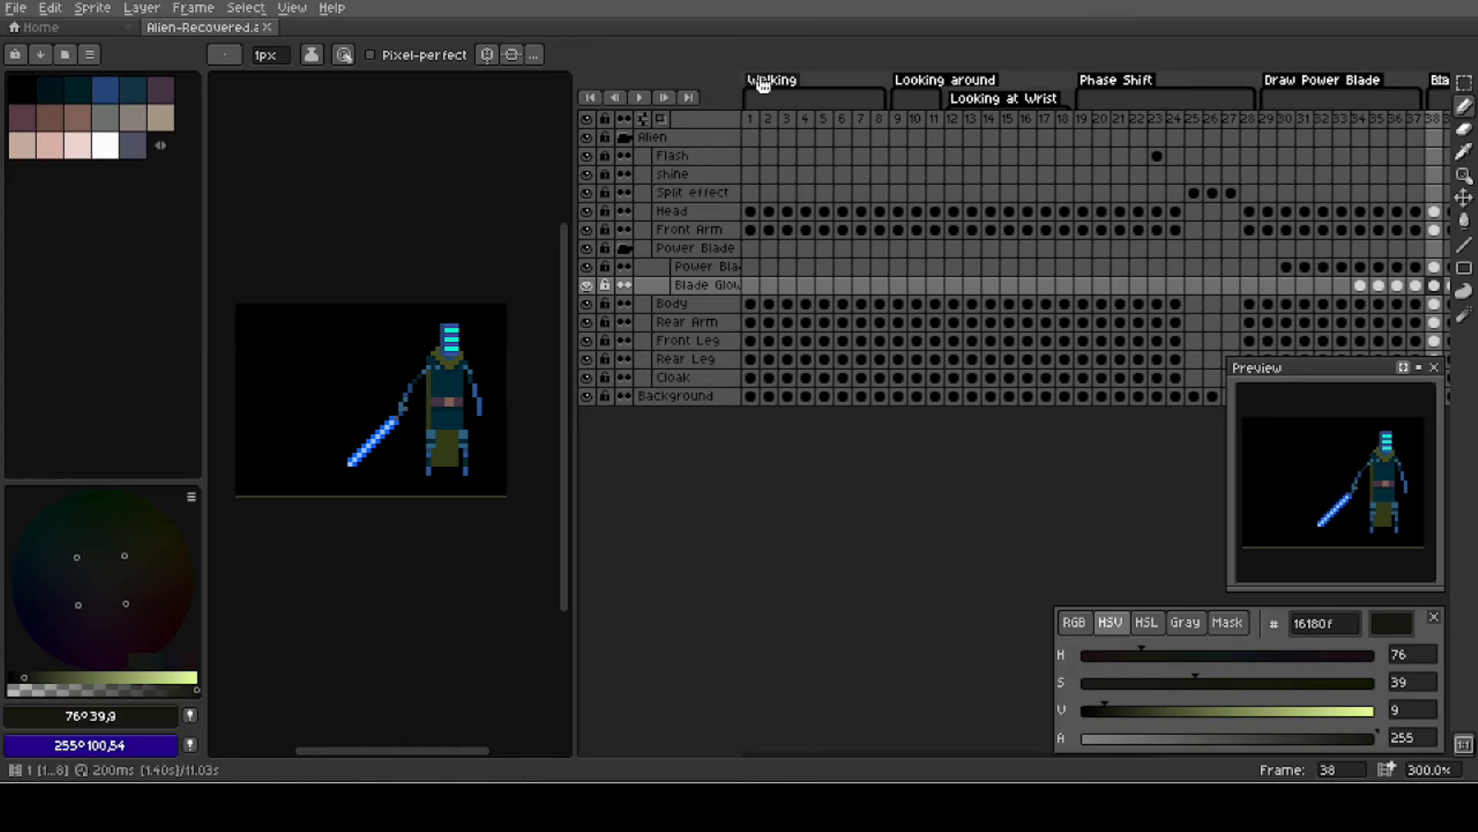
# Examine the commands available for frame 5 and for its Rear Leg cel without applying any.
pyautogui.click(917, 359)
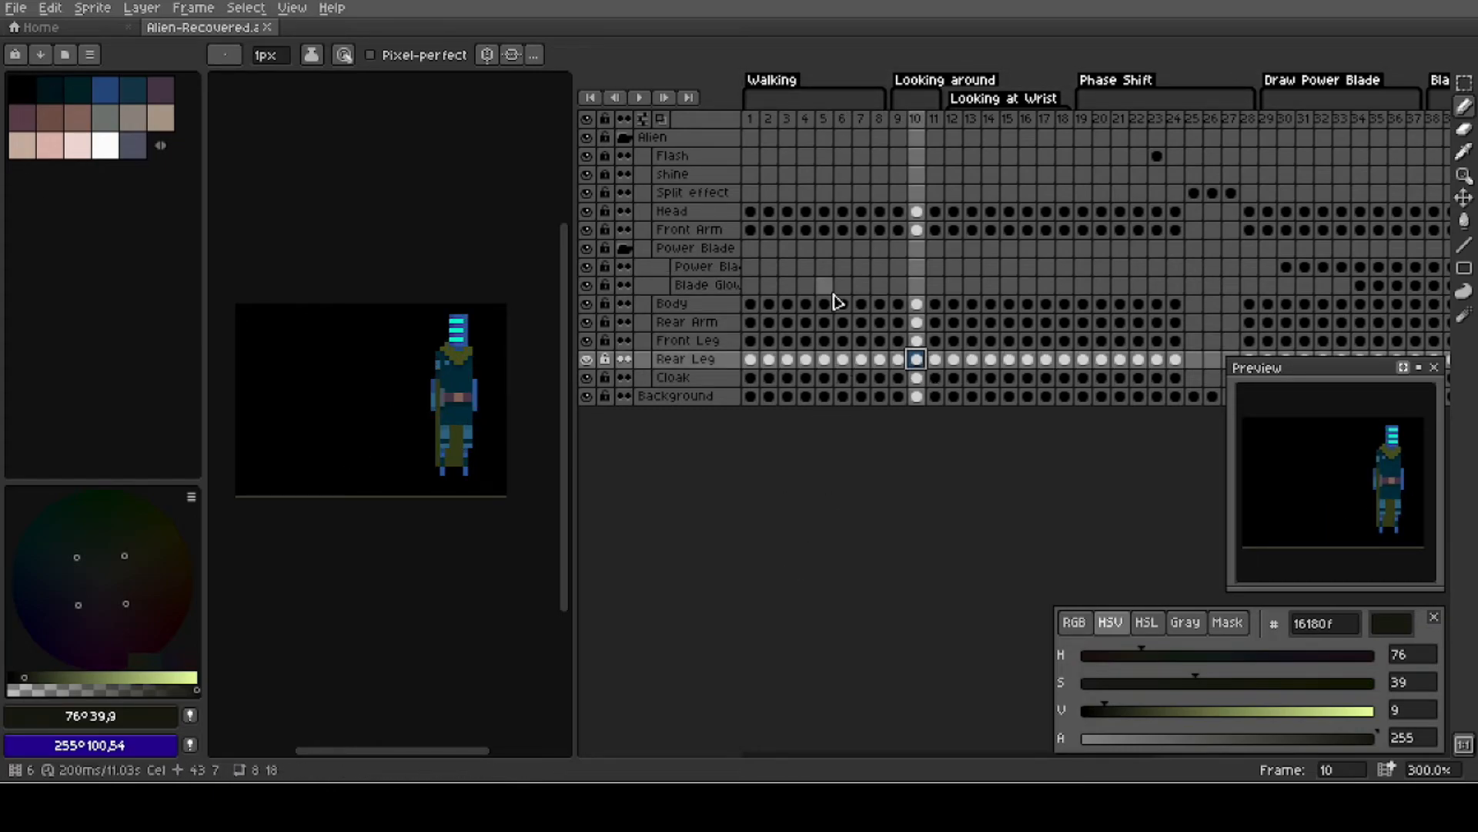
pyautogui.rightClick(822, 266)
pyautogui.click(804, 490)
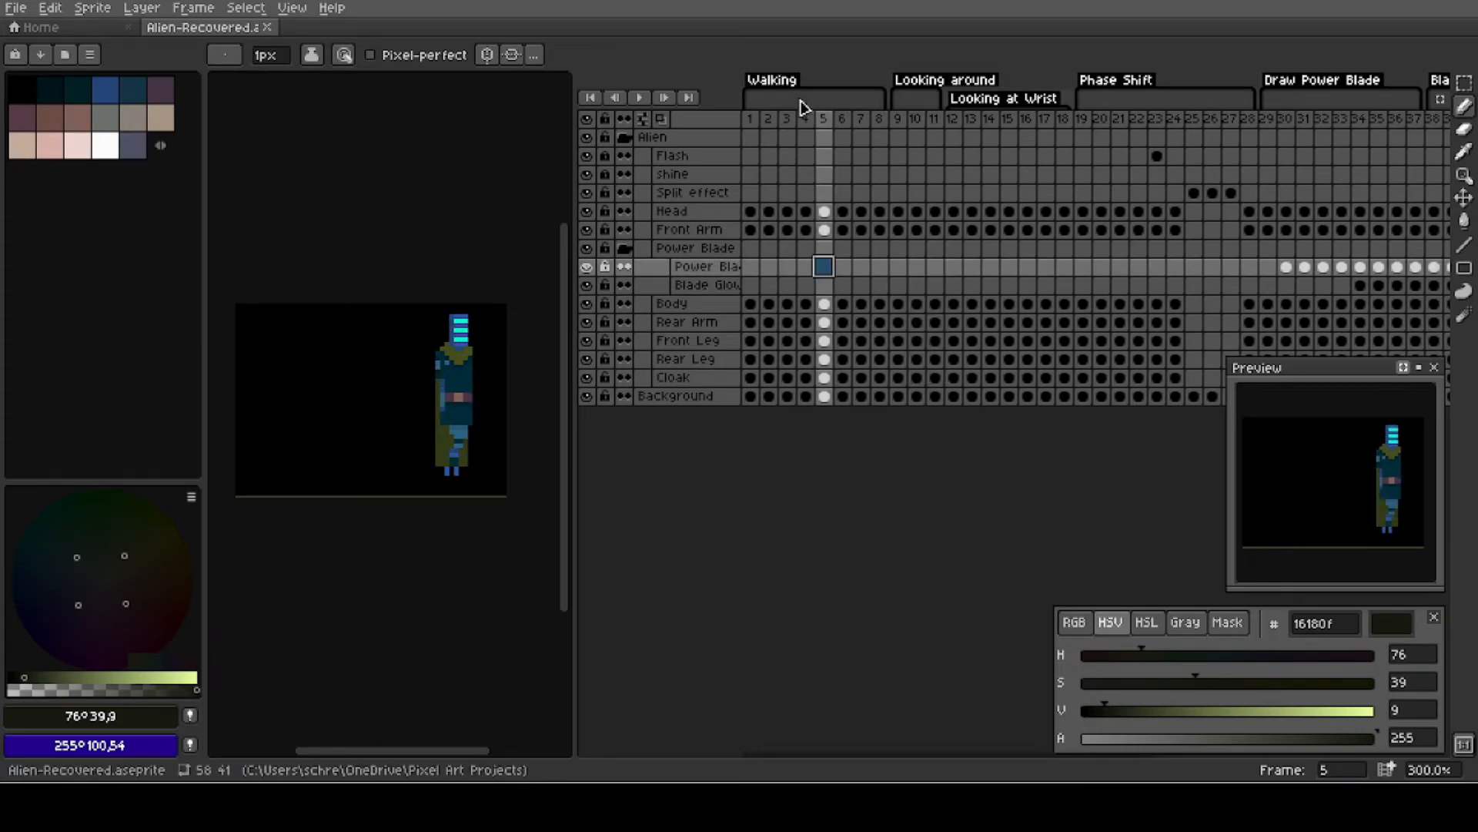
pyautogui.rightClick(823, 119)
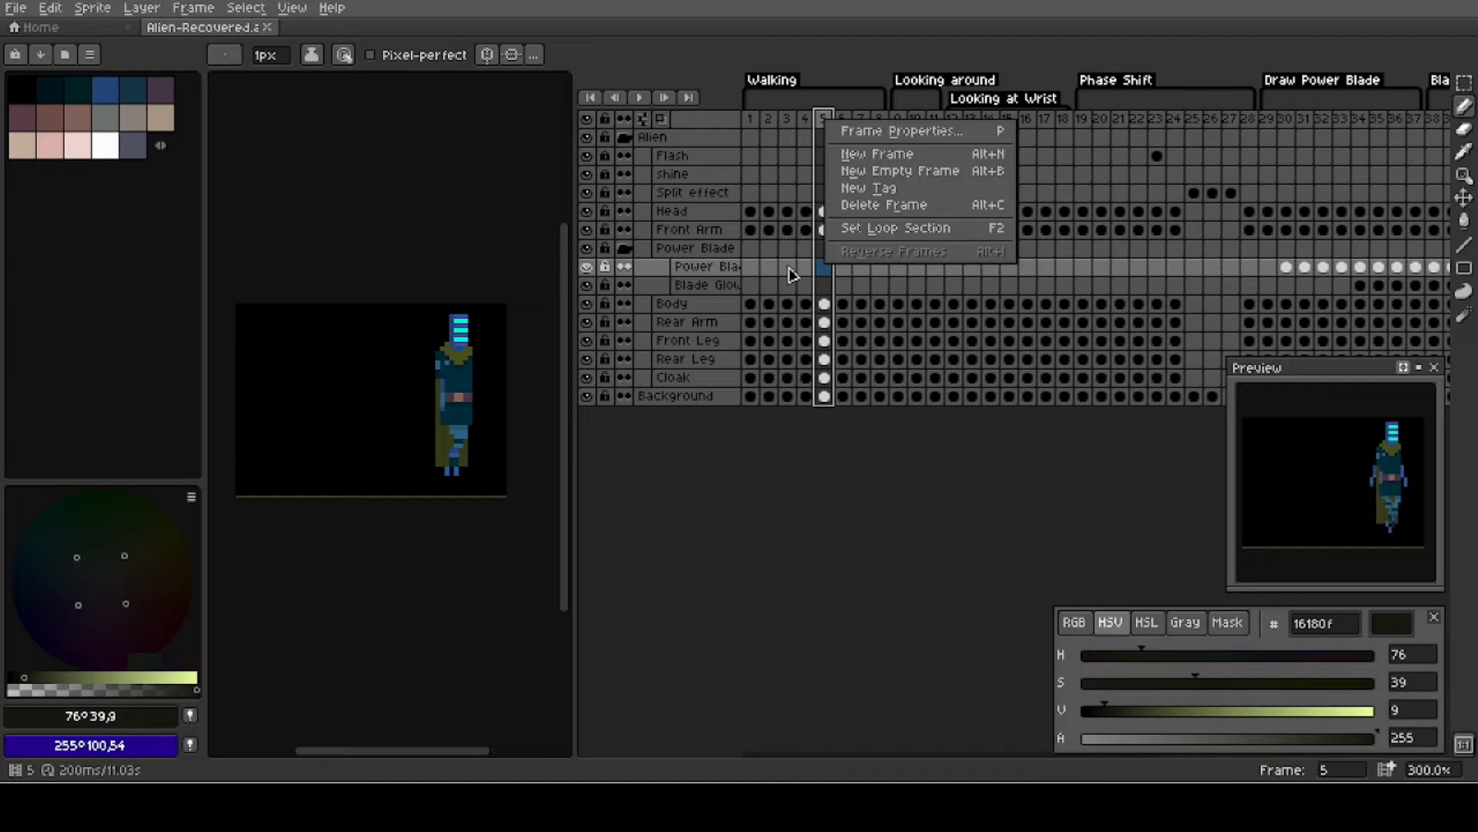
pyautogui.click(817, 498)
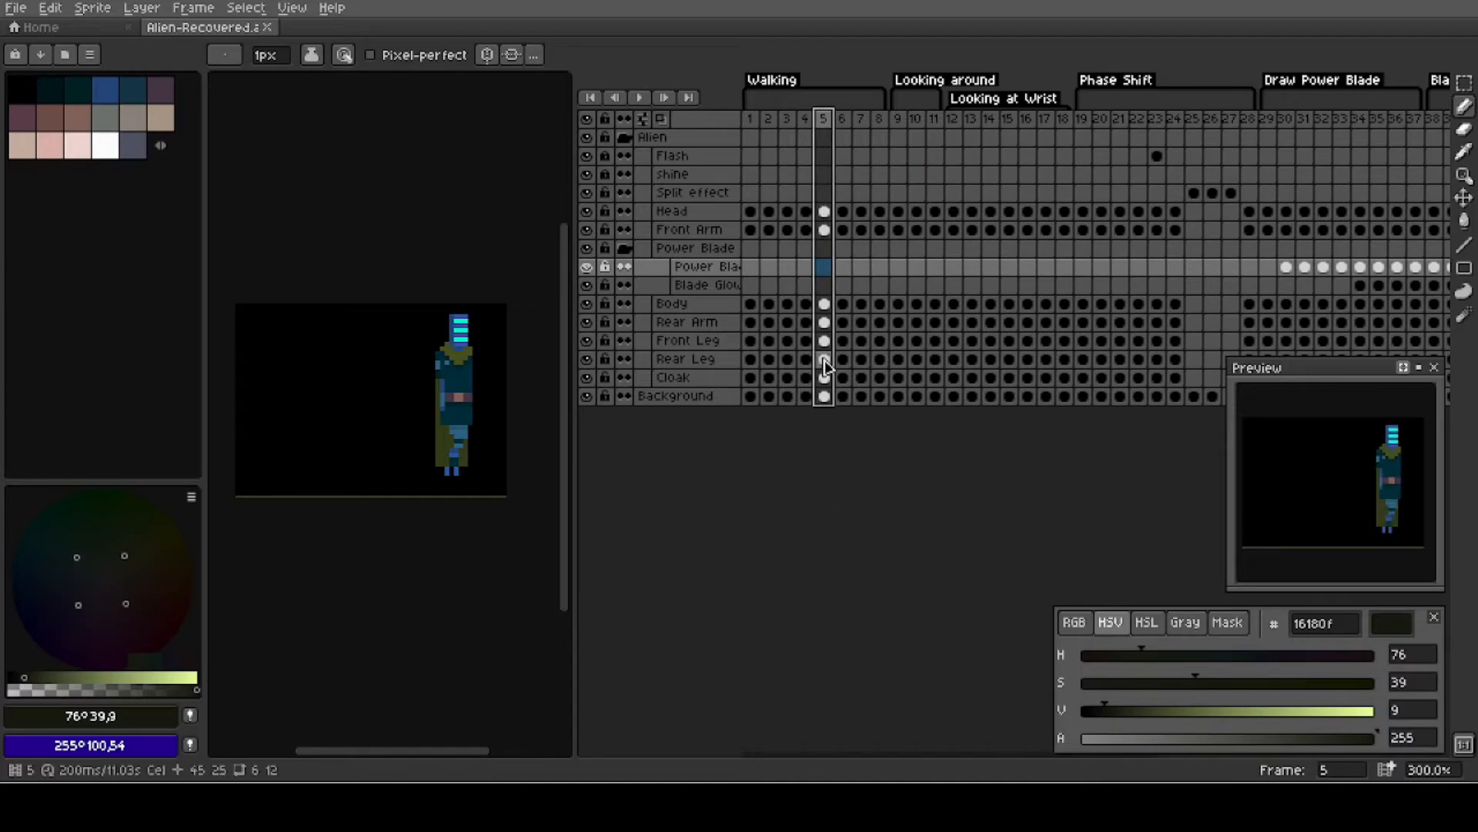
pyautogui.click(825, 359)
pyautogui.rightClick(827, 361)
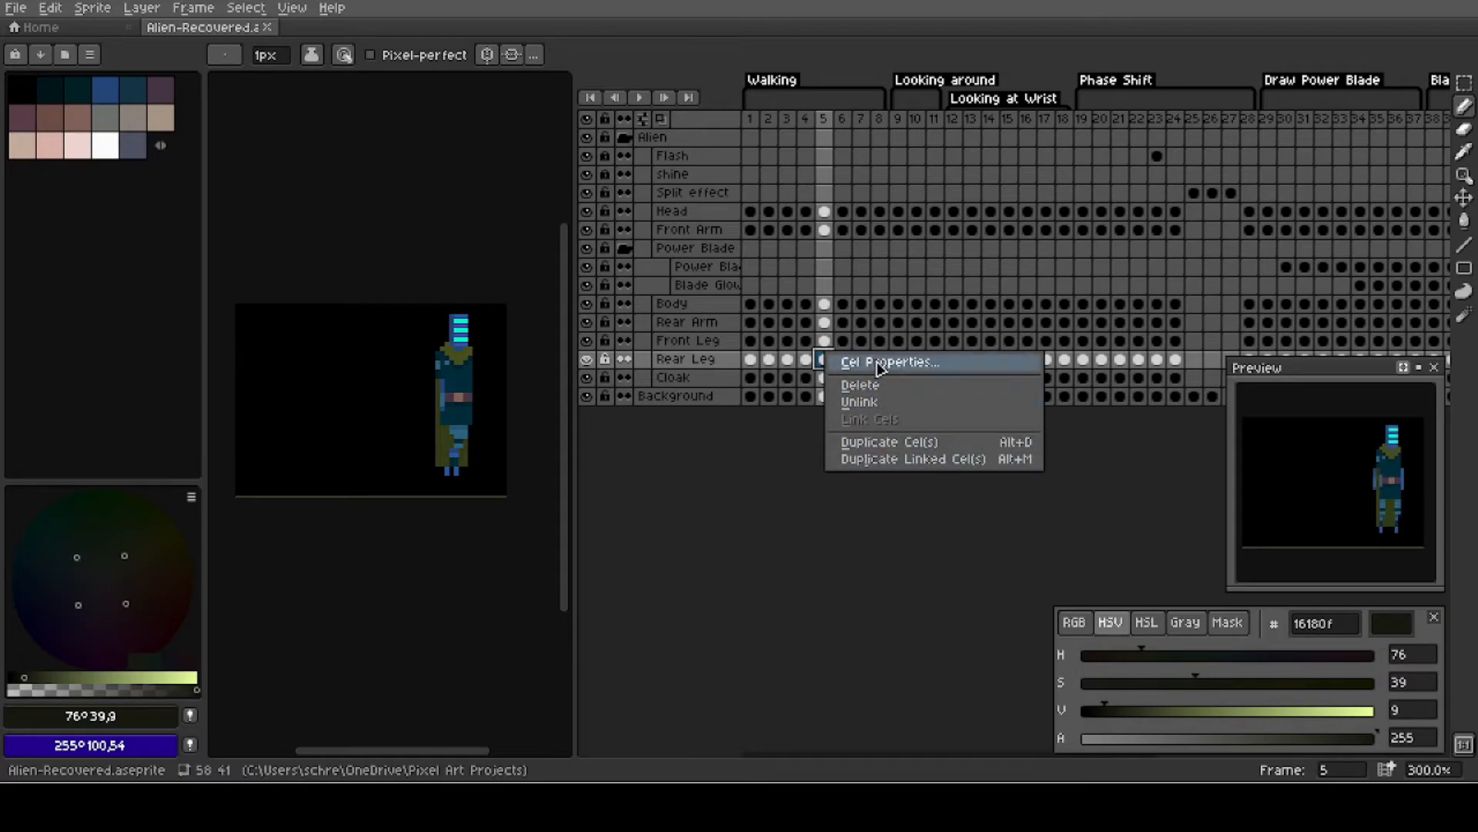
pyautogui.click(747, 556)
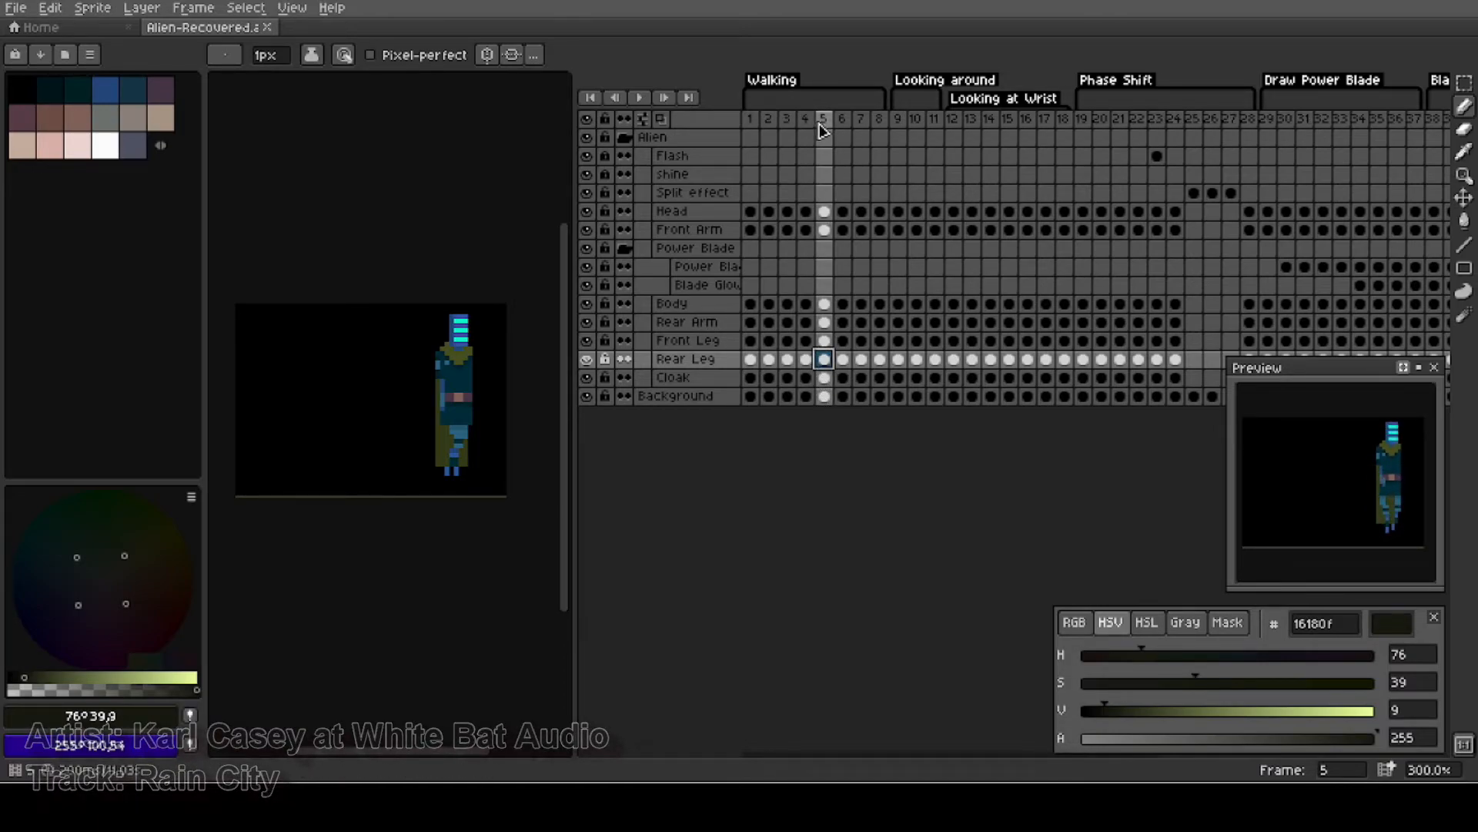
# Open the properties of a new tag covering frames 1 to 8 and cancel without creating it.
pyautogui.moveTo(753, 123); pyautogui.dragTo(878, 121)
pyautogui.rightClick(845, 133)
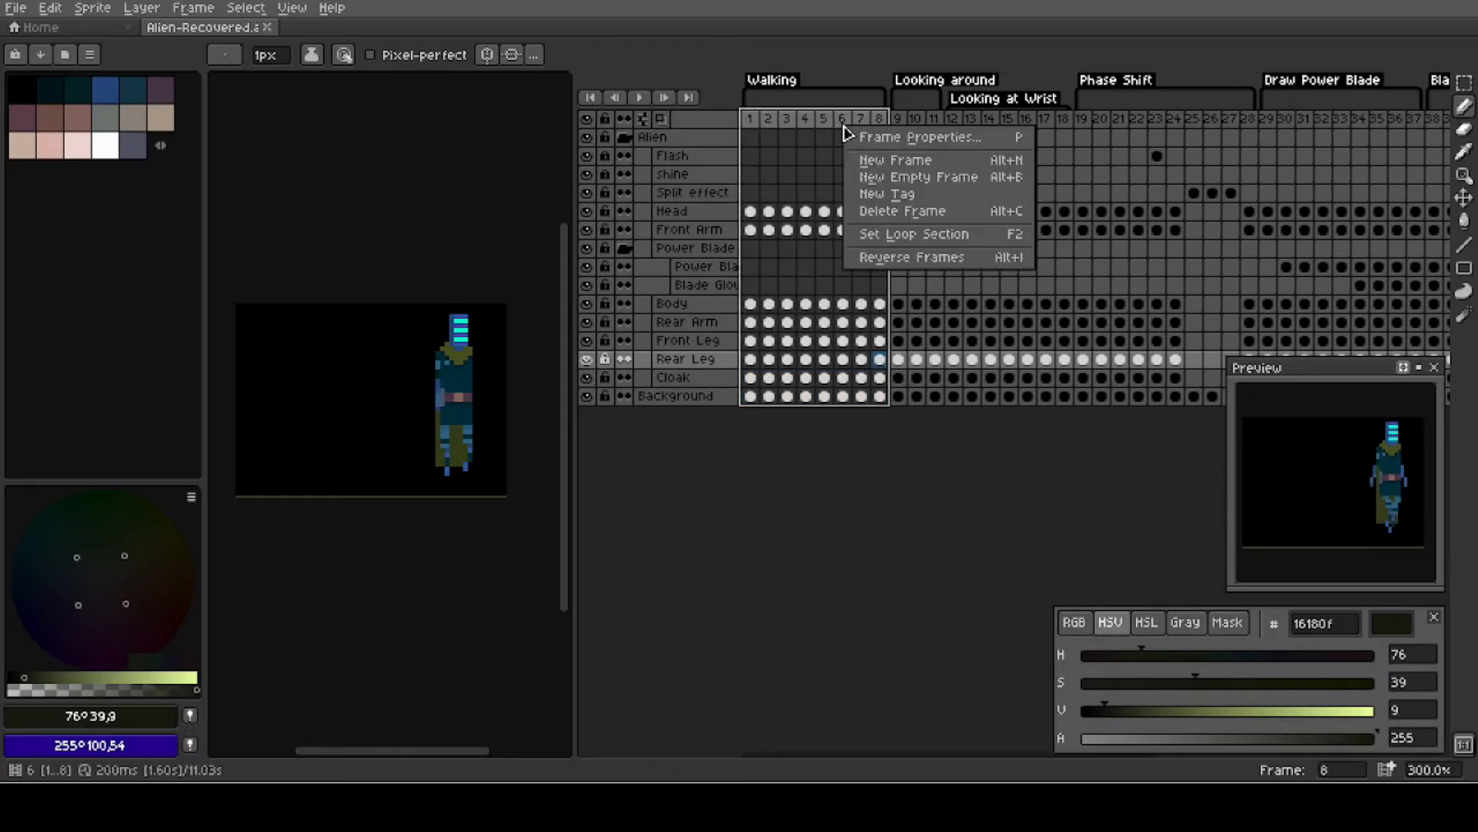
pyautogui.click(900, 194)
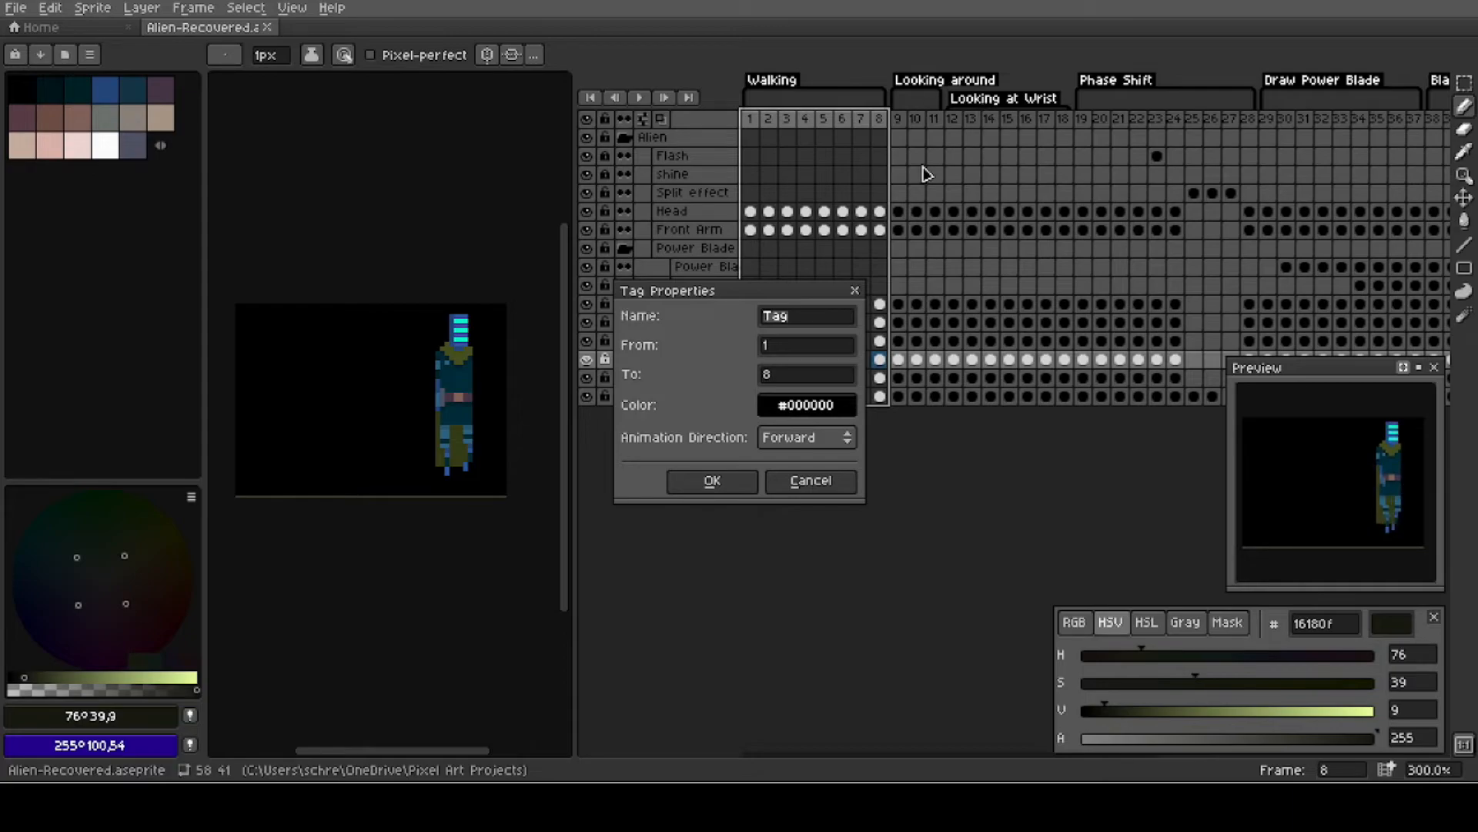
pyautogui.click(819, 490)
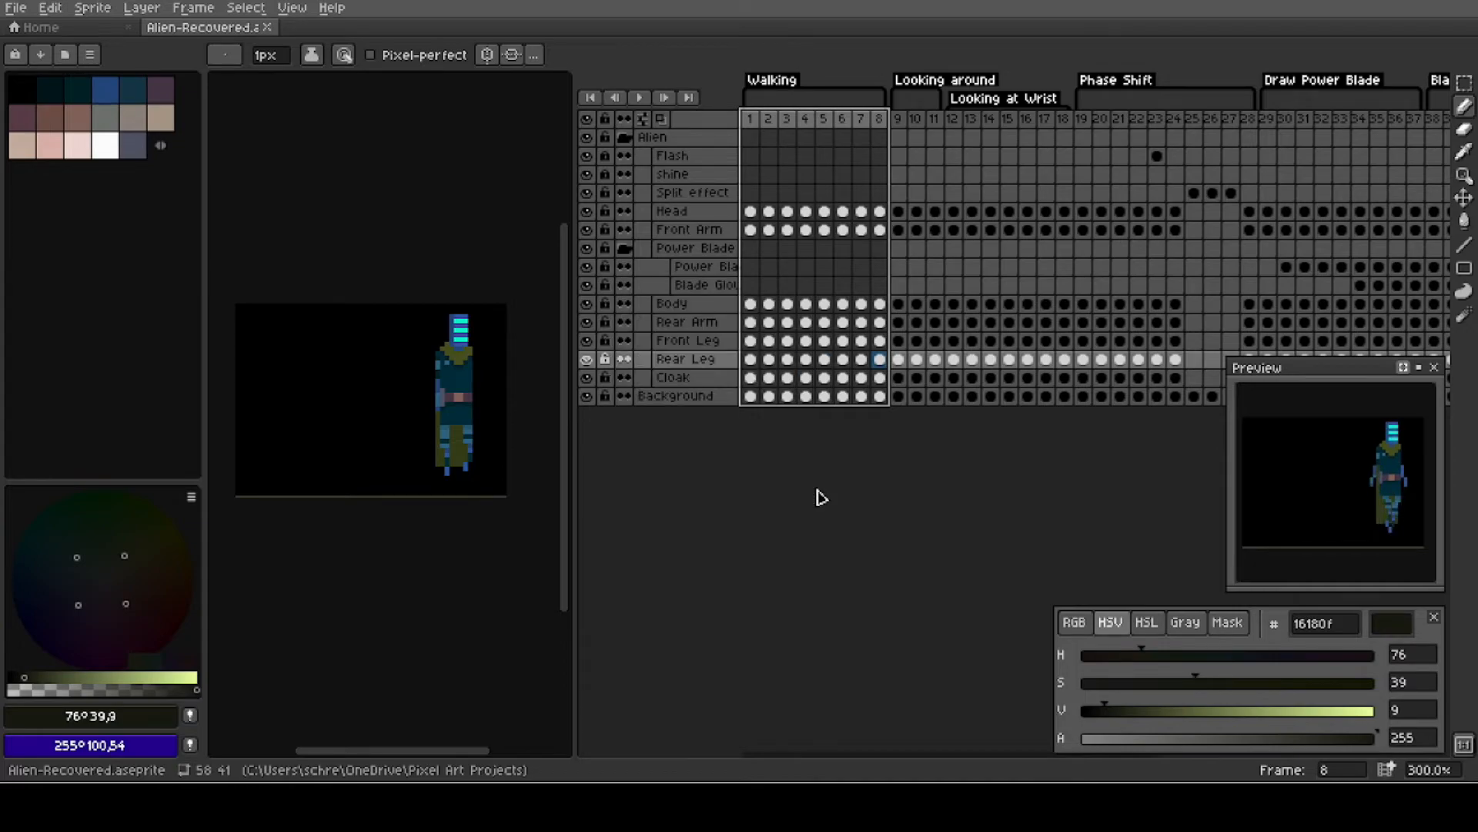
# Select frame 1 and look over the sprite-level commands without applying any.
pyautogui.click(823, 286)
pyautogui.click(749, 118)
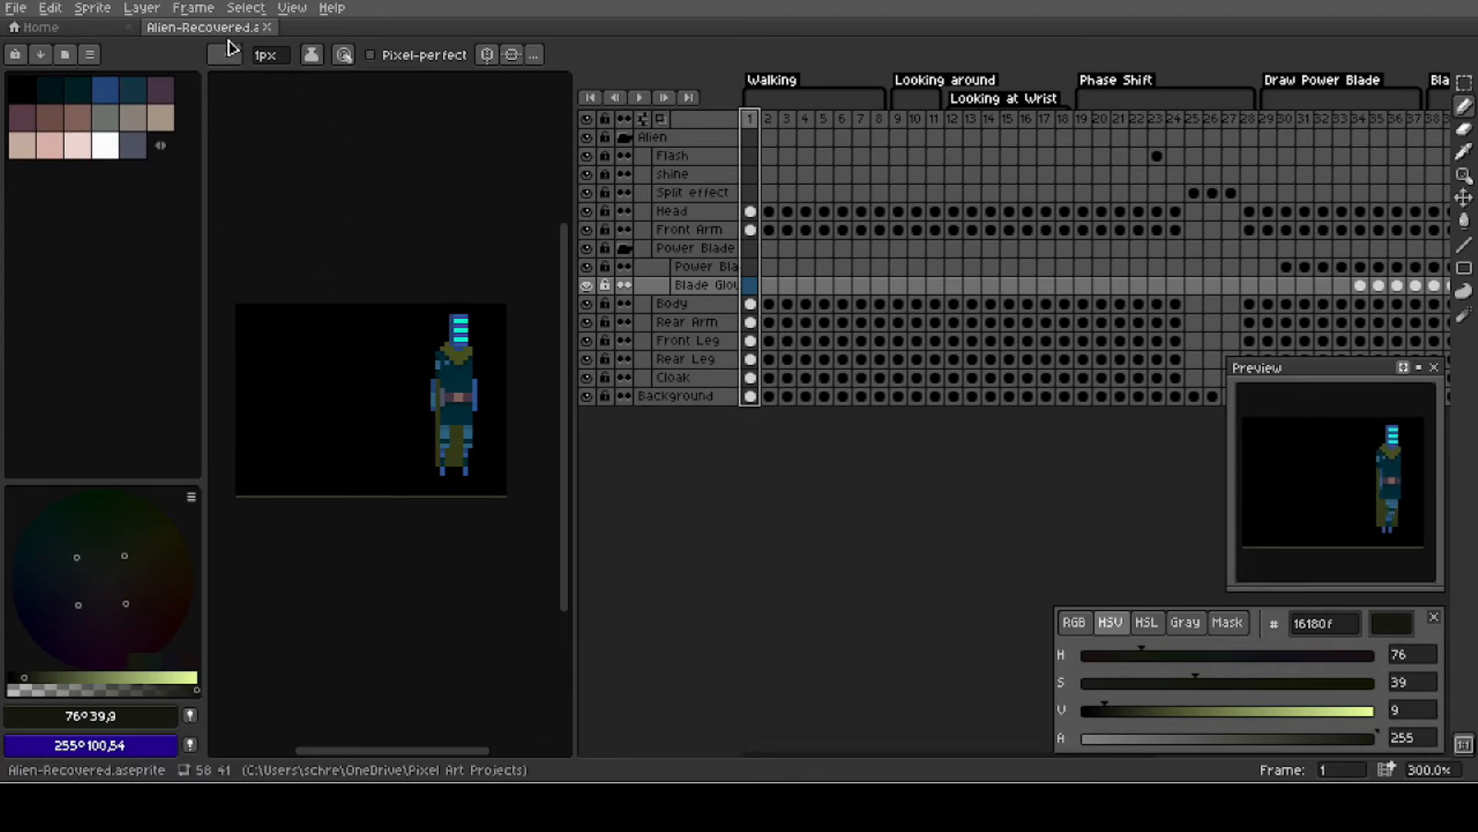
pyautogui.click(83, 9)
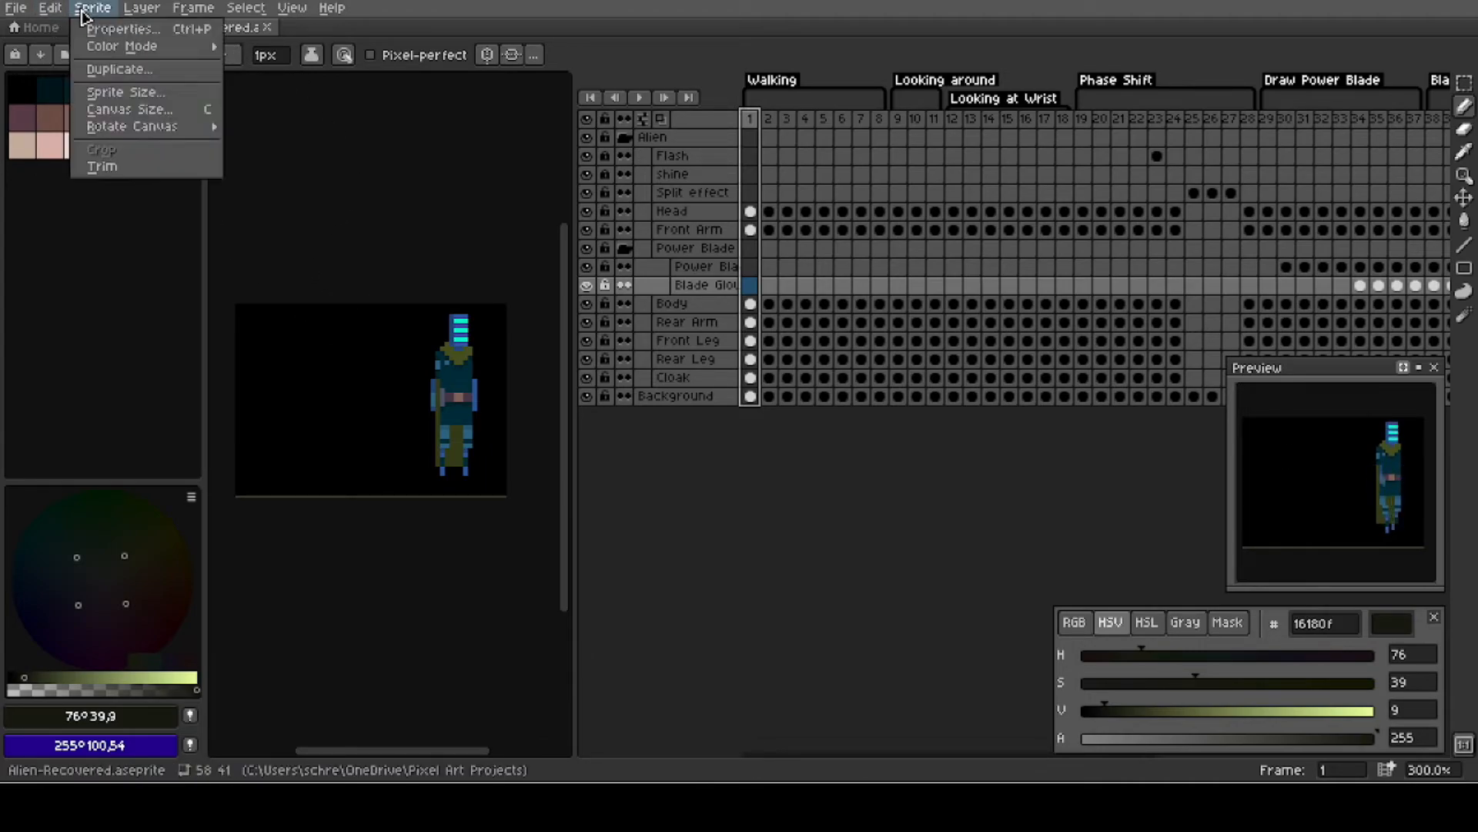
pyautogui.click(148, 13)
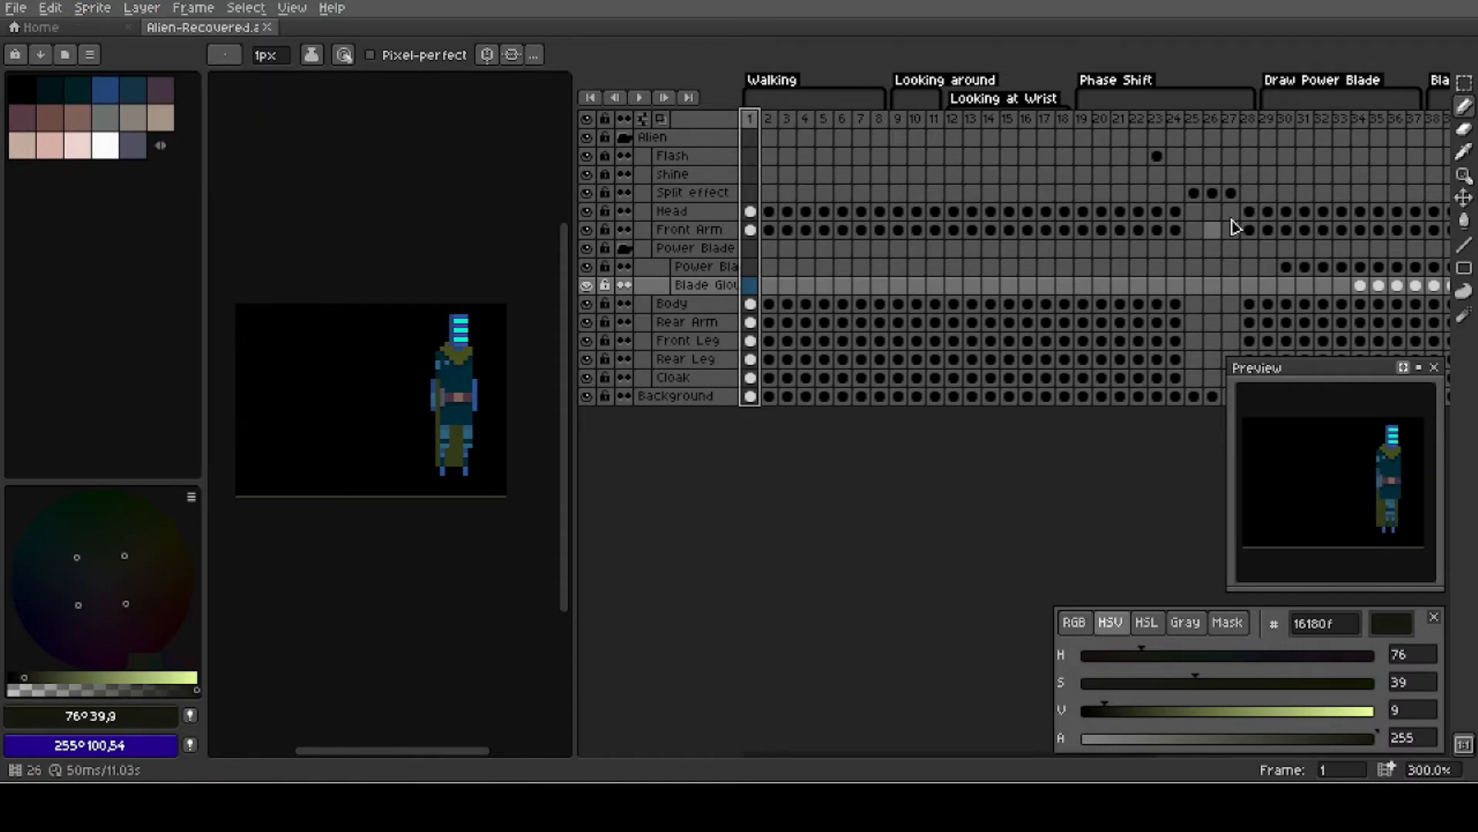
# Try switching between the Pencil, Eraser and Eyedropper tools, finishing on the Pencil.
pyautogui.click(1465, 107)
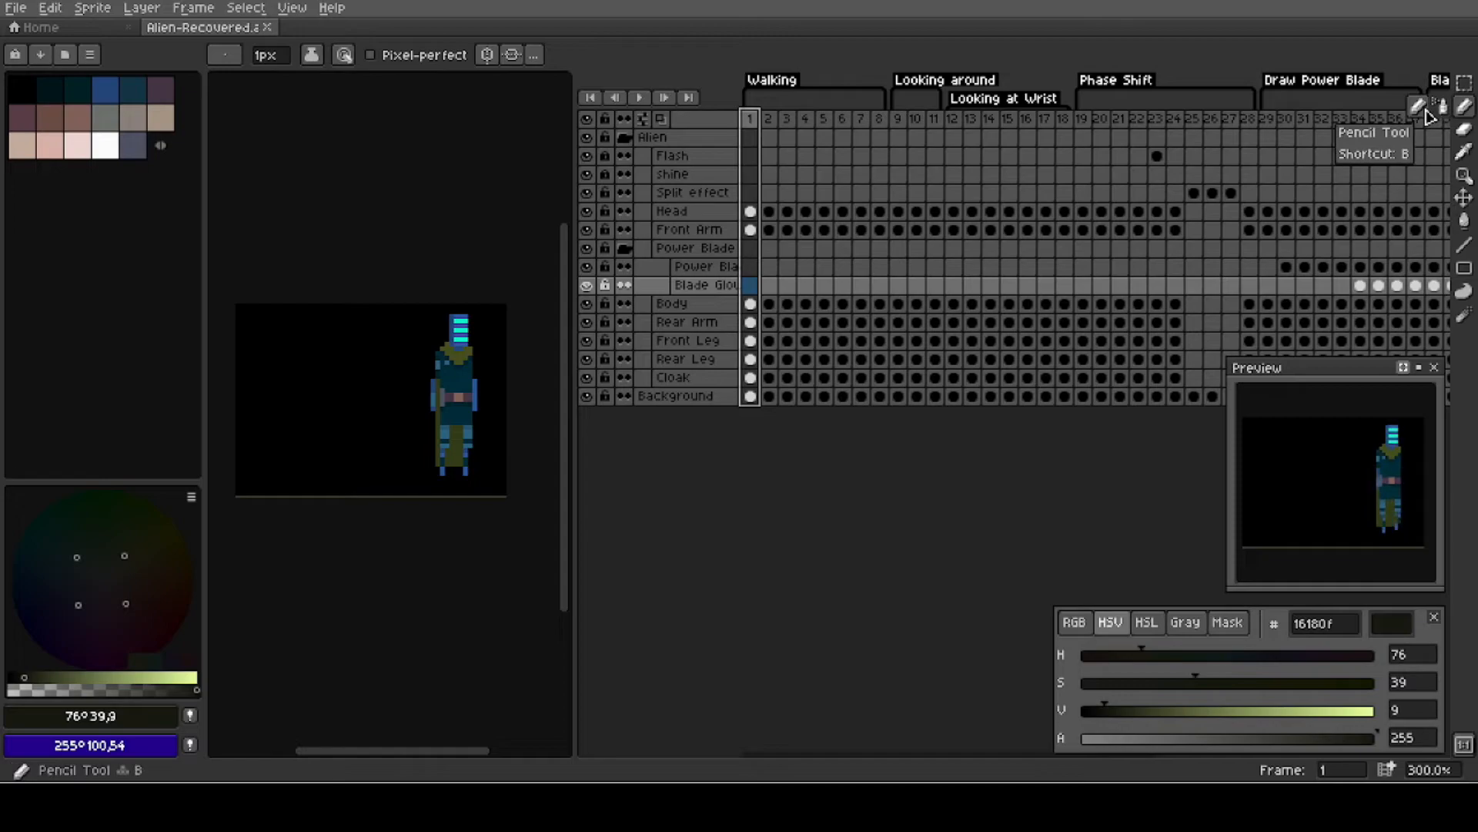
pyautogui.click(1464, 137)
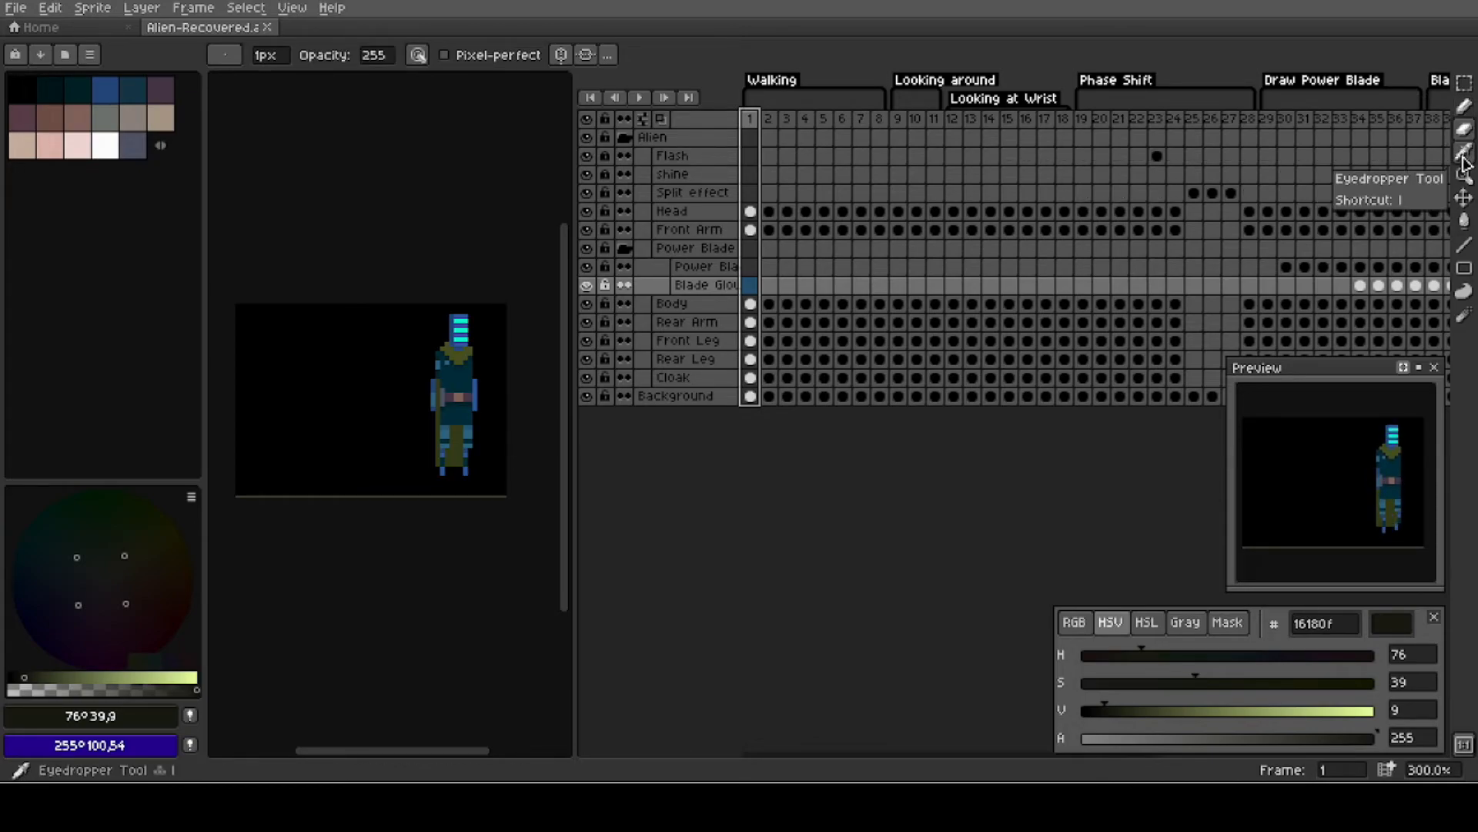
pyautogui.click(1465, 162)
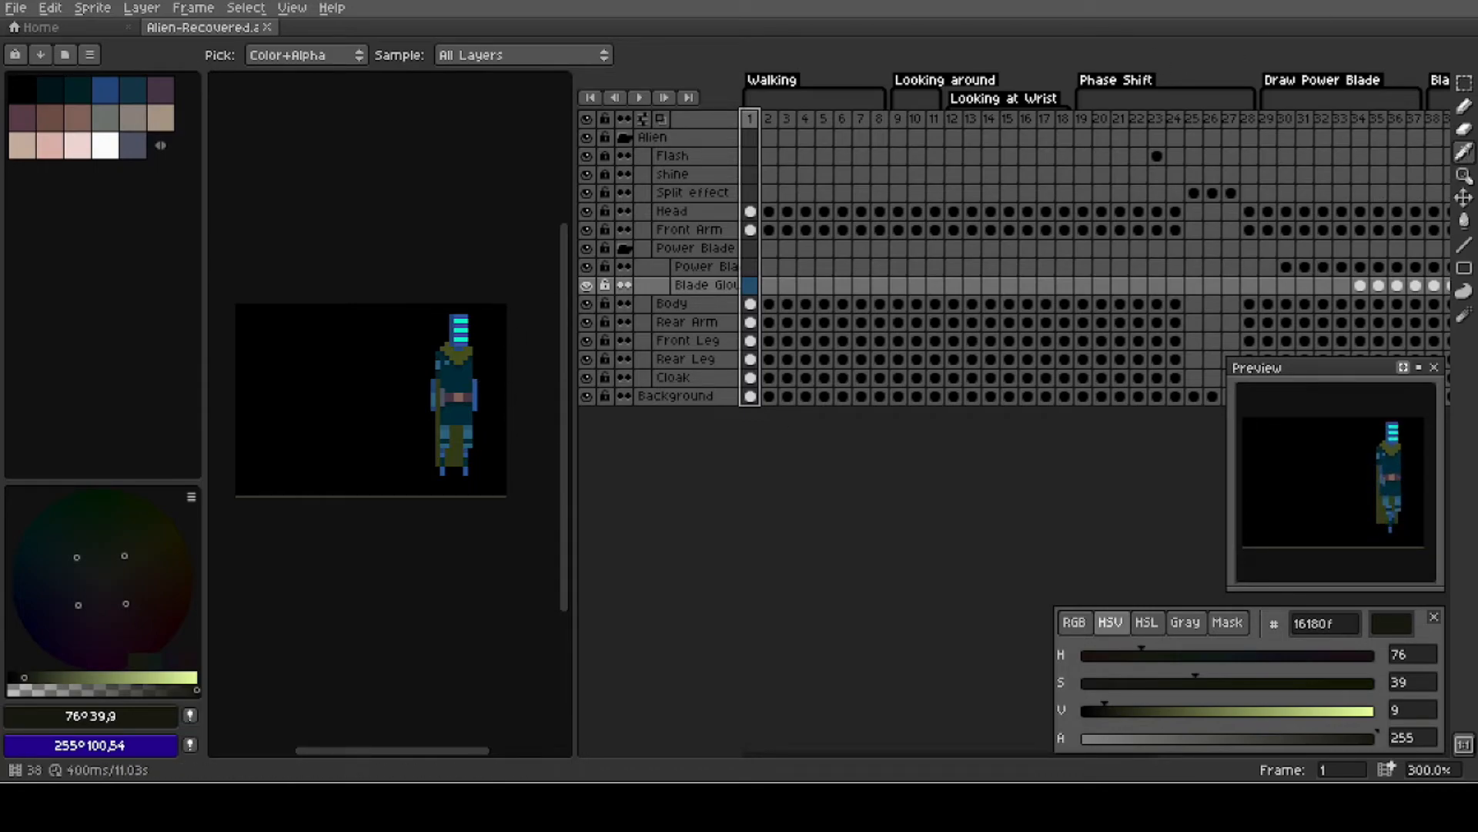
pyautogui.press('b')
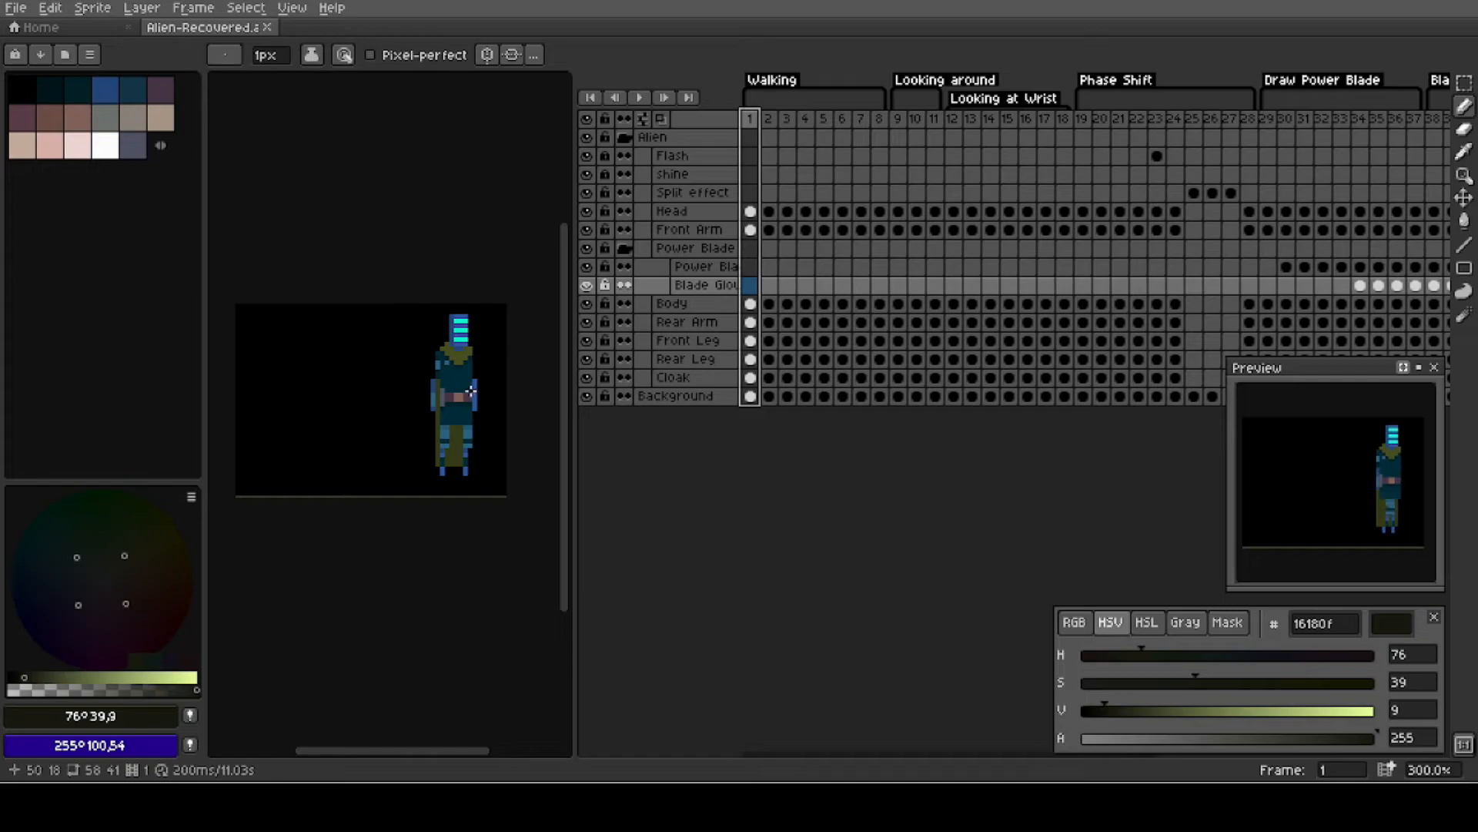
pyautogui.press('i')
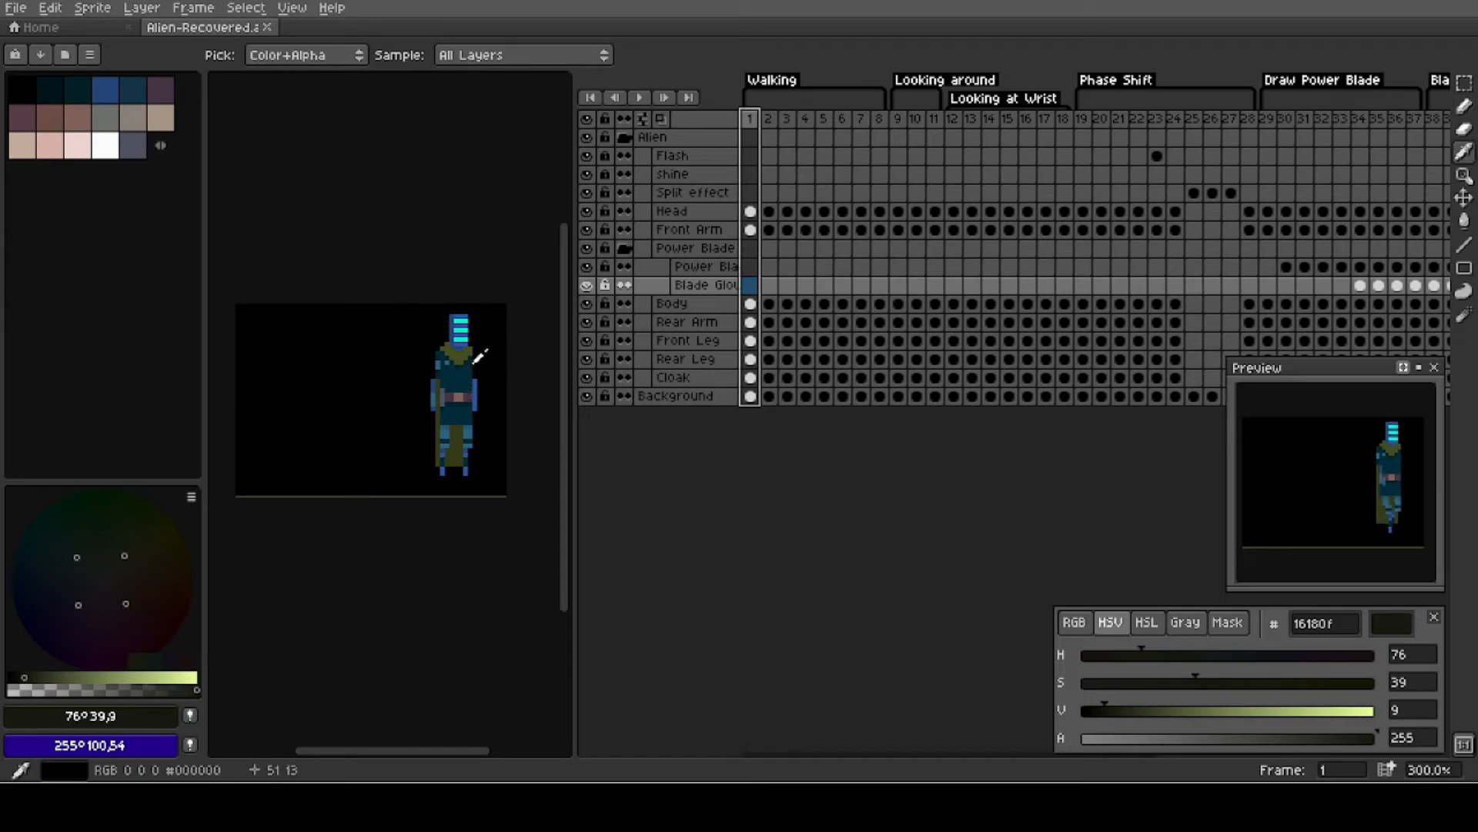
pyautogui.press('b')
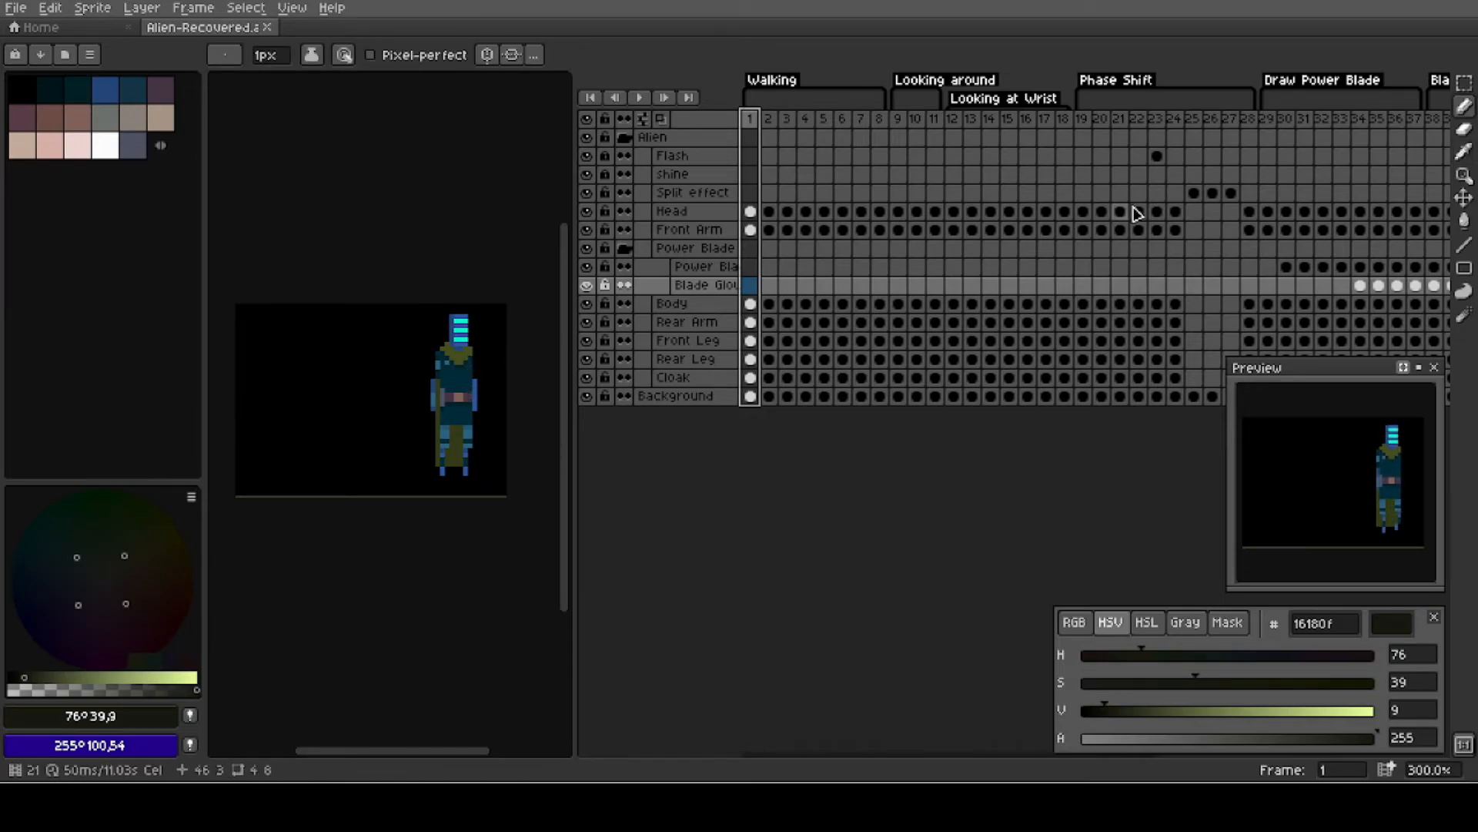
# Sample the blue #2c579b and the turquoise visor colour #11f0cb from the alien with the Eyedropper, and return to the Pencil.
pyautogui.press('i')
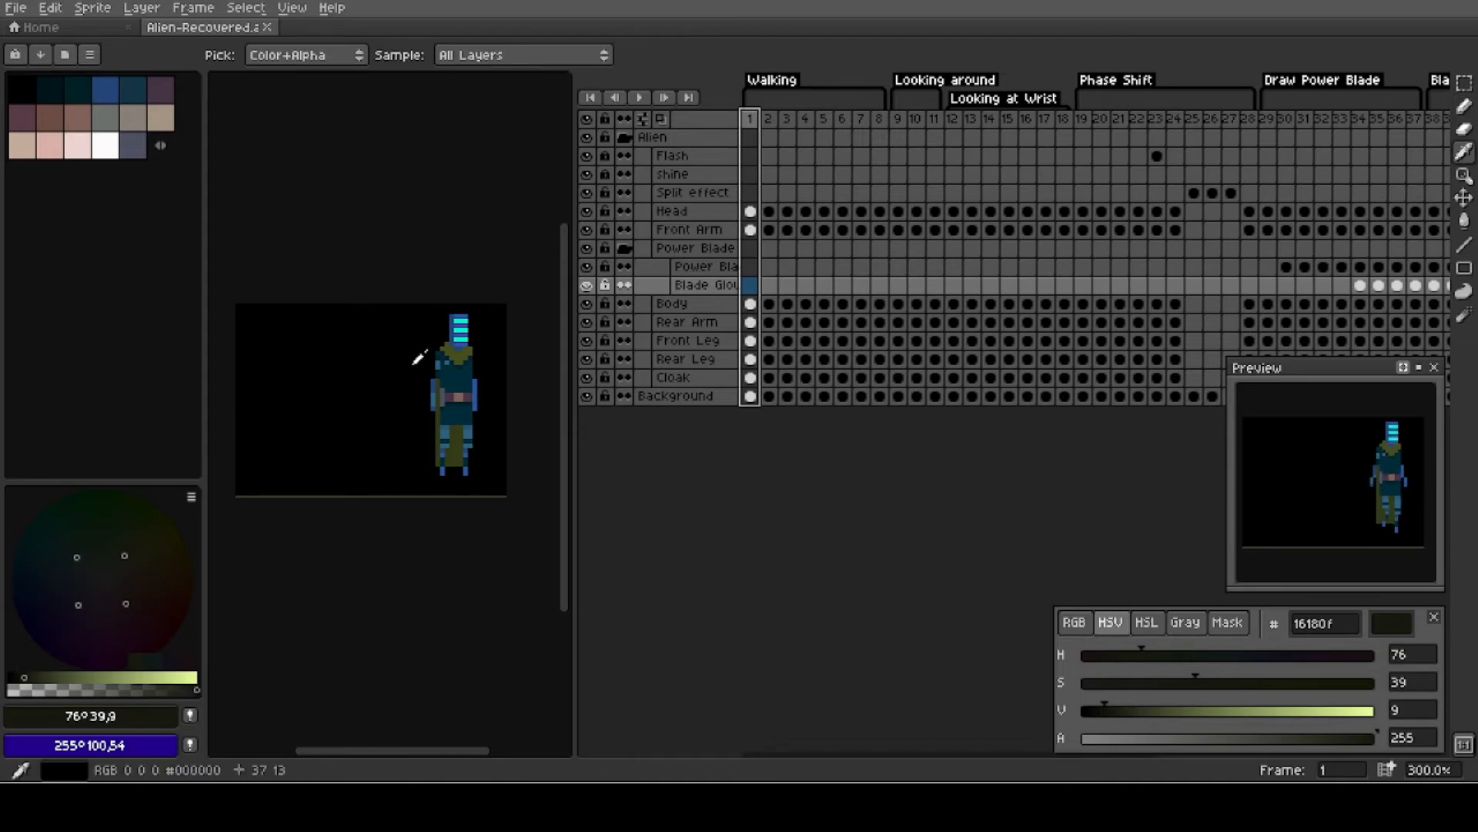
pyautogui.click(460, 363)
pyautogui.click(461, 331)
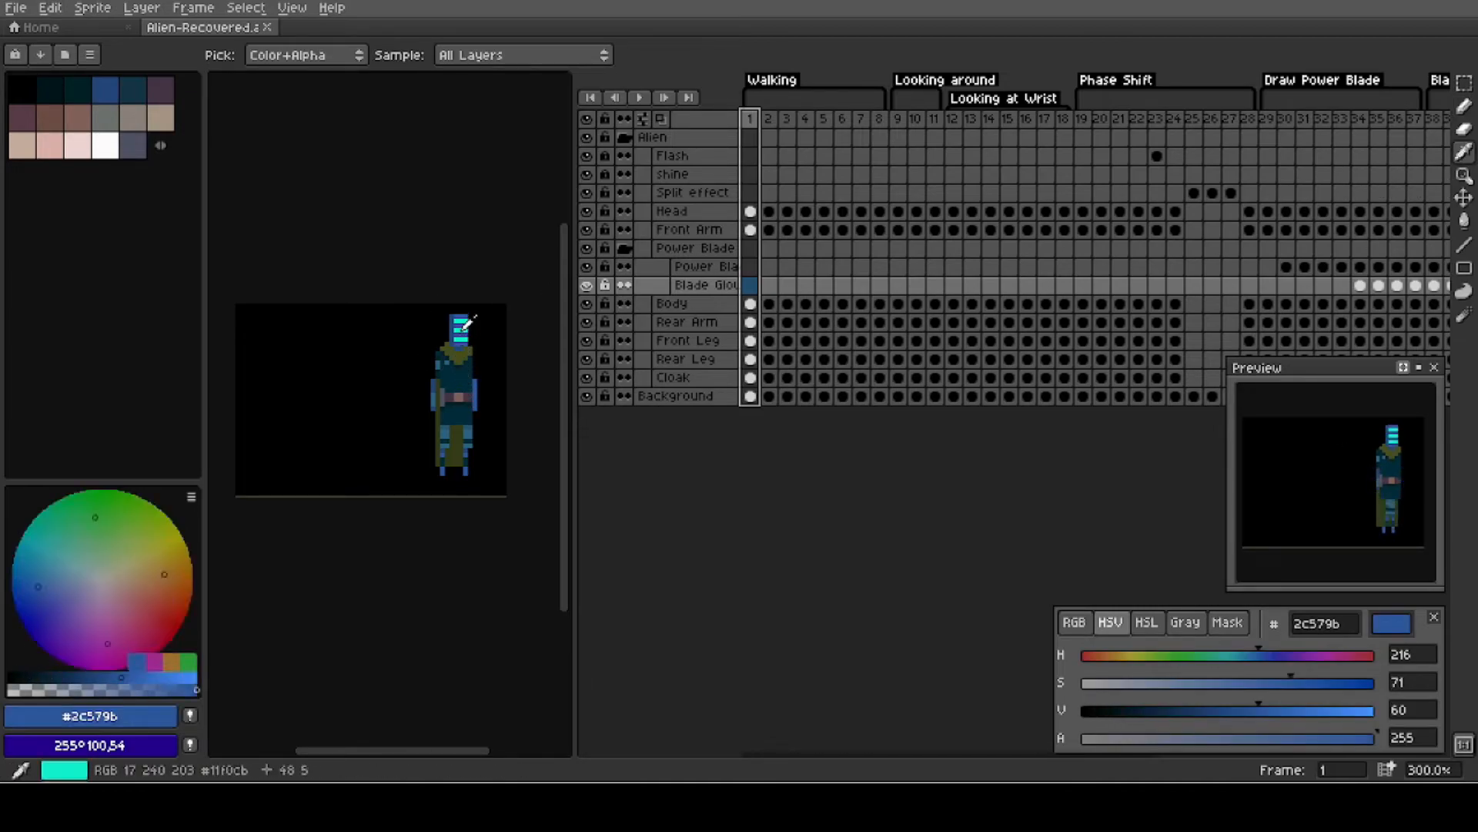
pyautogui.press('b')
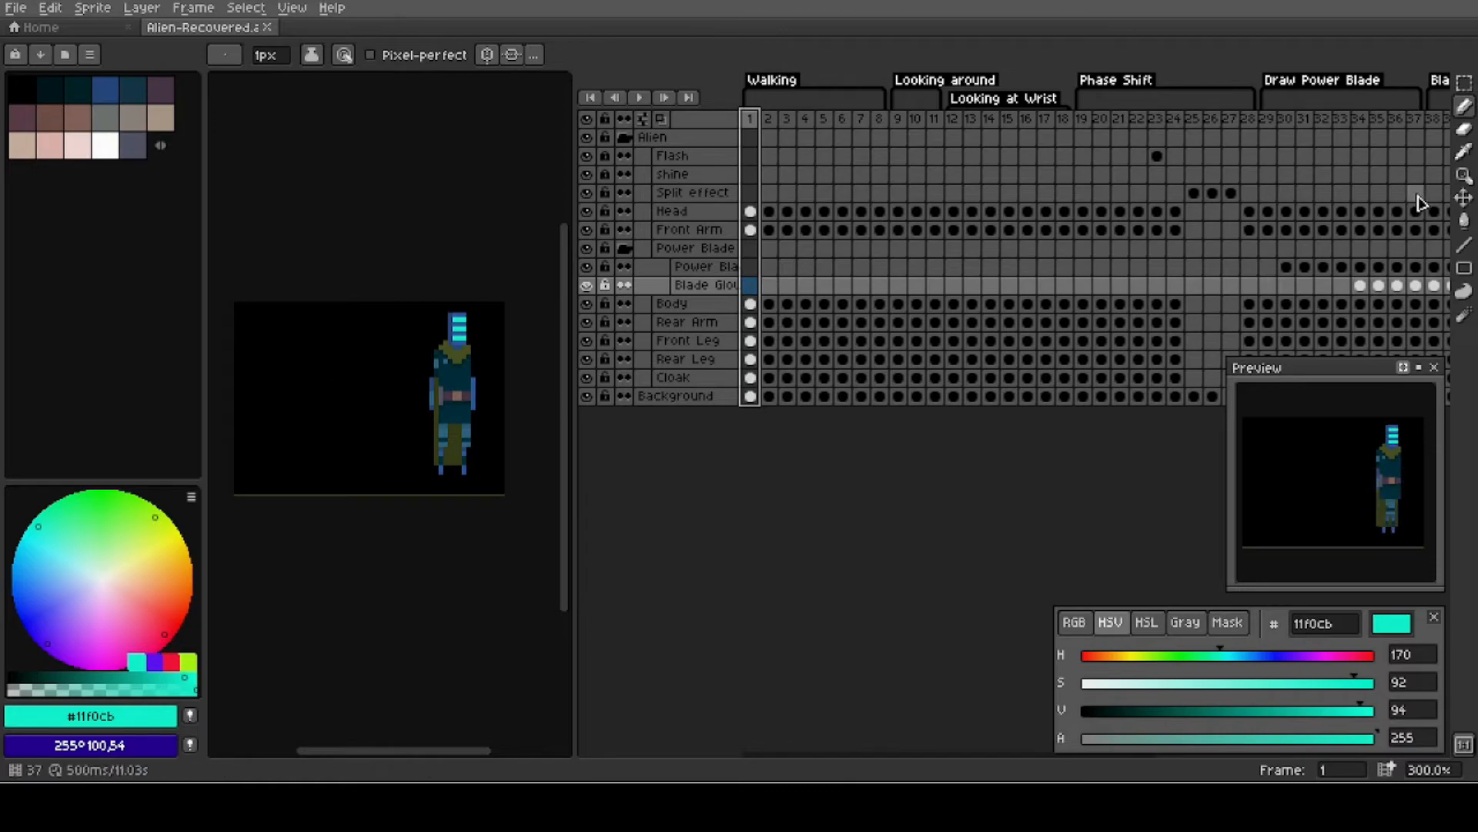
# Using the Move tool with Auto Select Layer on, move the alien's frame 1 body to about 5 px from the canvas's left edge.
pyautogui.click(1469, 201)
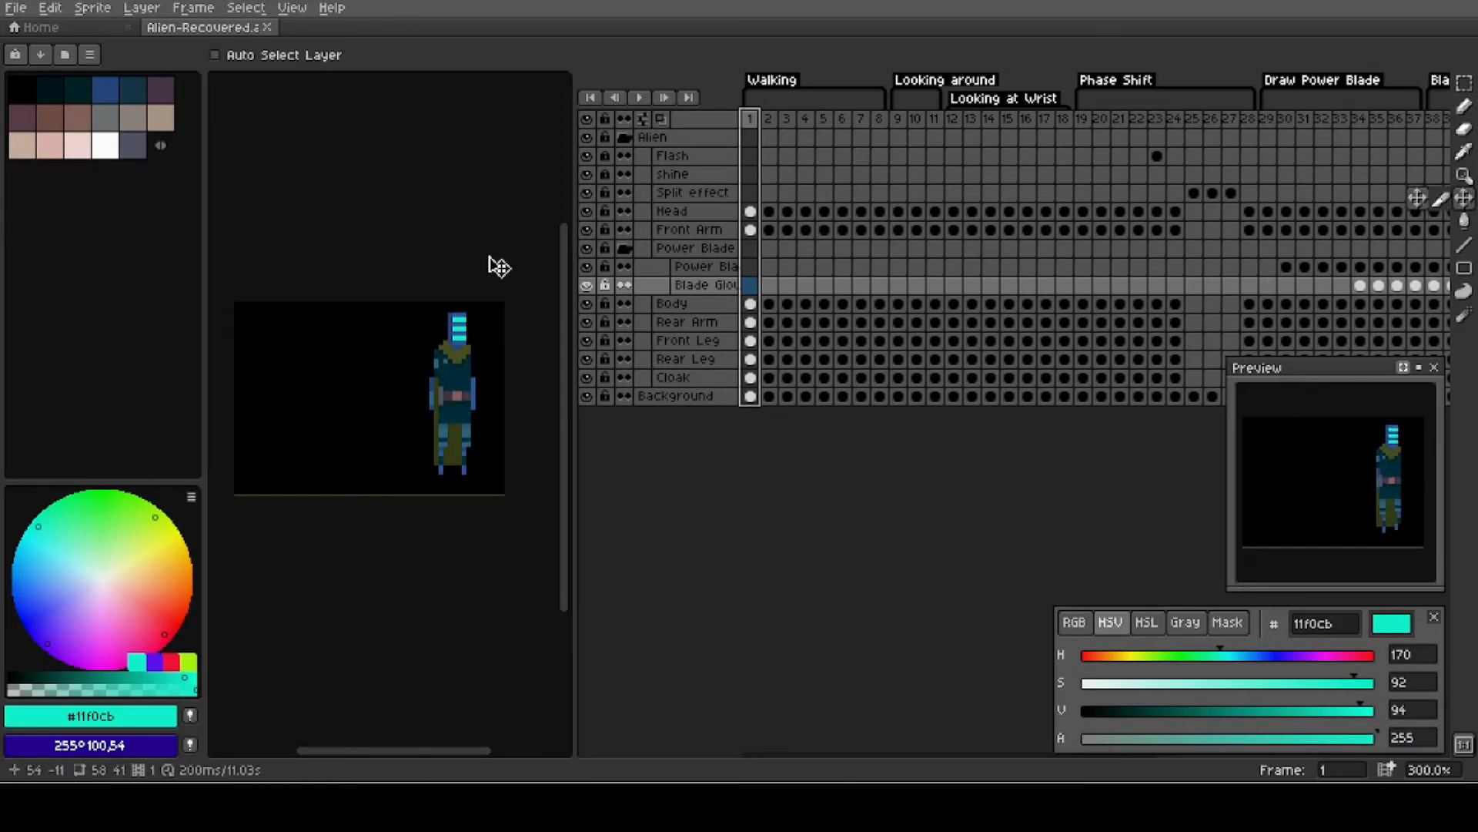
pyautogui.click(1464, 106)
pyautogui.press('v')
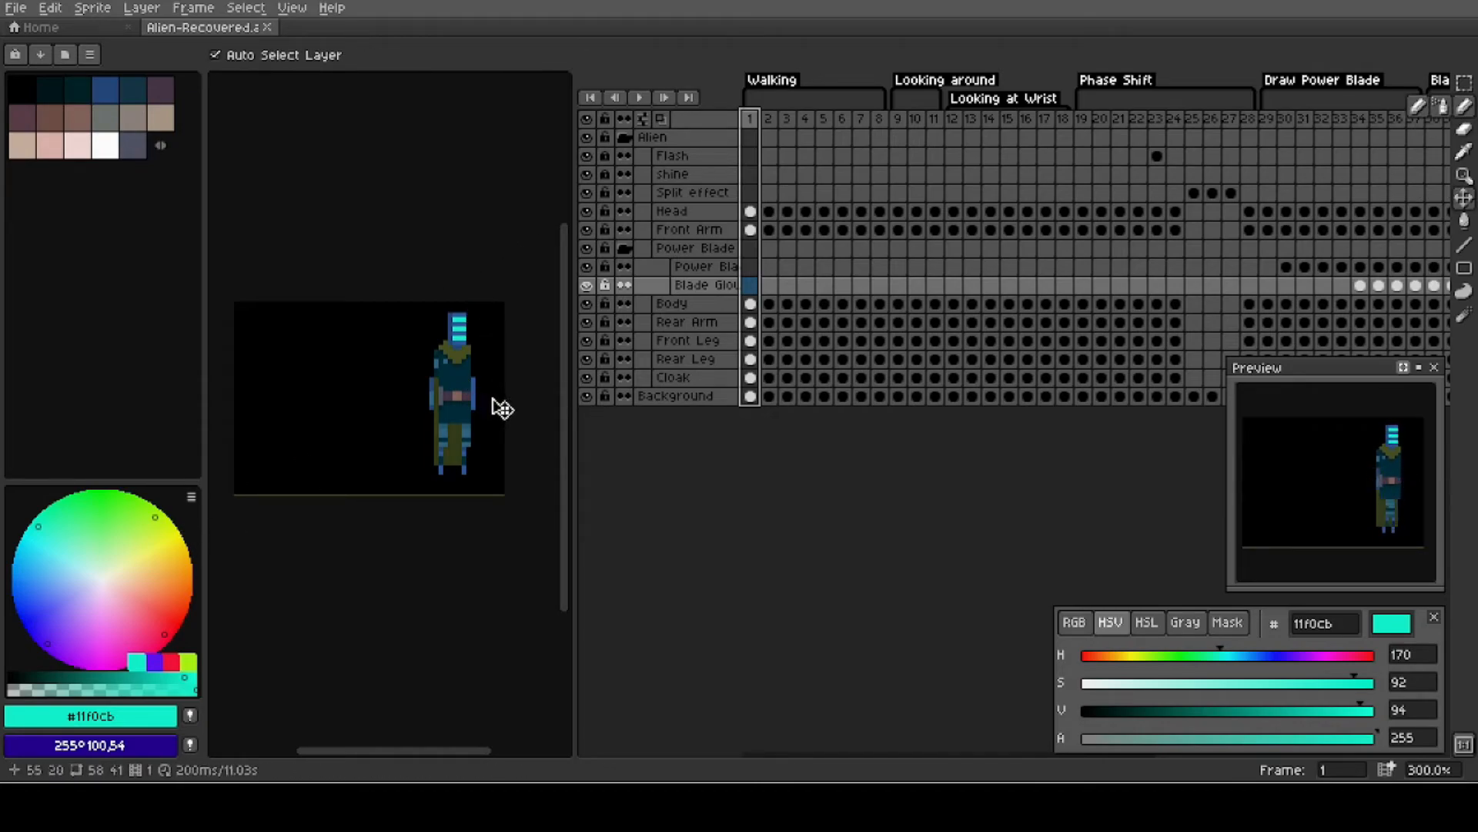
pyautogui.moveTo(462, 389); pyautogui.dragTo(291, 413)
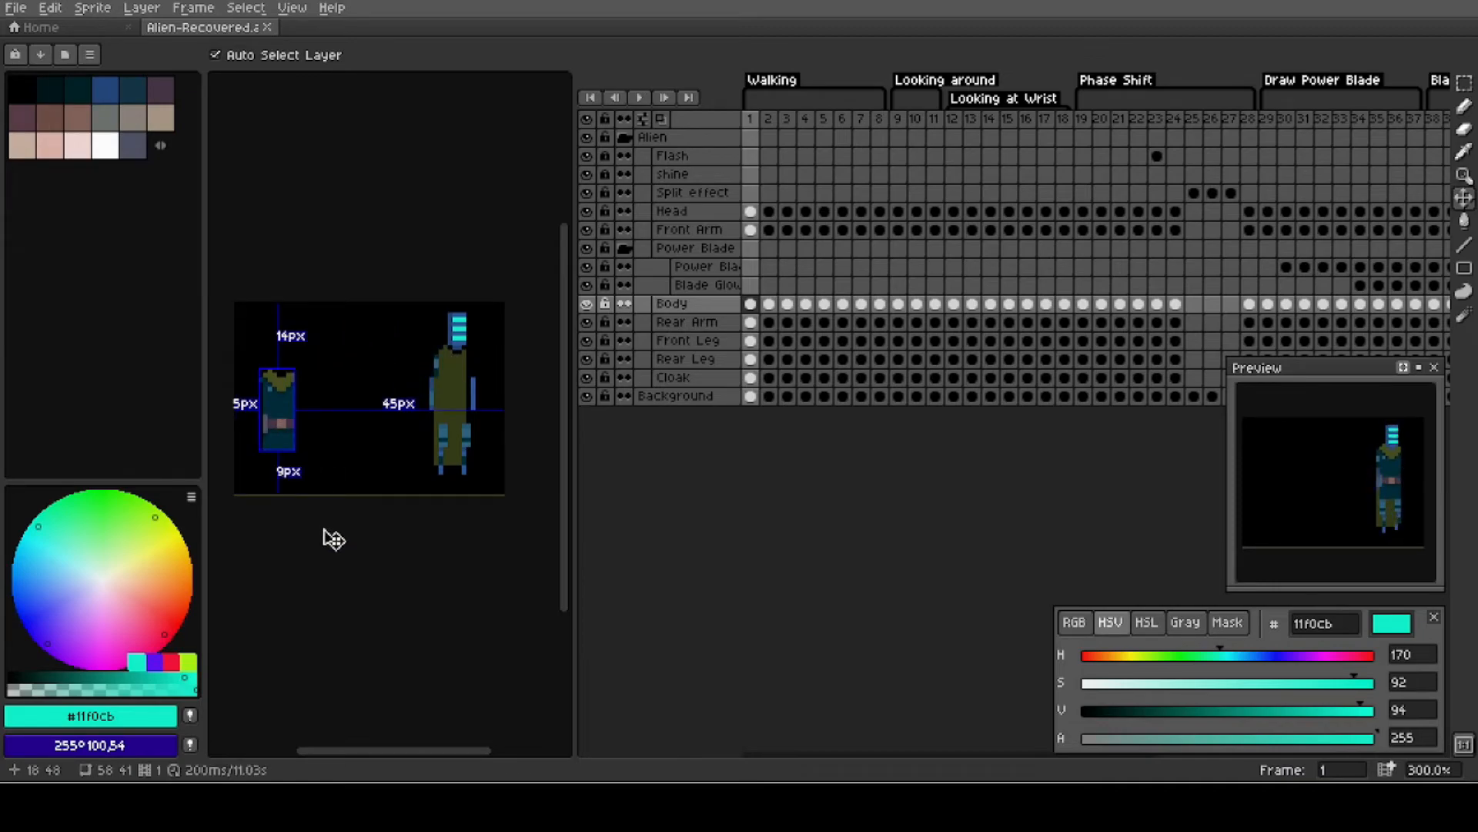
# Undo the body's move, try moving it to about 26 px from the canvas's left edge, and undo that as well.
pyautogui.hotkey('ctrl', 'z')
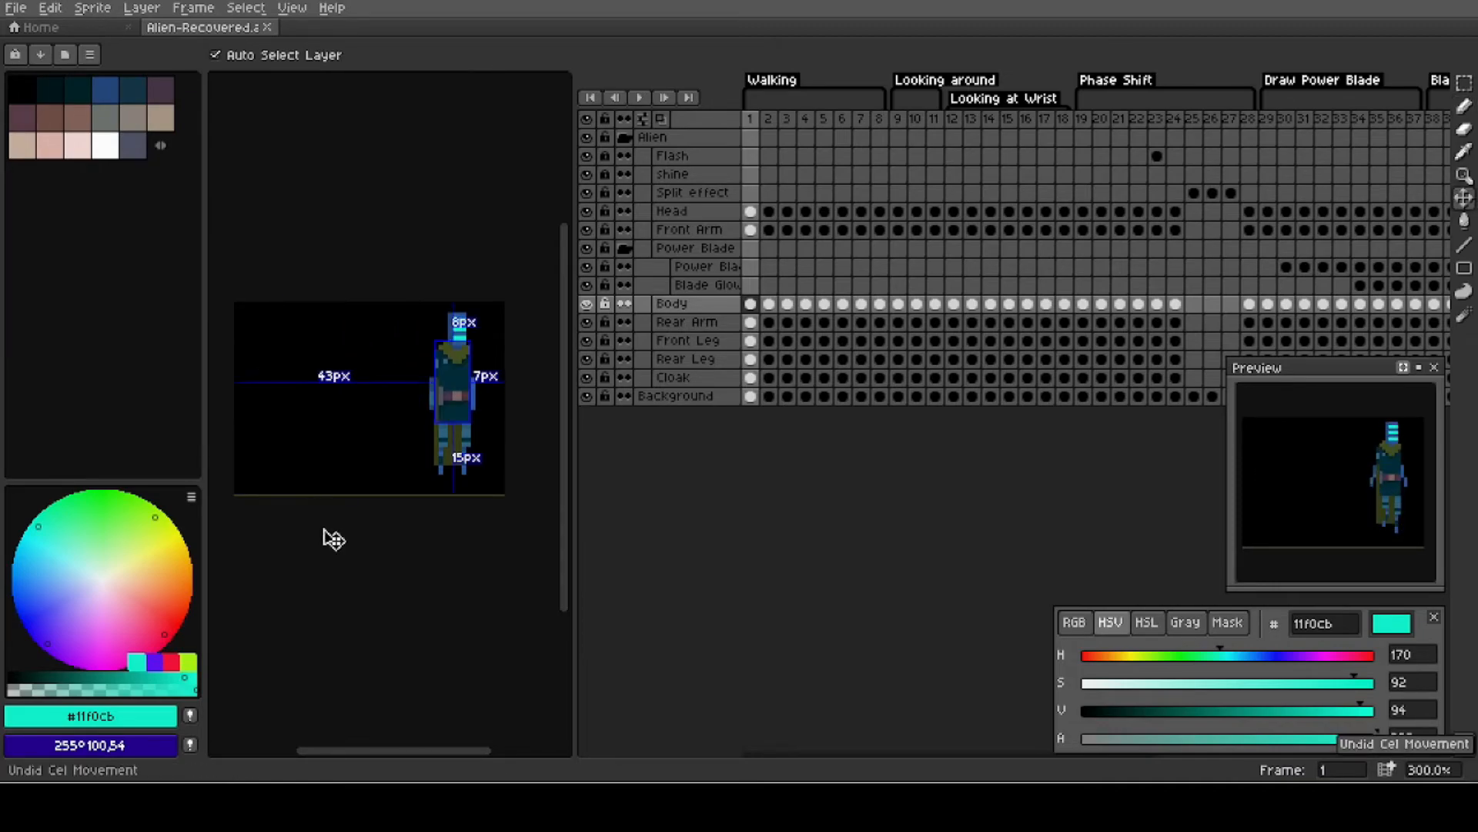
pyautogui.press('v')
pyautogui.moveTo(485, 389); pyautogui.dragTo(389, 370)
pyautogui.hotkey('ctrl', 'z')
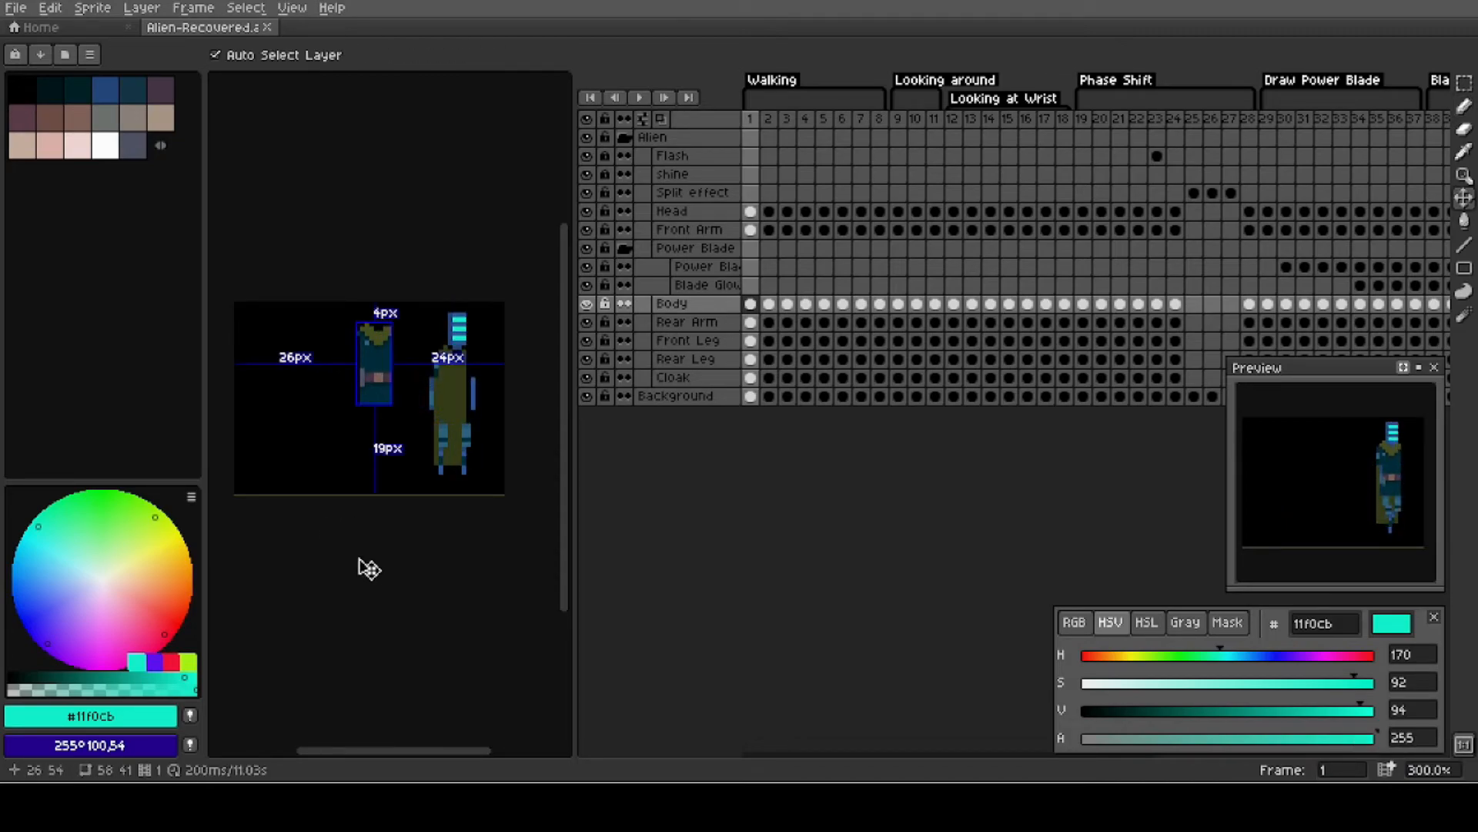
# Try switching from the Pencil to the Move tool and on to the Line tool.
pyautogui.press('b')
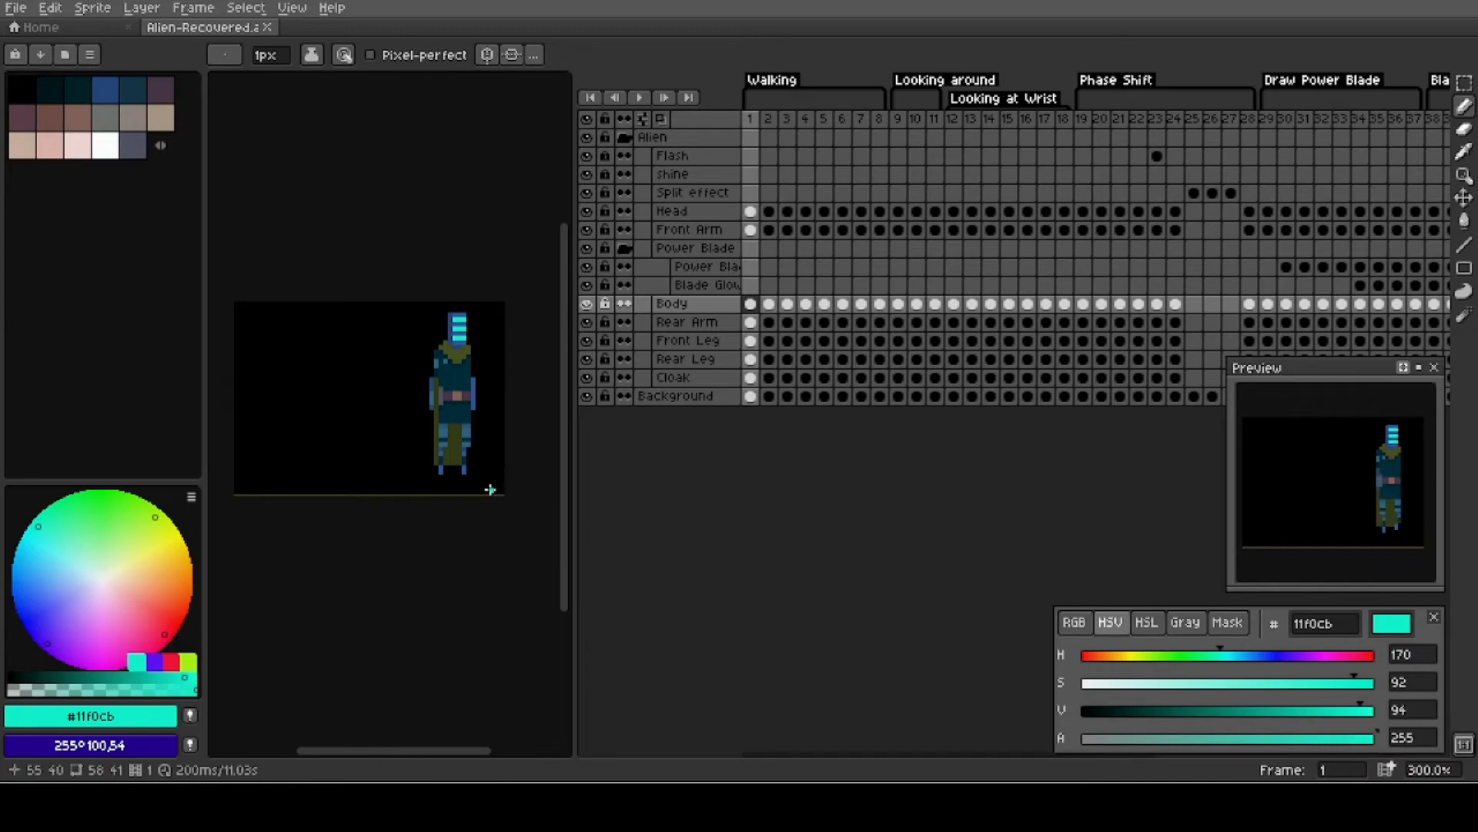
pyautogui.press('v')
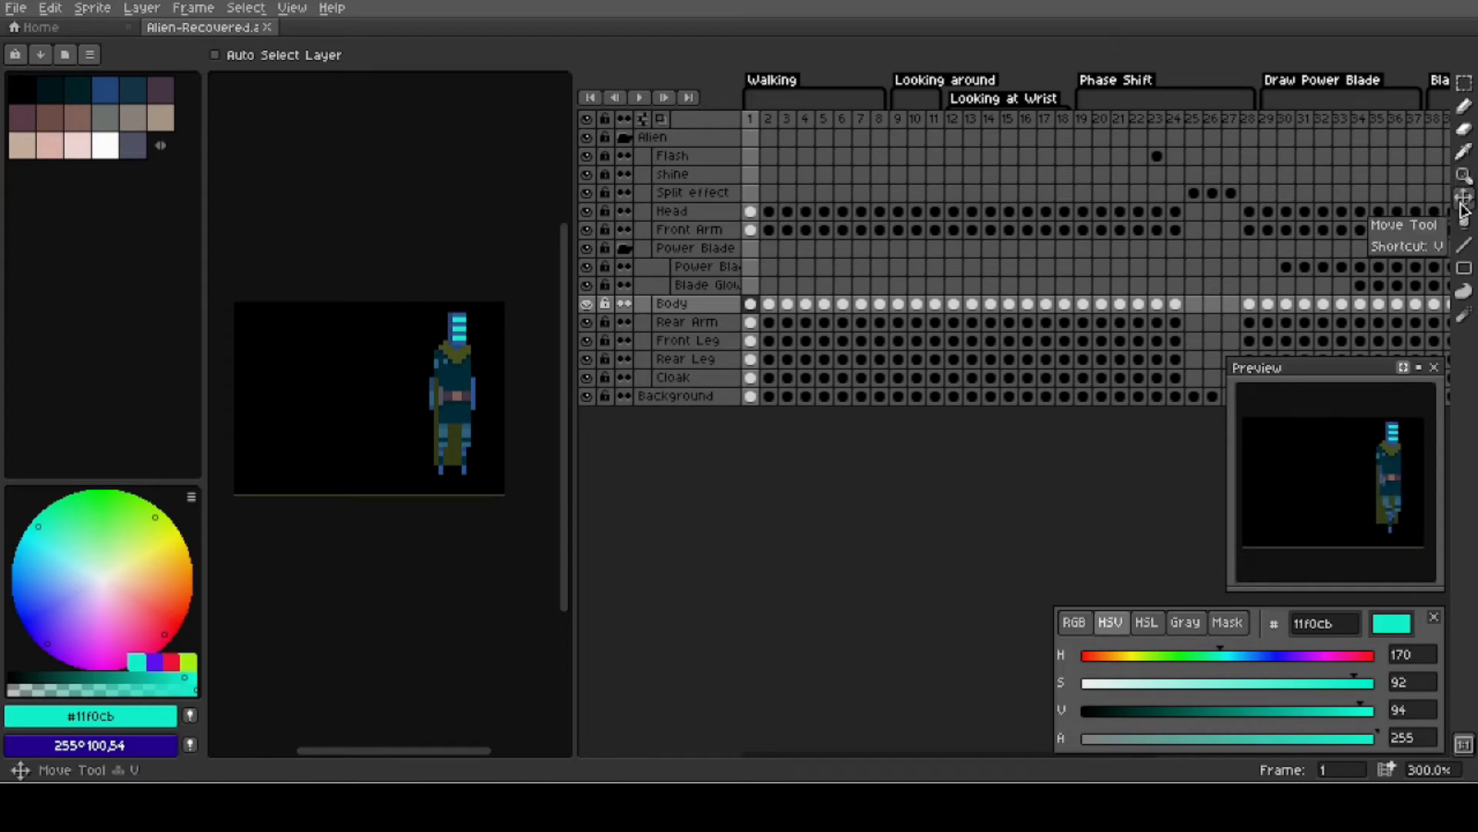
pyautogui.moveTo(1466, 223)
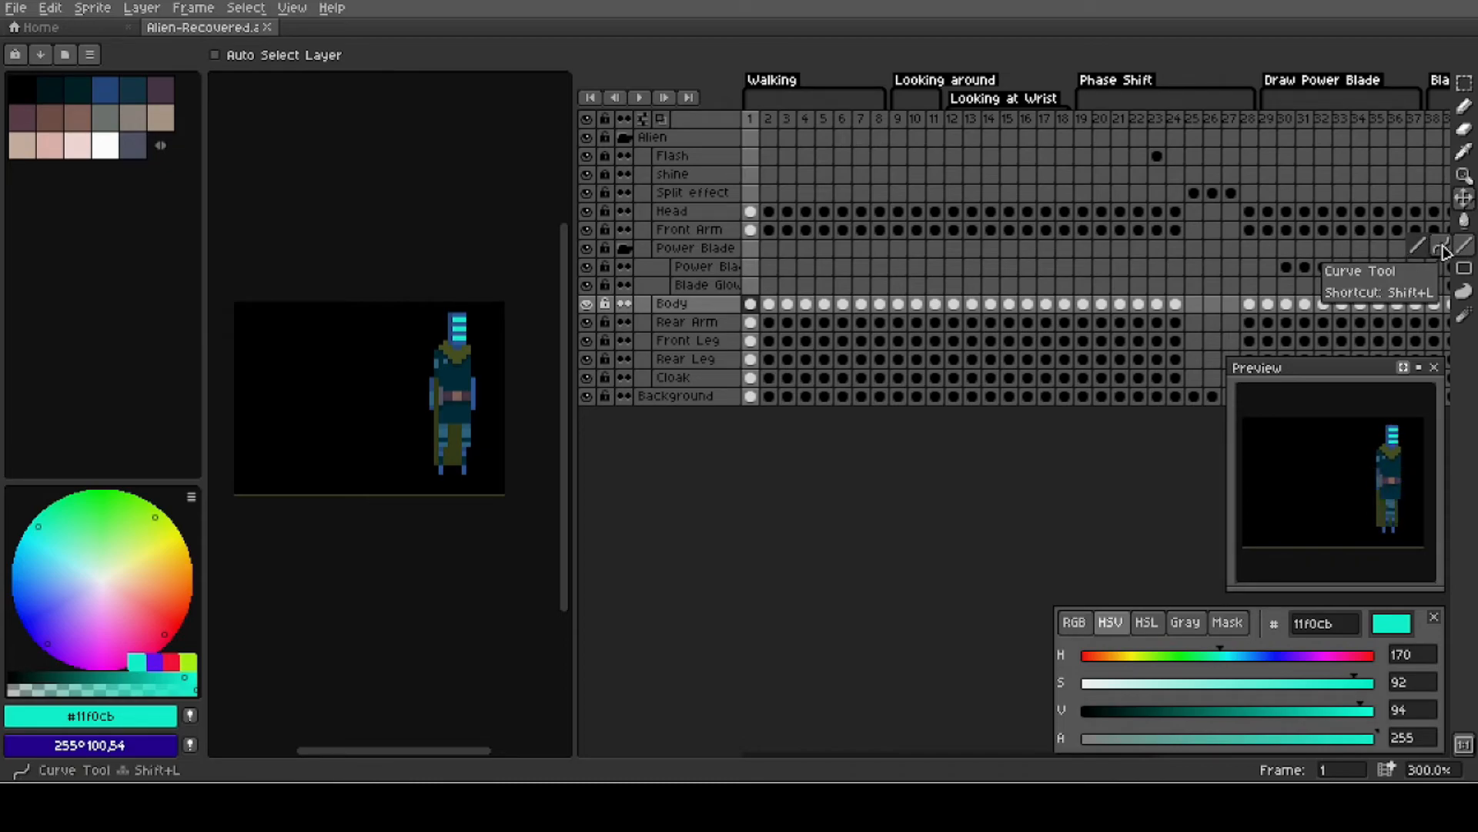
pyautogui.press('l')
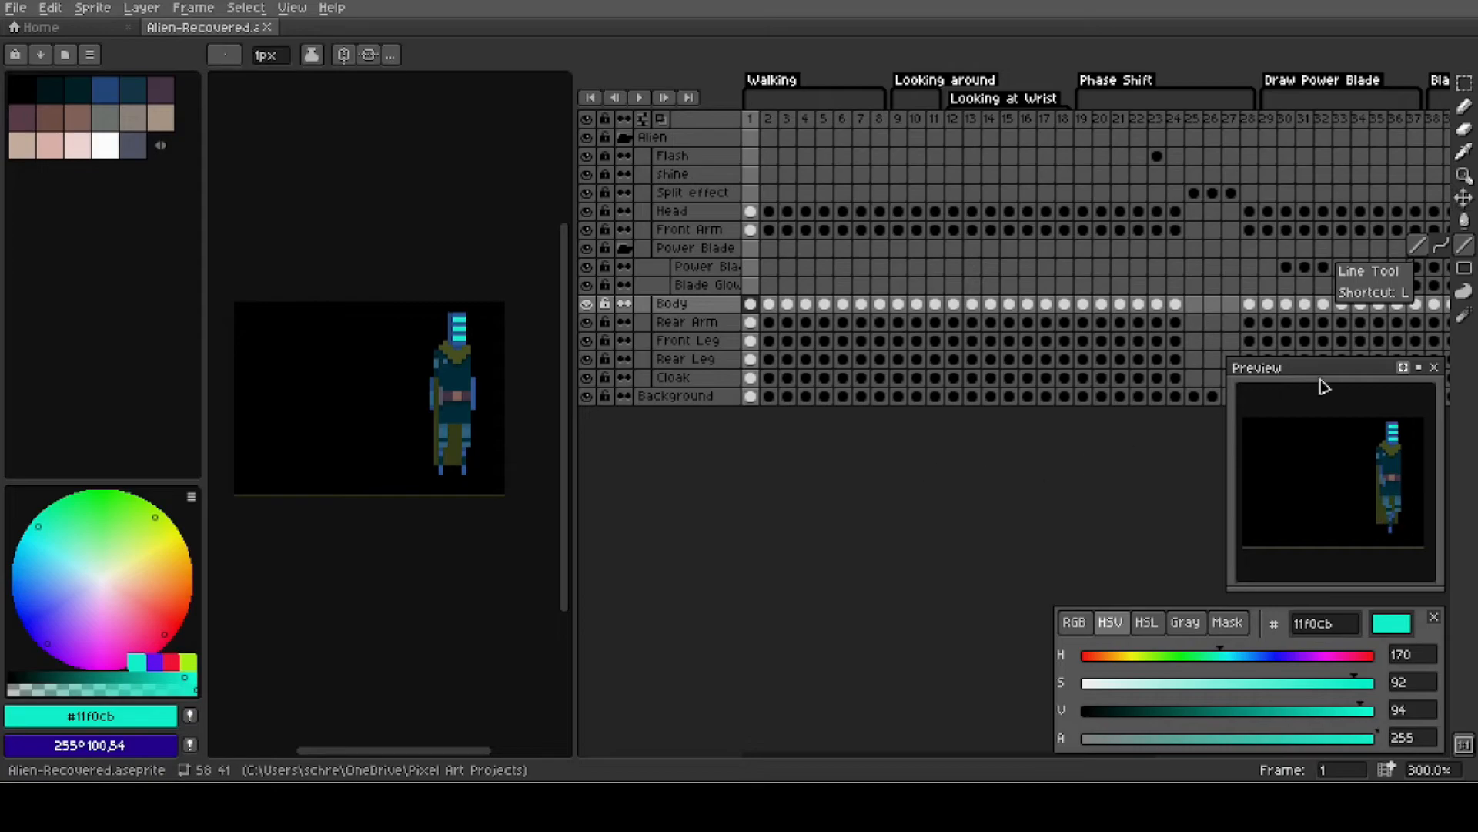
# Draw a straight turquoise diagonal line with the Pencil in the empty area beside the alien.
pyautogui.click(1465, 106)
pyautogui.click(316, 334)
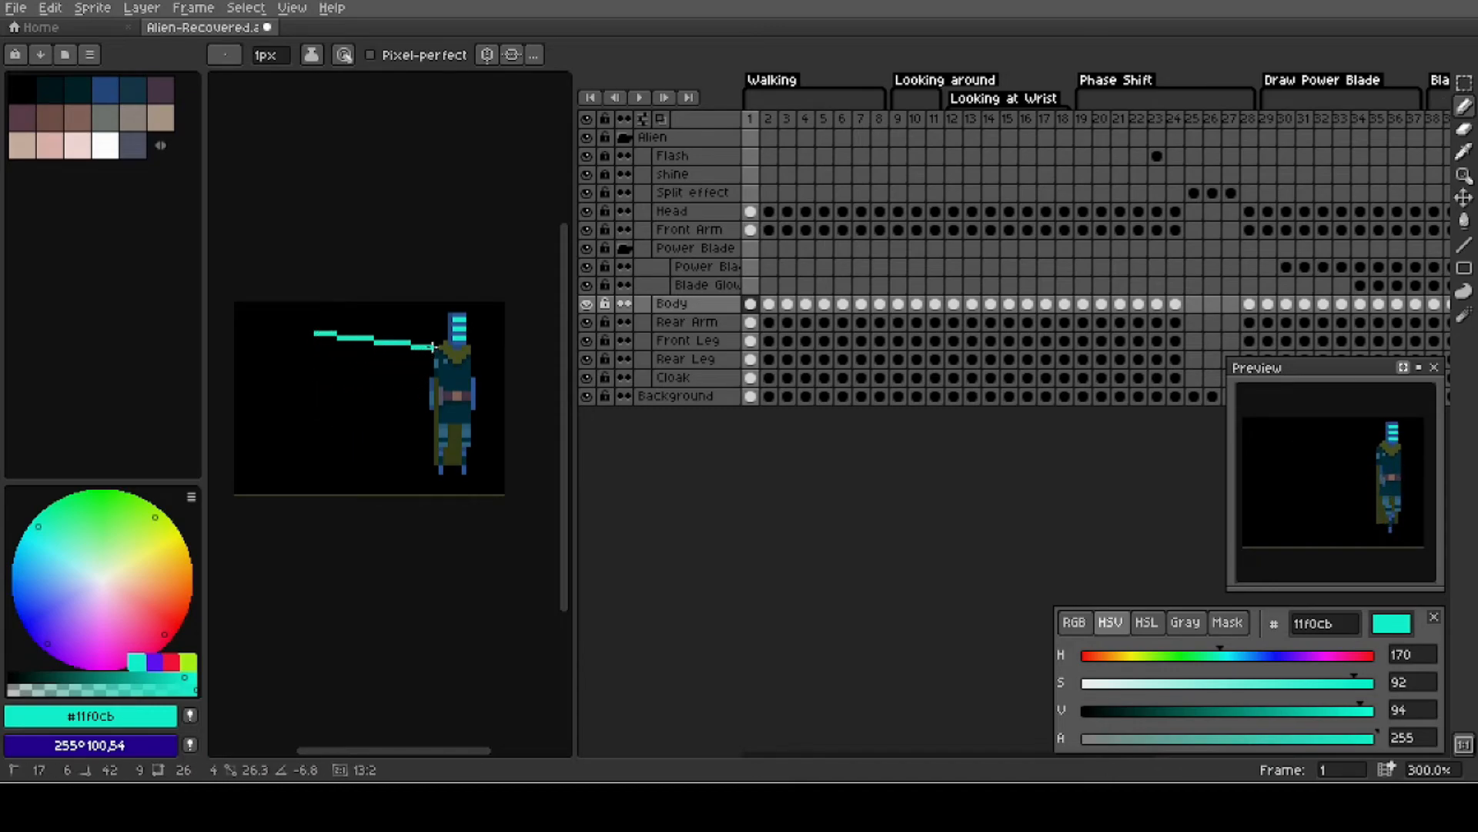
pyautogui.click(260, 457)
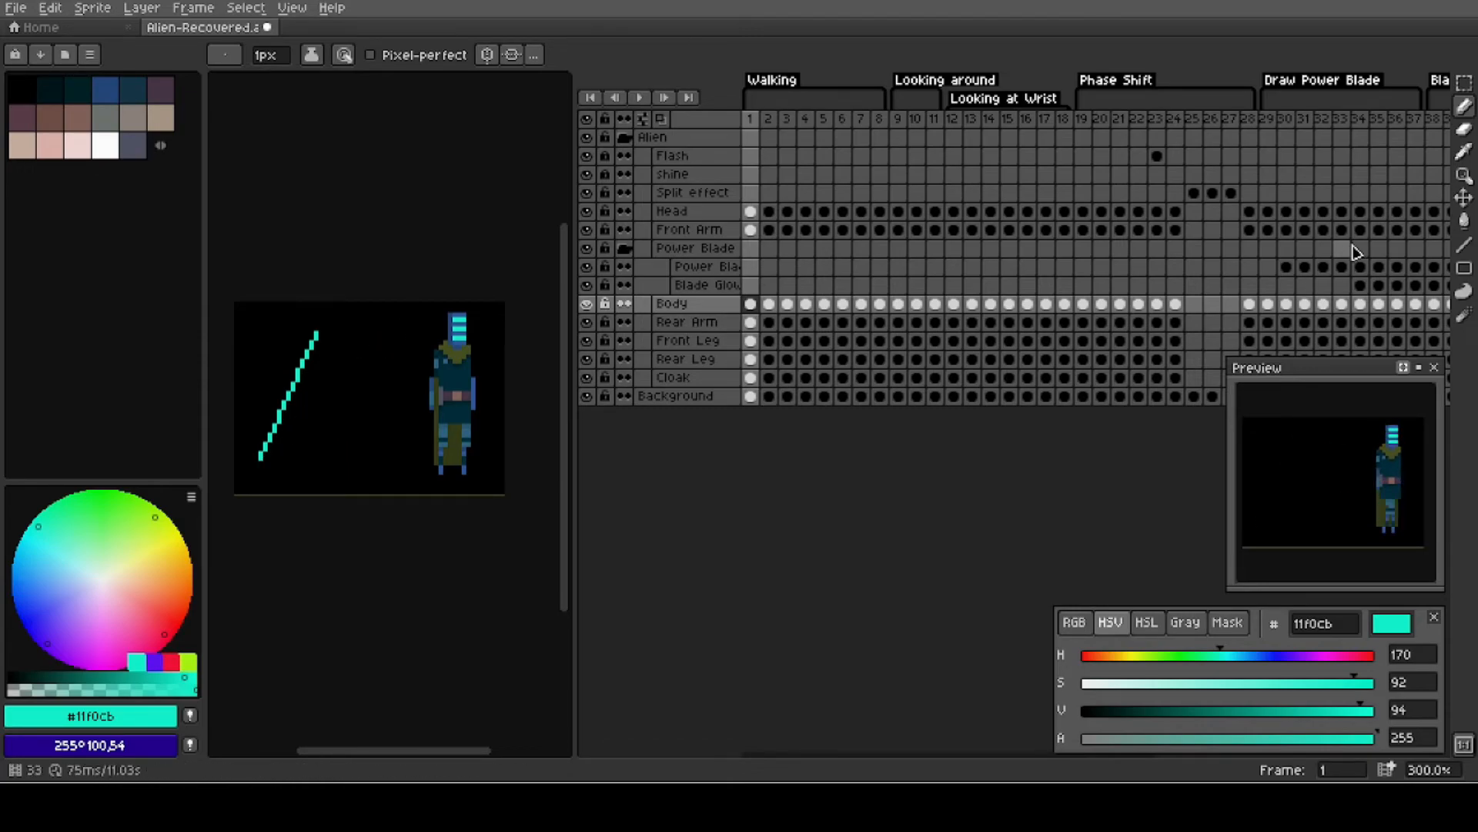
# Try drawing with the Line tool beside the first diagonal, and undo all the Line tool and Pencil marks.
pyautogui.click(1463, 245)
pyautogui.click(334, 457)
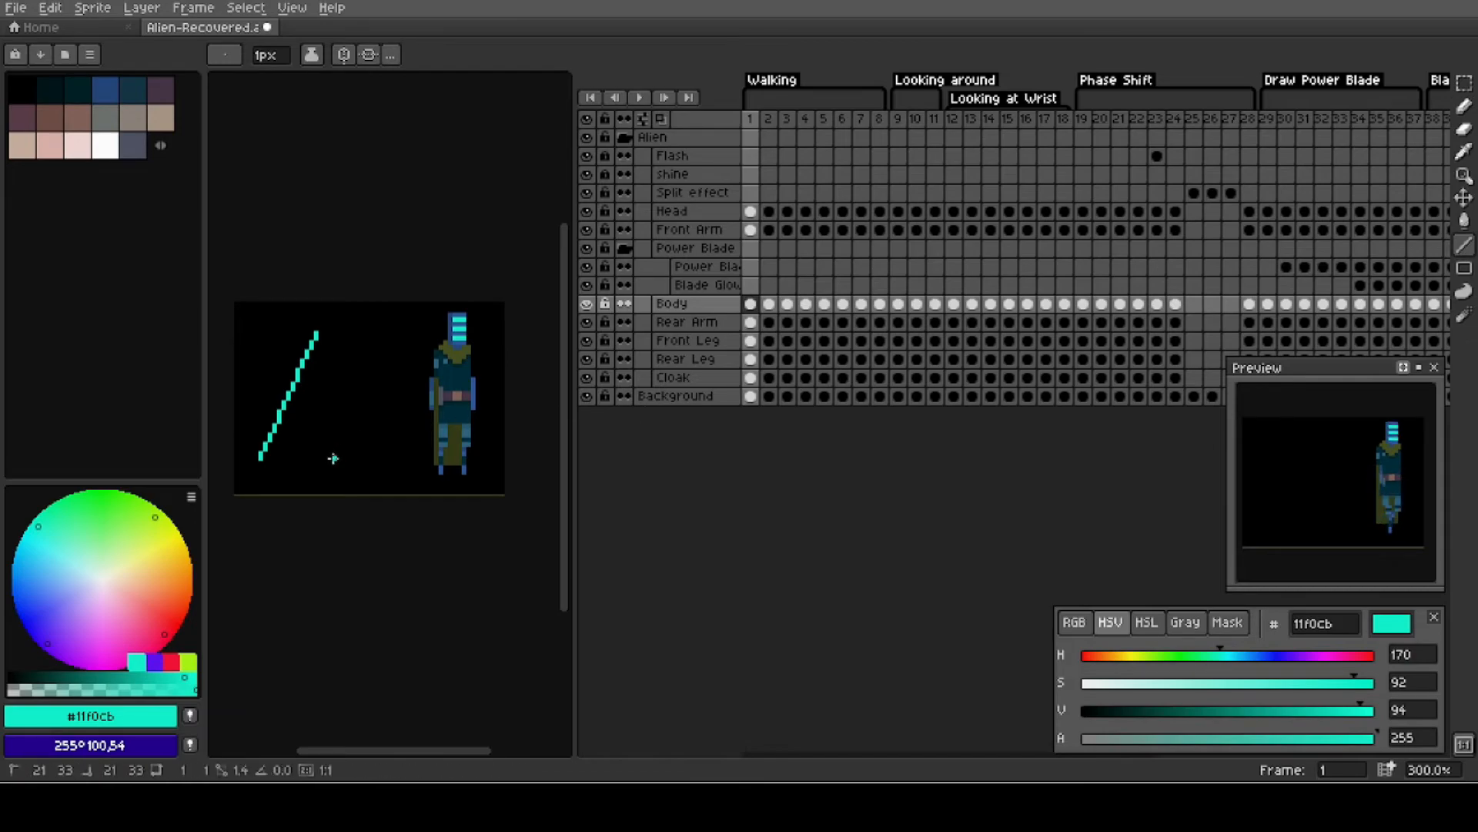
pyautogui.moveTo(376, 356); pyautogui.dragTo(392, 477)
pyautogui.hotkey('ctrl', 'z')
pyautogui.hotkey('ctrl', 'z')
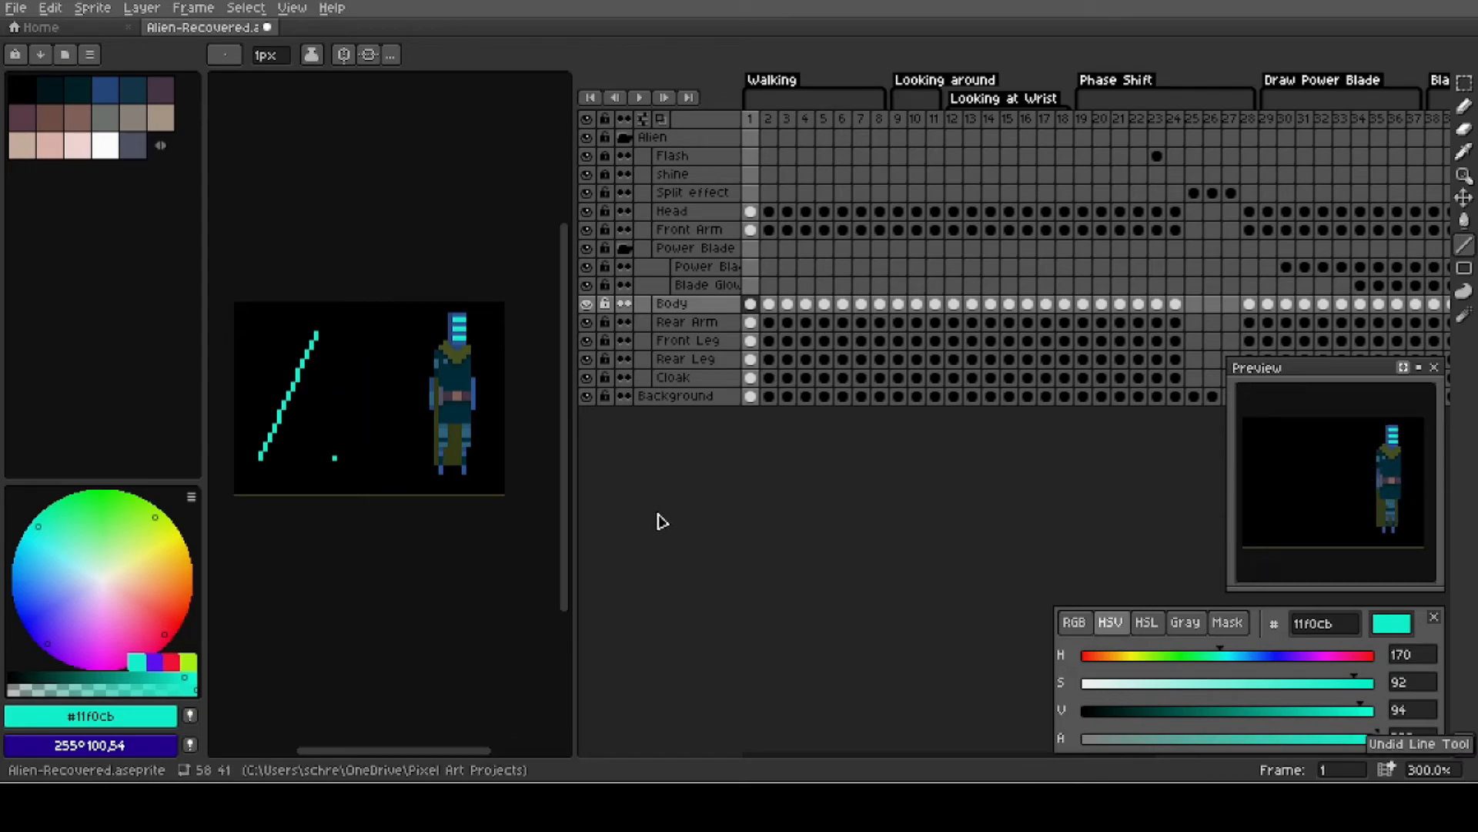
pyautogui.hotkey('ctrl', 'z')
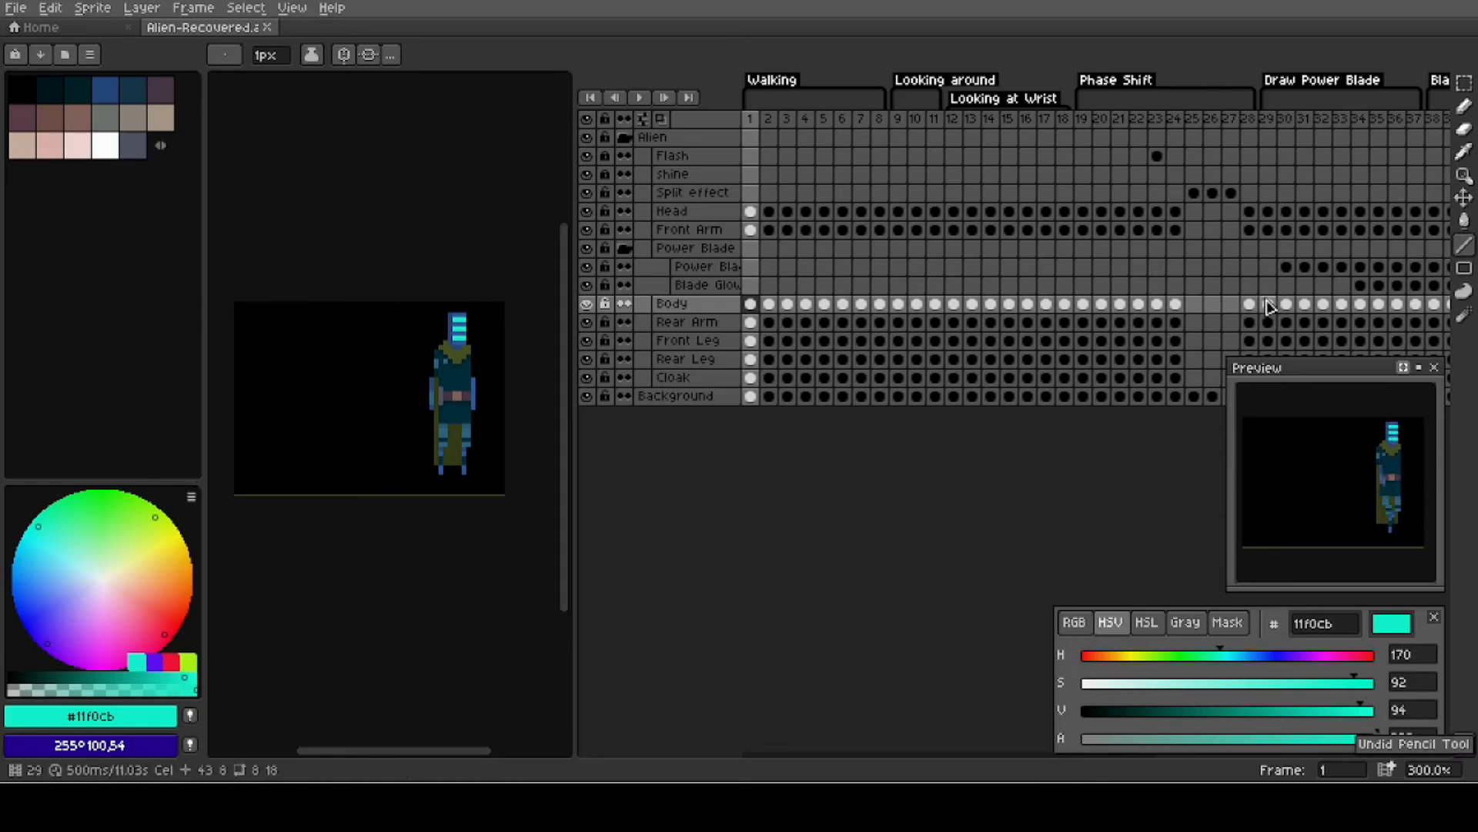
# Draw a turquoise outlined rectangle beside the alien with the Rectangle tool.
pyautogui.click(1458, 112)
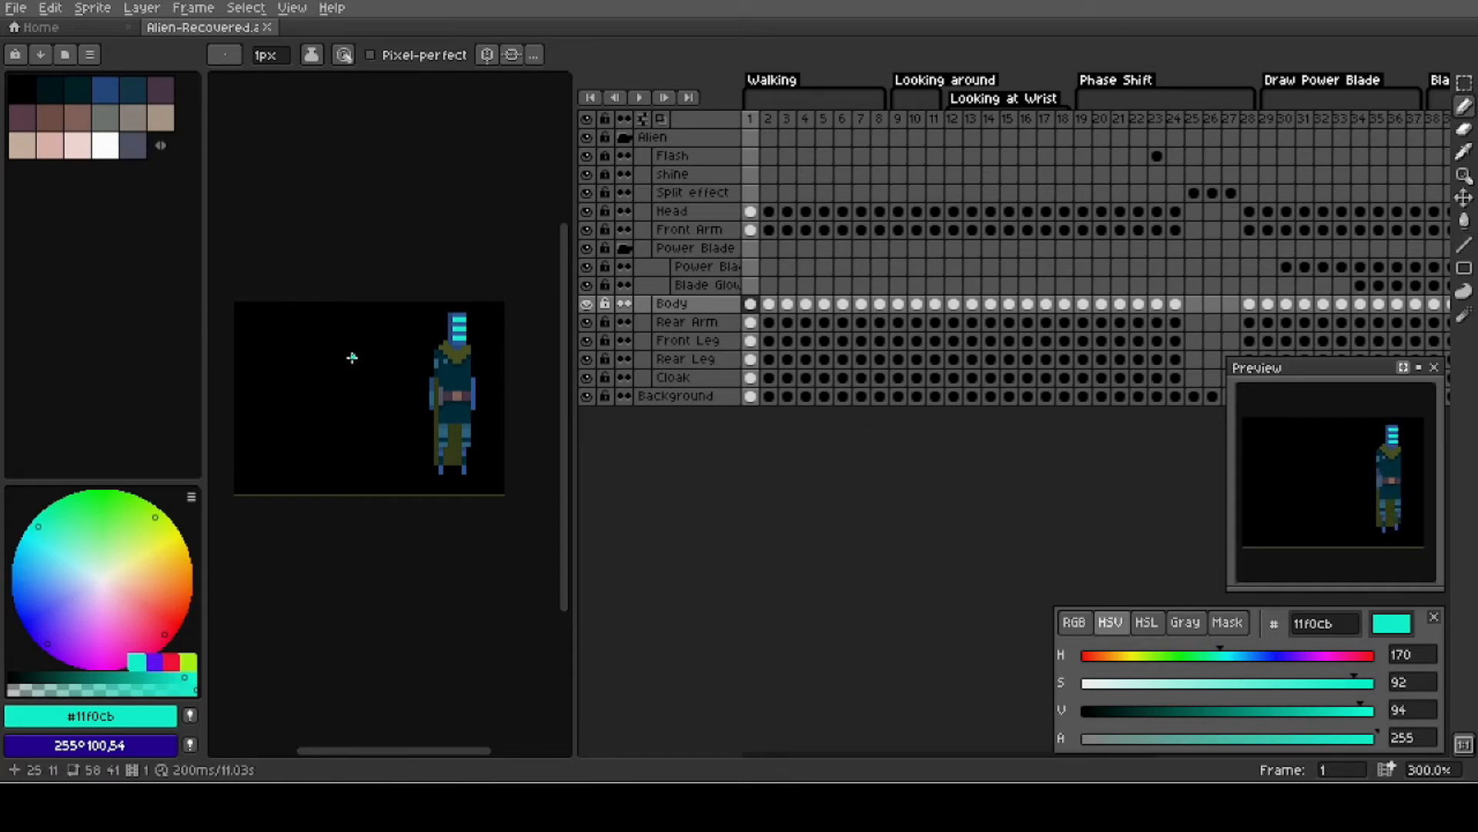
pyautogui.click(1464, 267)
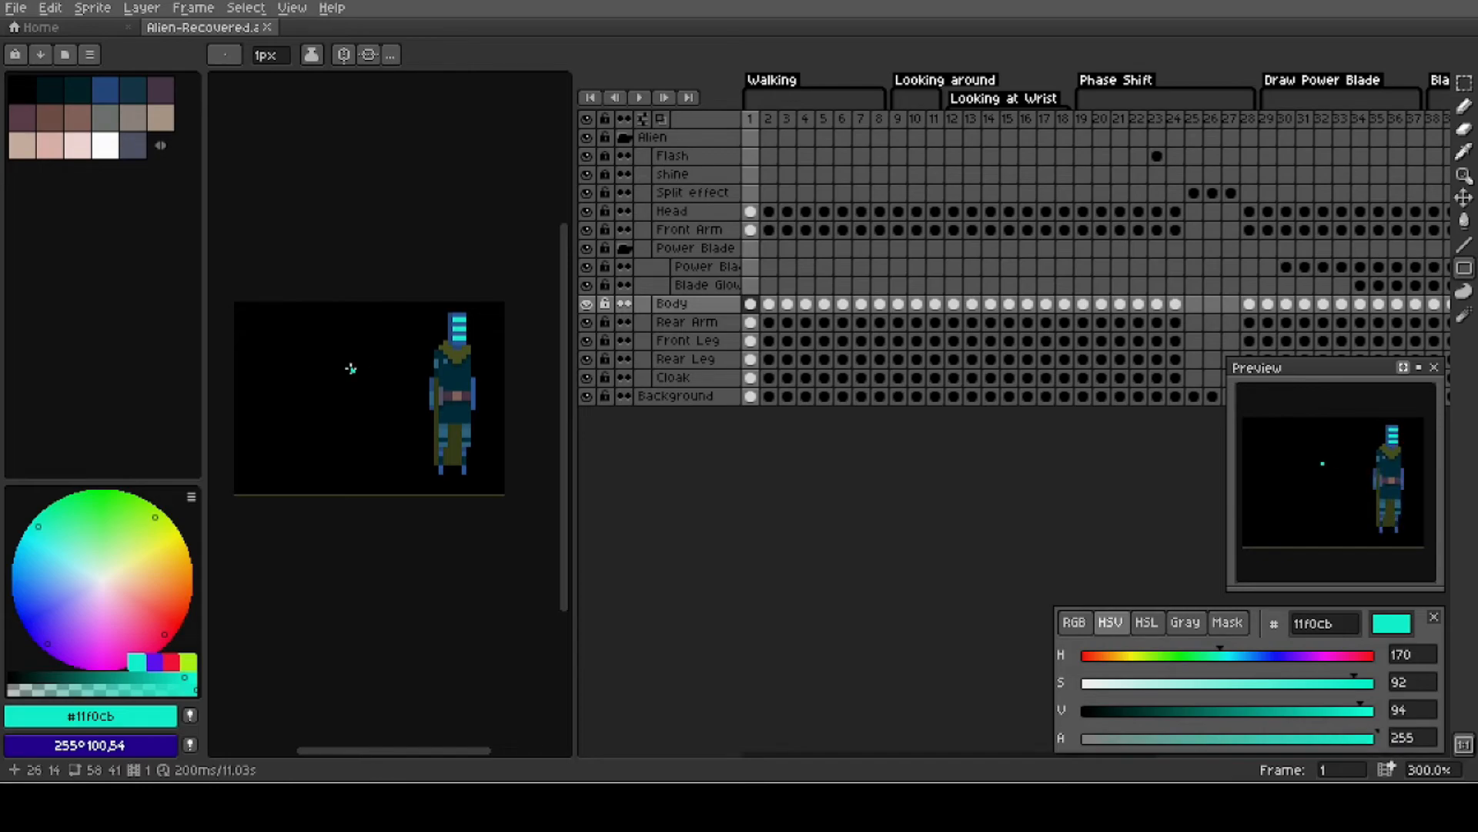
pyautogui.moveTo(296, 365); pyautogui.dragTo(396, 428)
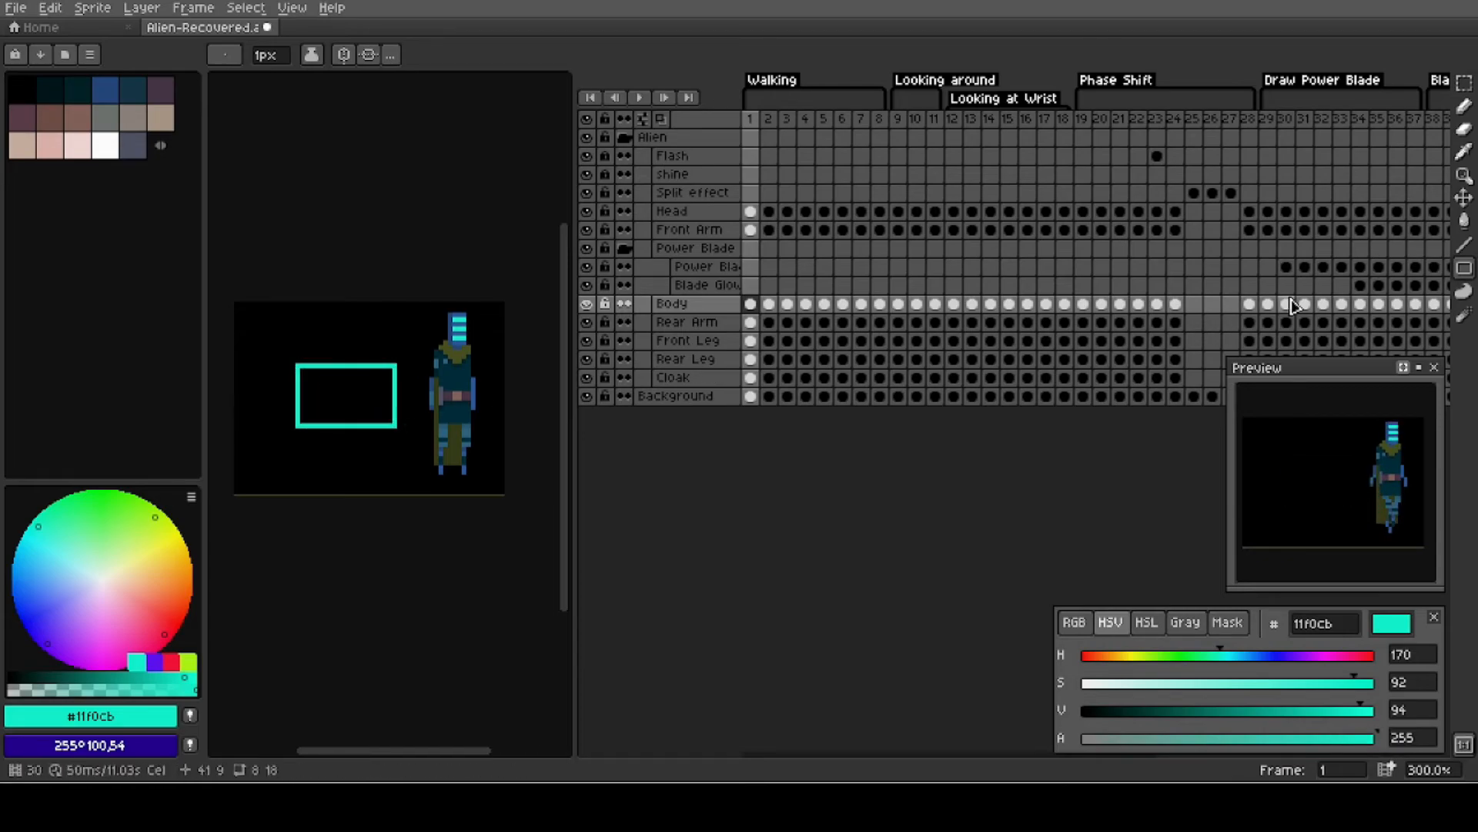
# Draw a filled turquoise rectangle overlapping the outlined one's upper corner, and undo both rectangles.
pyautogui.click(1463, 270)
pyautogui.click(1393, 269)
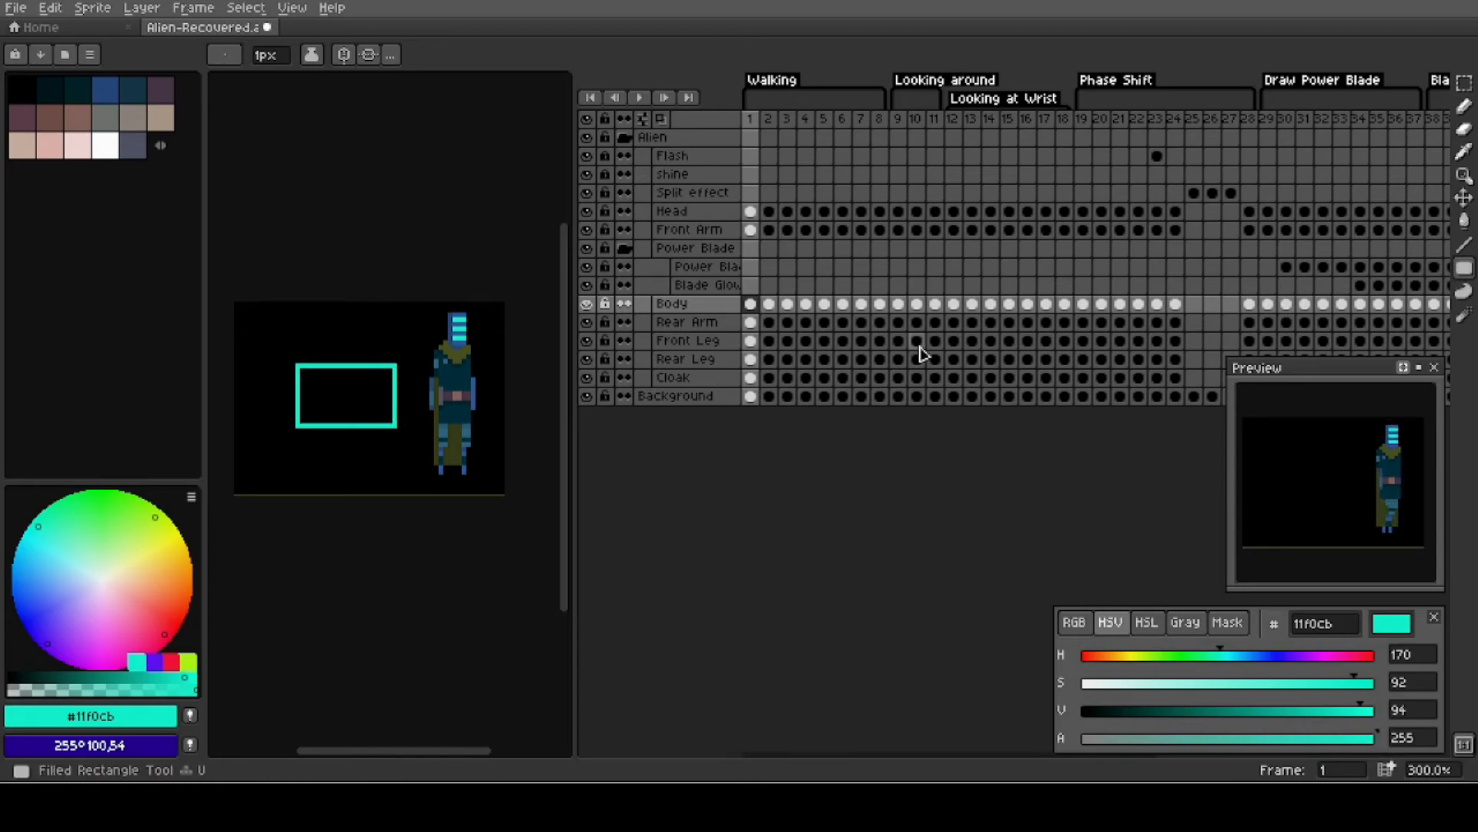
pyautogui.moveTo(267, 321); pyautogui.dragTo(324, 368)
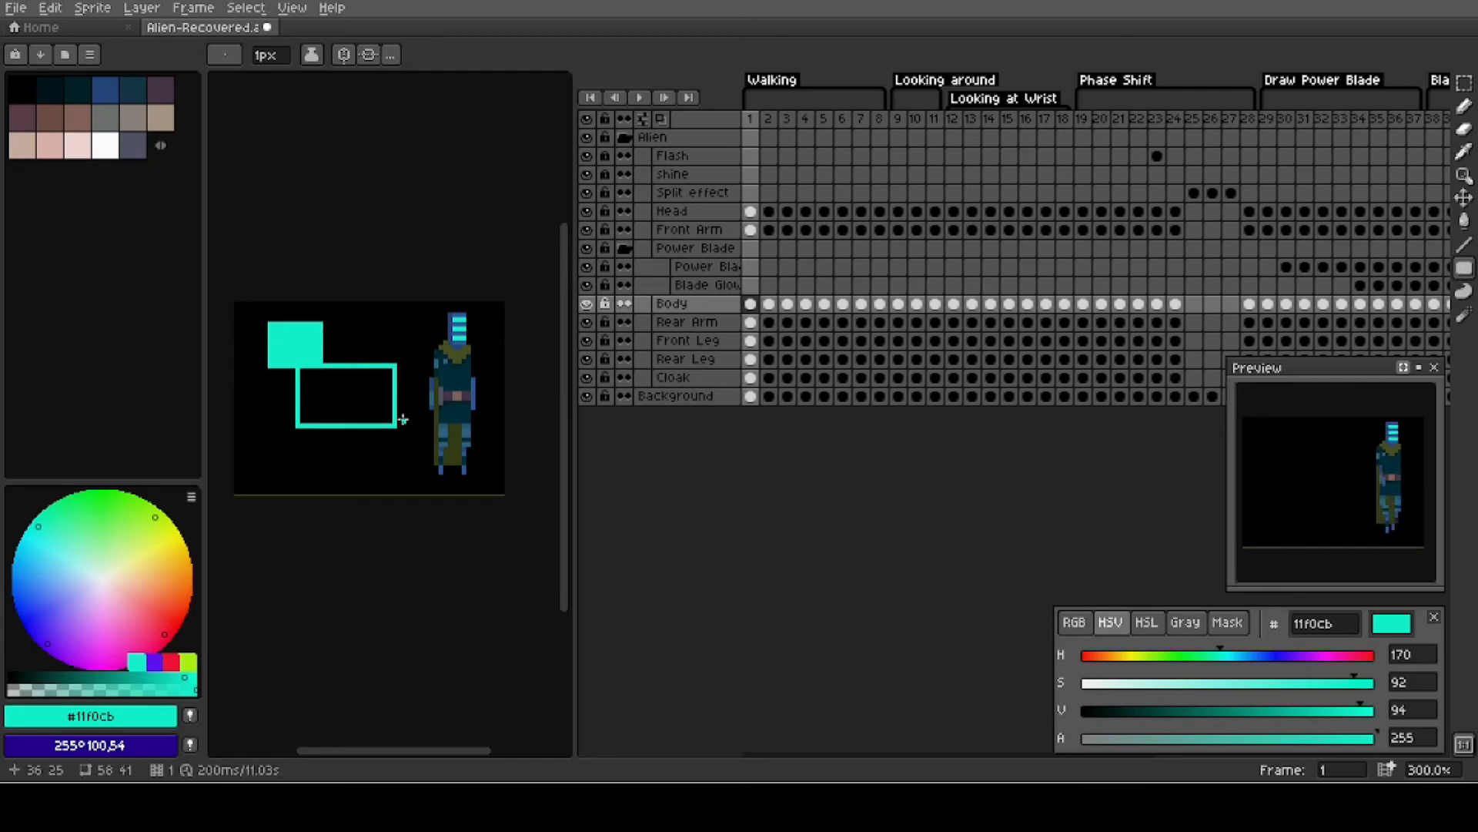
pyautogui.hotkey('ctrl', 'z')
pyautogui.hotkey('ctrl', 'z')
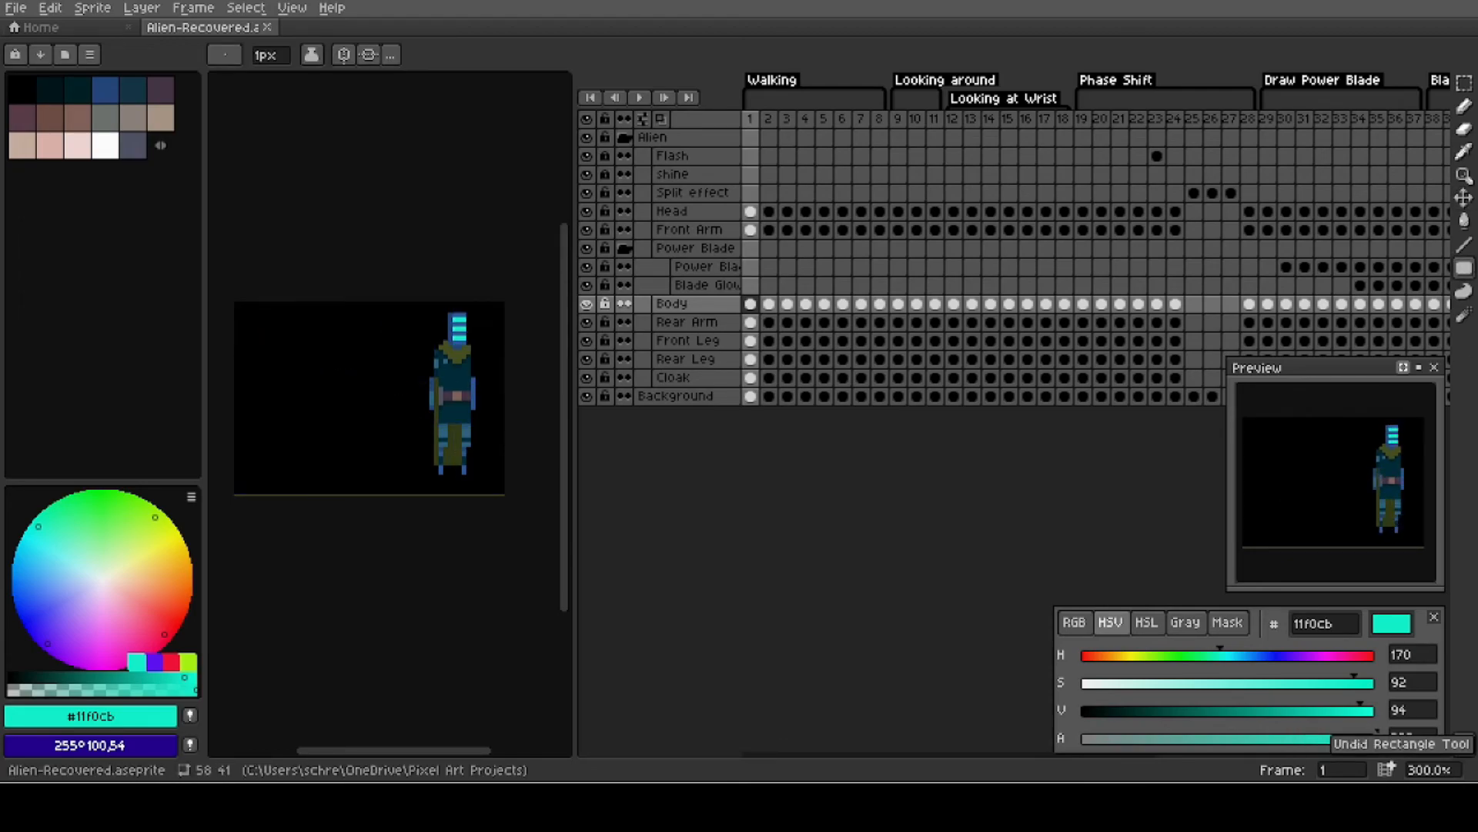
# Try the Contour tool by drawing two freehand S-shaped turquoise fills beside the alien, undoing each one.
pyautogui.click(1463, 291)
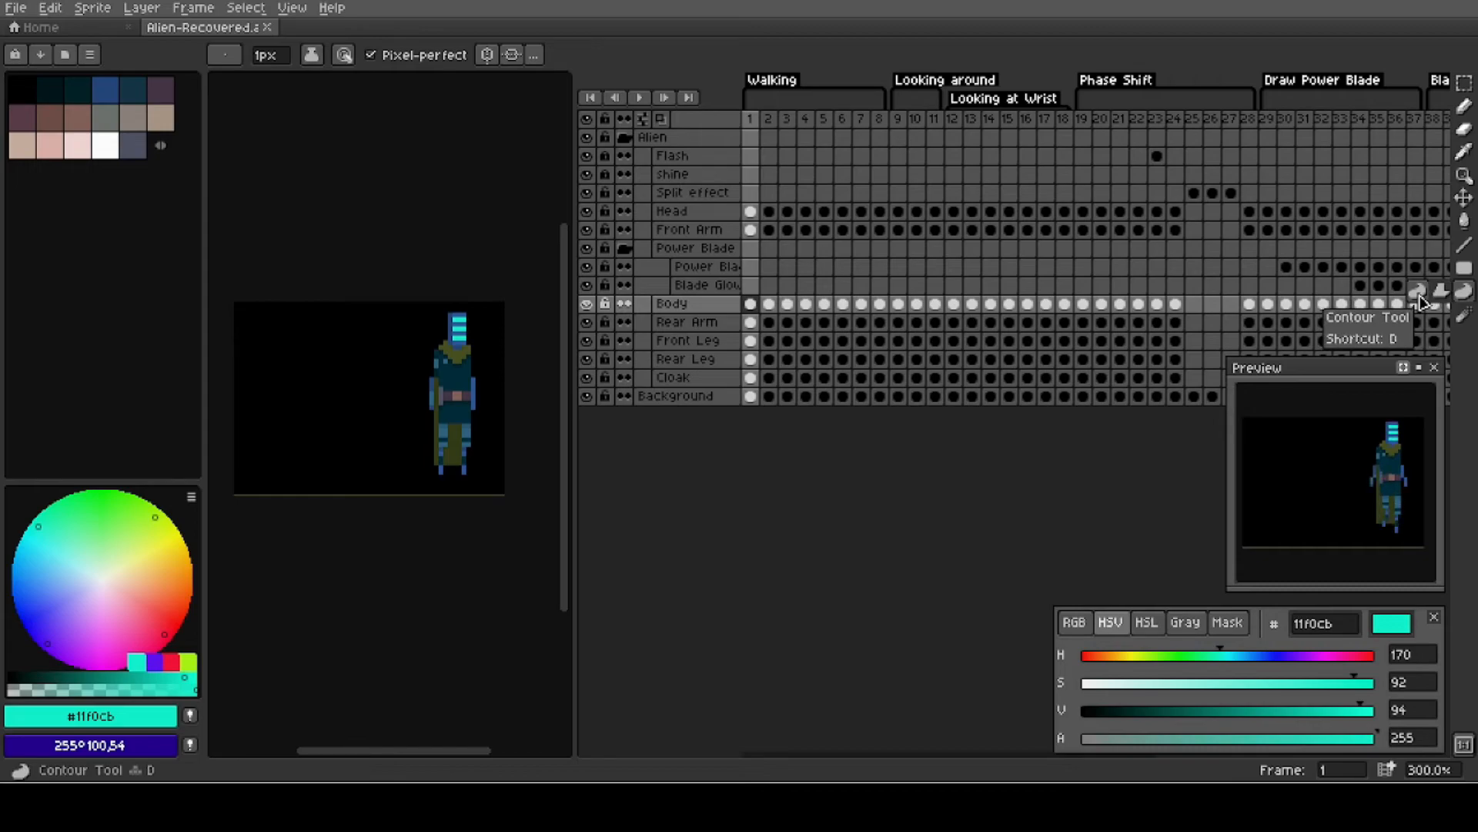
pyautogui.moveTo(327, 340)
pyautogui.mouseDown()
pyautogui.moveTo(288, 355)
pyautogui.moveTo(278, 391)
pyautogui.moveTo(339, 433)
pyautogui.moveTo(345, 458)
pyautogui.moveTo(429, 470)
pyautogui.moveTo(379, 336)
pyautogui.mouseUp()
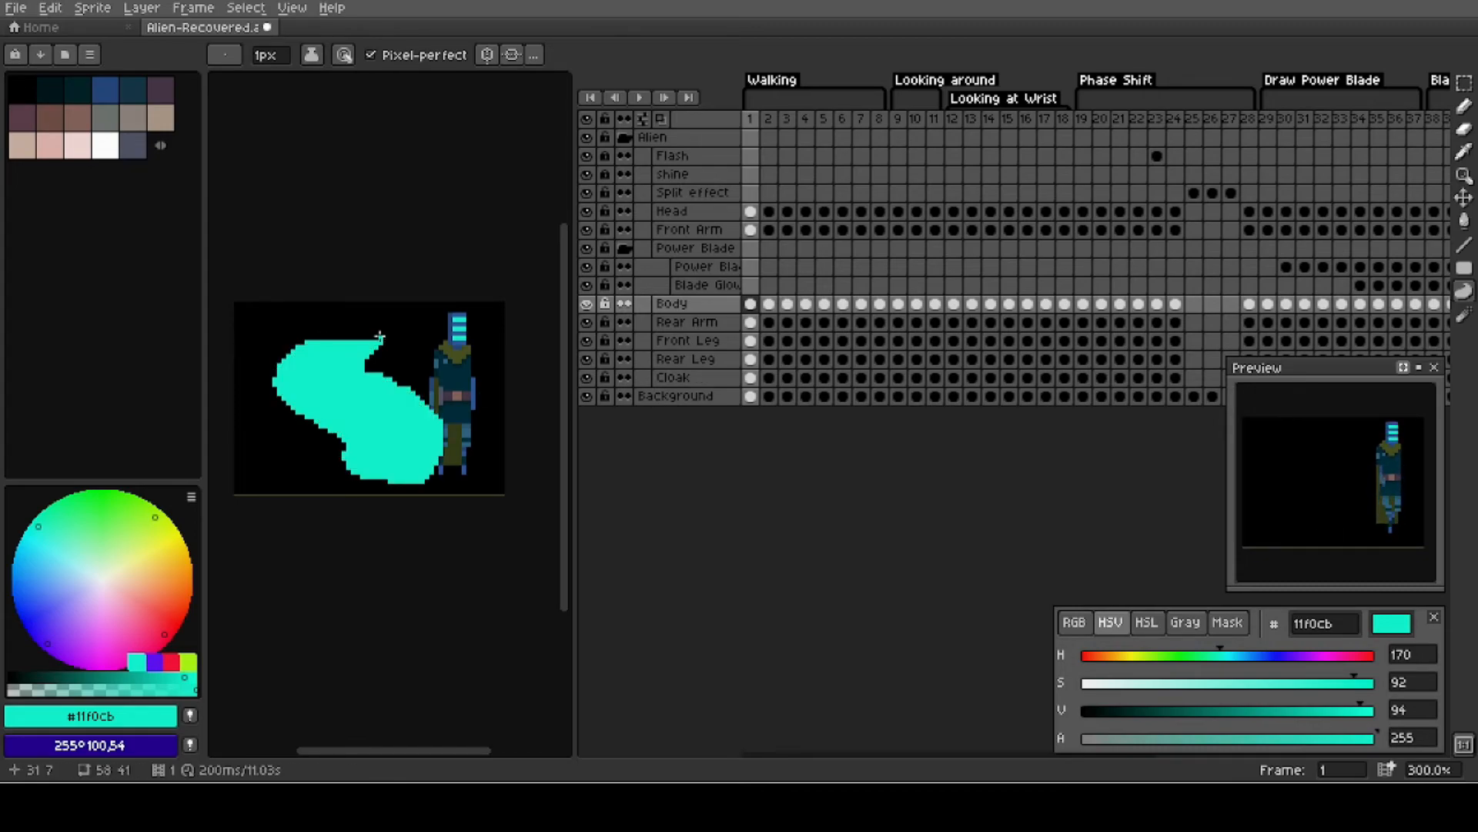
pyautogui.hotkey('ctrl', 'z')
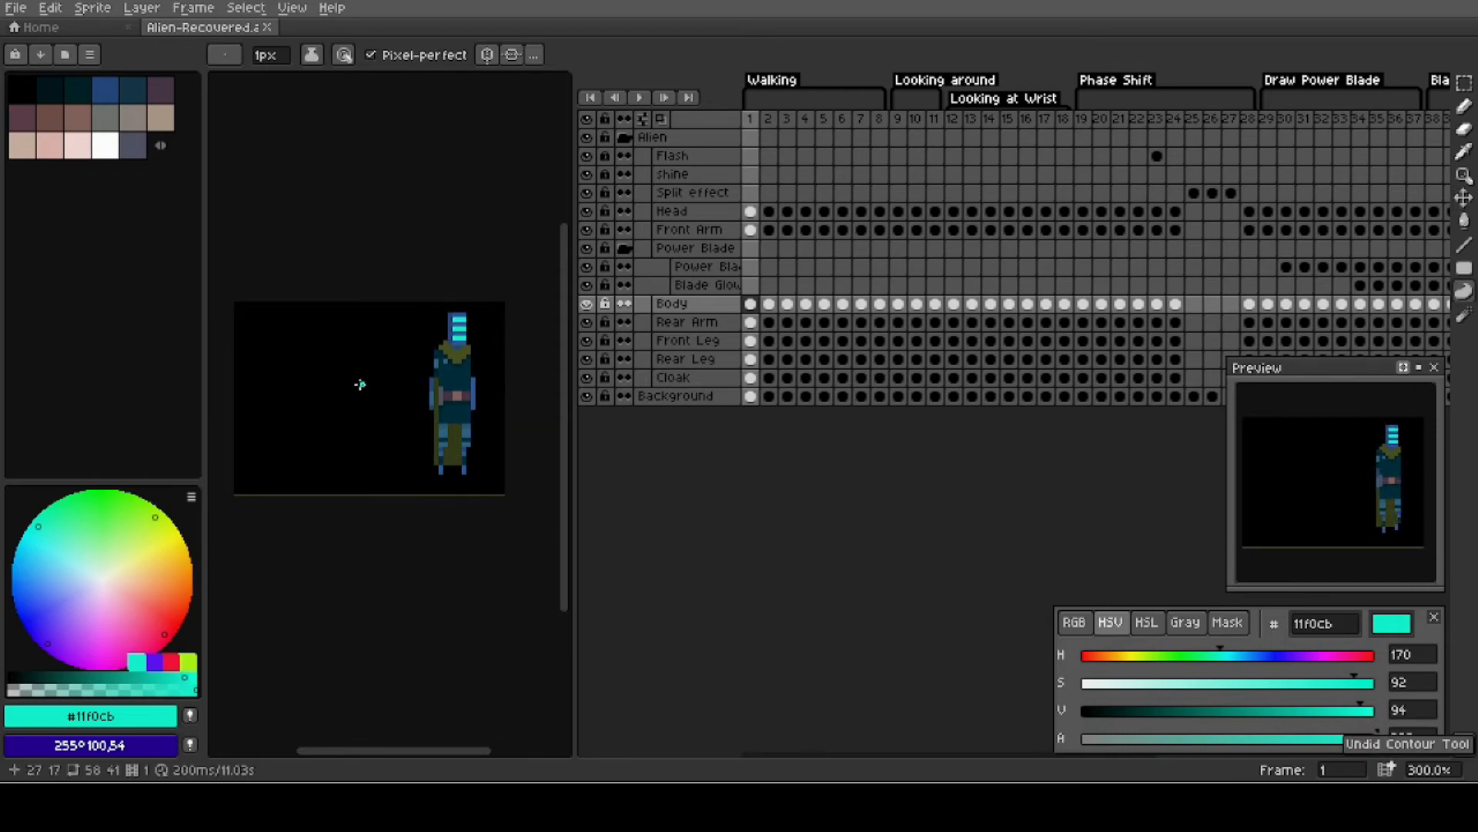
pyautogui.moveTo(354, 327)
pyautogui.mouseDown()
pyautogui.moveTo(293, 338)
pyautogui.moveTo(283, 363)
pyautogui.moveTo(335, 405)
pyautogui.moveTo(352, 456)
pyautogui.moveTo(382, 446)
pyautogui.moveTo(383, 421)
pyautogui.moveTo(337, 375)
pyautogui.moveTo(355, 330)
pyautogui.mouseUp()
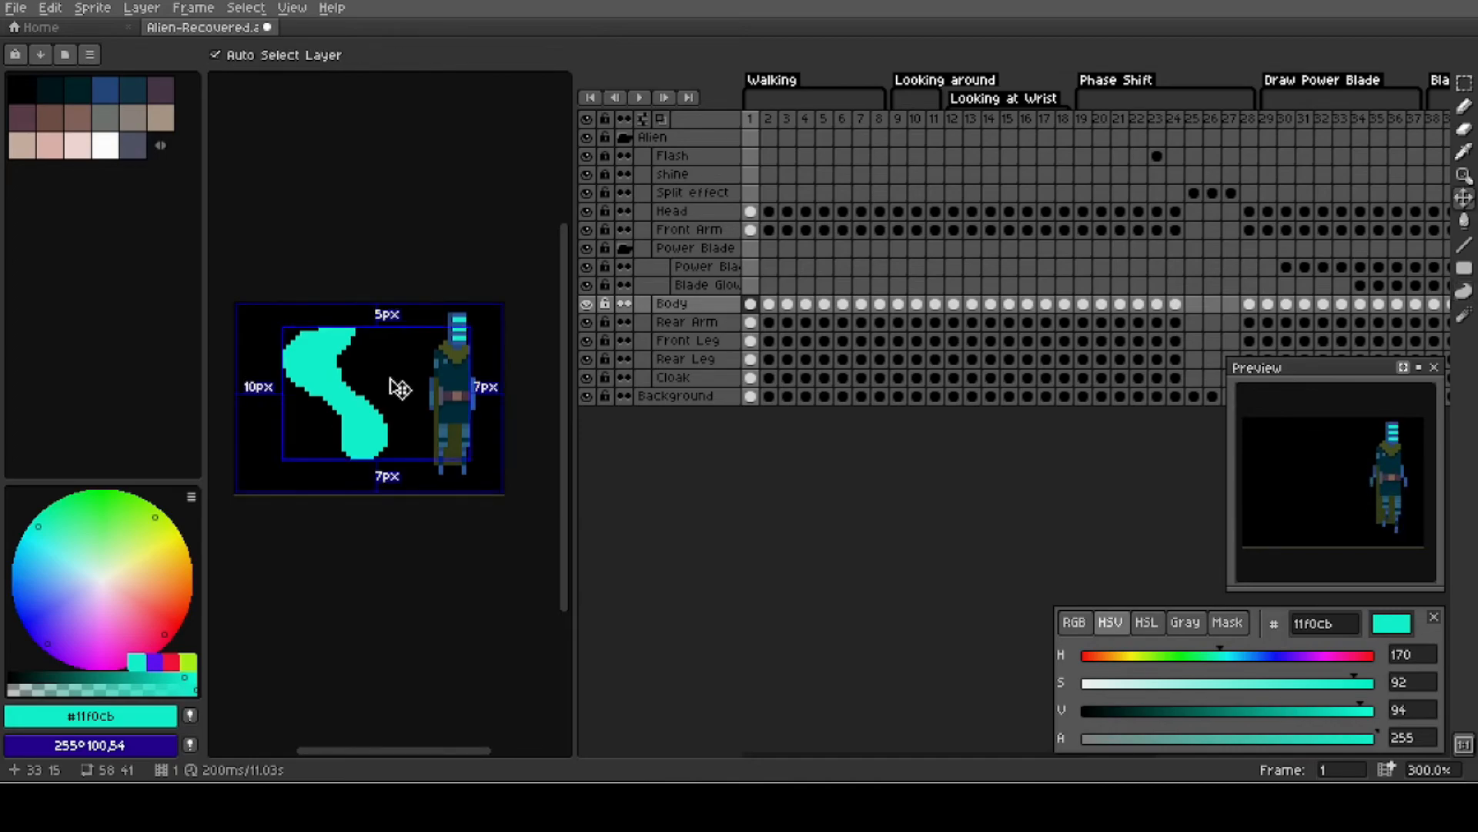
pyautogui.hotkey('ctrl', 'z')
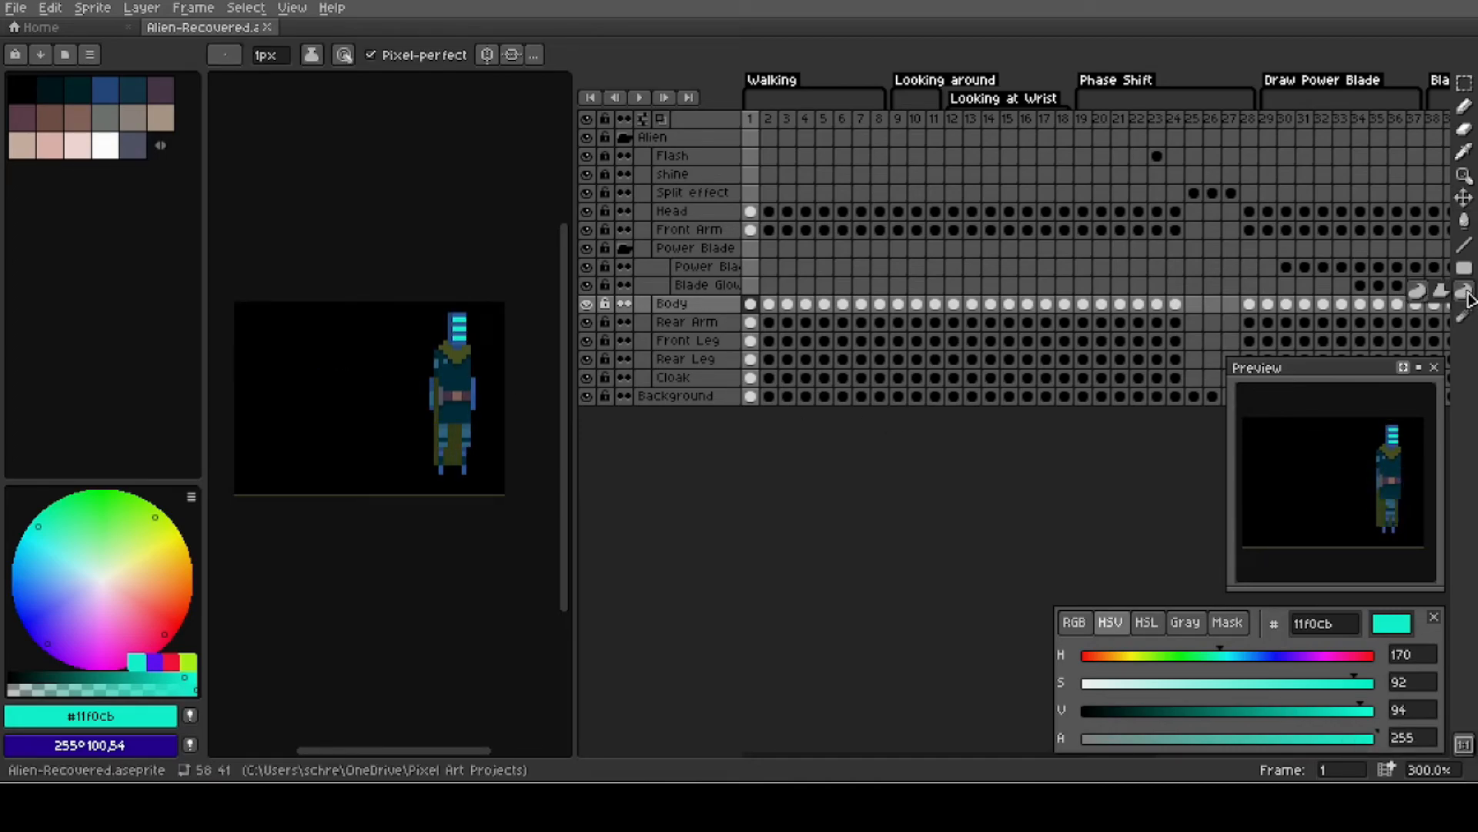
# Draw a filled four-point turquoise shape with crossing edges beside the alien using the Polygon tool, and undo it.
pyautogui.click(1440, 290)
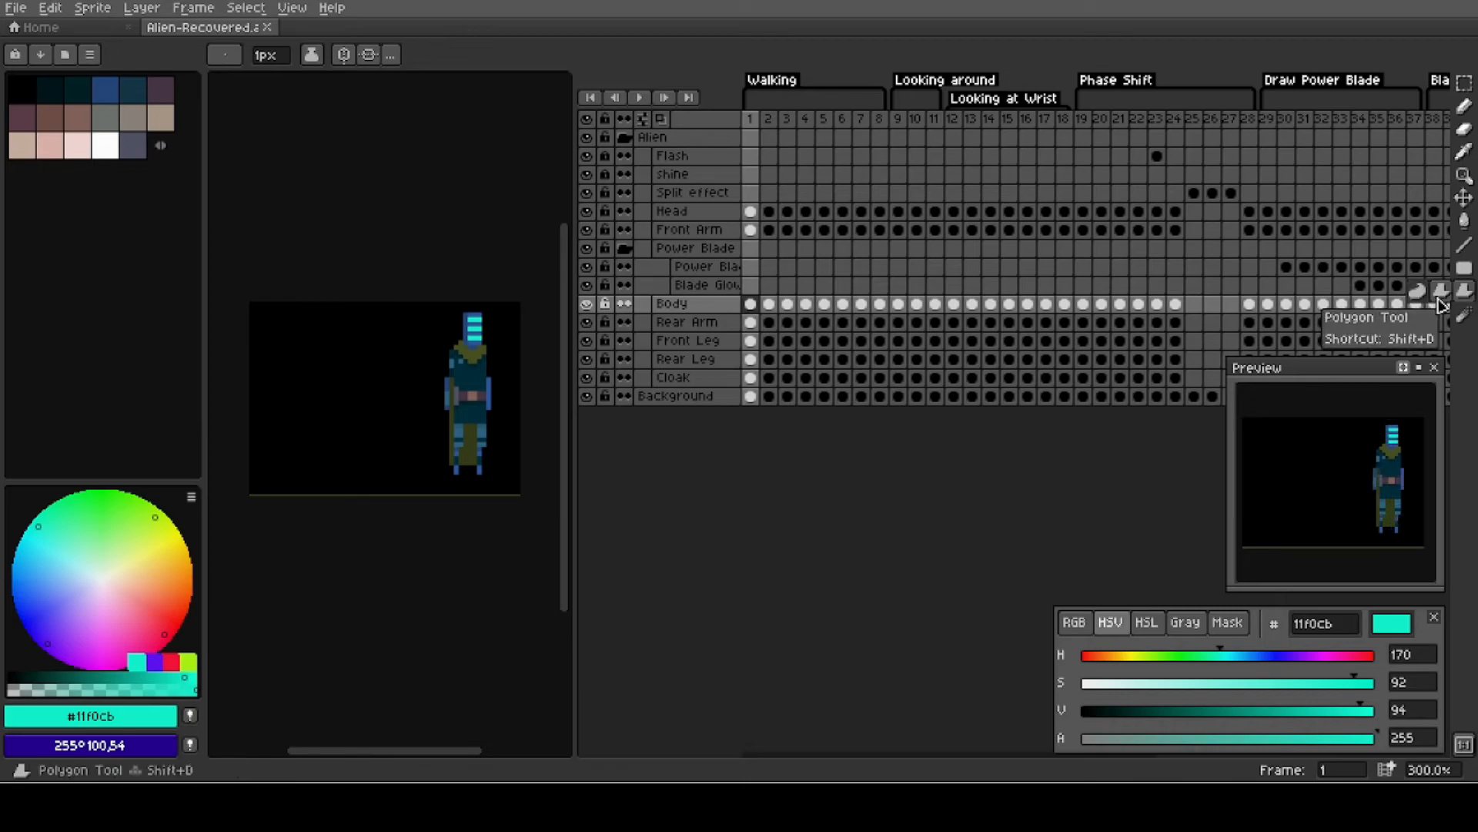
pyautogui.click(261, 356)
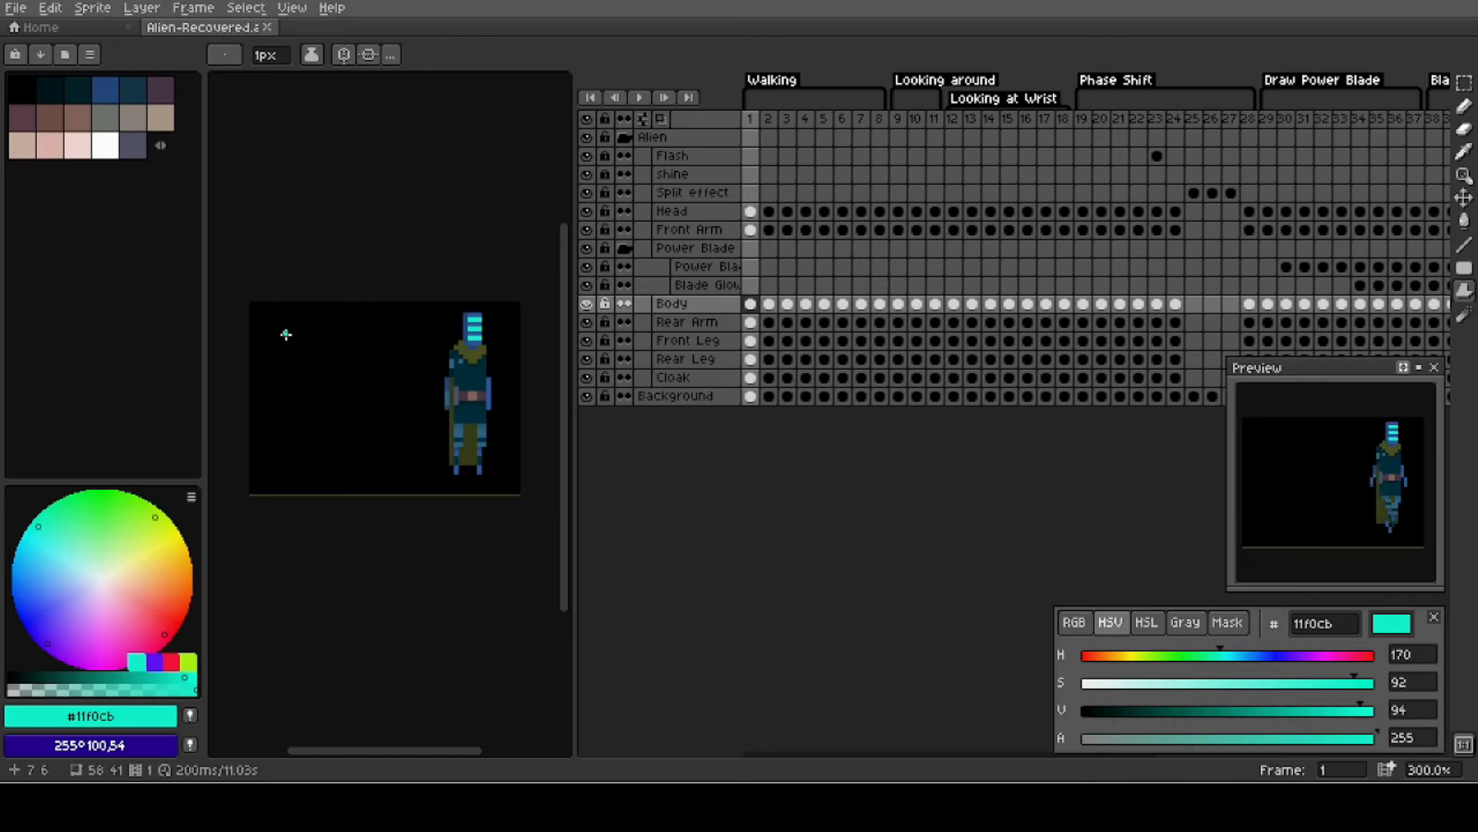
pyautogui.click(286, 334)
pyautogui.moveTo(291, 345)
pyautogui.mouseDown()
pyautogui.moveTo(340, 454)
pyautogui.moveTo(359, 447)
pyautogui.mouseUp()
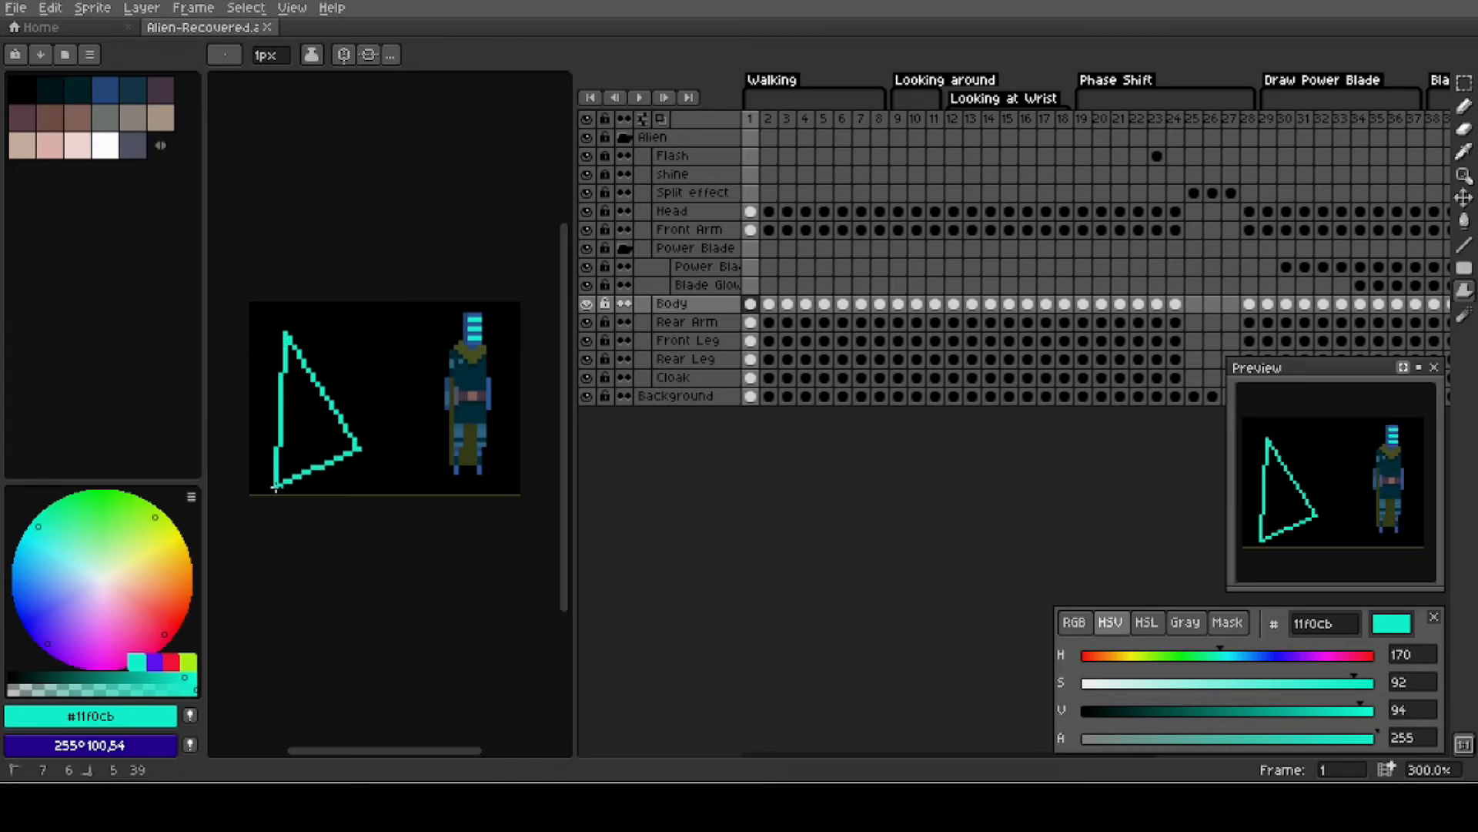
pyautogui.click(282, 462)
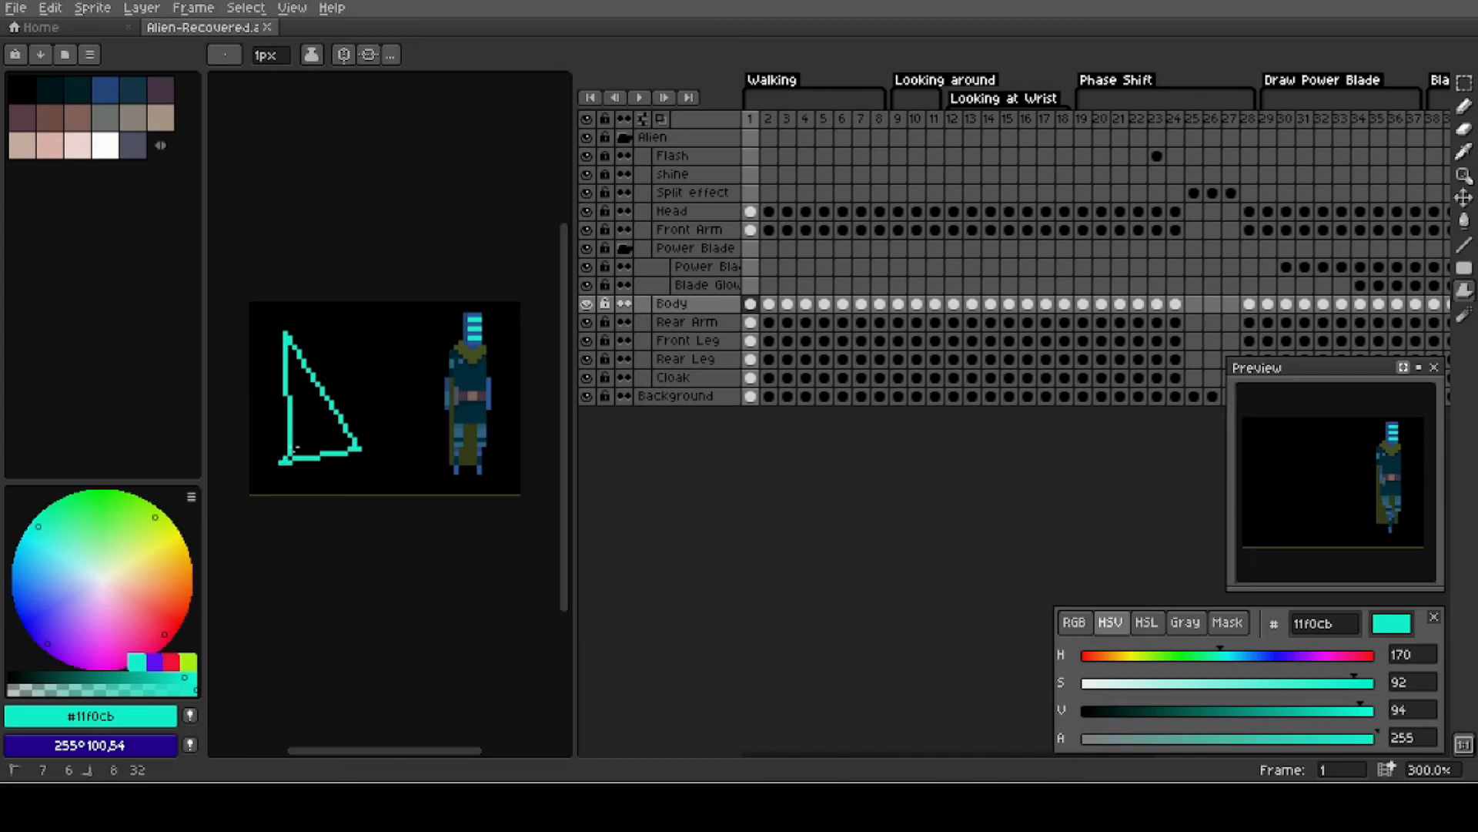
pyautogui.doubleClick(396, 374)
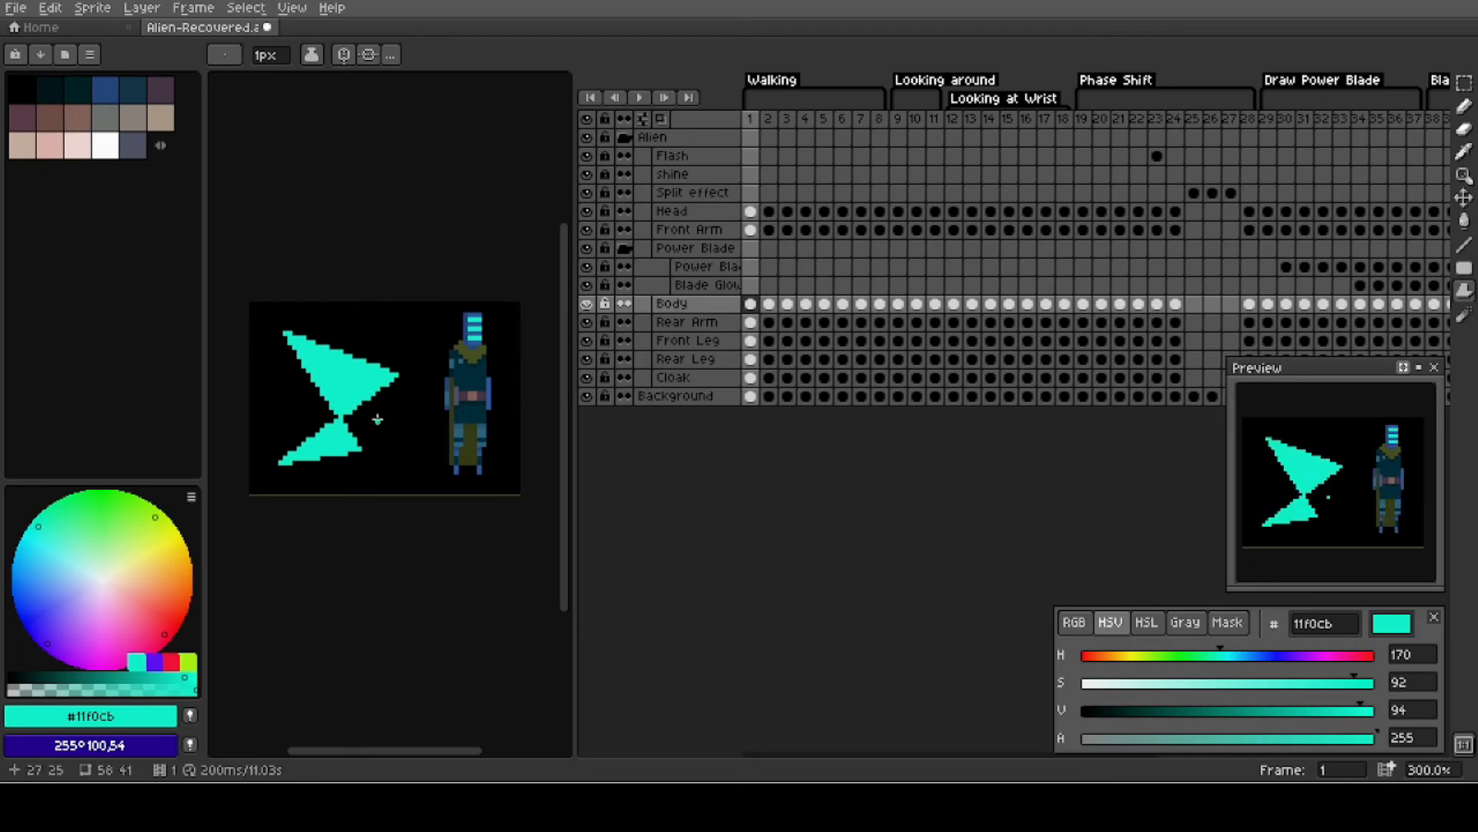
pyautogui.hotkey('ctrl', 'z')
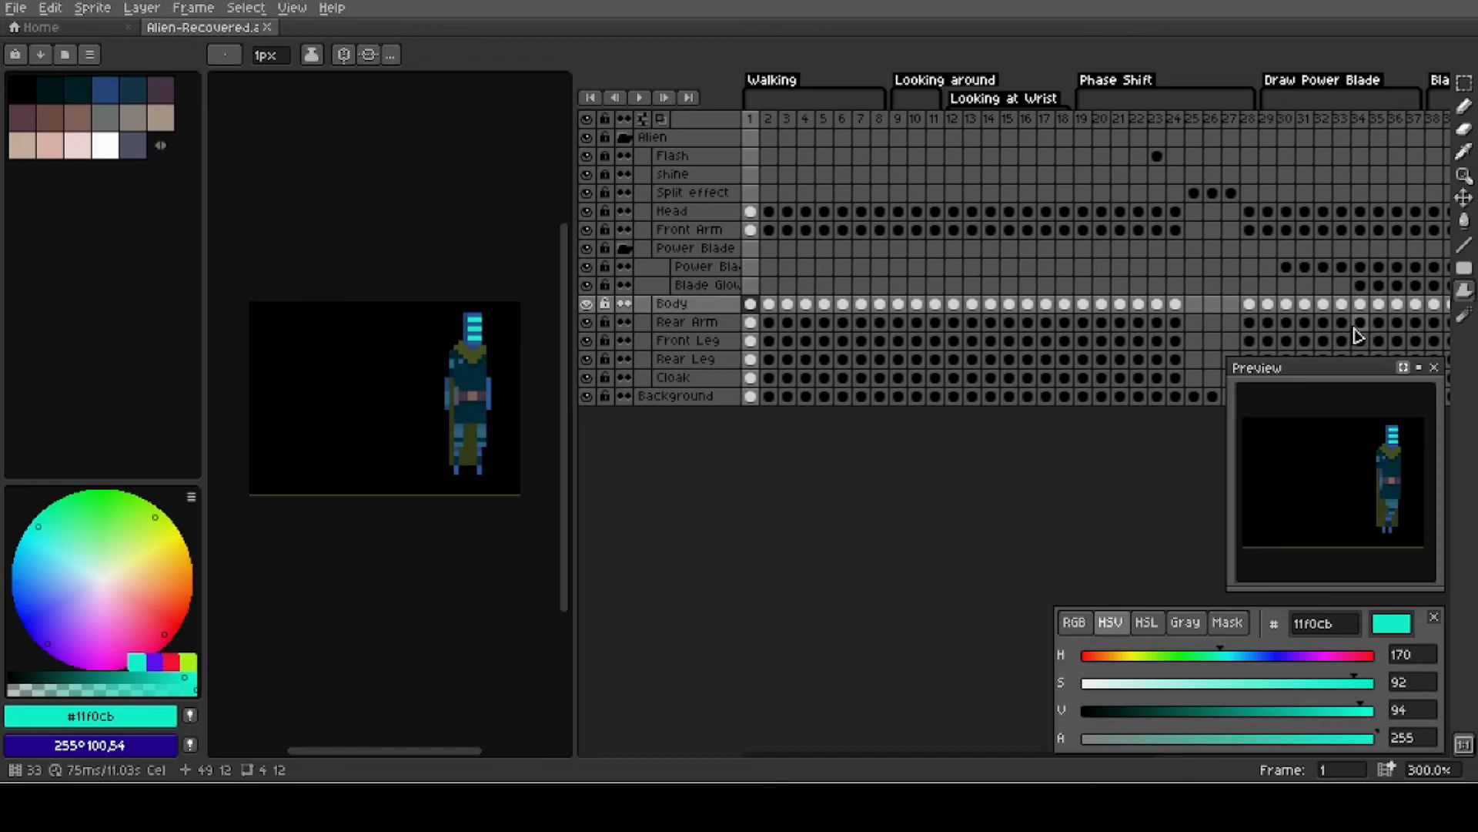
# Try blurring the alien's body with the Blur tool at 8 px and opacity 255, and undo the blurring.
pyautogui.moveTo(1464, 294); pyautogui.dragTo(1419, 298)
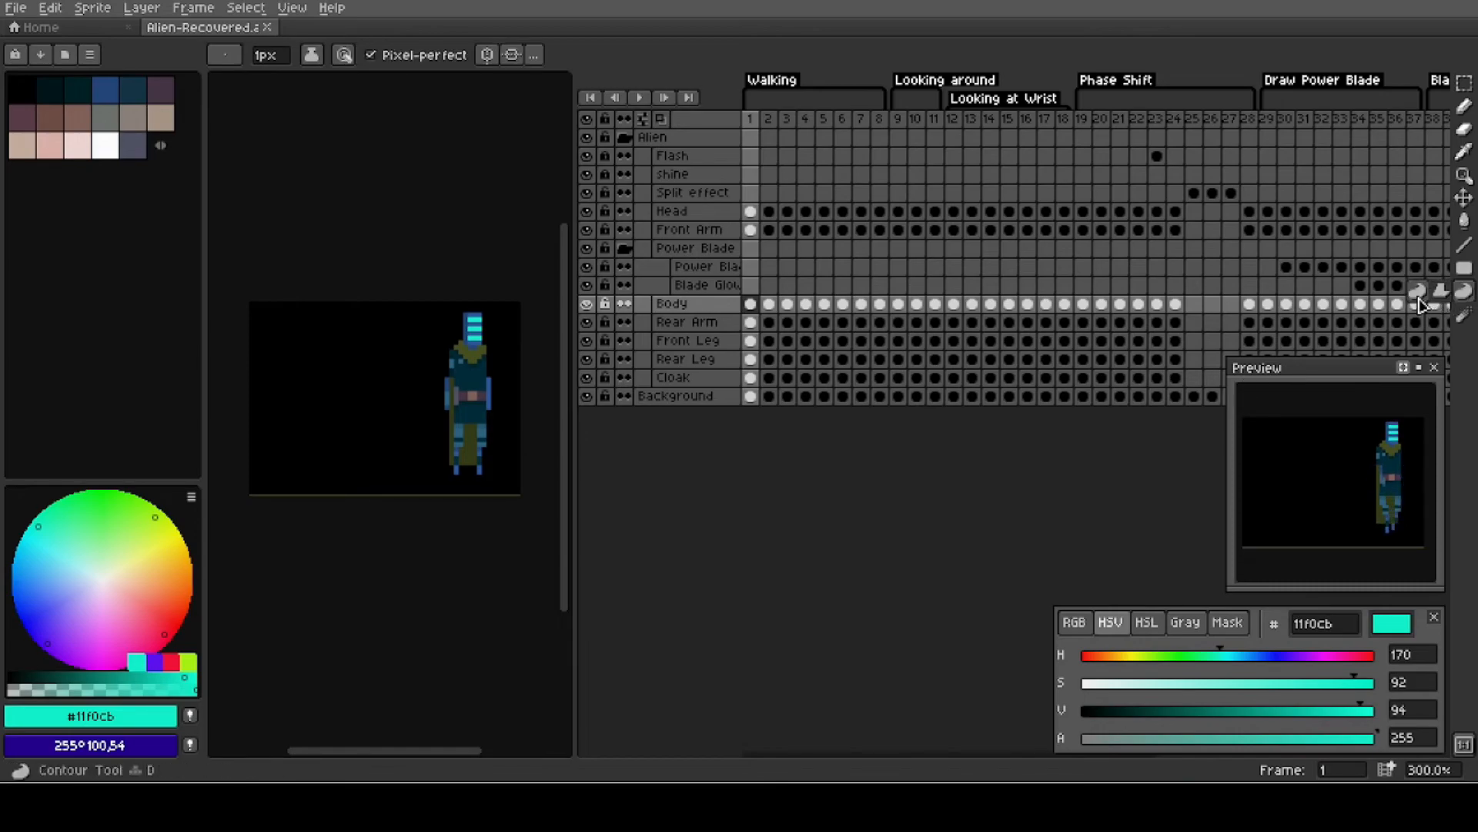
pyautogui.click(1464, 315)
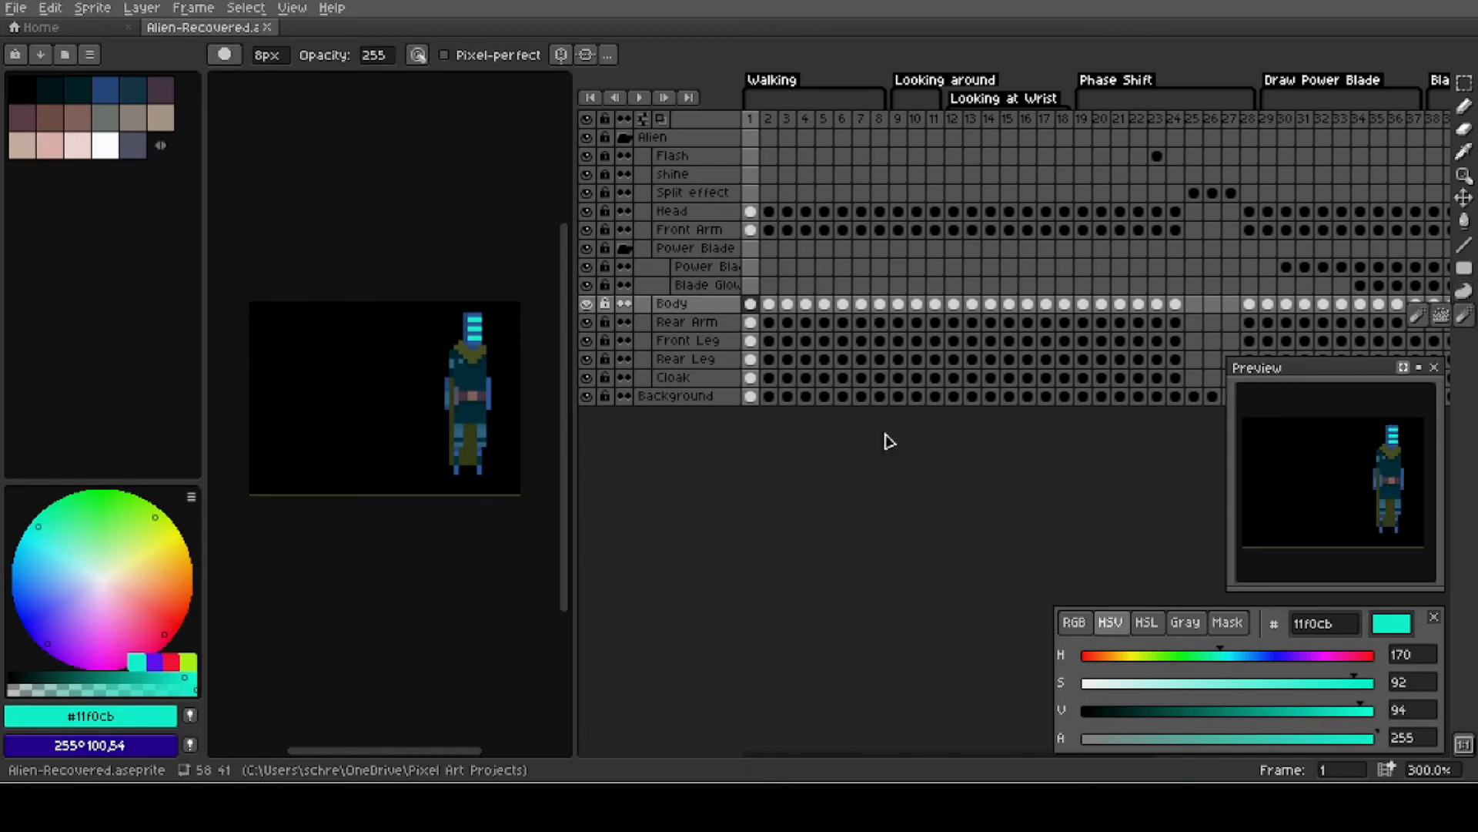
pyautogui.moveTo(459, 353)
pyautogui.mouseDown()
pyautogui.moveTo(467, 432)
pyautogui.moveTo(482, 399)
pyautogui.moveTo(464, 363)
pyautogui.moveTo(467, 419)
pyautogui.moveTo(487, 377)
pyautogui.moveTo(464, 391)
pyautogui.moveTo(501, 358)
pyautogui.moveTo(402, 391)
pyautogui.moveTo(445, 409)
pyautogui.moveTo(491, 367)
pyautogui.moveTo(459, 344)
pyautogui.moveTo(455, 409)
pyautogui.moveTo(487, 386)
pyautogui.moveTo(519, 488)
pyautogui.mouseUp()
pyautogui.press('v')
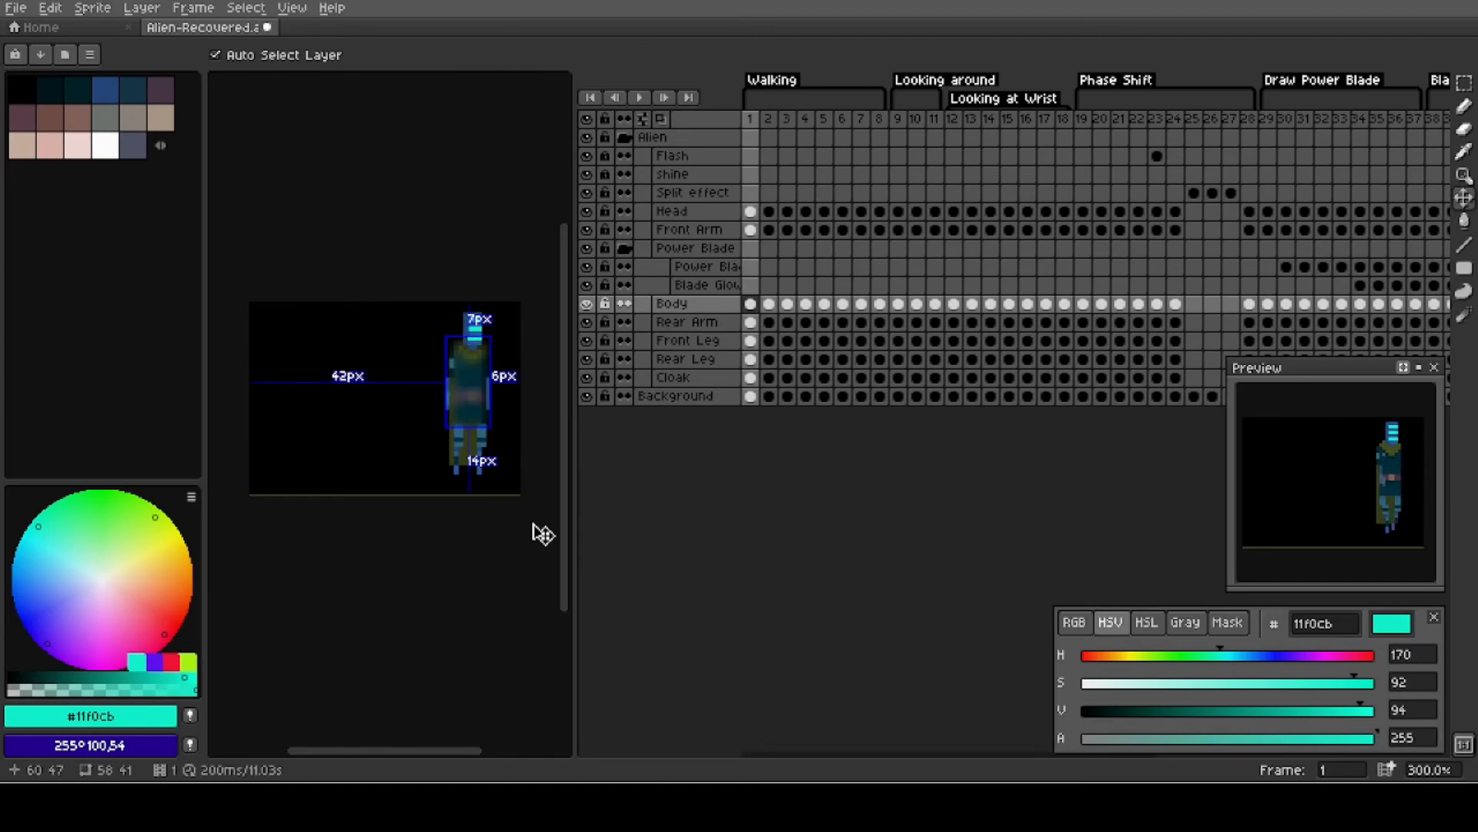
pyautogui.press('r')
pyautogui.moveTo(478, 370)
pyautogui.mouseDown()
pyautogui.moveTo(505, 399)
pyautogui.moveTo(463, 395)
pyautogui.moveTo(473, 441)
pyautogui.moveTo(435, 437)
pyautogui.moveTo(485, 465)
pyautogui.mouseUp()
pyautogui.hotkey('ctrl', 'z')
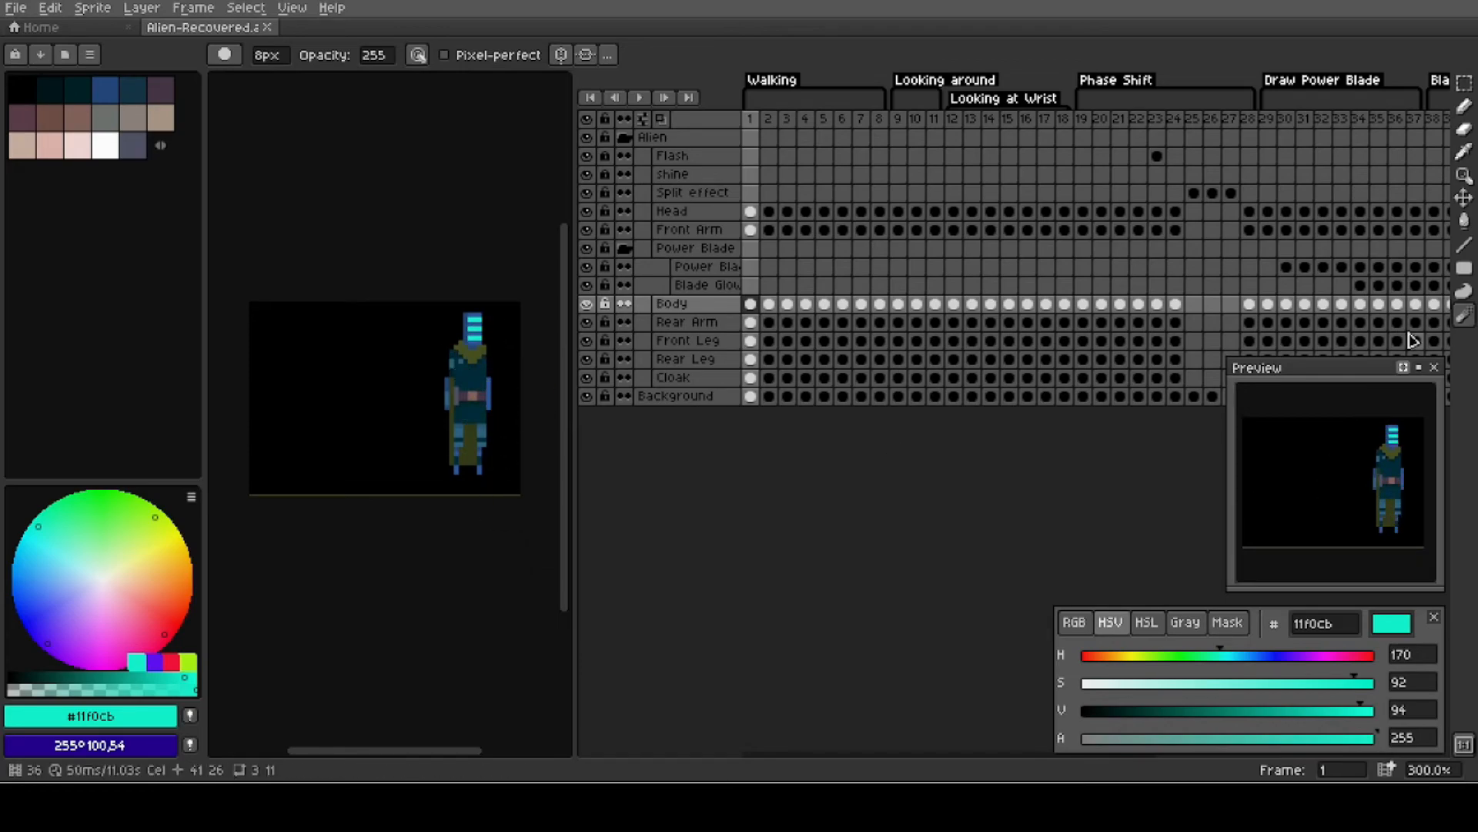
# Try the Magic Wand on parts of the alien's body, finishing by selecting the empty area around the body.
pyautogui.click(1467, 87)
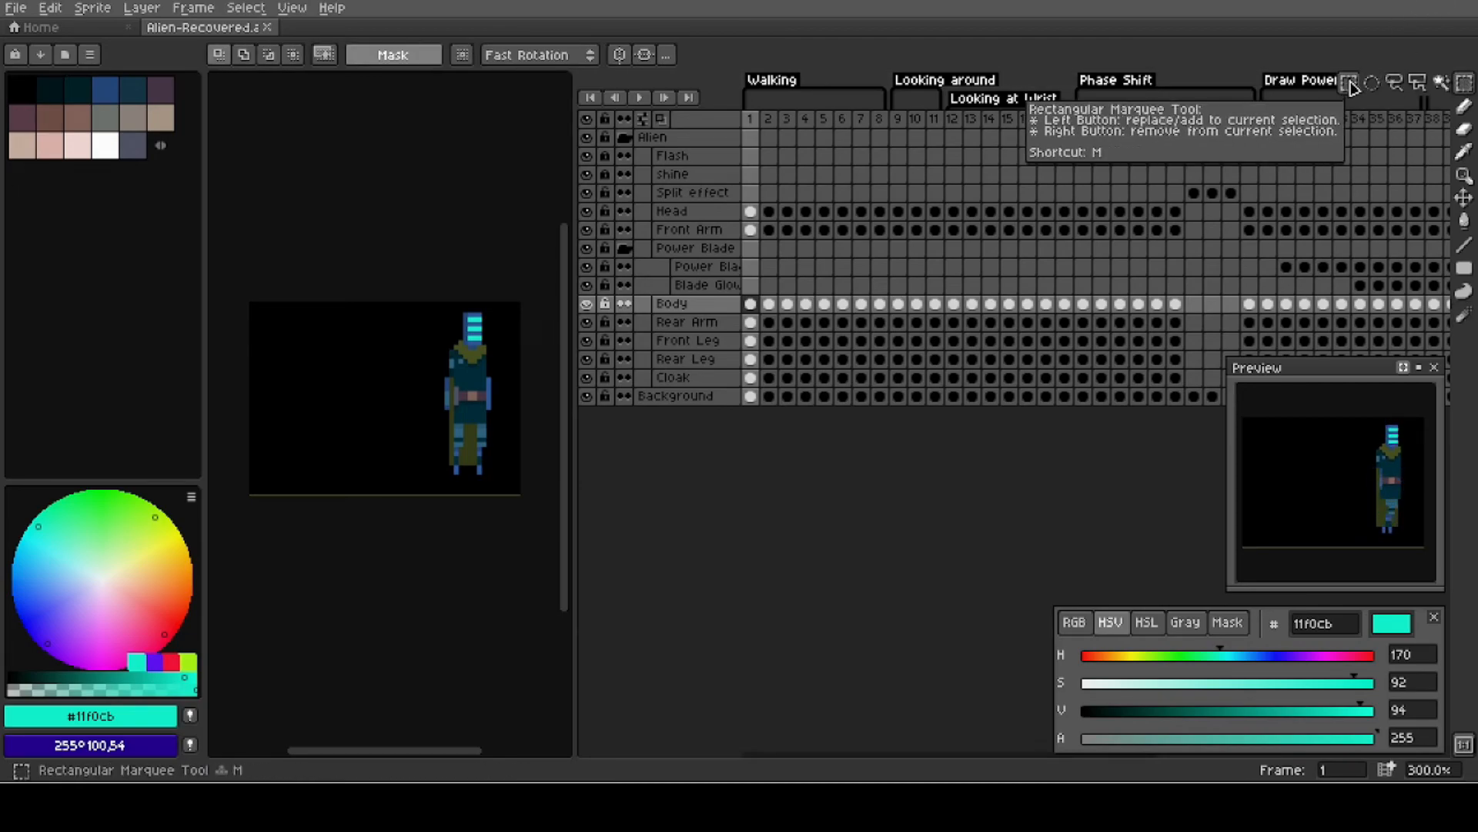
pyautogui.click(1439, 90)
pyautogui.click(470, 377)
pyautogui.click(470, 415)
pyautogui.click(481, 335)
pyautogui.click(400, 375)
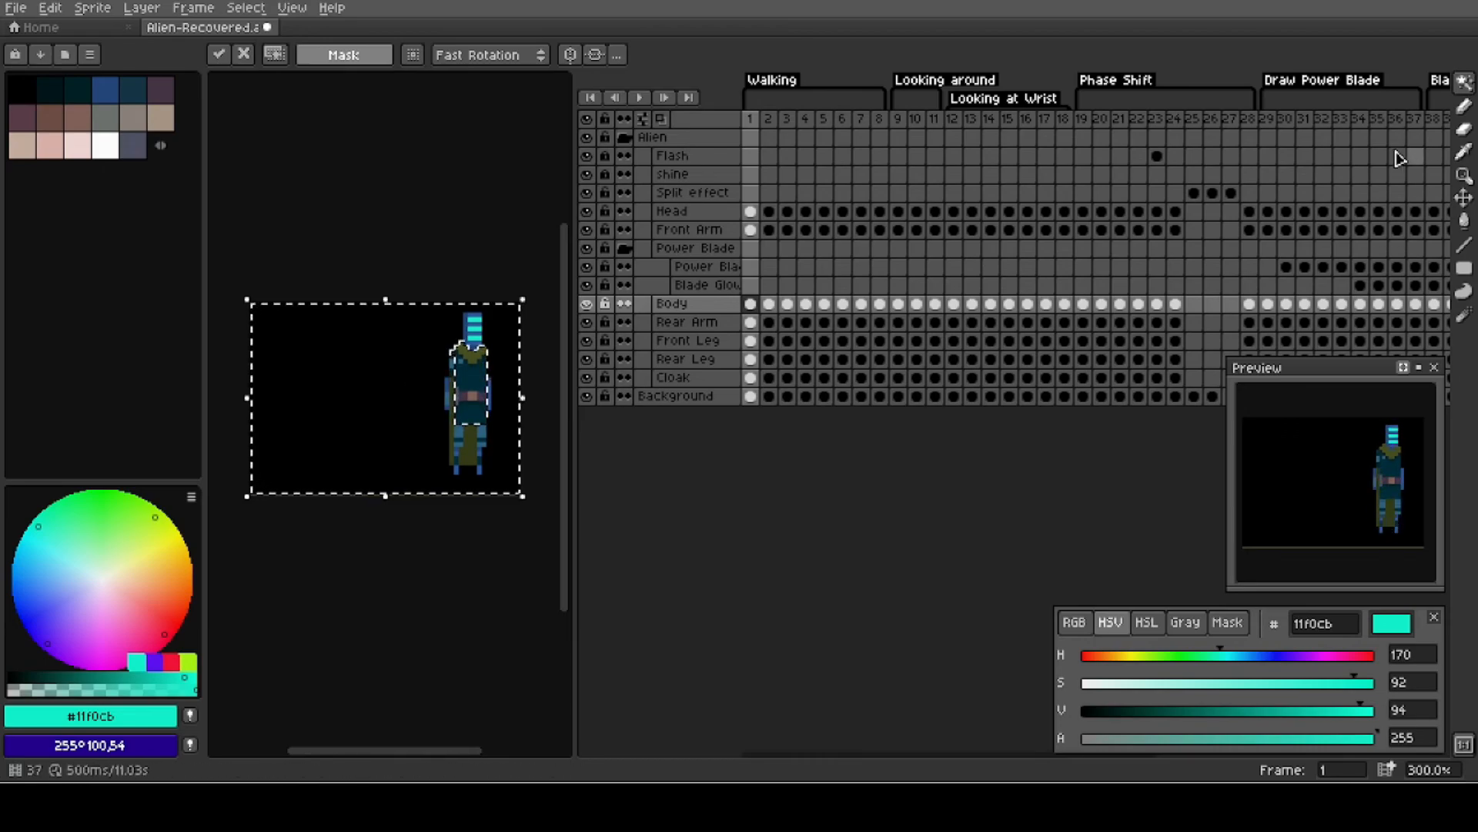
pyautogui.click(1464, 81)
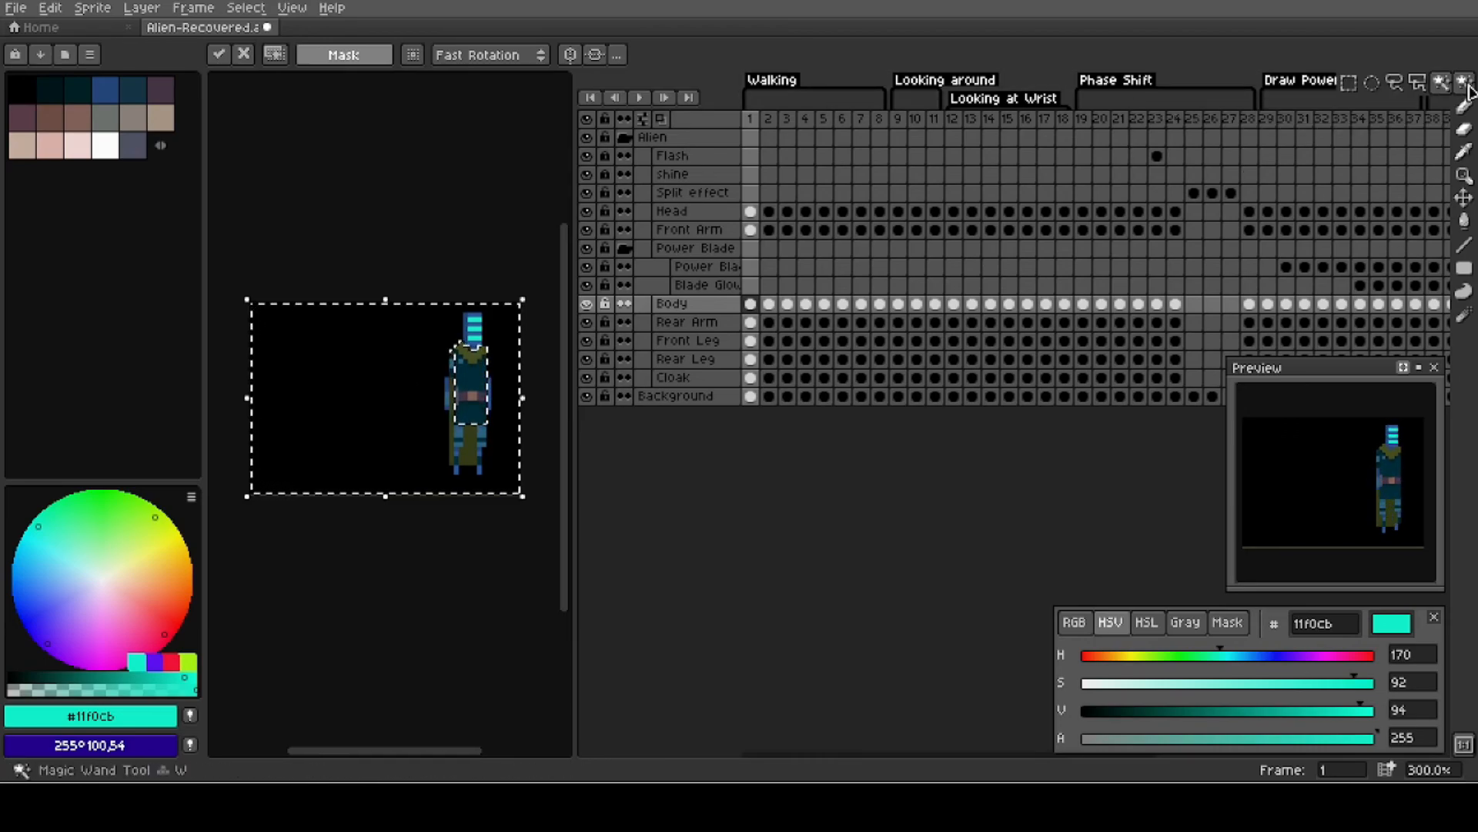
# Clear the selection around the alien using the Rectangular Marquee tool, and close the Alien-Recovered file without saving.
pyautogui.click(1348, 83)
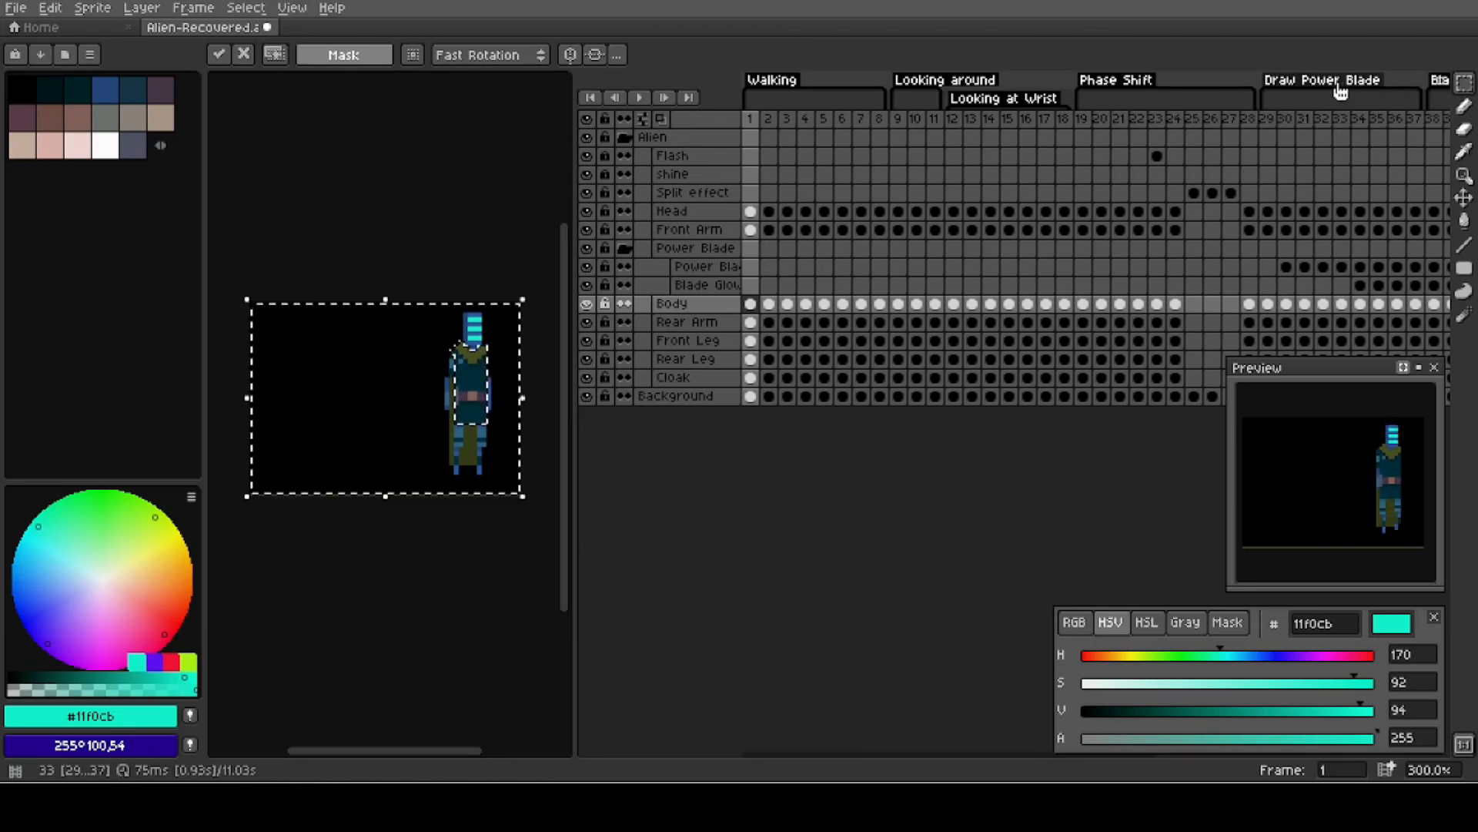
pyautogui.click(359, 278)
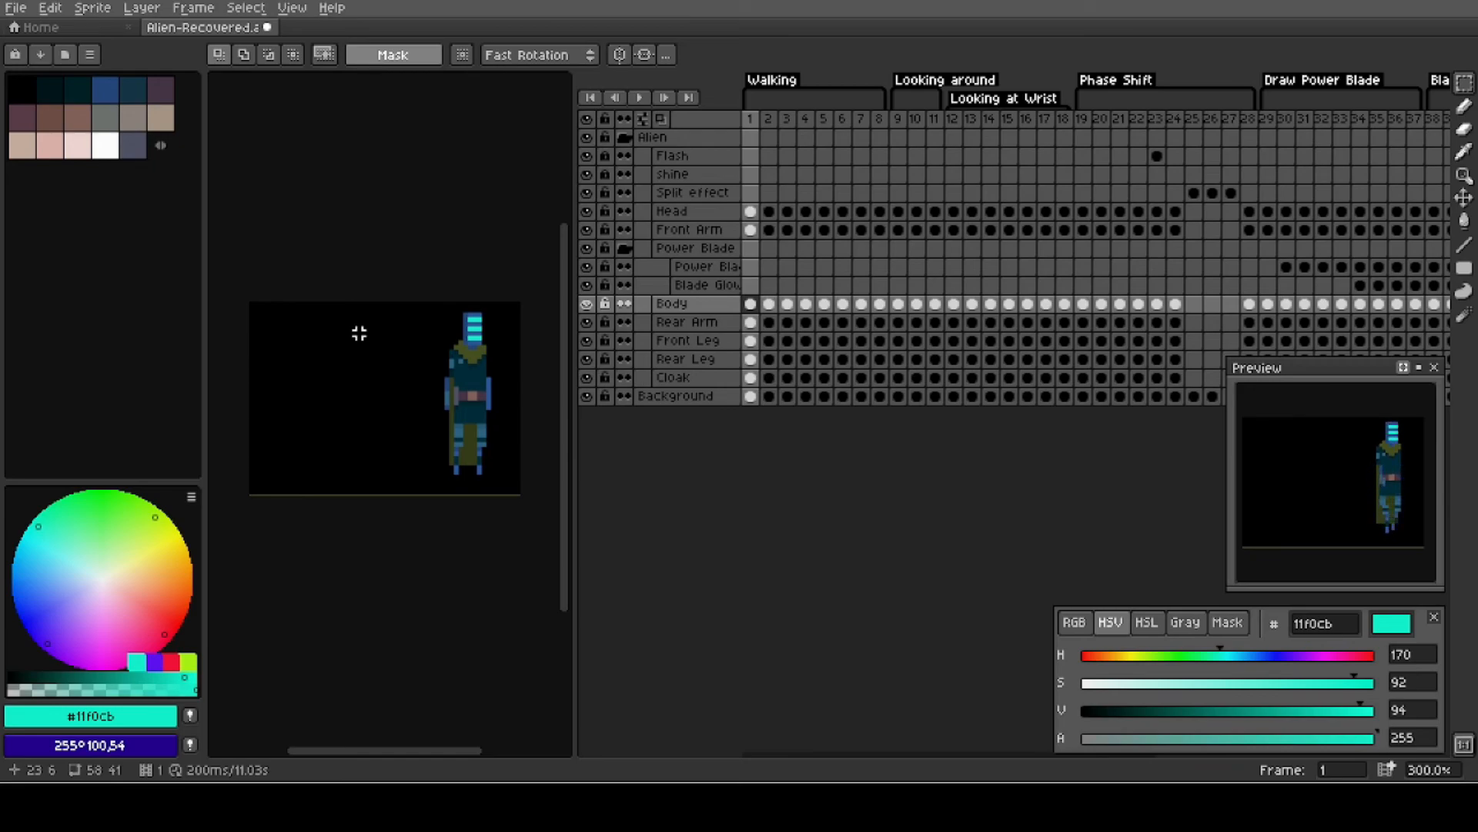
pyautogui.click(267, 27)
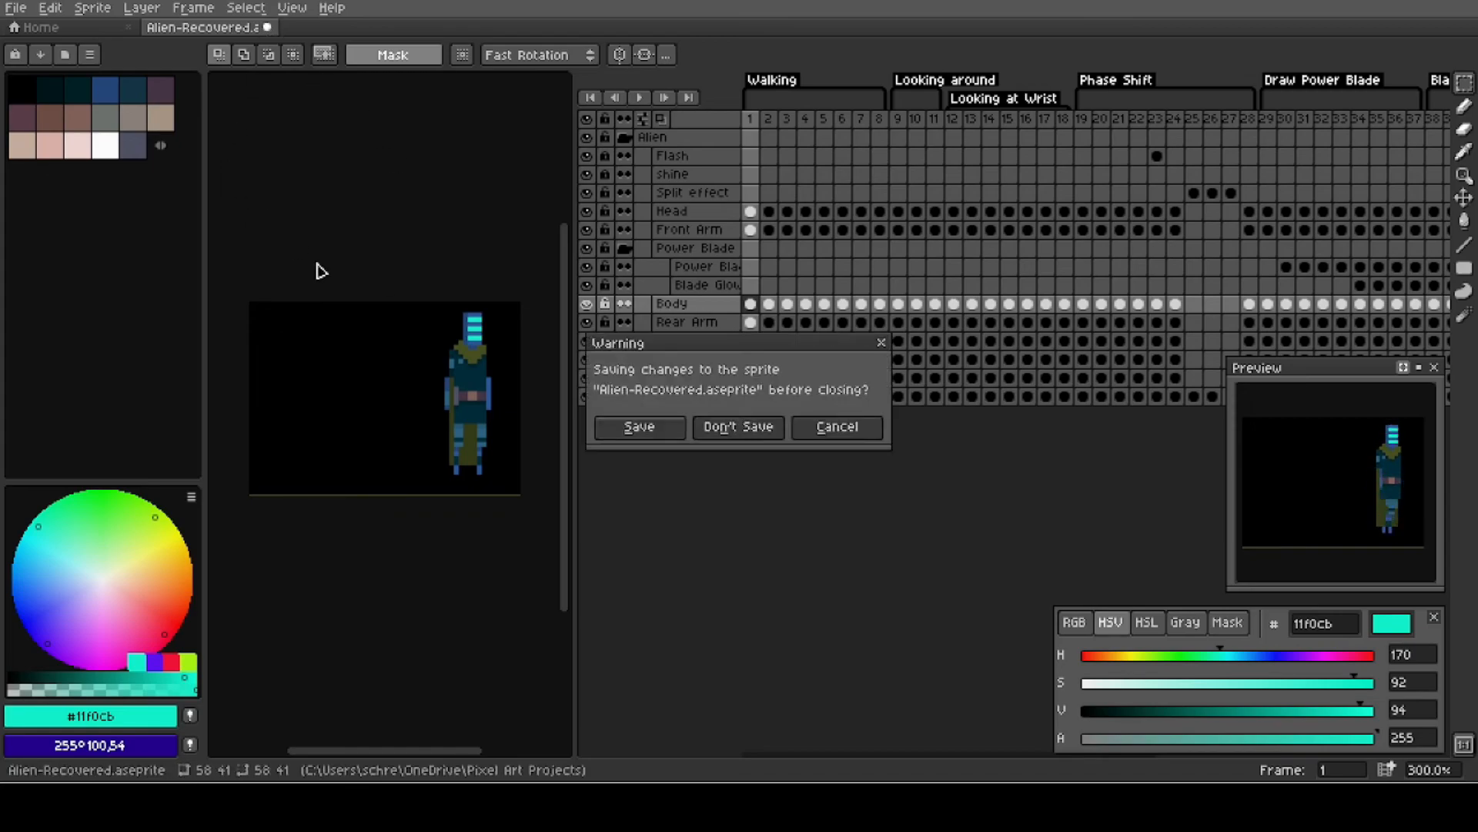
pyautogui.click(732, 425)
# Create a 16 × 32 px RGBA sprite with a transparent background, and close it.
pyautogui.click(82, 60)
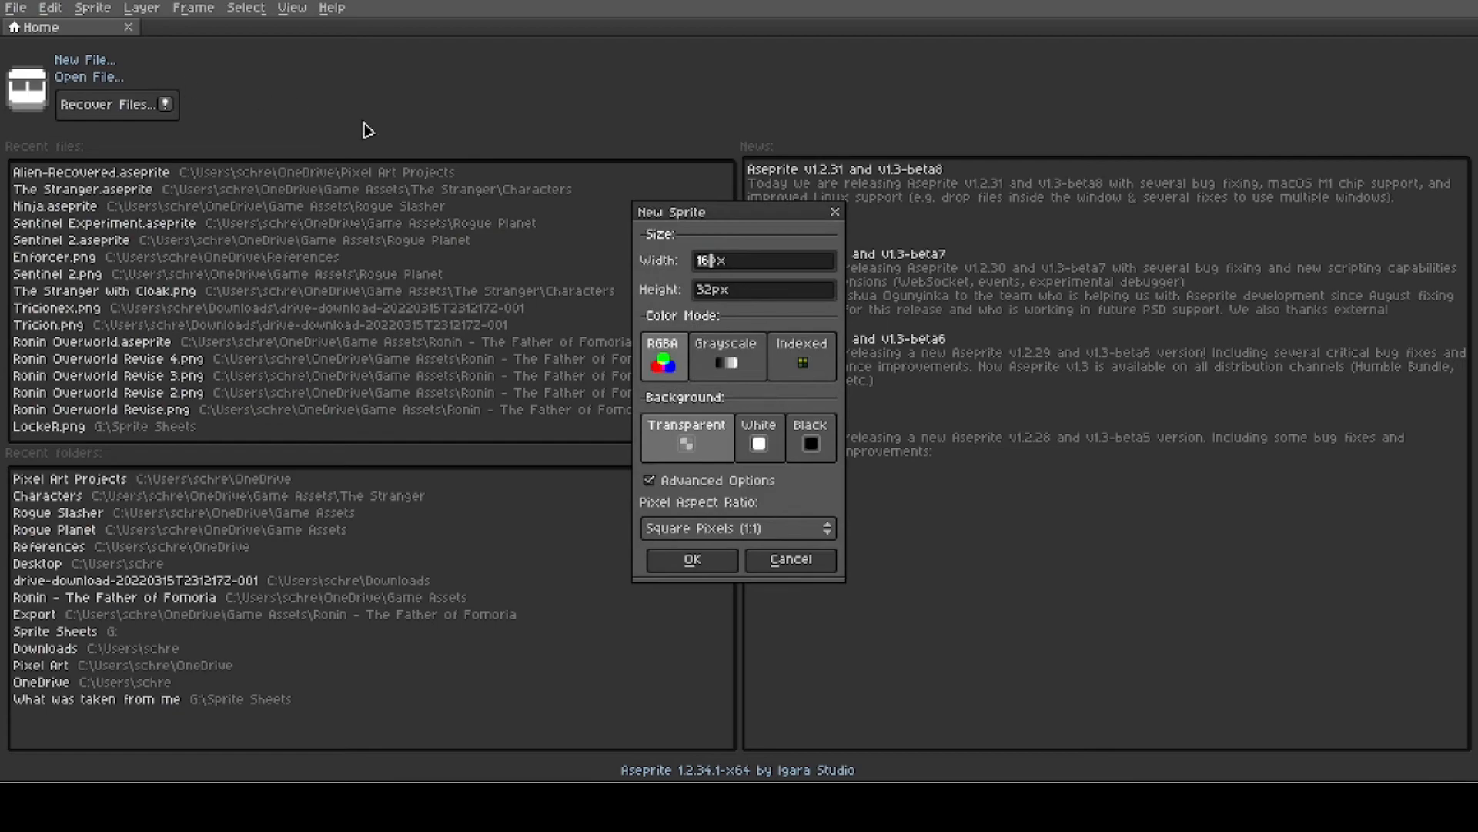
pyautogui.click(713, 570)
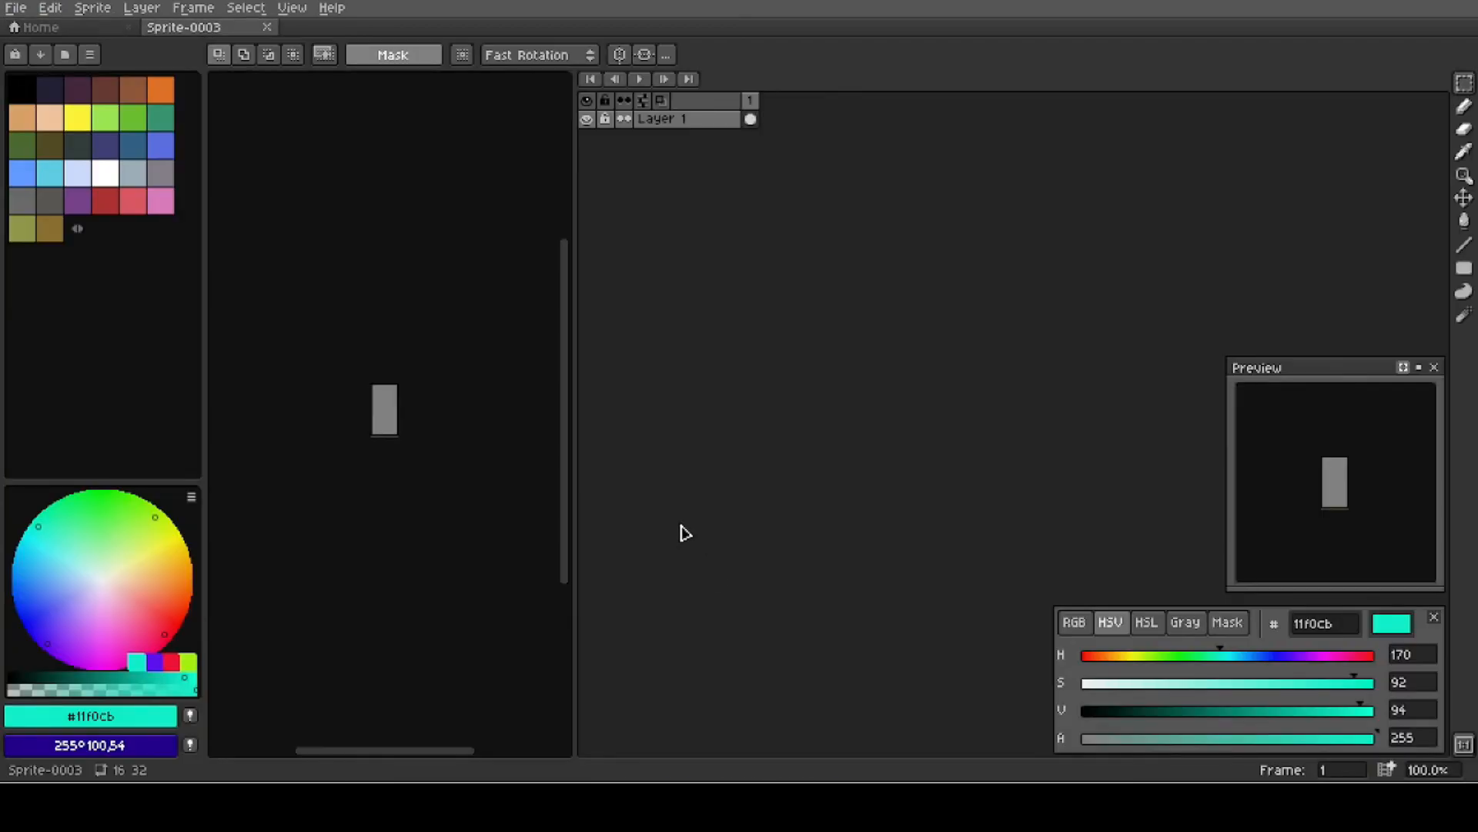
pyautogui.click(269, 28)
# Reset the checked background for new documents to its default size and colors in the preferences.
pyautogui.click(15, 7)
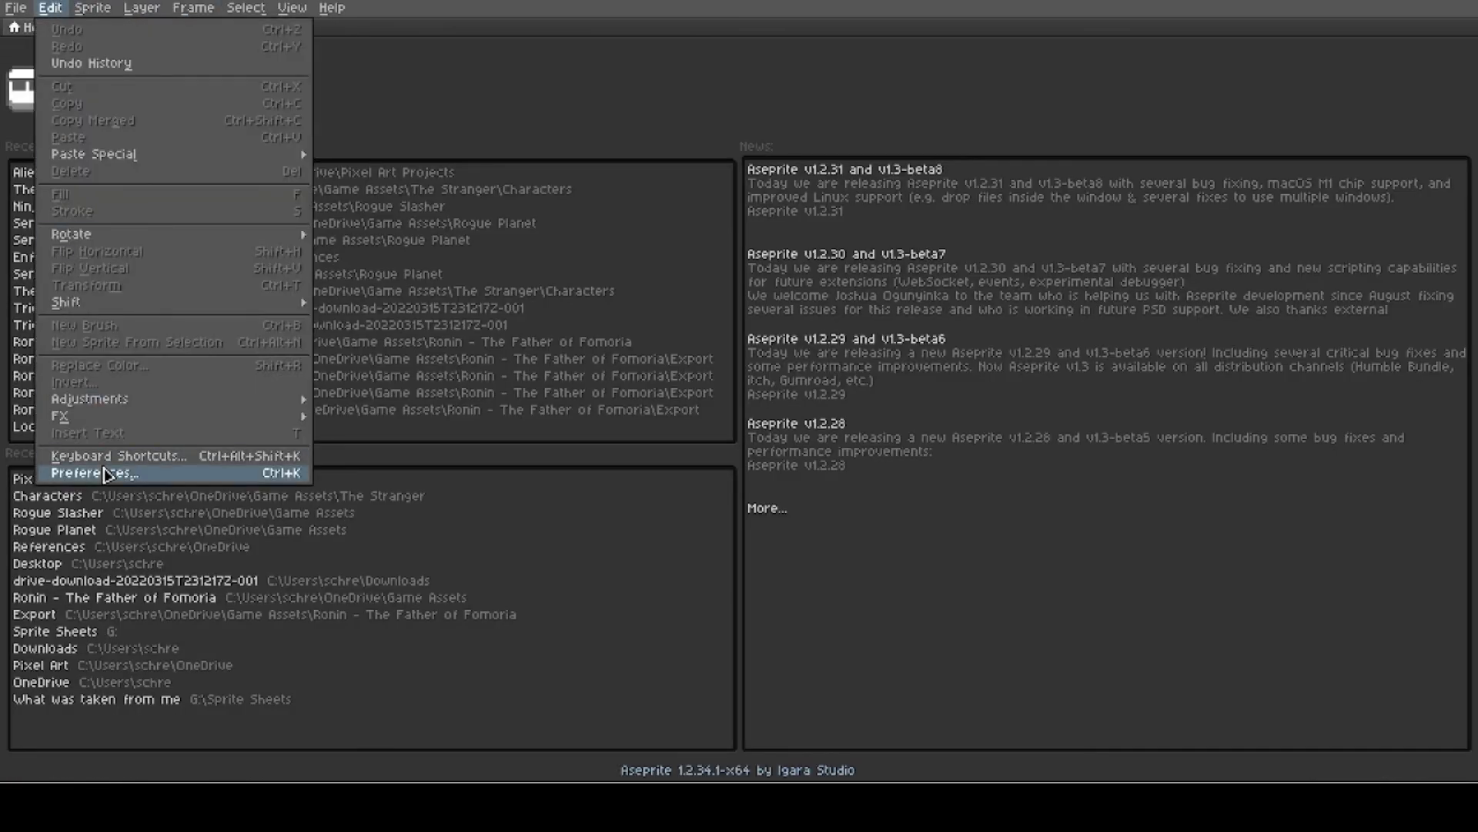
pyautogui.click(92, 472)
pyautogui.click(470, 368)
pyautogui.click(466, 341)
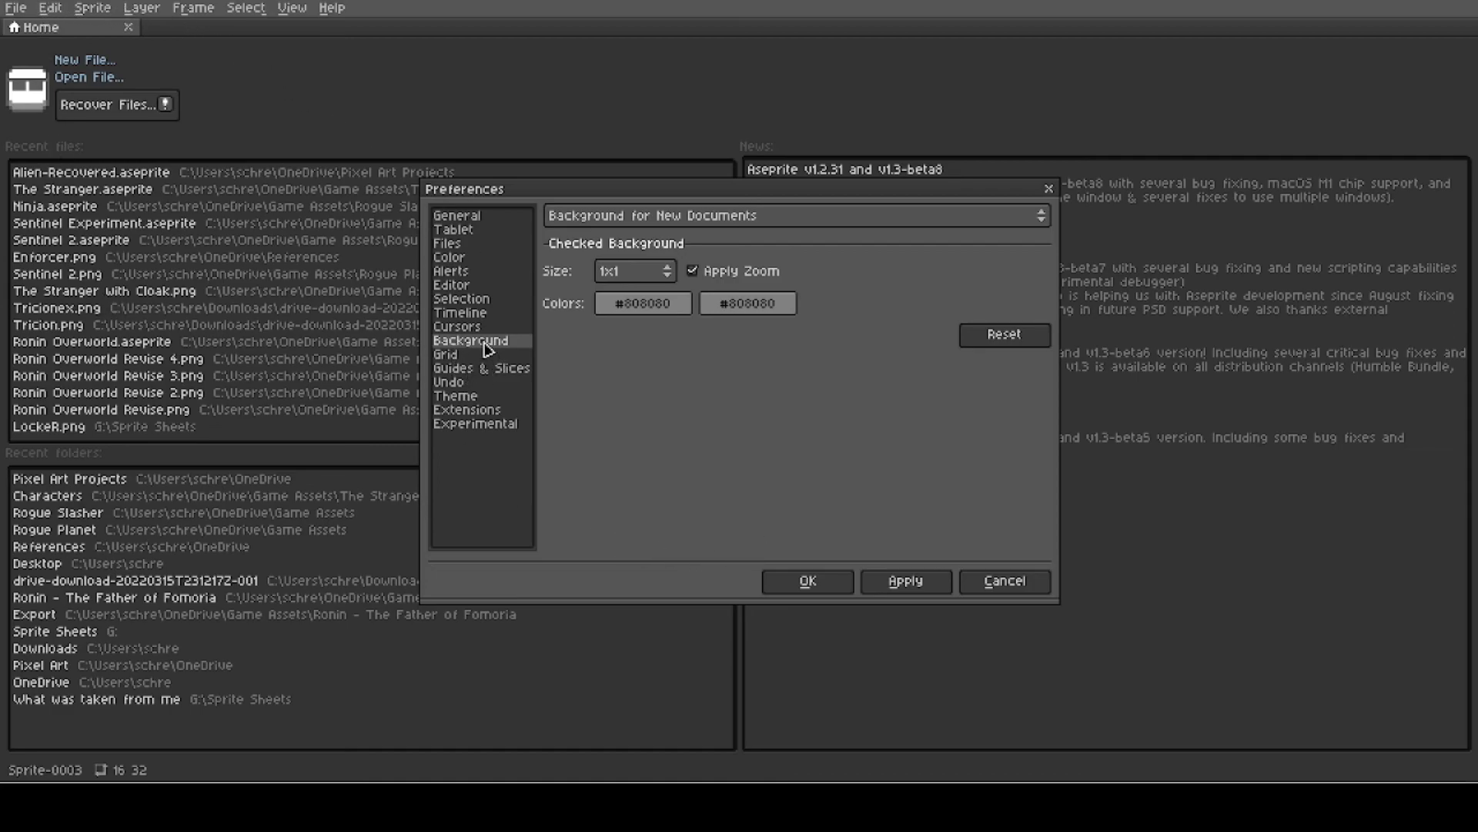
pyautogui.click(633, 308)
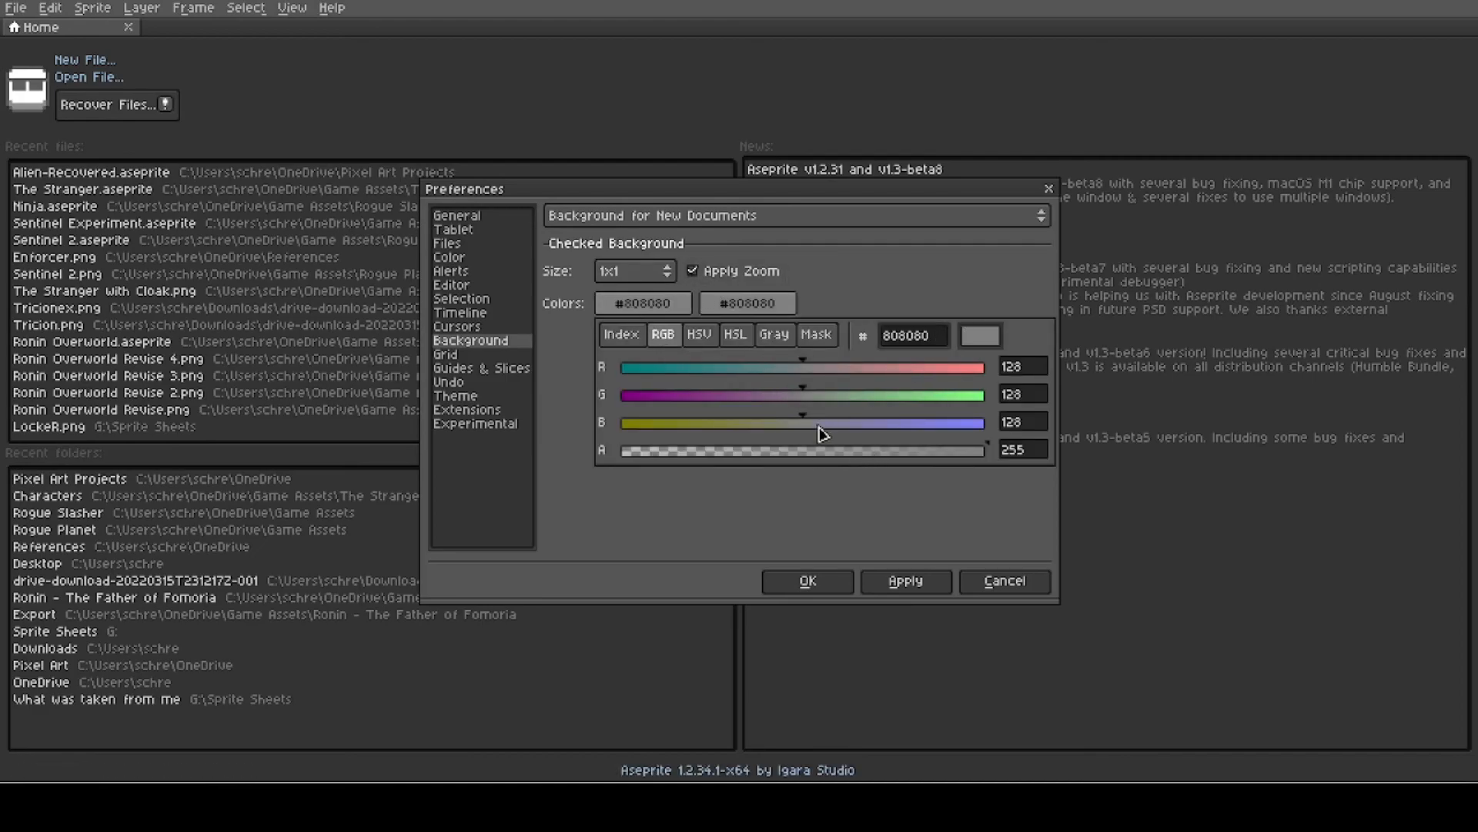
# Create a new 16 × 32 px RGBA sprite with a transparent background and square pixels.
pyautogui.click(16, 8)
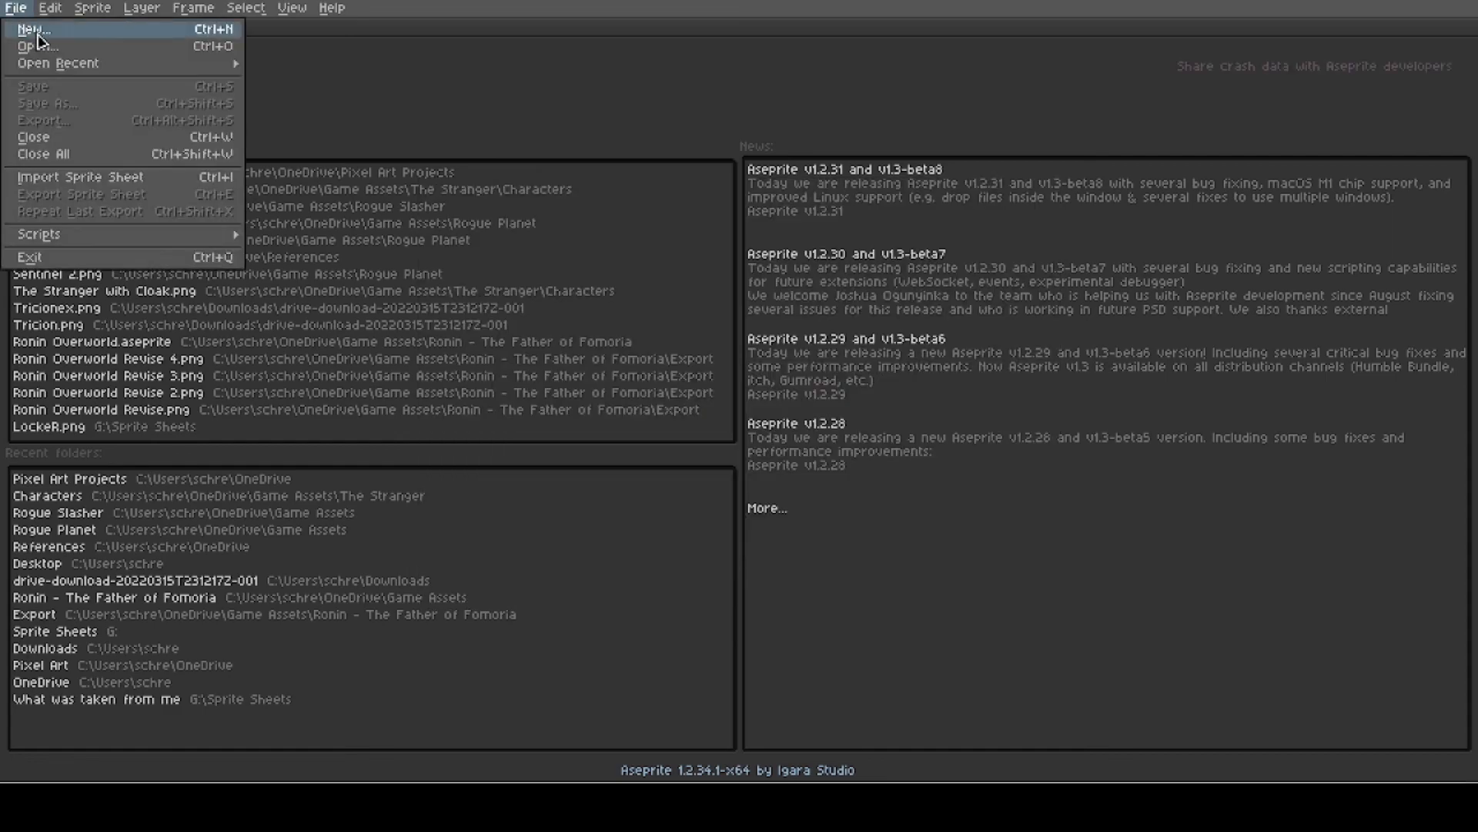
pyautogui.click(40, 35)
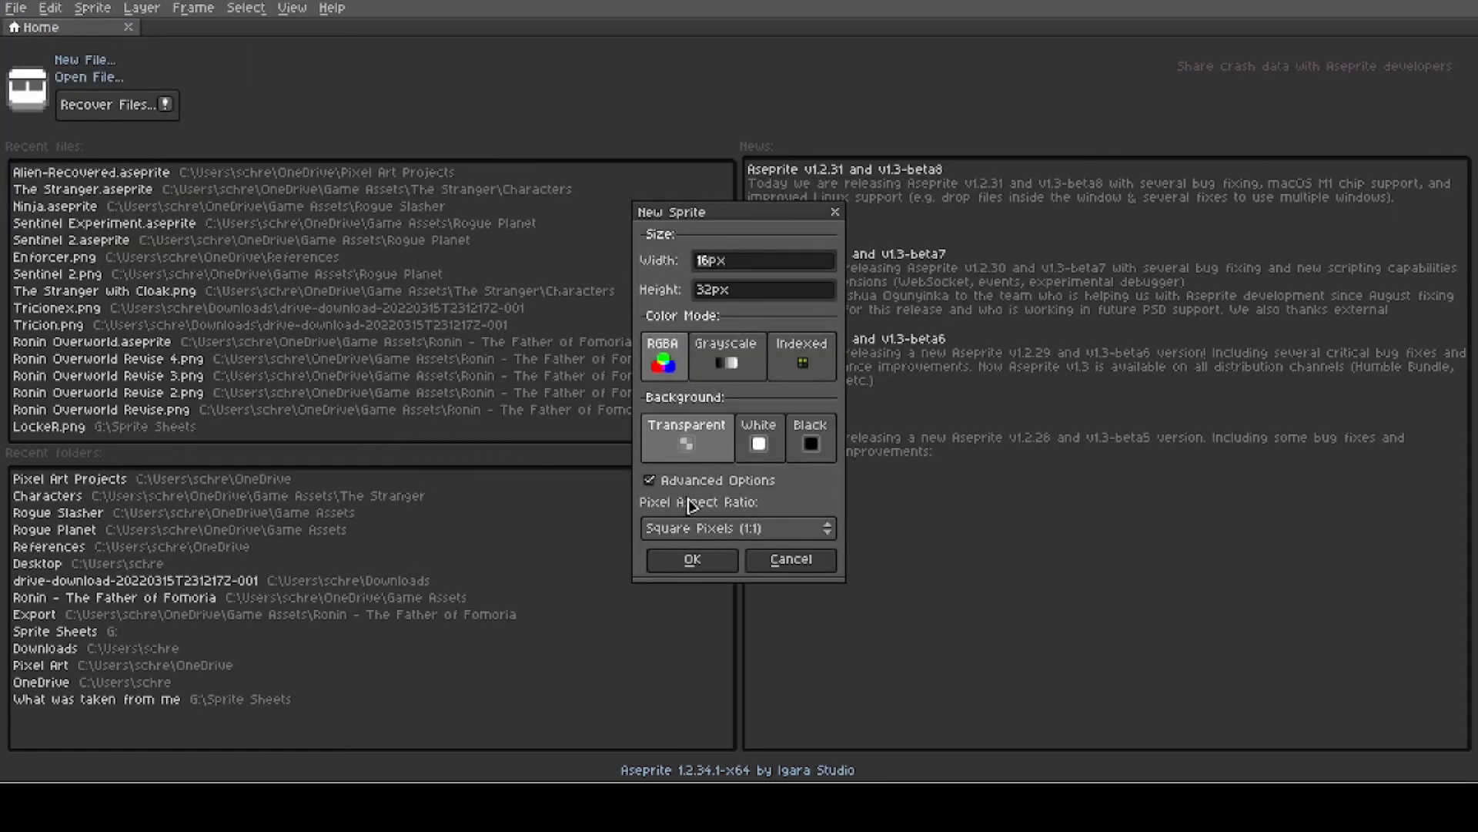
pyautogui.click(693, 561)
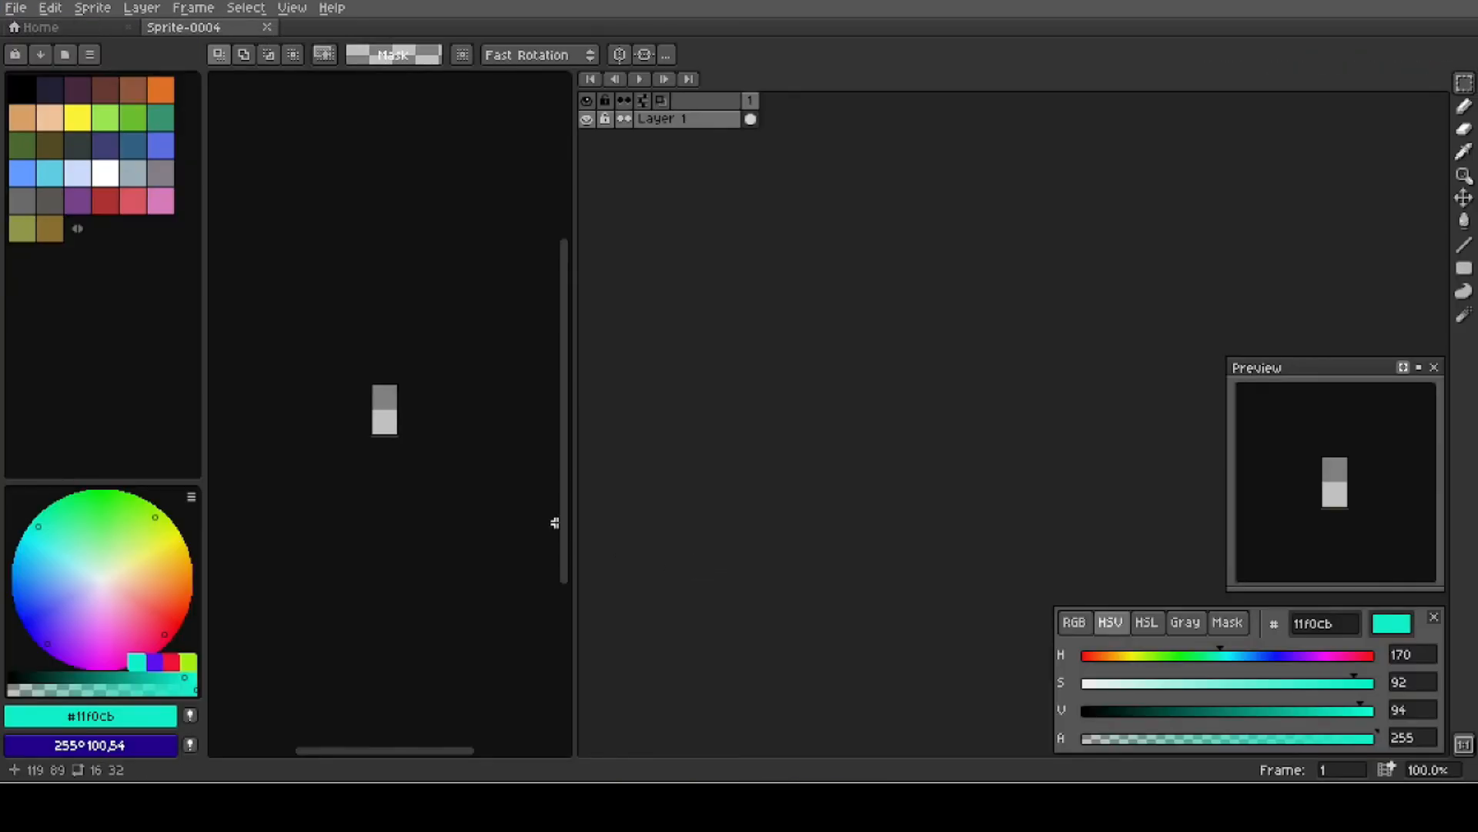
pyautogui.scroll(5, 390, 429)
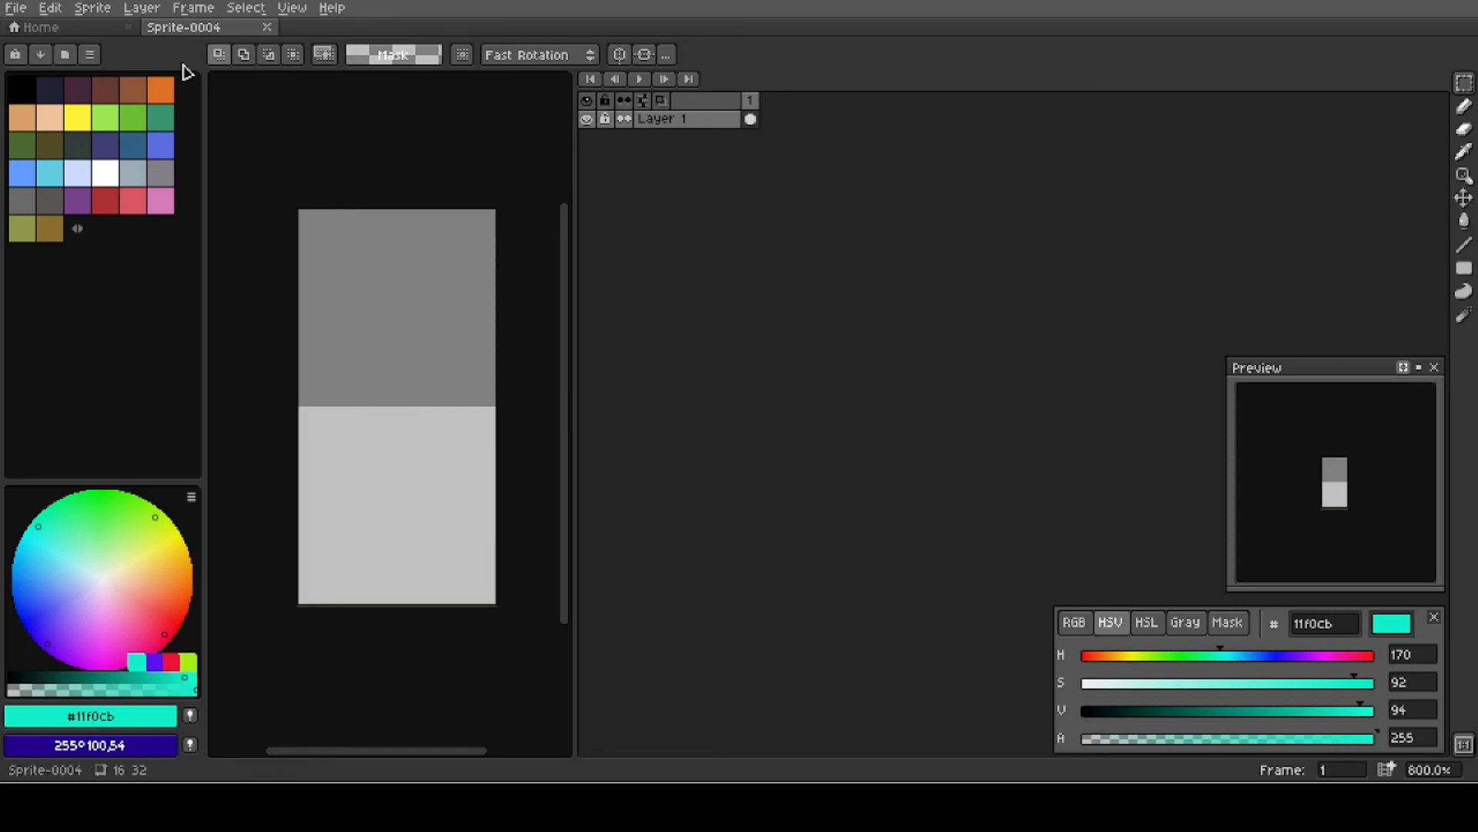
# Set the active document's checked background size to 1x1 in the preferences and apply it.
pyautogui.click(50, 8)
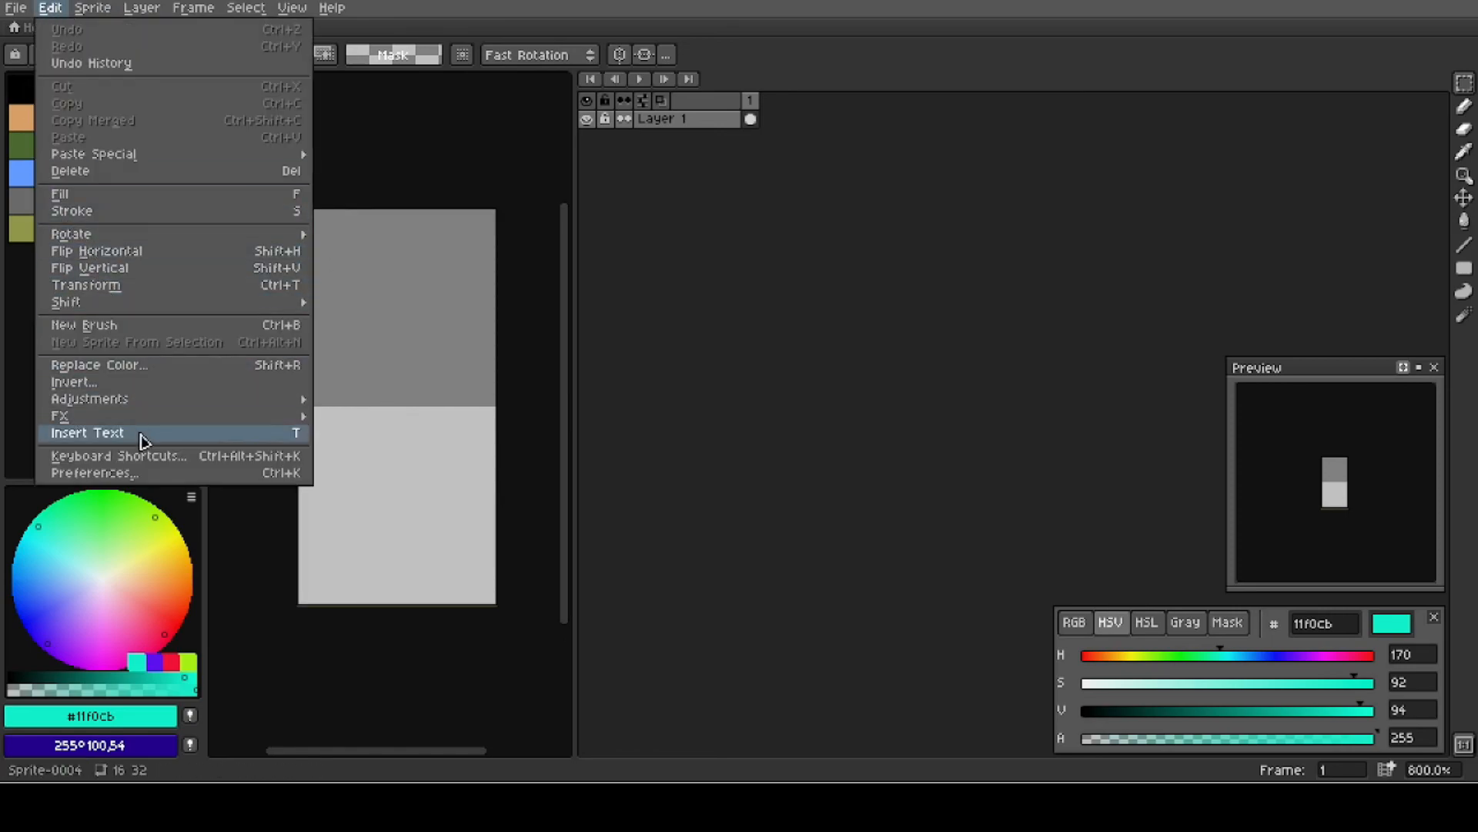
pyautogui.click(148, 472)
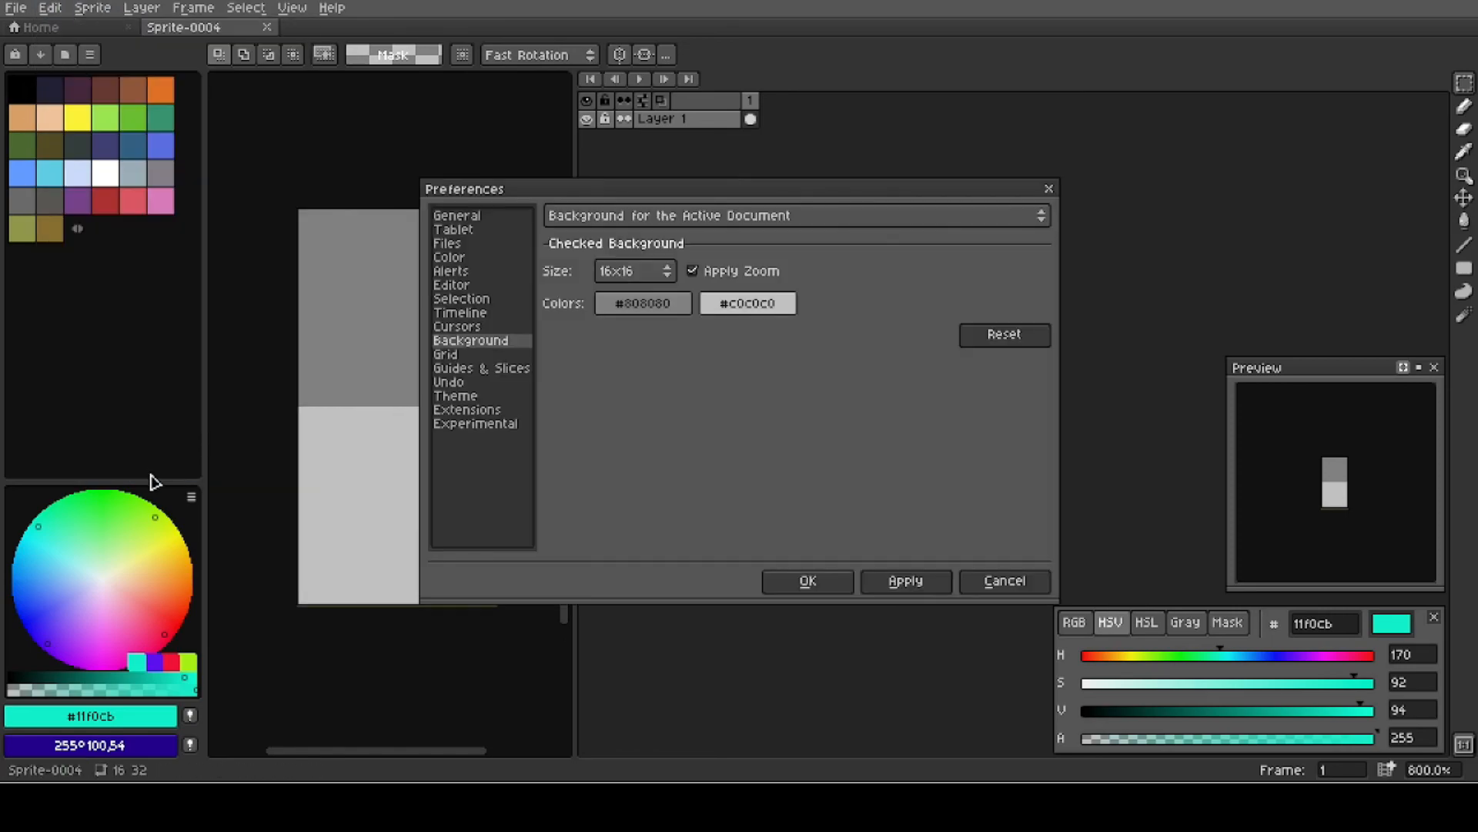
pyautogui.click(665, 271)
pyautogui.click(618, 358)
pyautogui.click(894, 586)
pyautogui.click(834, 589)
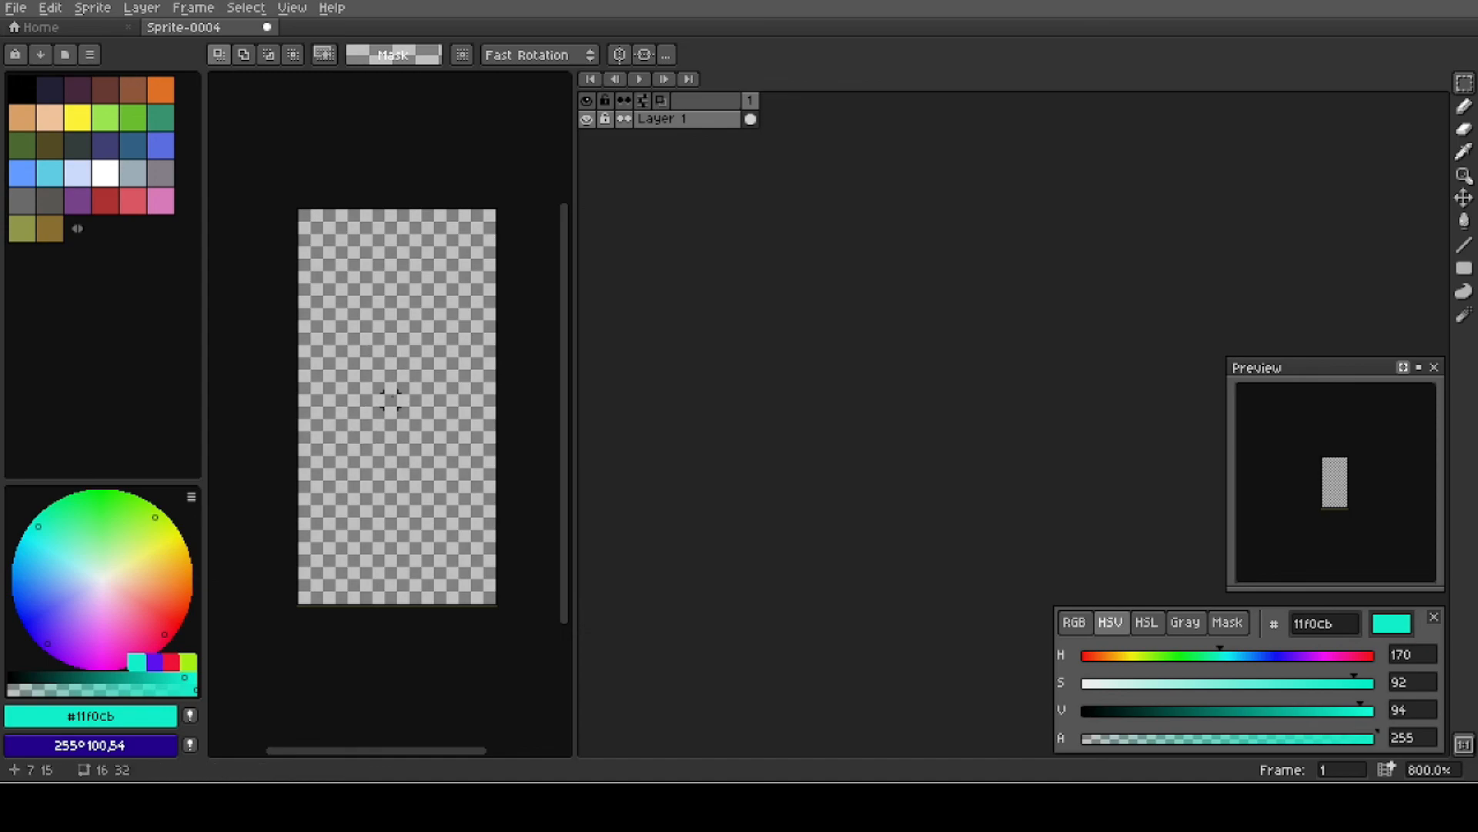
# Copy the hex code c0c0c0 from the second checked background color in the preferences.
pyautogui.click(15, 8)
pyautogui.moveTo(50, 8)
pyautogui.click(107, 472)
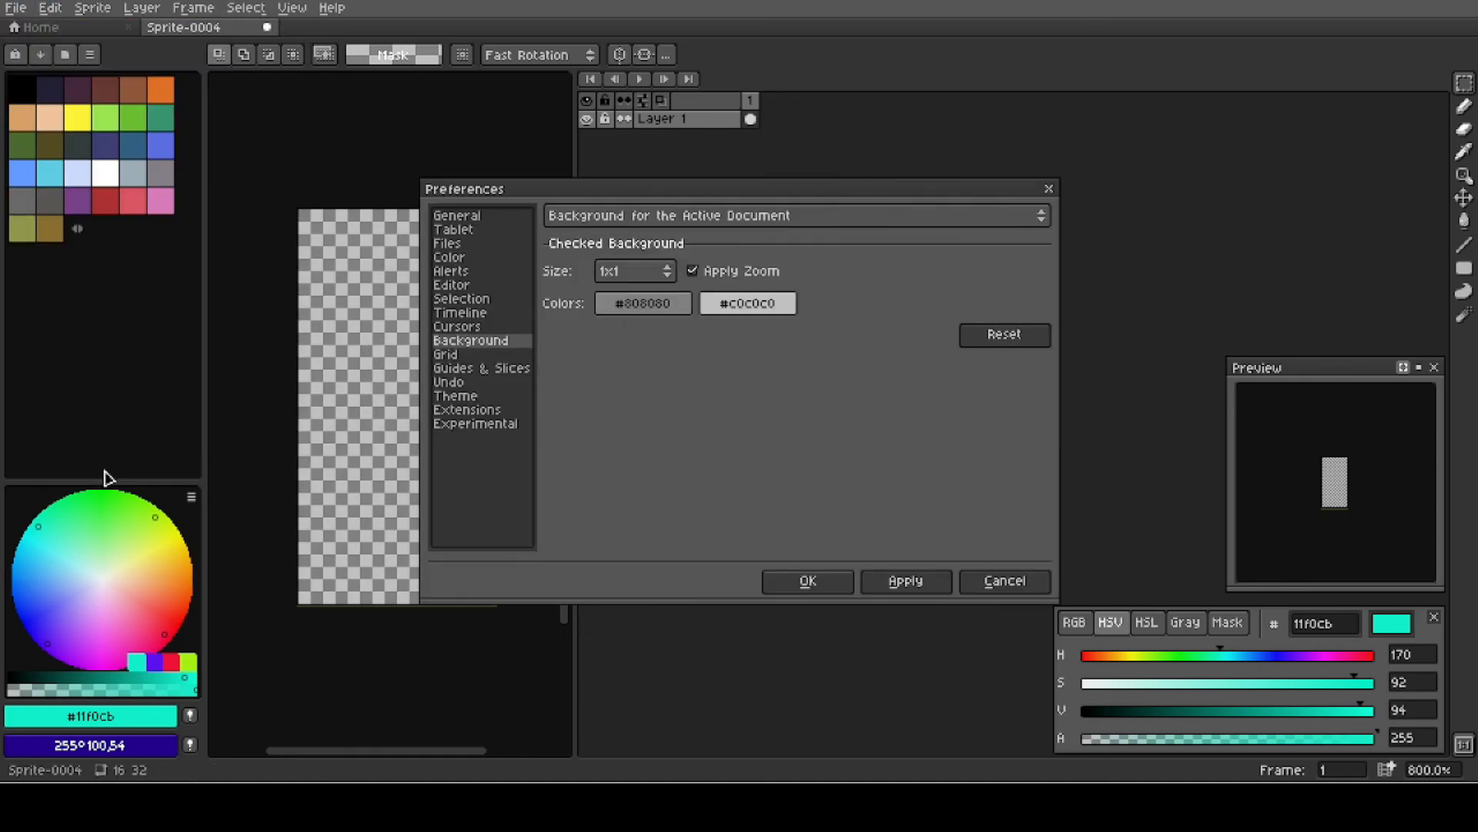
pyautogui.click(770, 305)
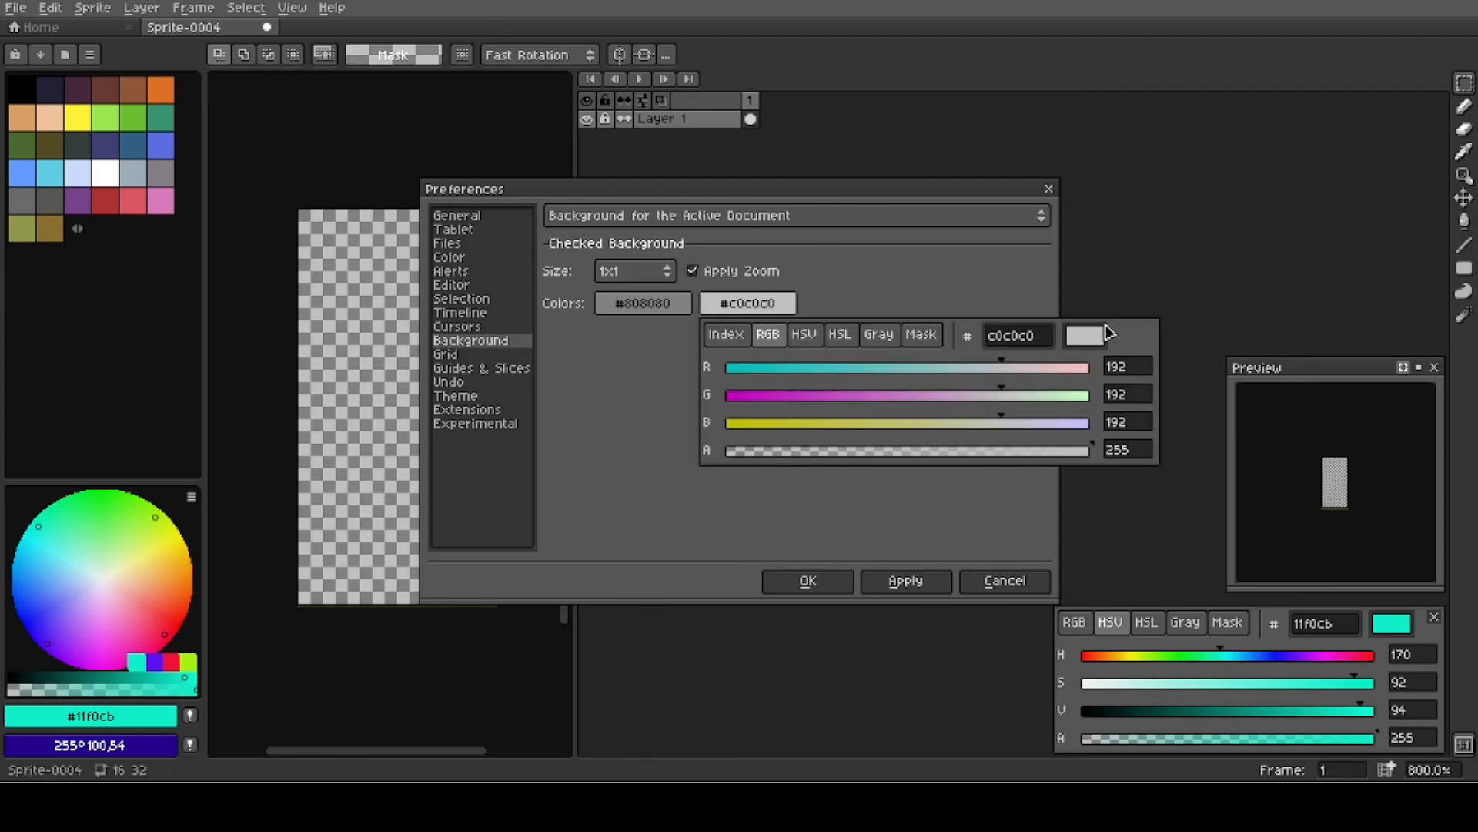
pyautogui.click(1038, 337)
pyautogui.rightClick(1039, 339)
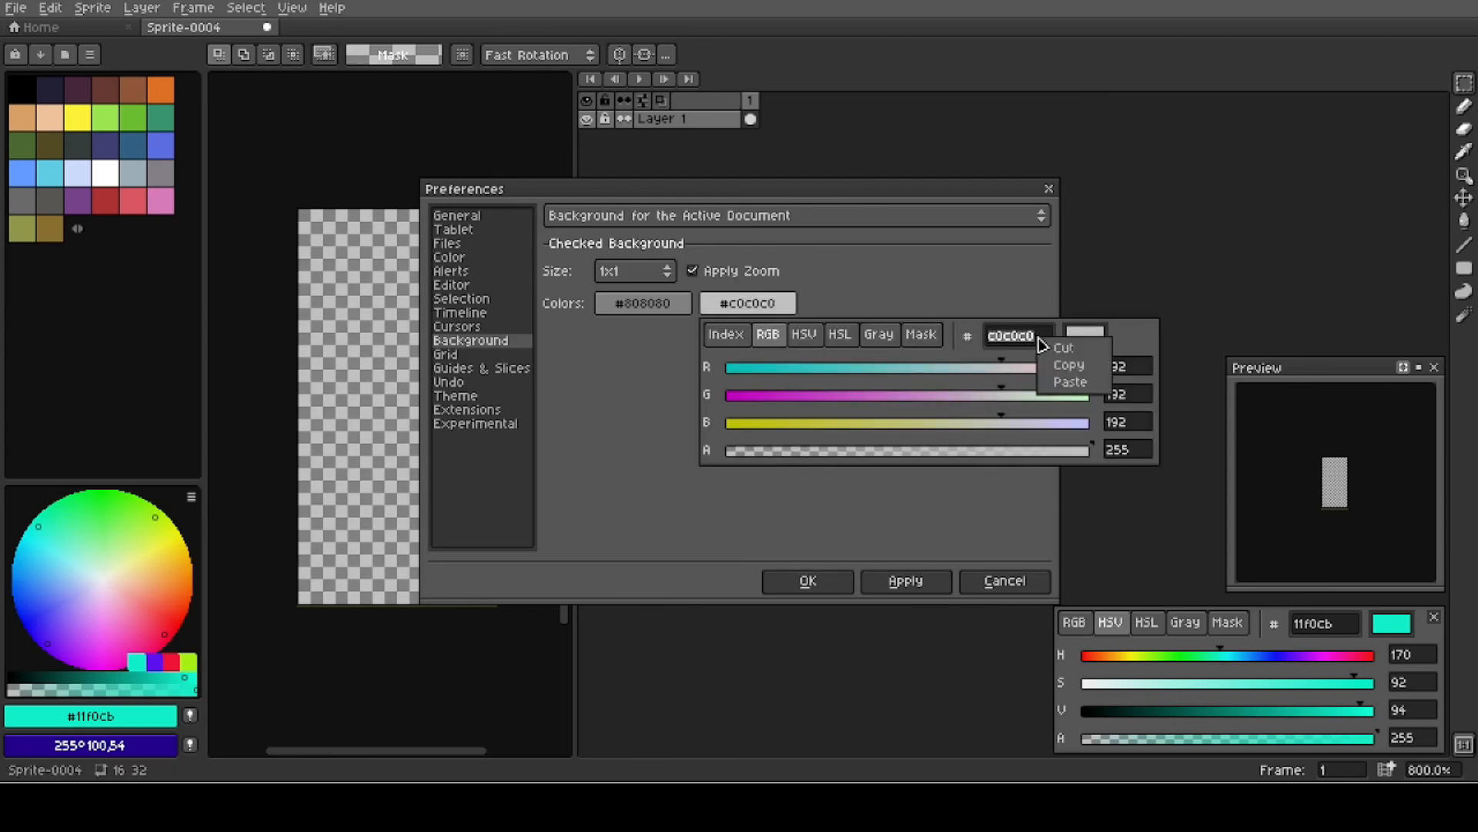
pyautogui.click(1064, 367)
# Set the first checked background color to c0c0c0 by pasting the copied code, and apply the preferences.
pyautogui.click(671, 307)
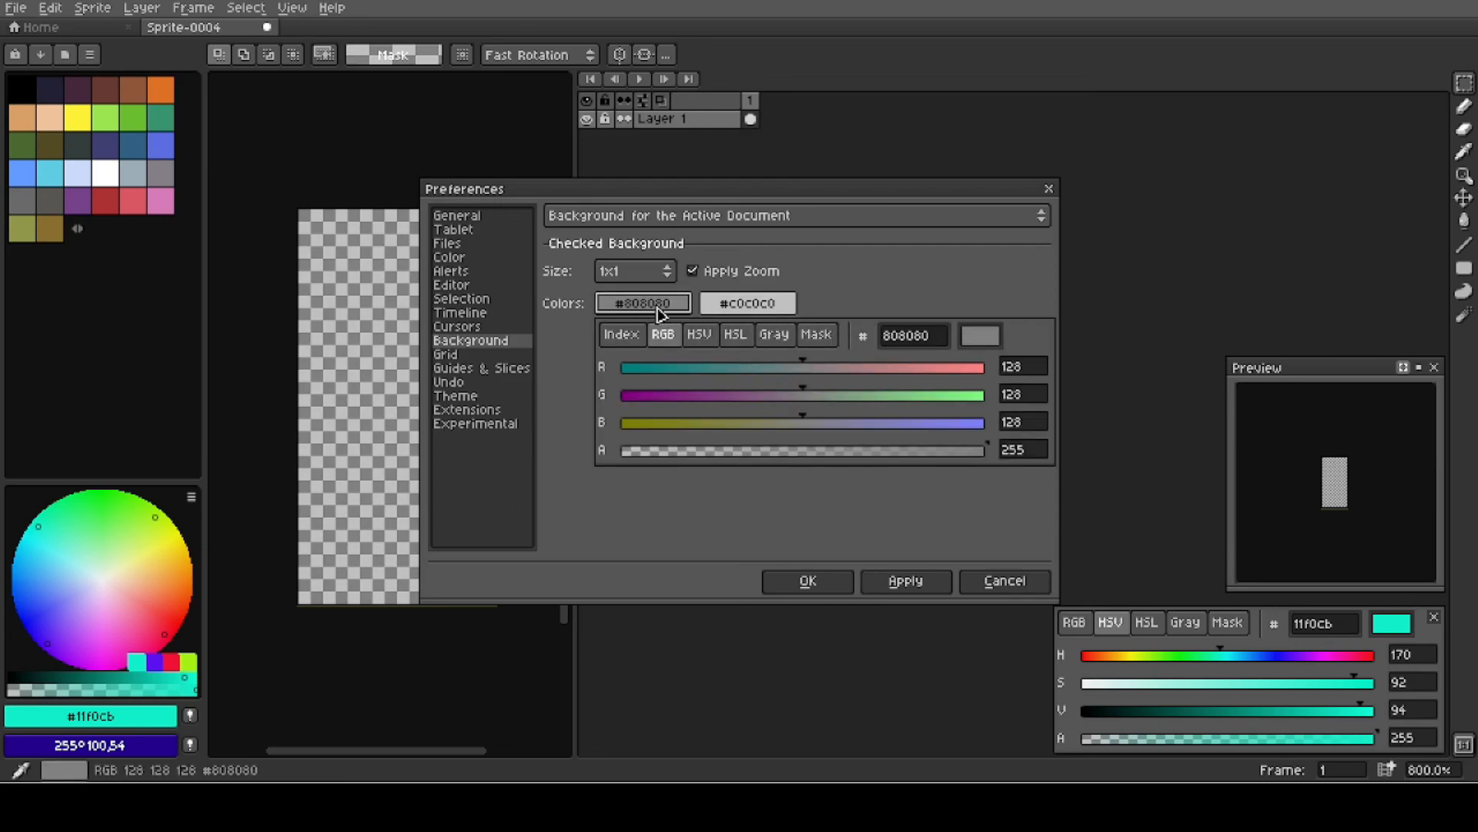
pyautogui.doubleClick(912, 336)
pyautogui.rightClick(912, 339)
pyautogui.click(934, 376)
pyautogui.click(928, 491)
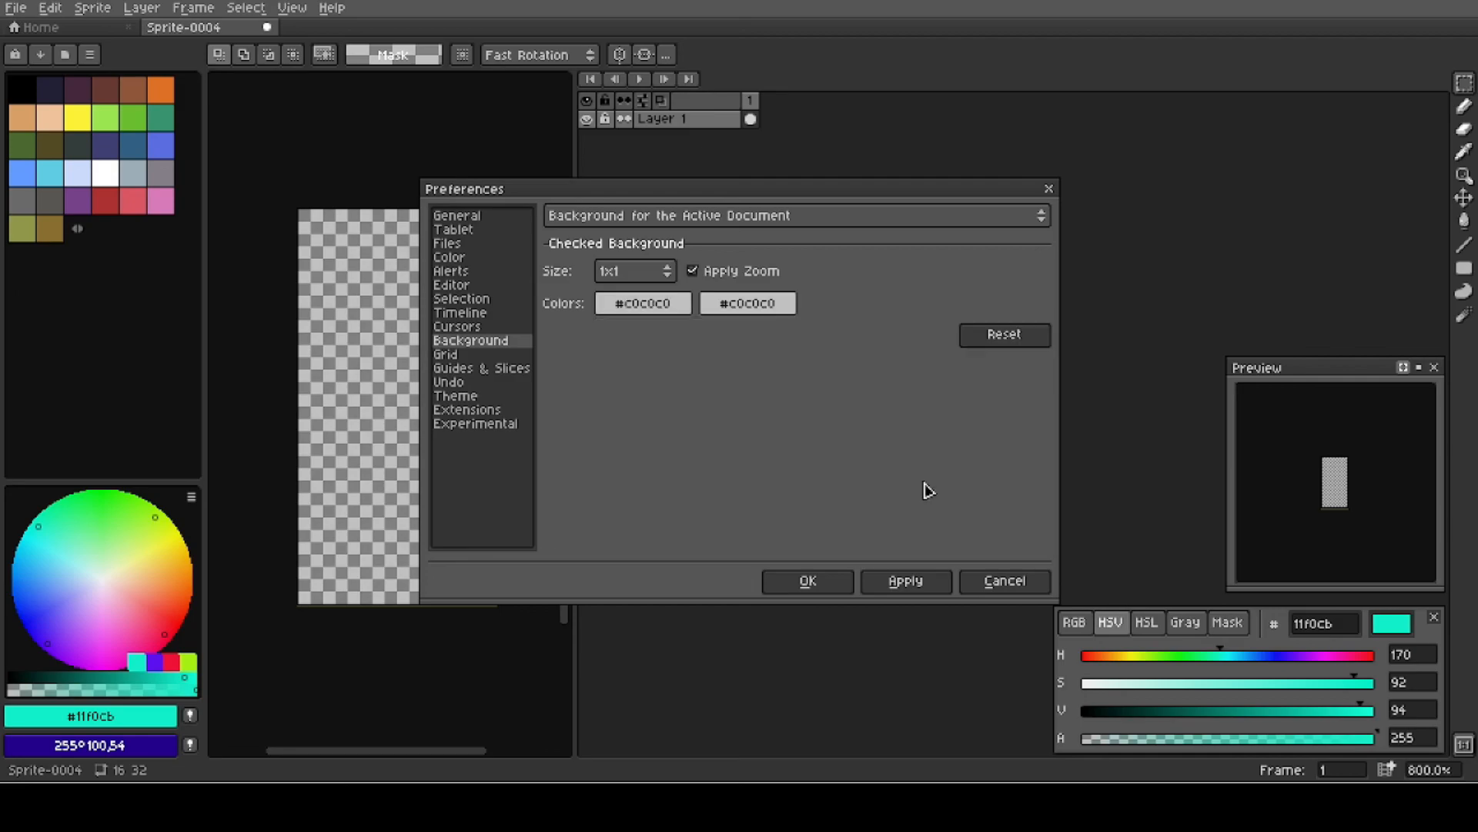
pyautogui.click(893, 585)
pyautogui.click(831, 592)
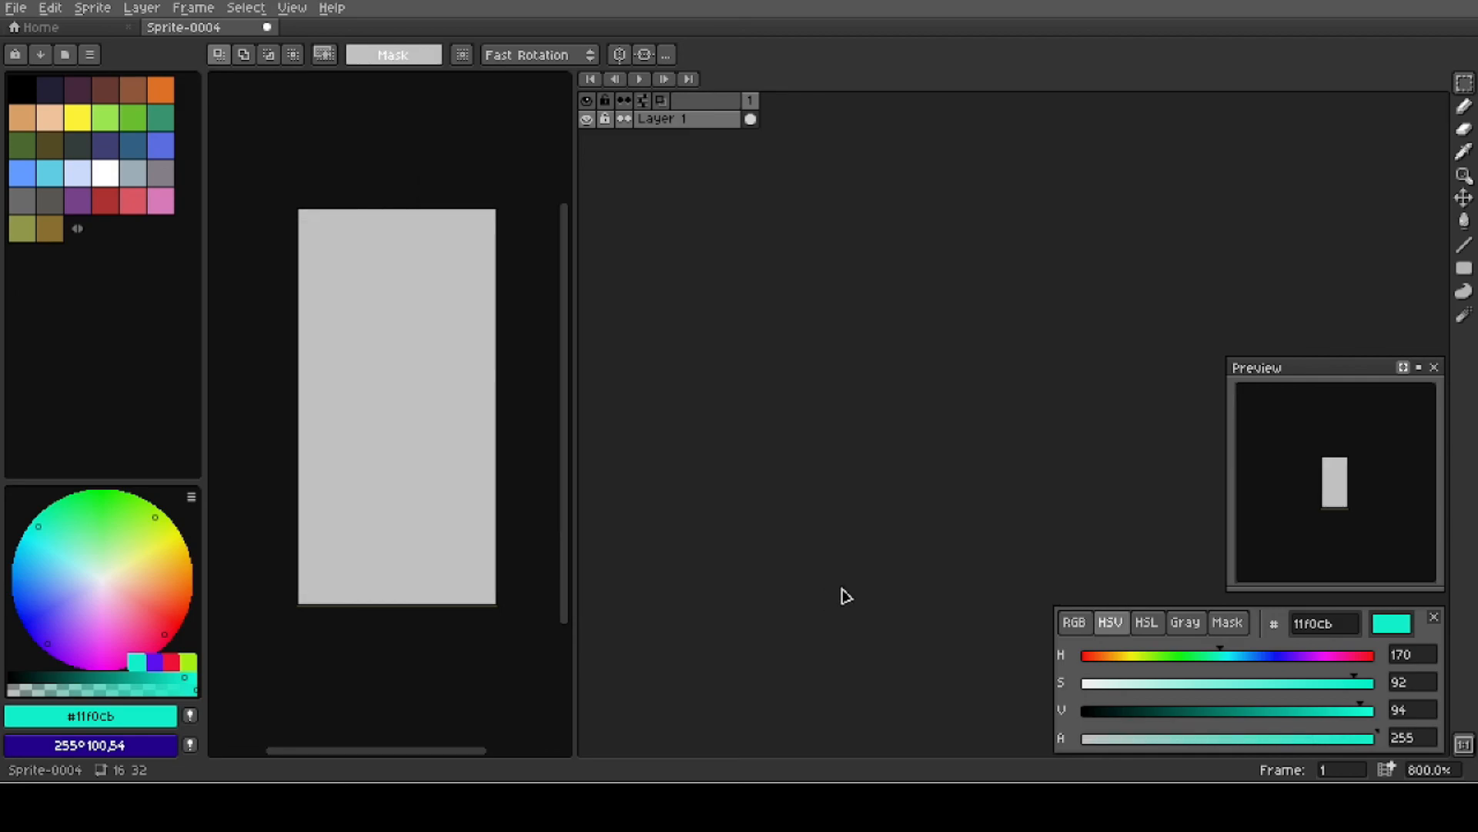
# Close Sprite-0004 without saving and create another 16 × 32 px RGBA sprite with a transparent background.
pyautogui.click(267, 28)
pyautogui.click(765, 436)
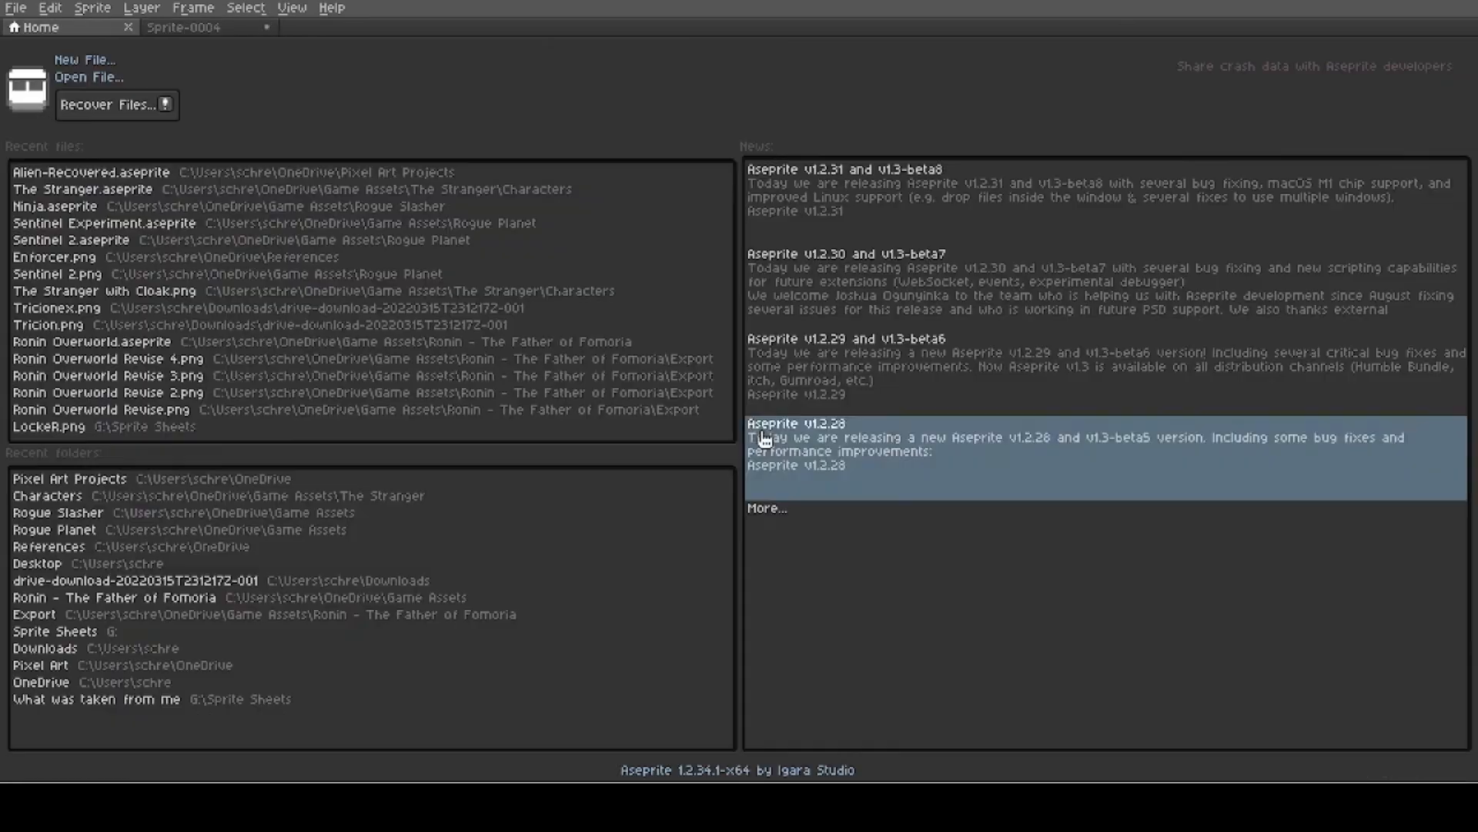
pyautogui.click(15, 8)
pyautogui.click(31, 27)
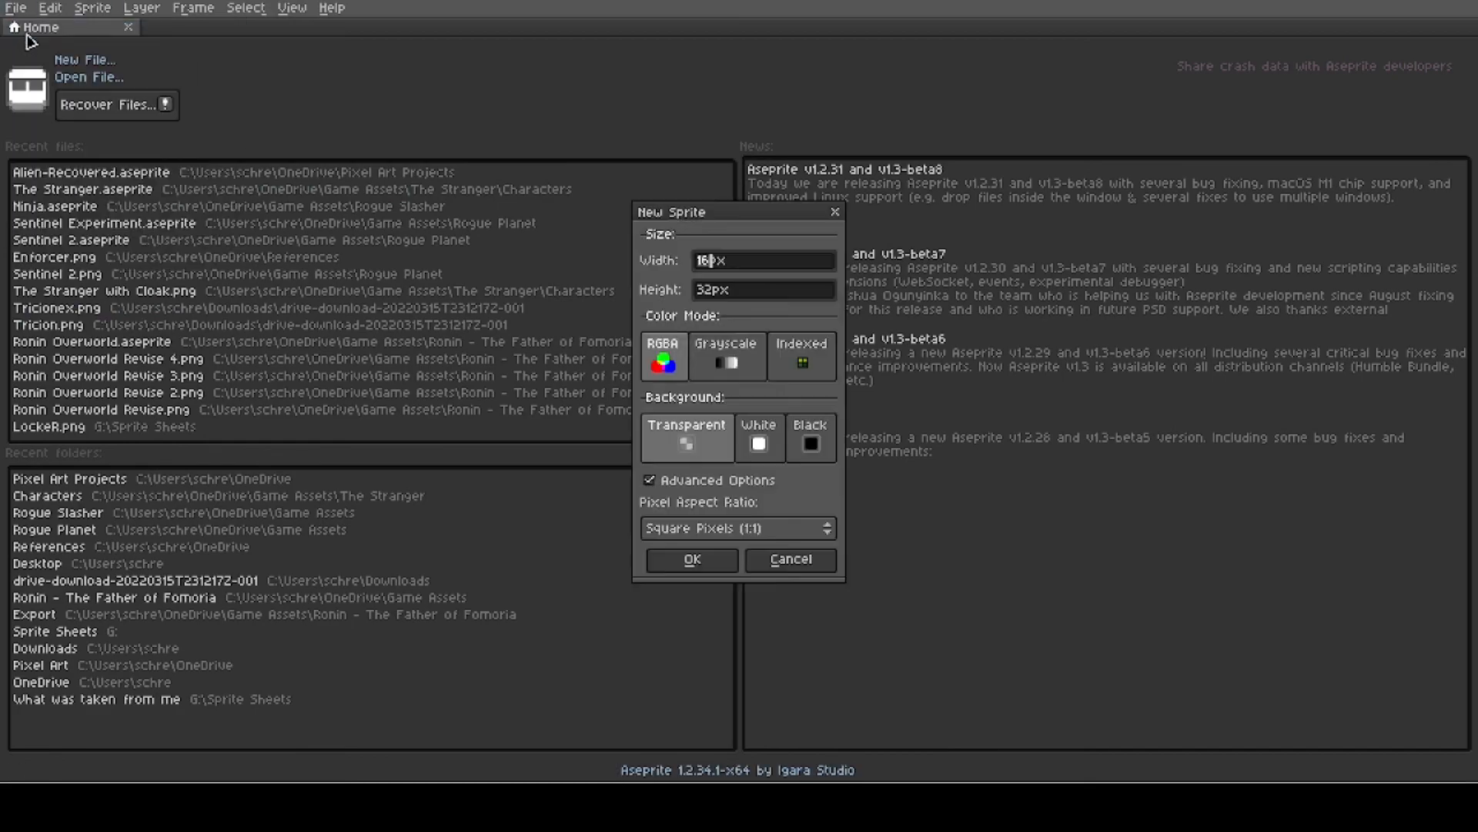
pyautogui.click(692, 559)
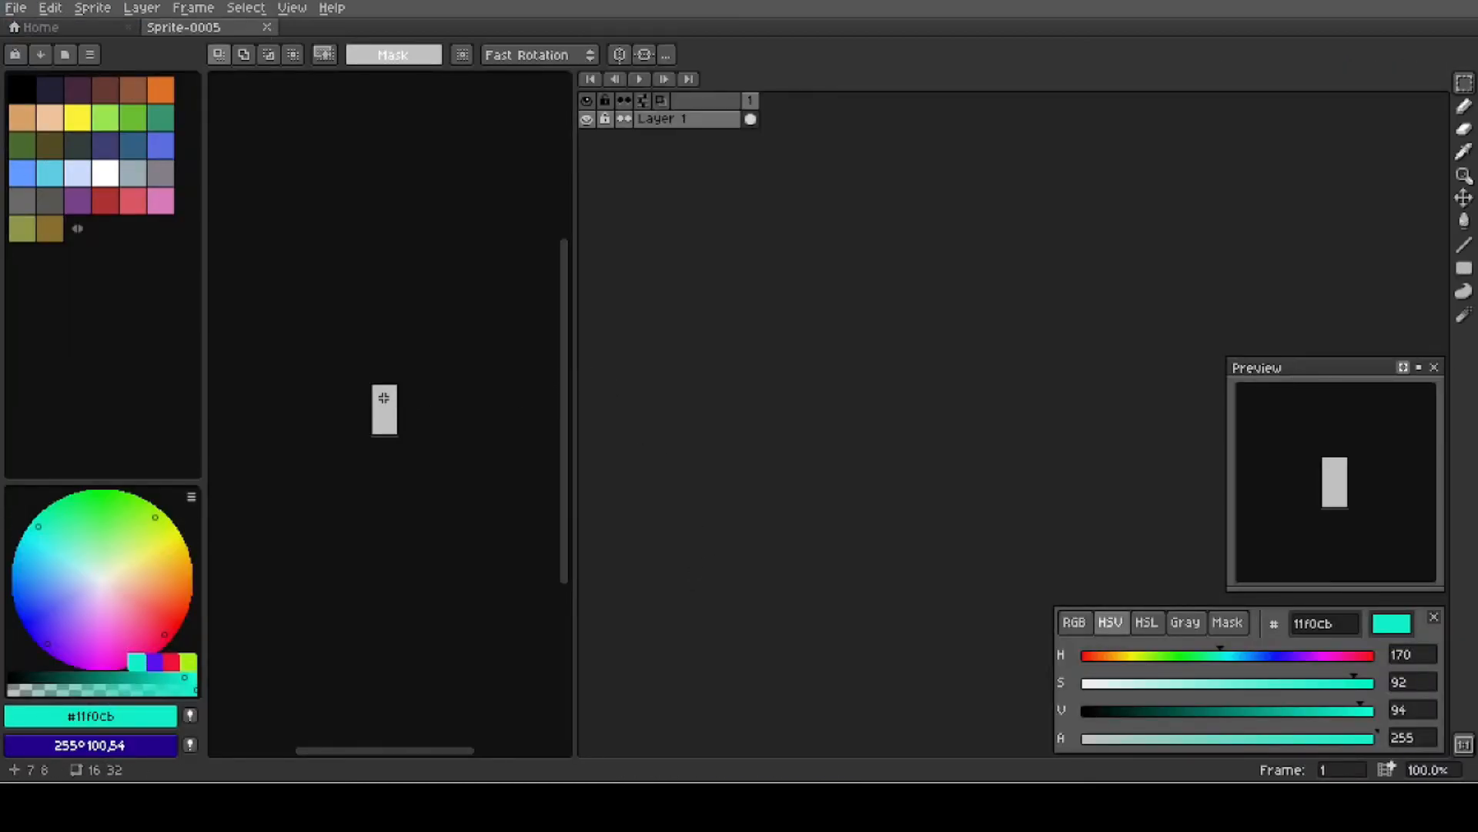
pyautogui.scroll(6, 387, 400)
pyautogui.scroll(2, 336, 460)
pyautogui.moveTo(336, 459); pyautogui.dragTo(323, 383)
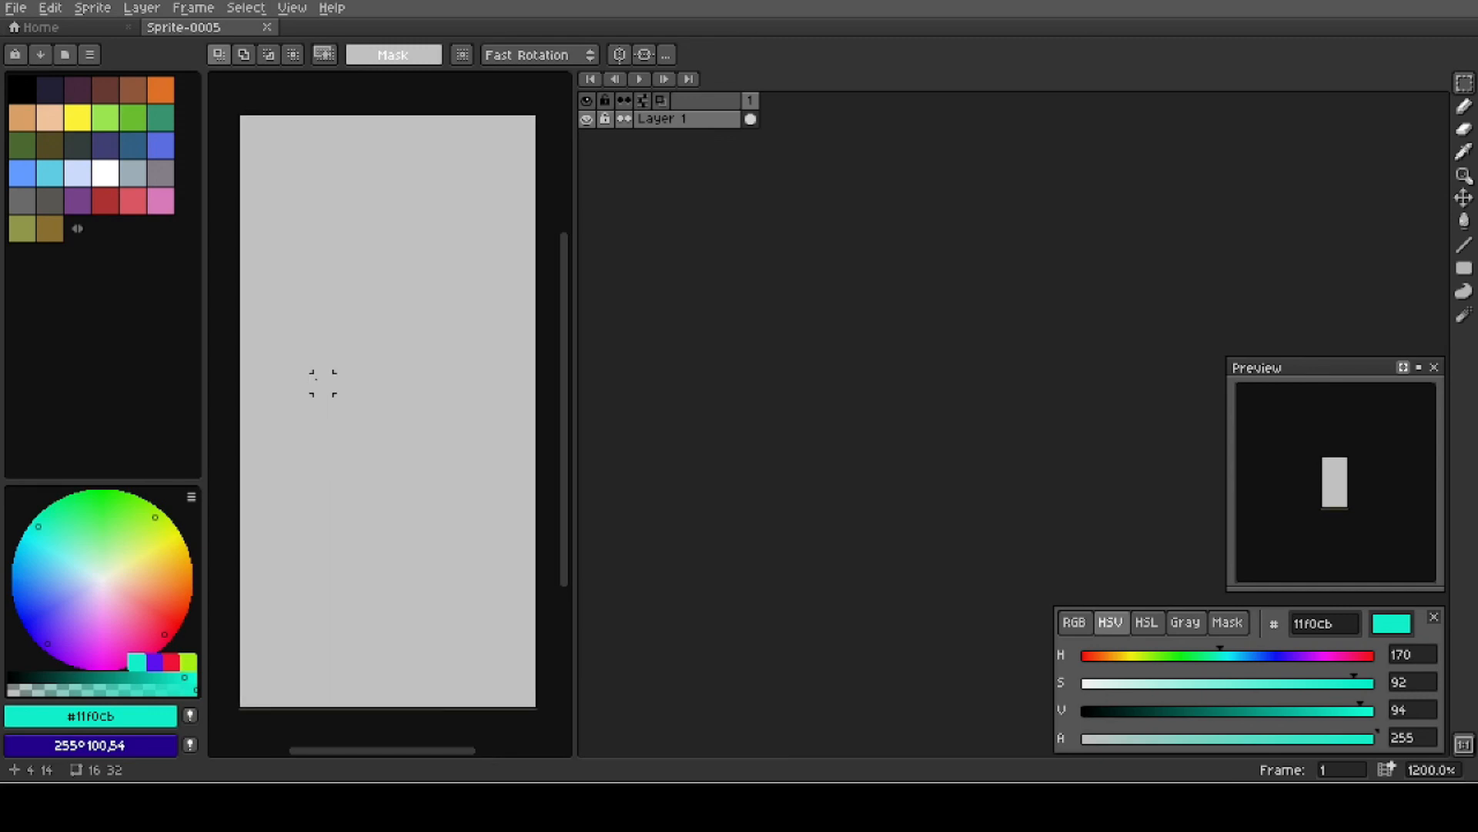